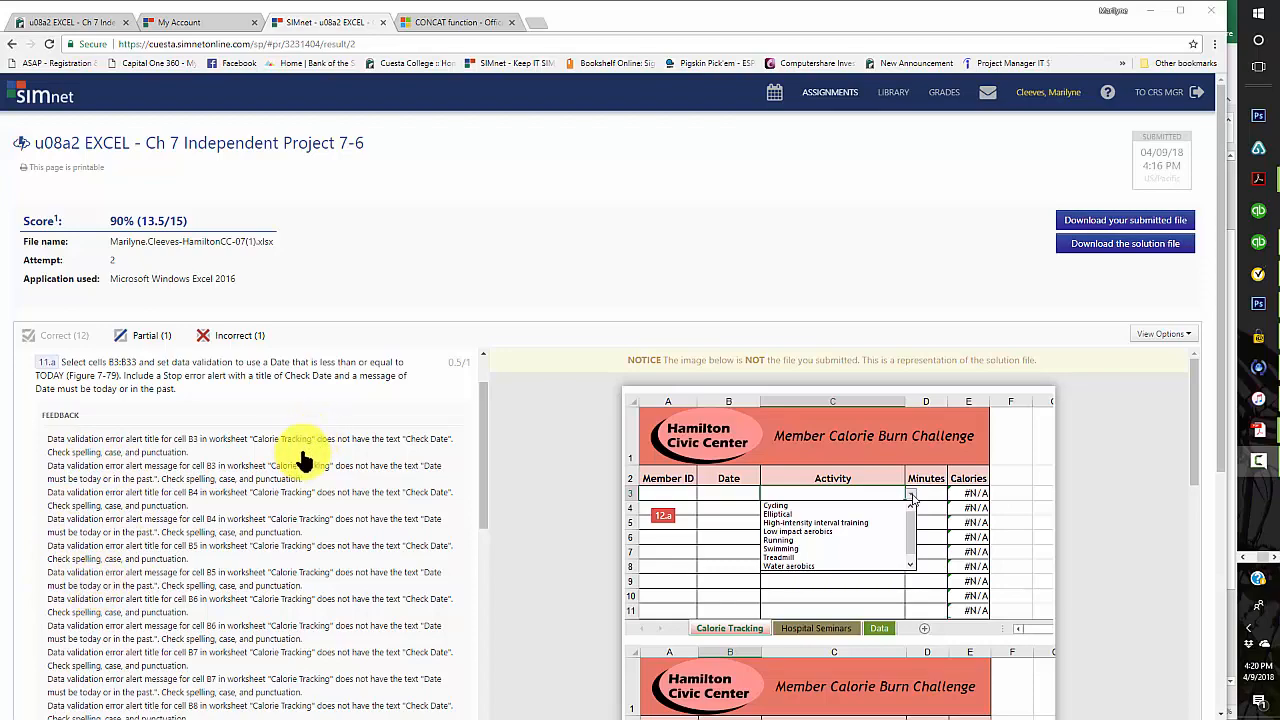
Step: Review the grading feedback for items 11 and 12 on the project results page
scroll(304, 460, "down", 15)
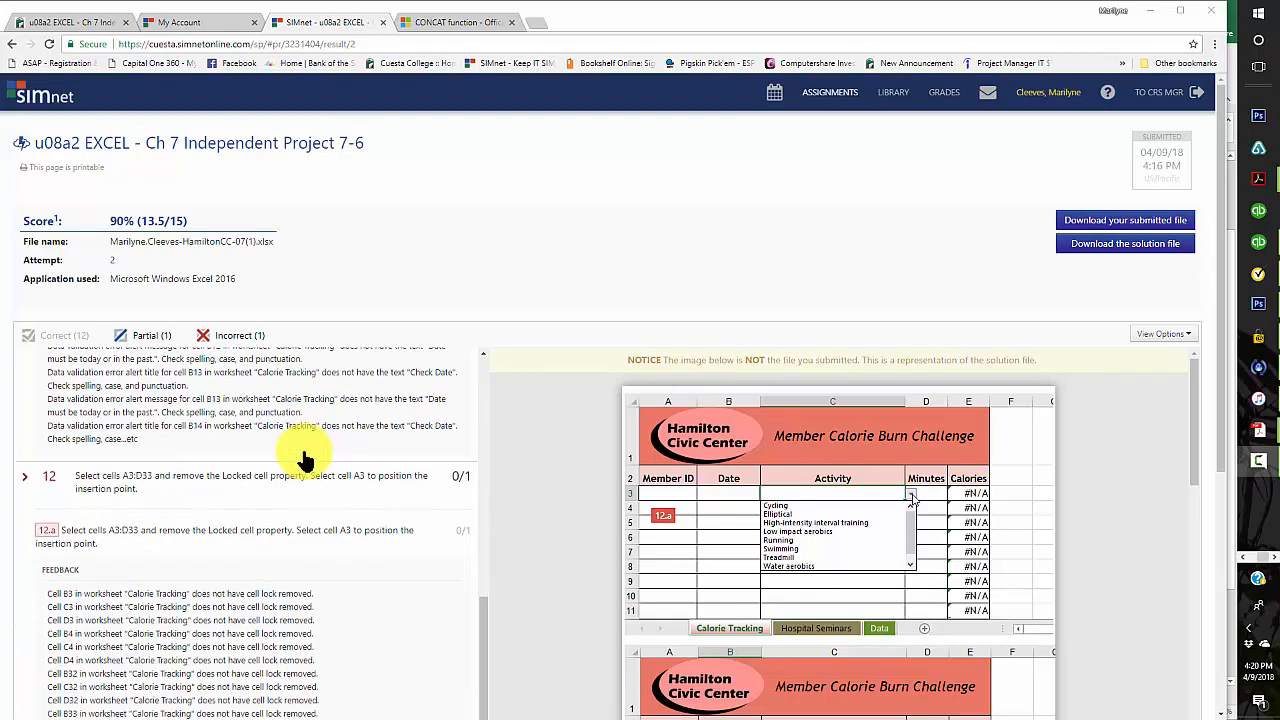
scroll(420, 480, "down", 5)
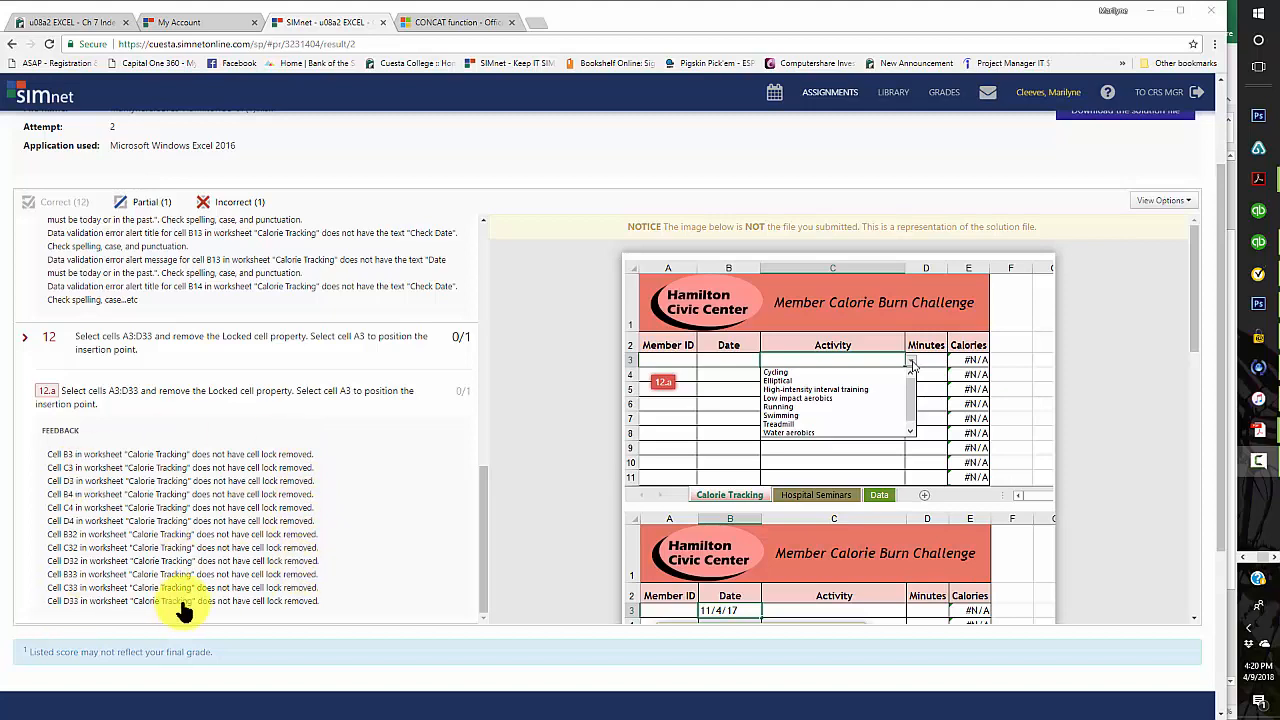
scroll(237, 530, "up", 5)
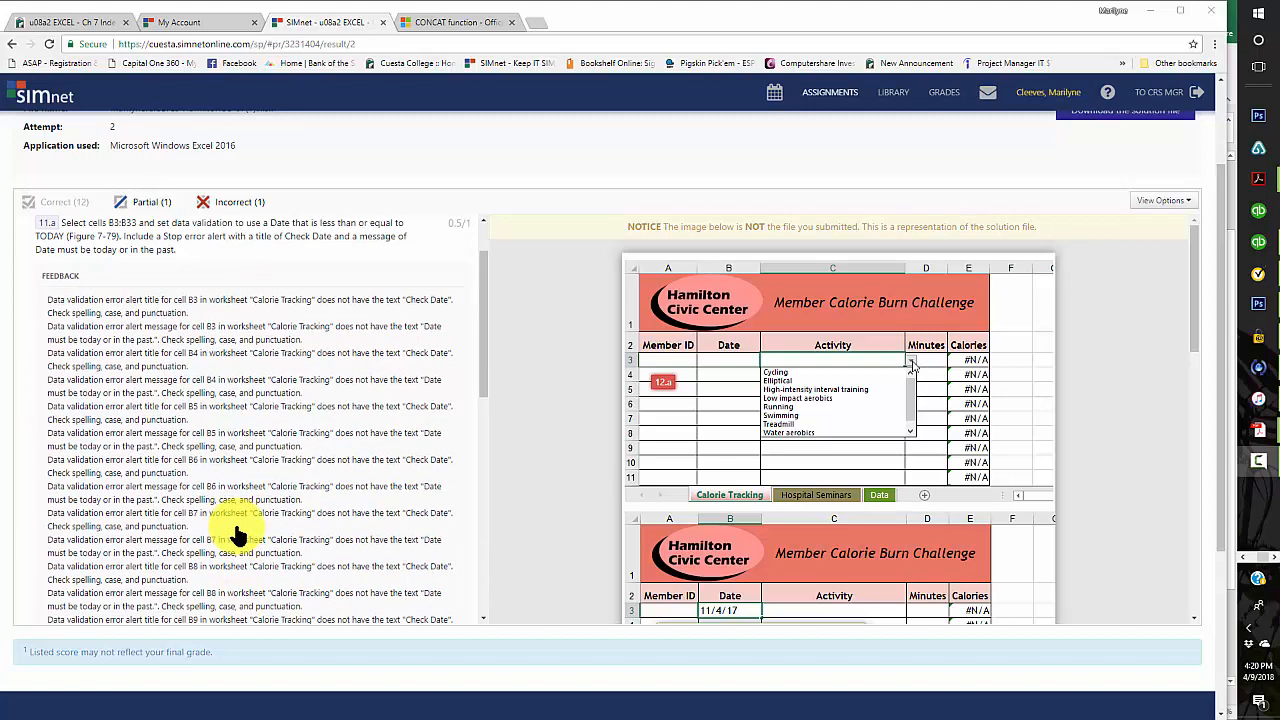
scroll(262, 510, "up", 2)
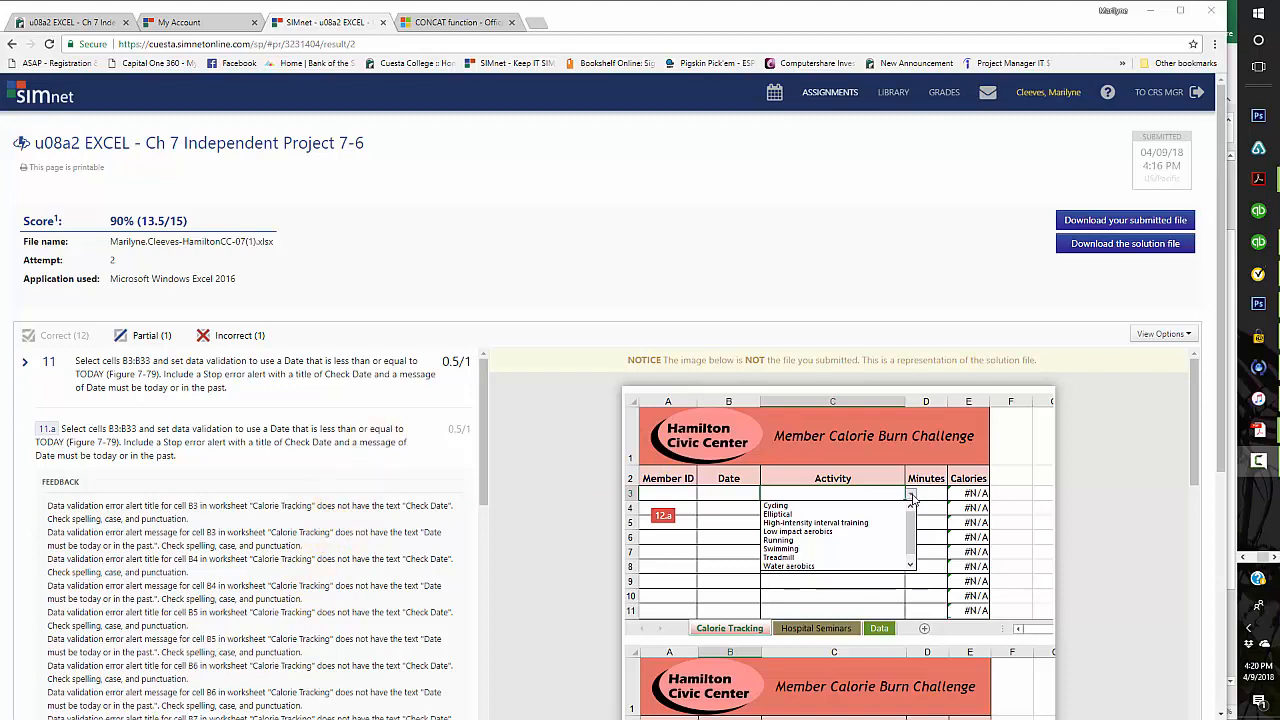
Step: Download the All Office versions start file from the project page and open it in Excel for editing
key("alt+Left")
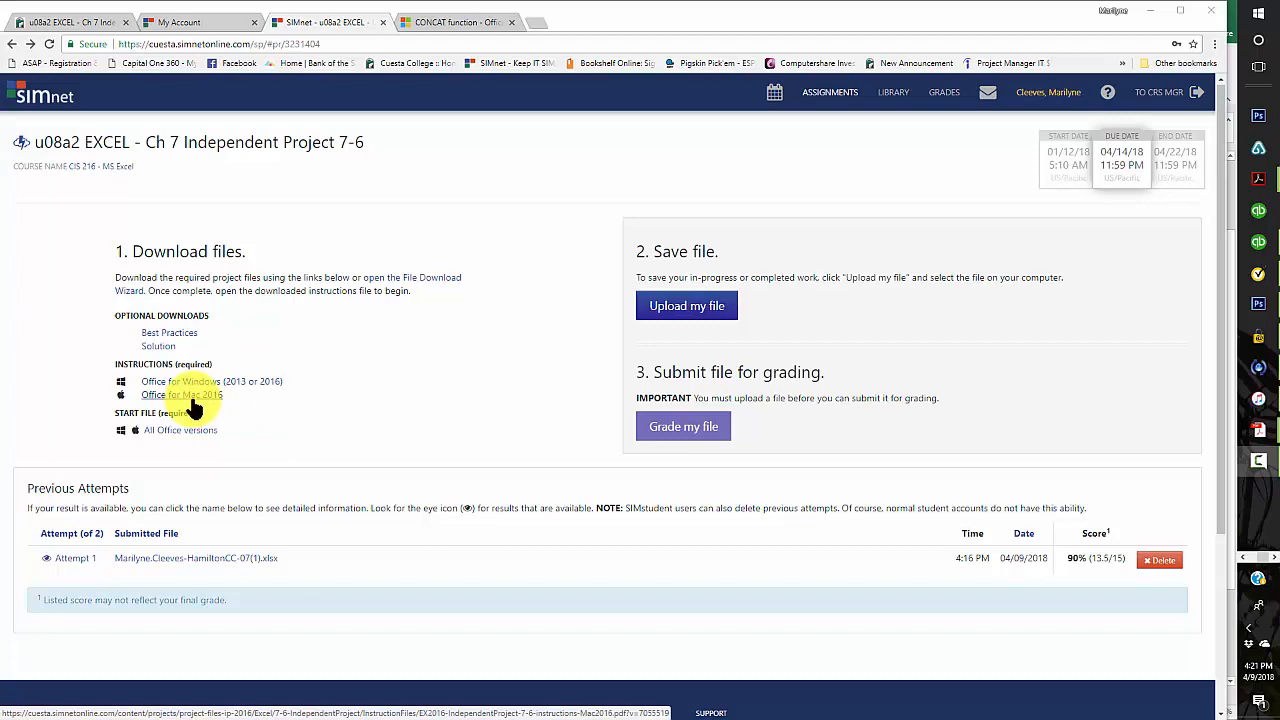
left_click(170, 432)
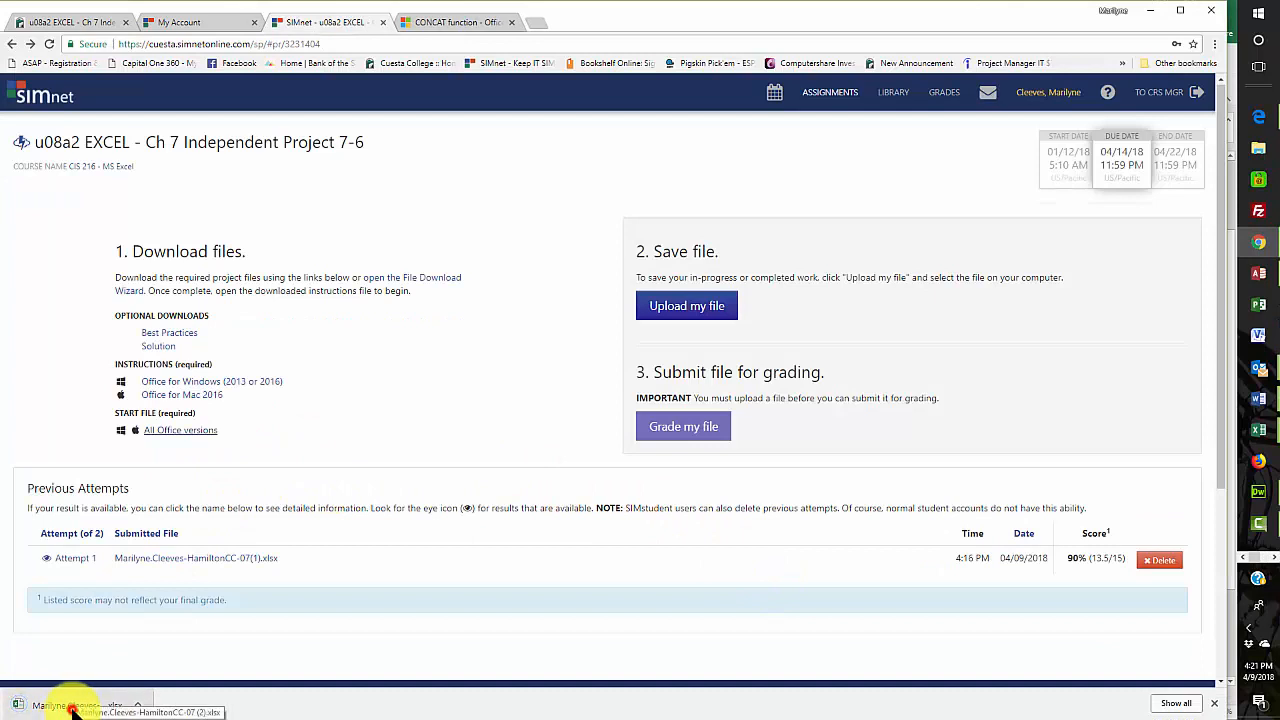
left_click(75, 708)
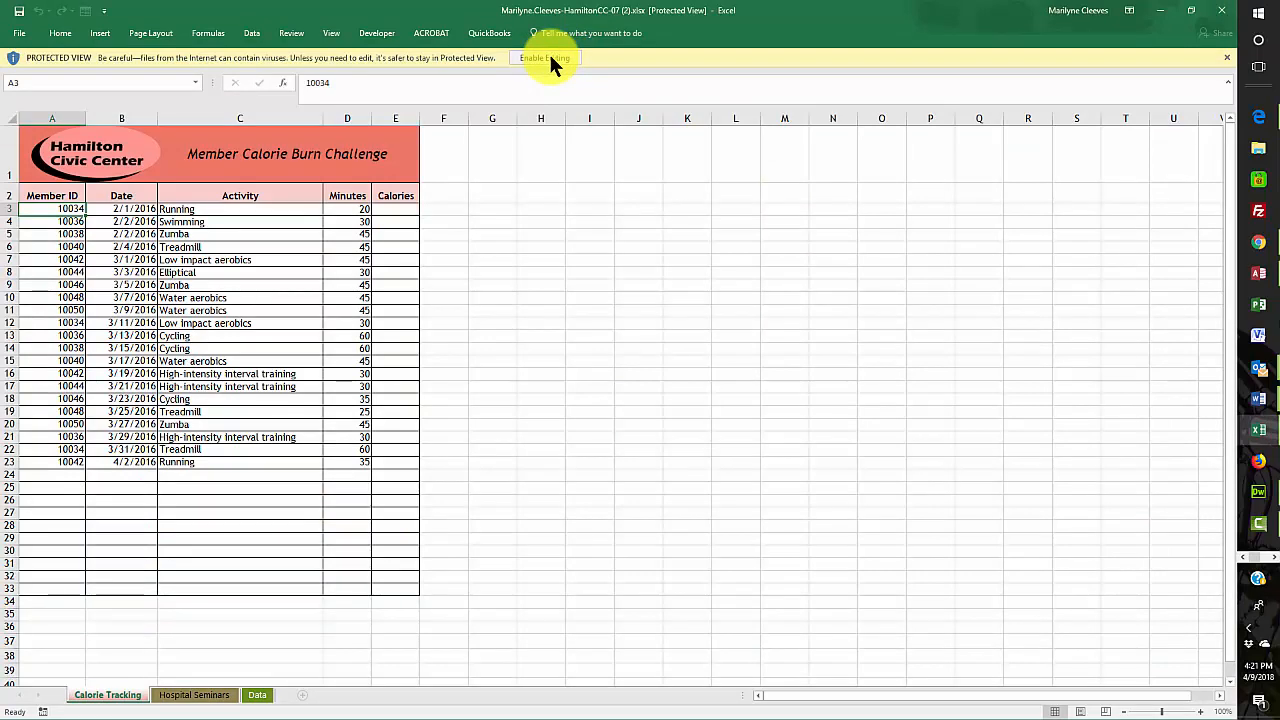
left_click(549, 58)
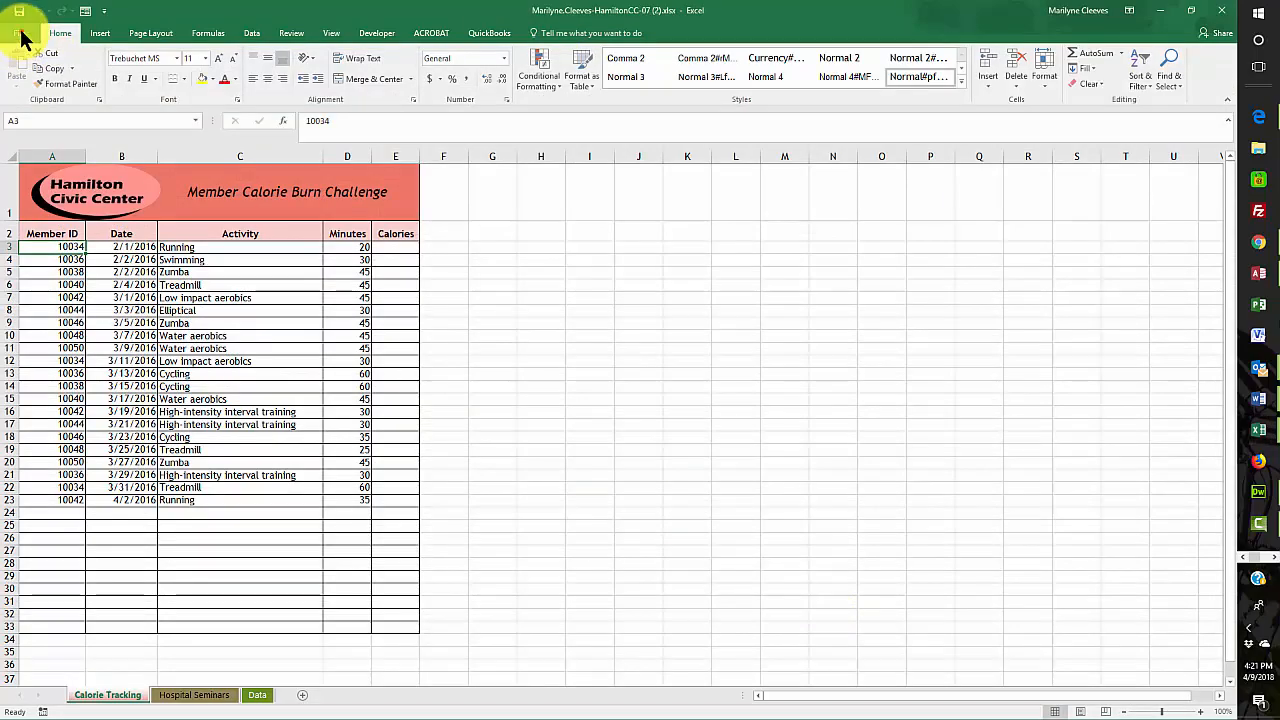
Step: Start saving the workbook under a new location and browse to the Documents > School folder on the F: drive
left_click(22, 33)
left_click(29, 163)
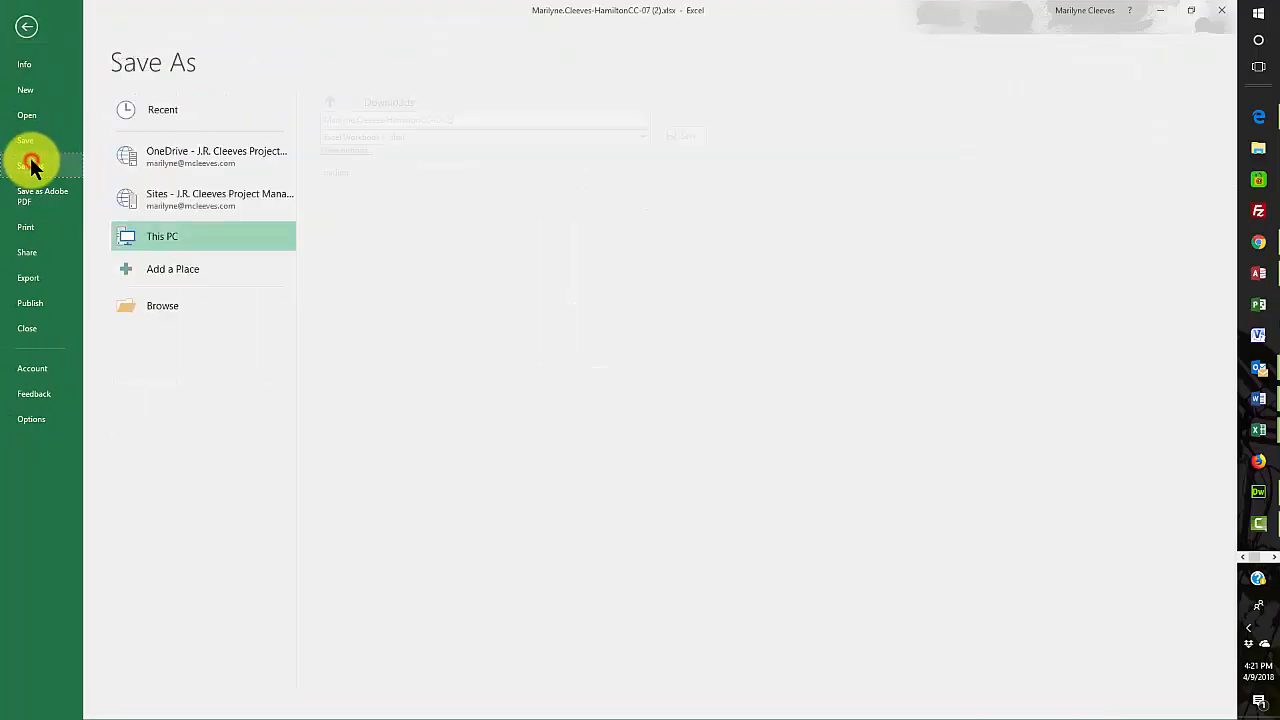
left_click(163, 315)
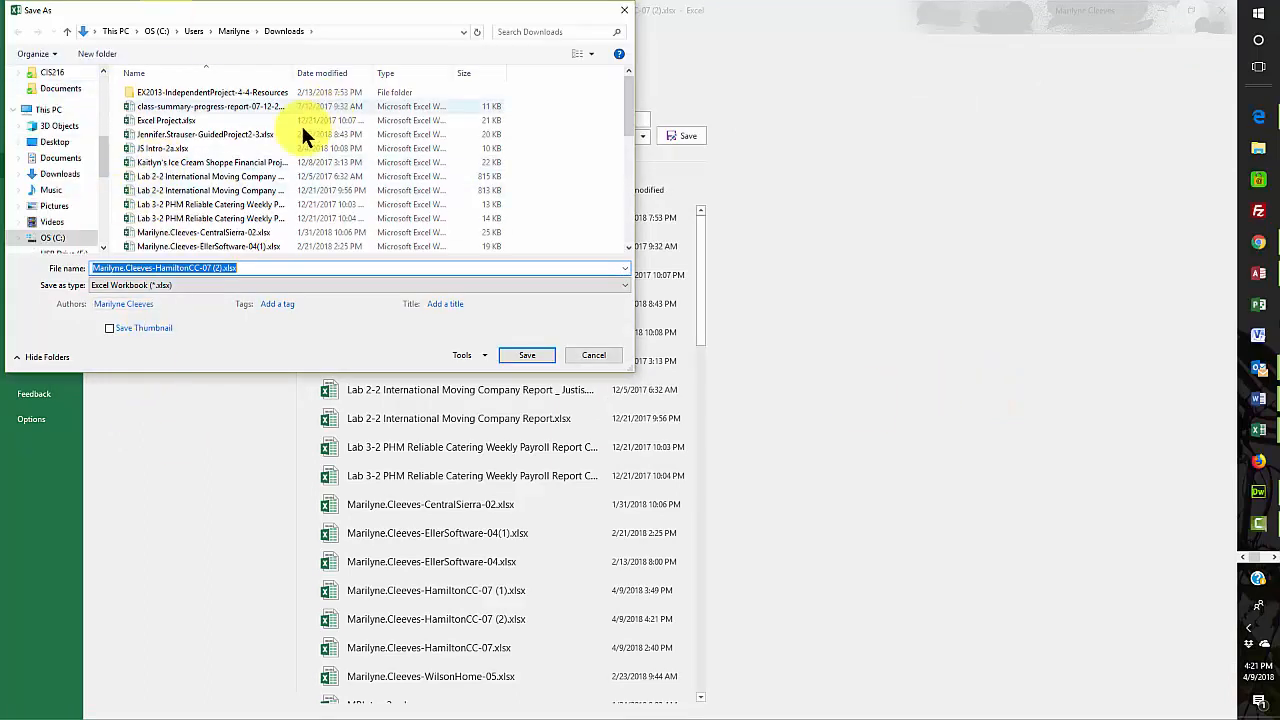
scroll(103, 165, "down", 3)
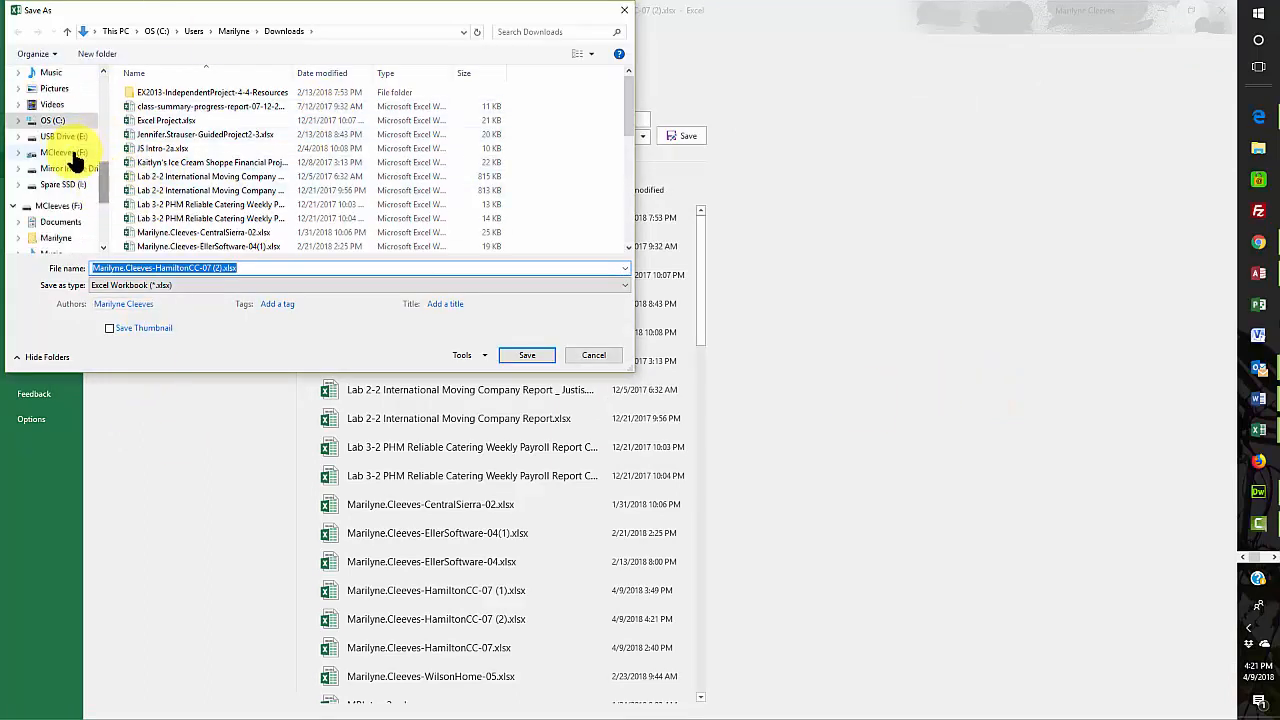
left_click(75, 154)
left_click(159, 92)
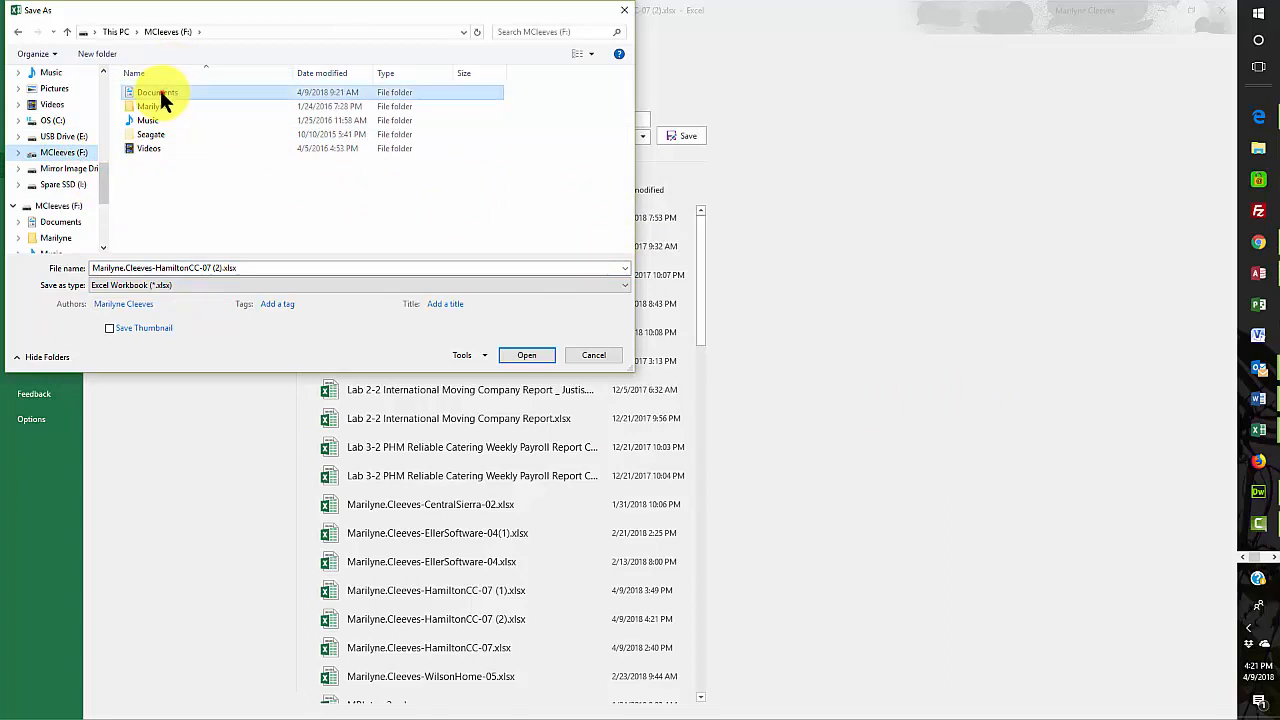
double_click(159, 92)
scroll(205, 210, "down", 4)
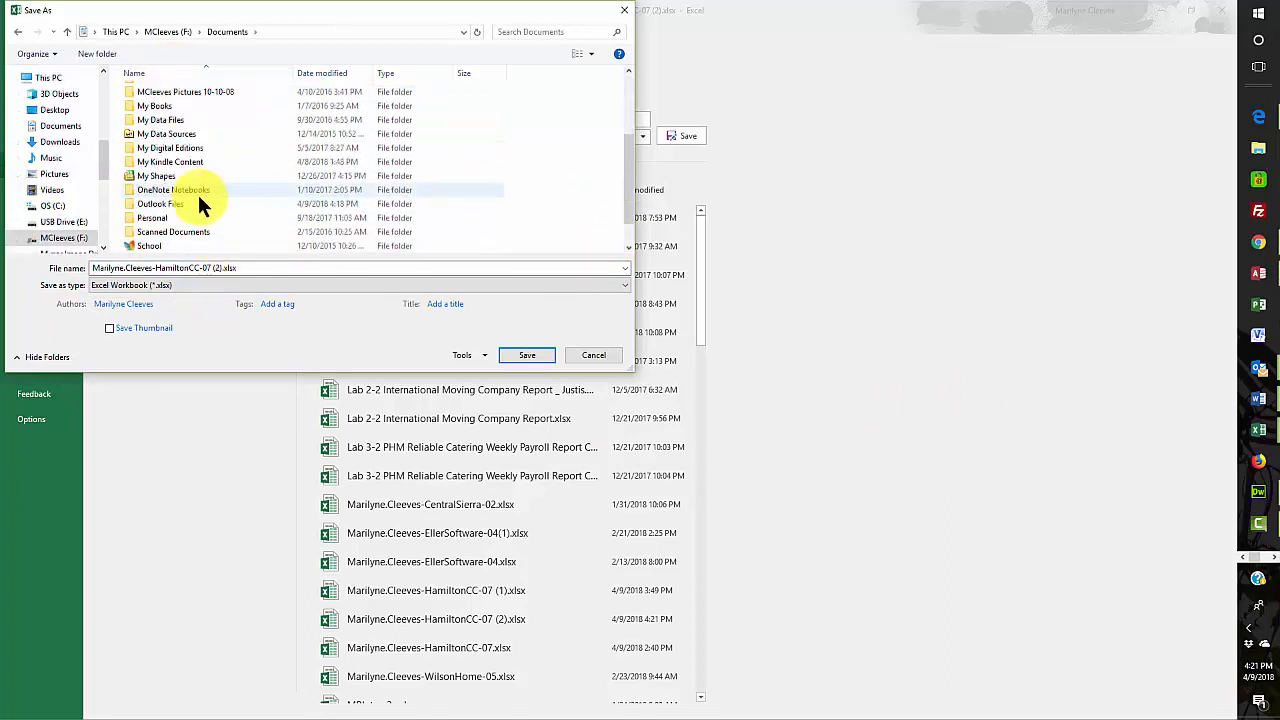
scroll(197, 192, "down", 1)
double_click(160, 216)
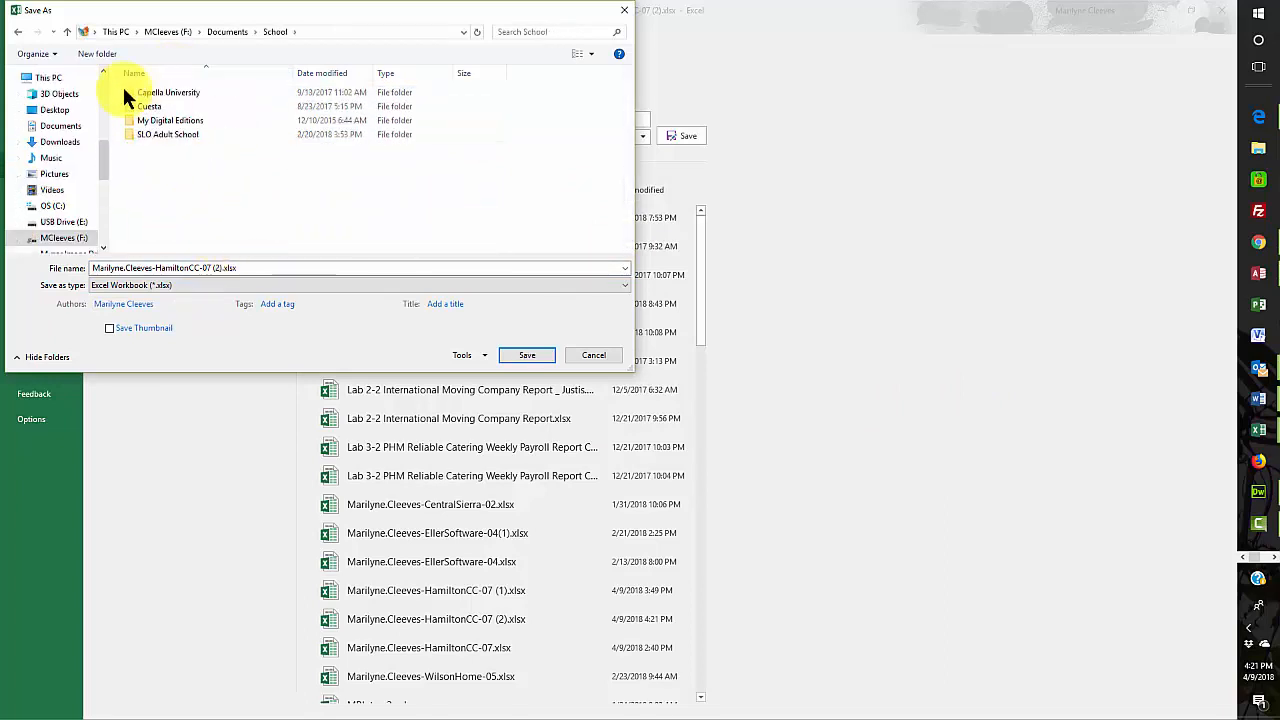
Step: Save the workbook in Cuesta > Credit Courses > 01 CIS 216 Excel > CIS 216 Spring 2018 > Student Files > u08a1
double_click(145, 106)
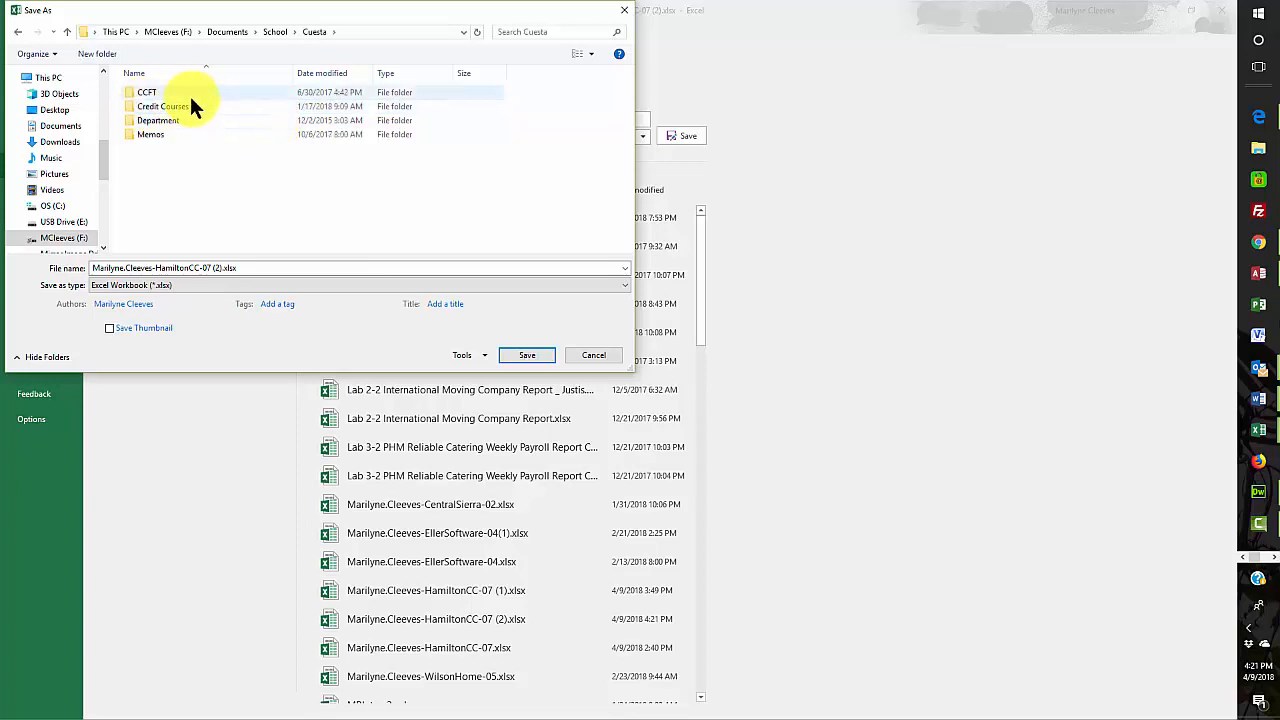
double_click(188, 105)
left_click(180, 92)
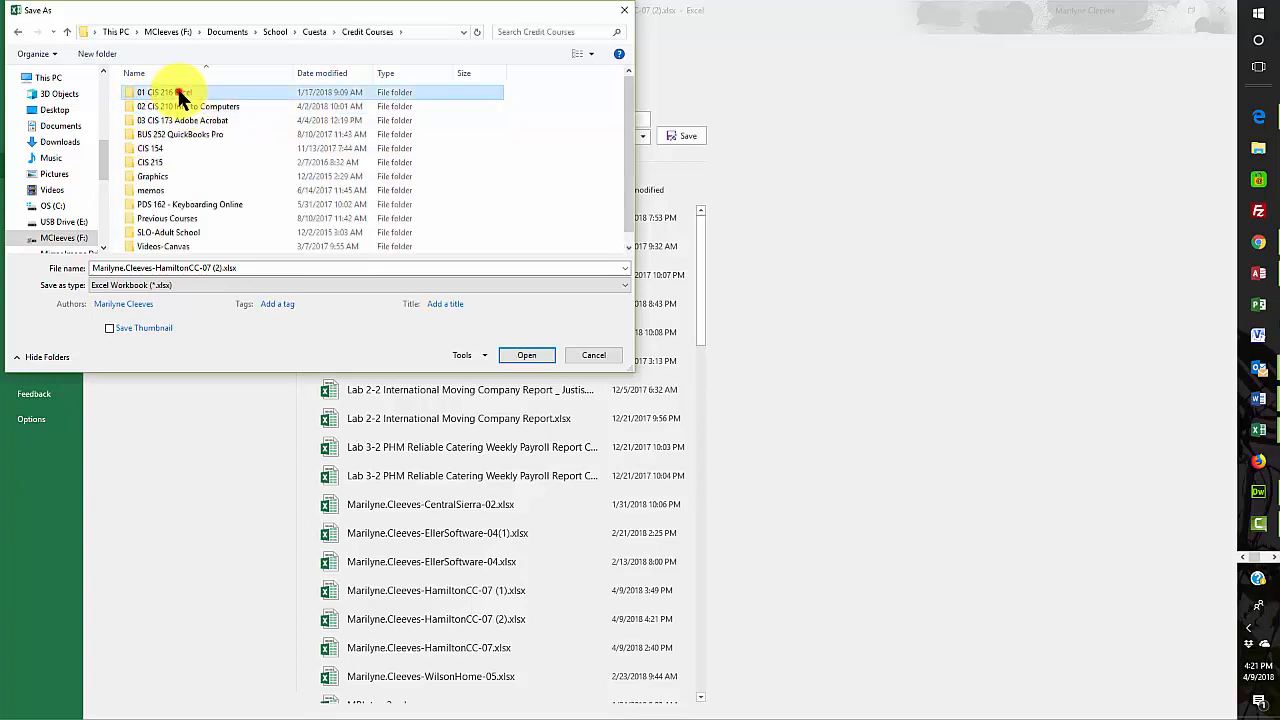
double_click(178, 92)
double_click(199, 92)
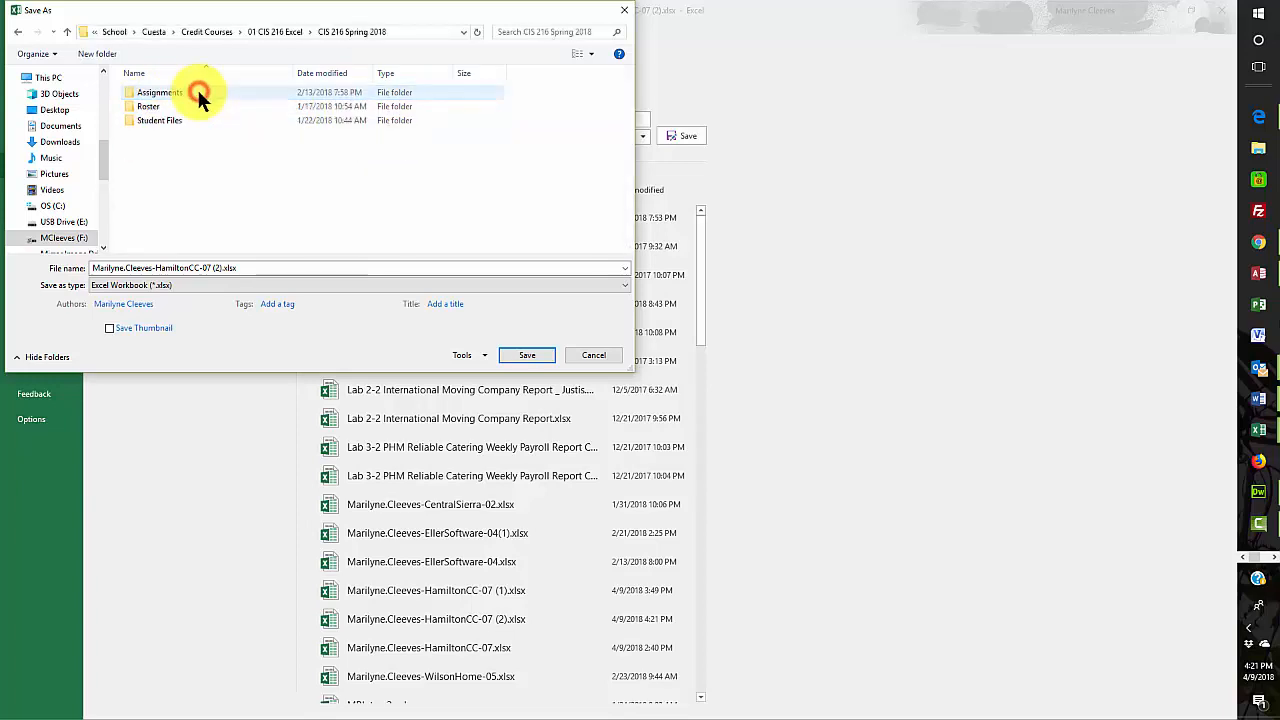
left_click(166, 119)
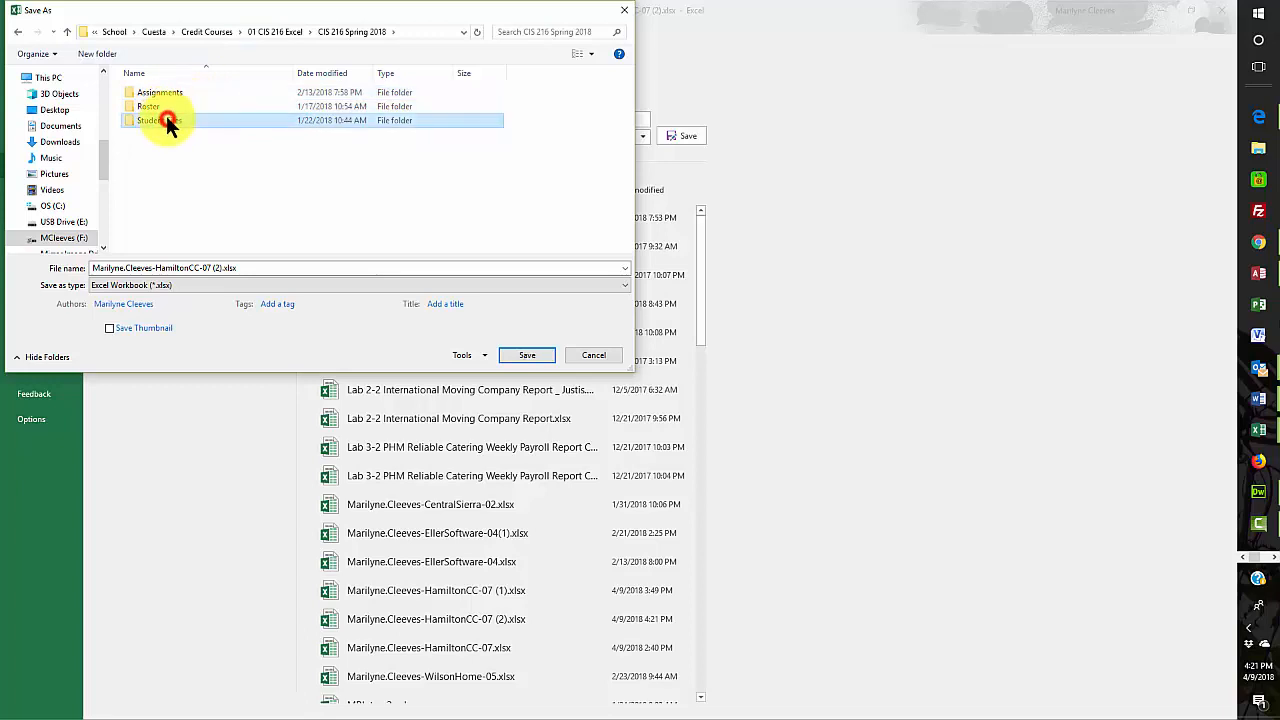
double_click(166, 119)
double_click(157, 188)
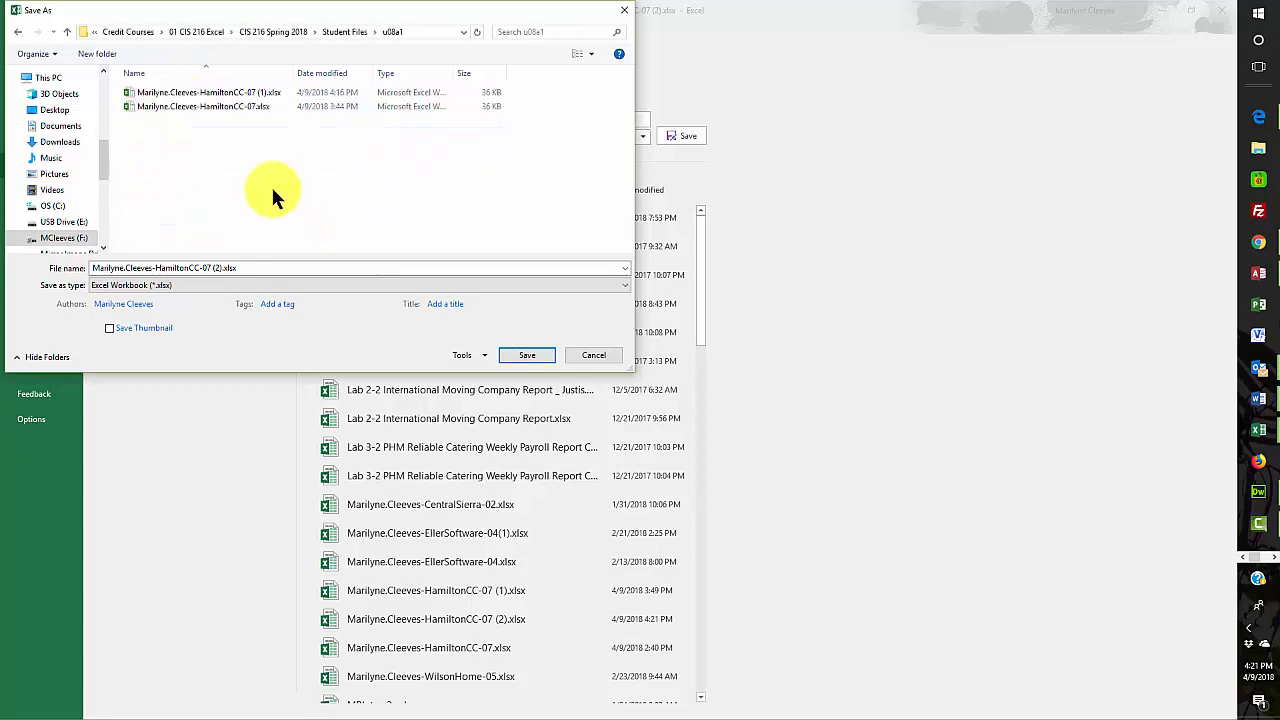
left_click(530, 357)
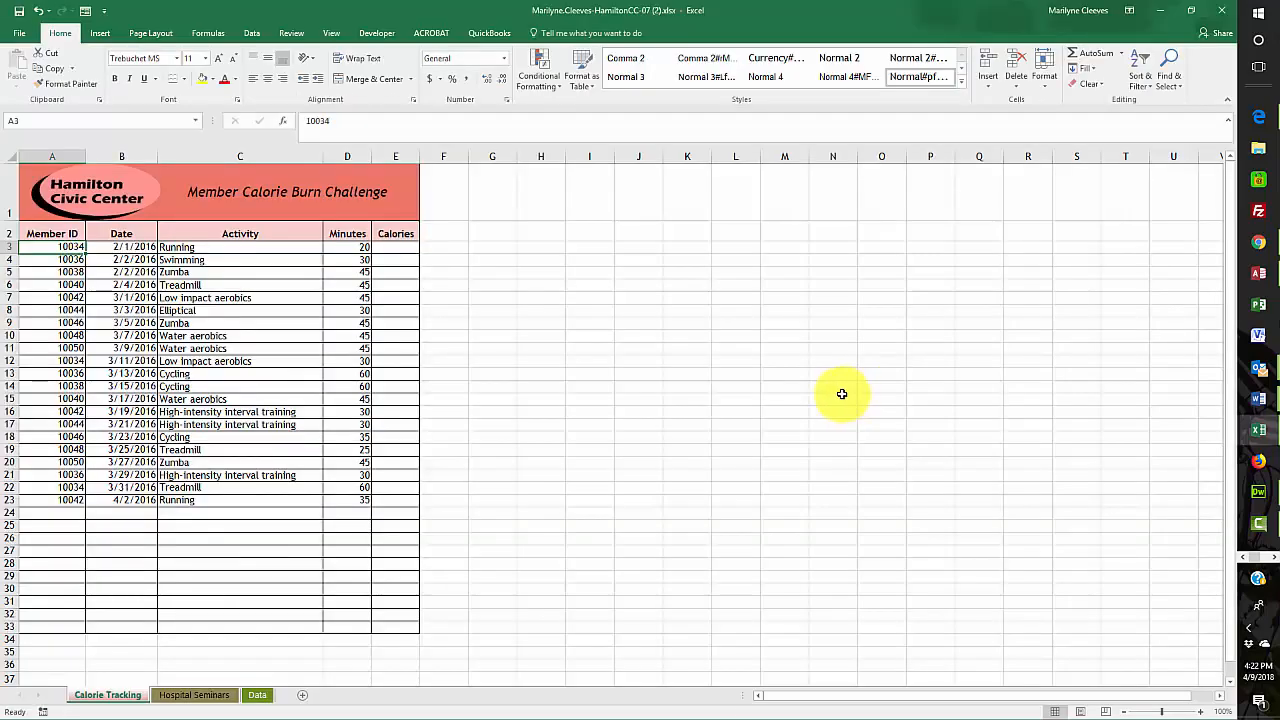
Step: Bring up the Independent Project 7-6 instructions in Adobe Acrobat over the workbook and go to their first page
left_click(0, 703)
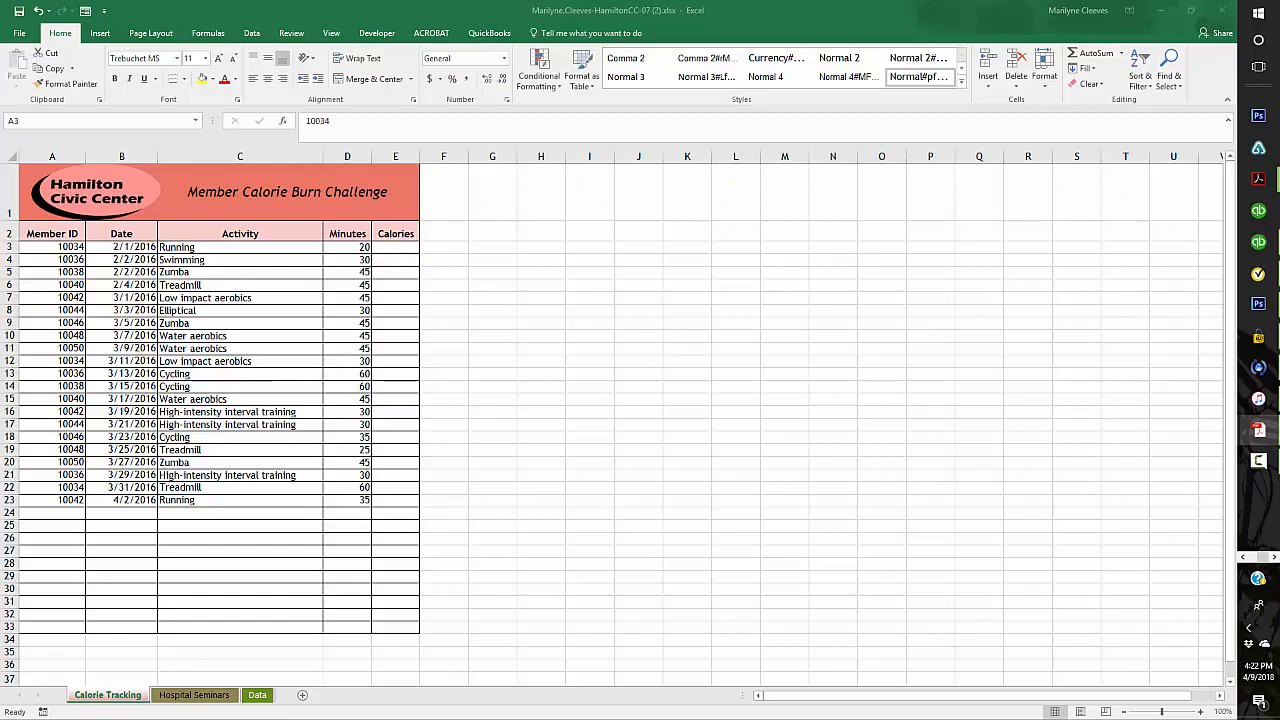
left_click_drag(200, 109, 886, 63)
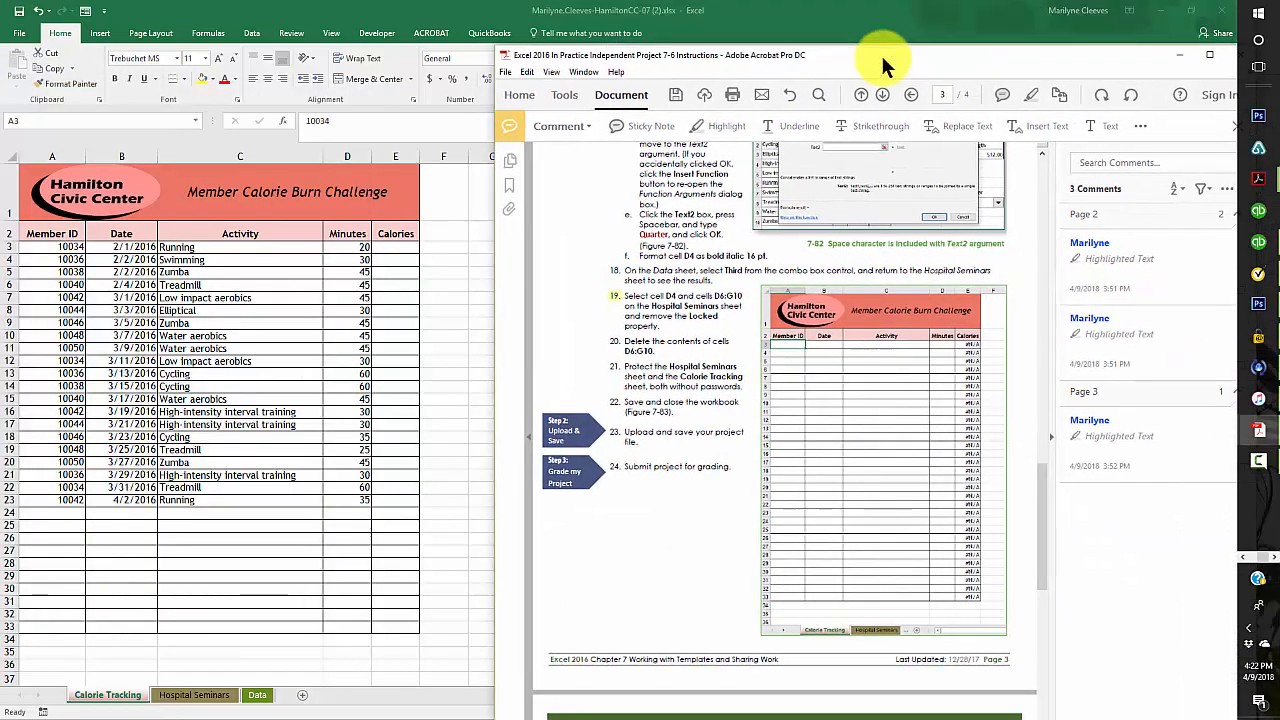
scroll(607, 352, "up", 20)
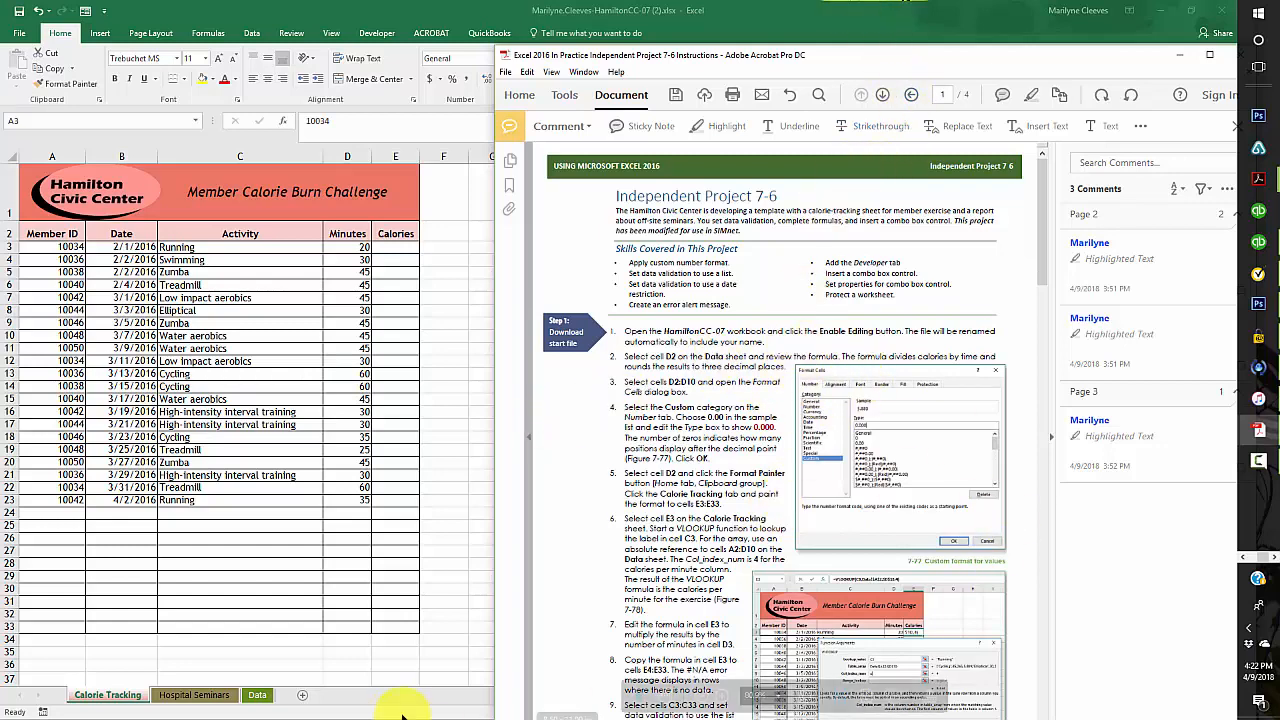
Step: On the Data sheet, inspect the formula in cell D2, showing all formulas temporarily and returning to values
left_click(272, 697)
left_click(272, 697)
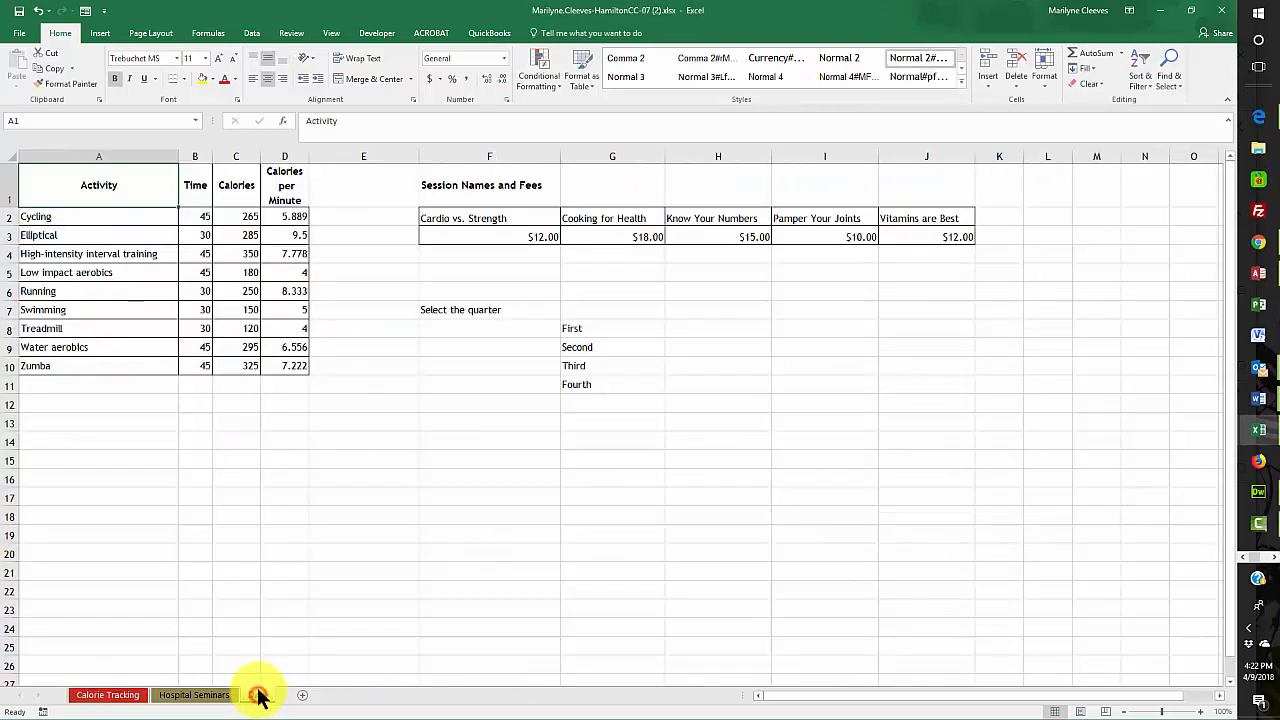
left_click(276, 216)
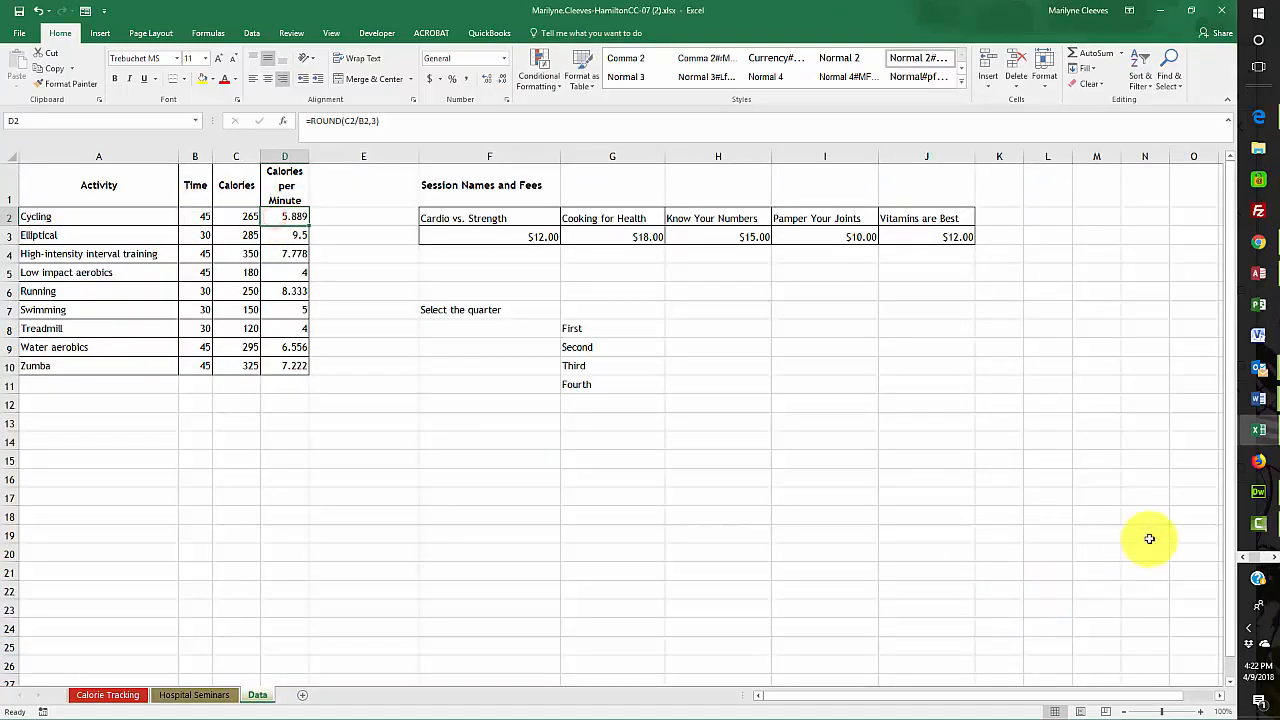
key("ctrl+grave")
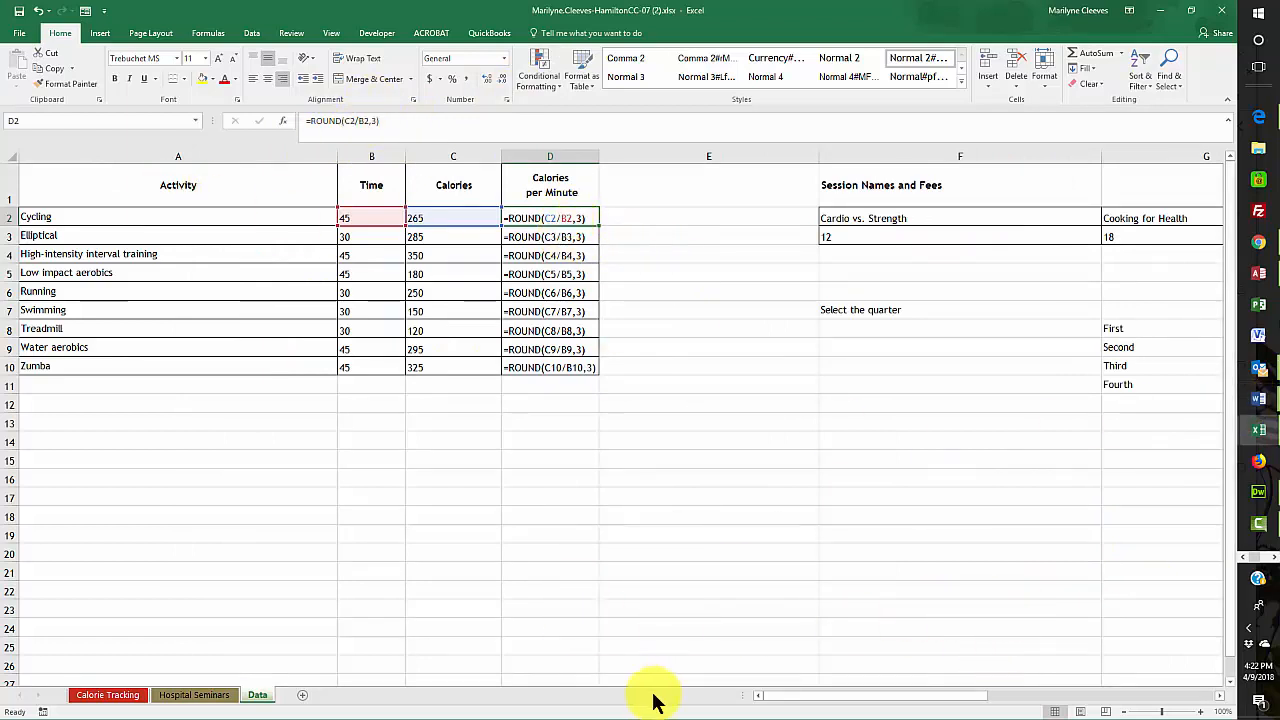
key("ctrl+grave")
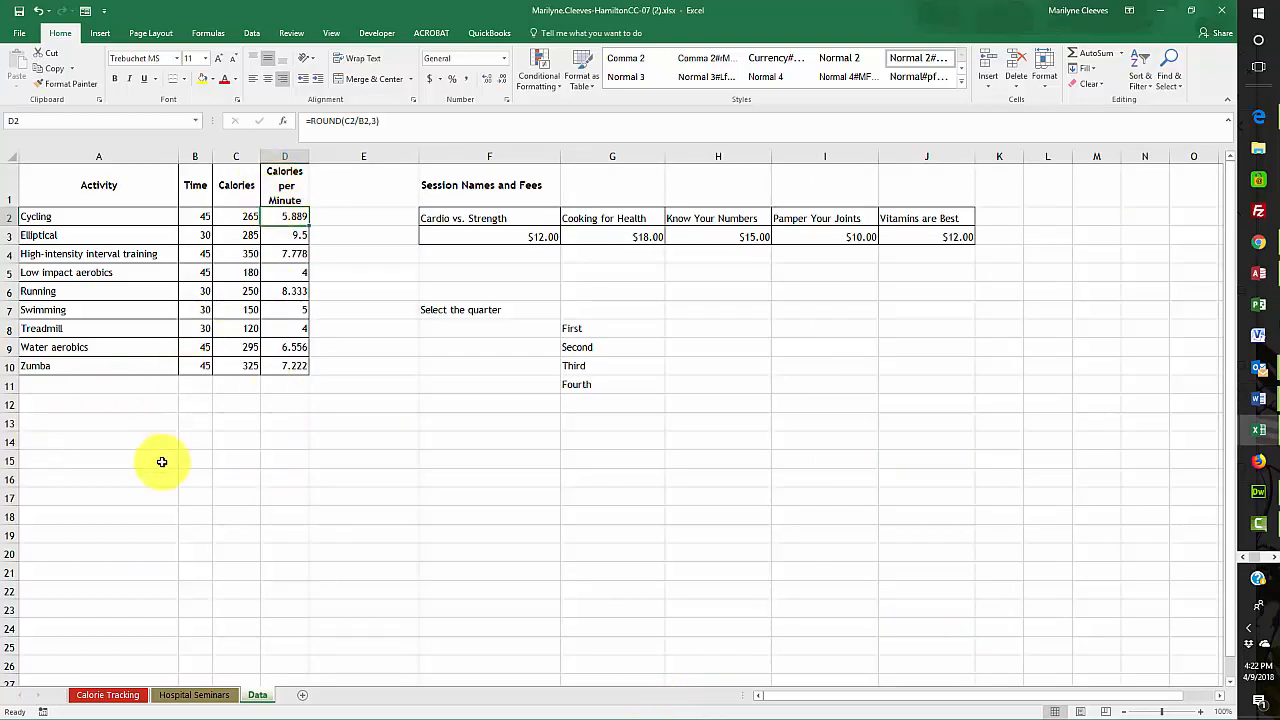
Step: Apply the custom number format 0.000 to cells D2:D10 on the Data sheet and save the workbook
left_click(1, 692)
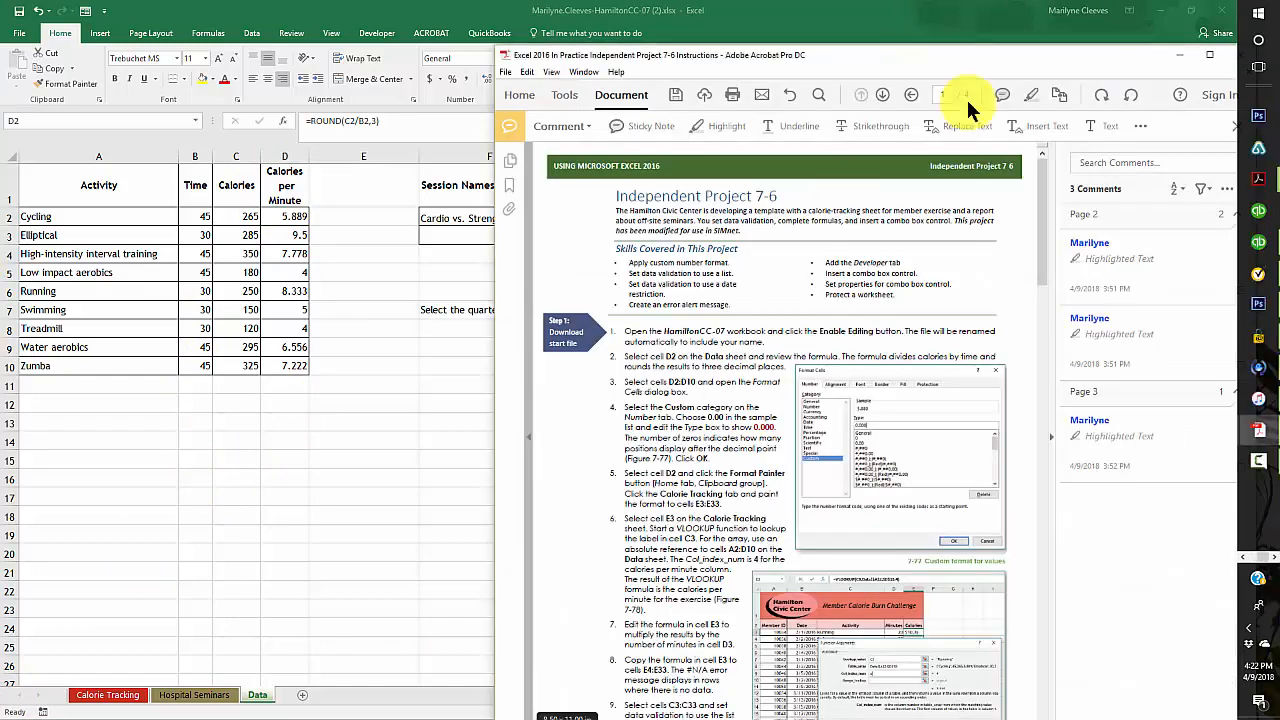
left_click_drag(862, 58, 0, 8)
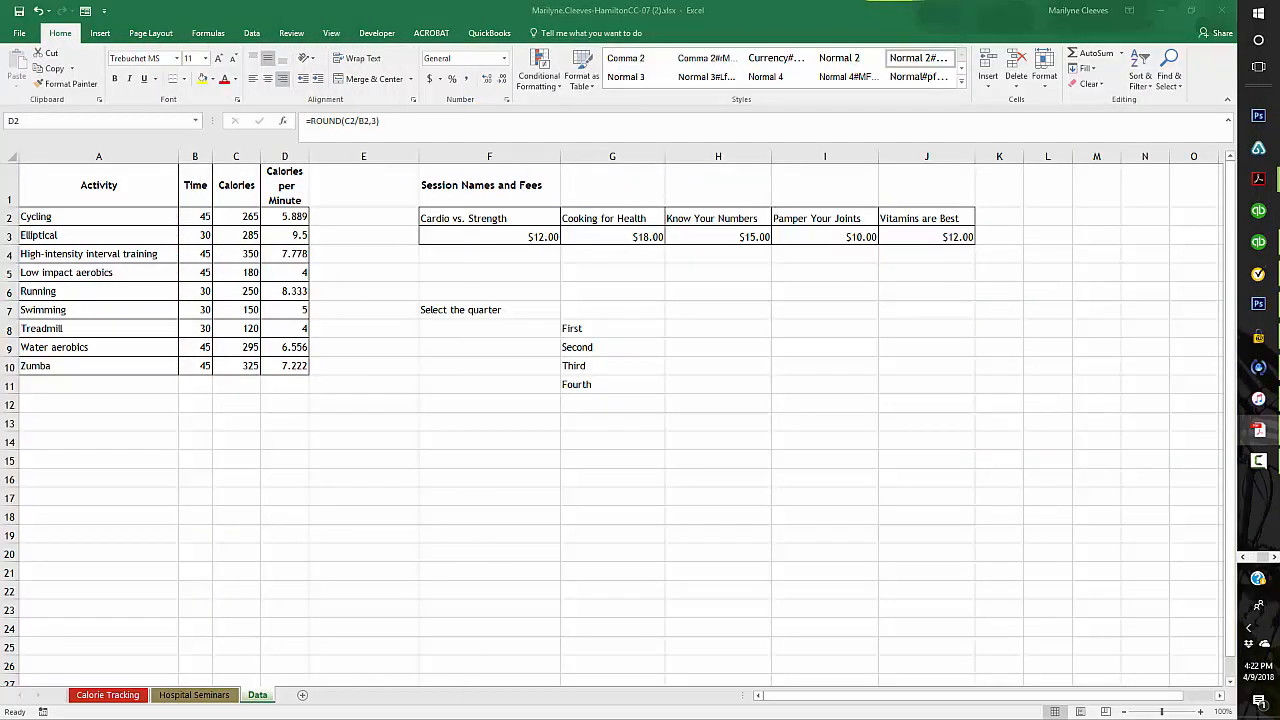
left_click(282, 217)
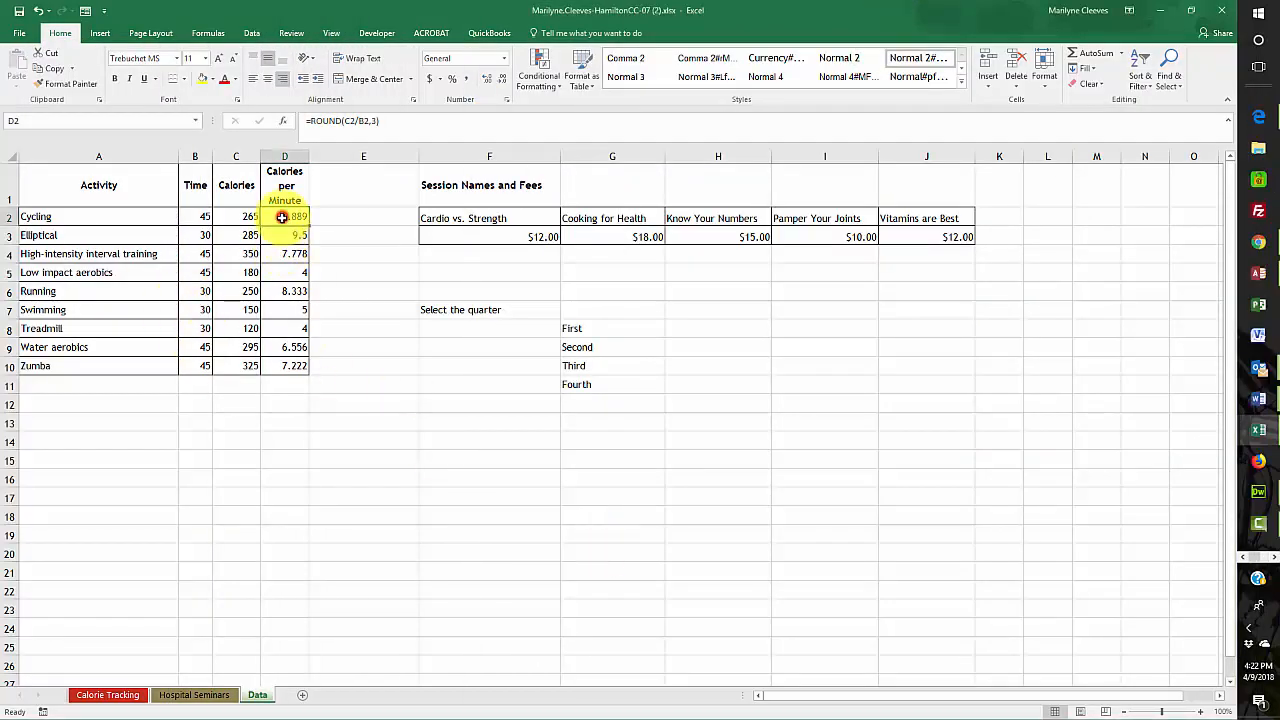
left_click_drag(282, 217, 300, 363)
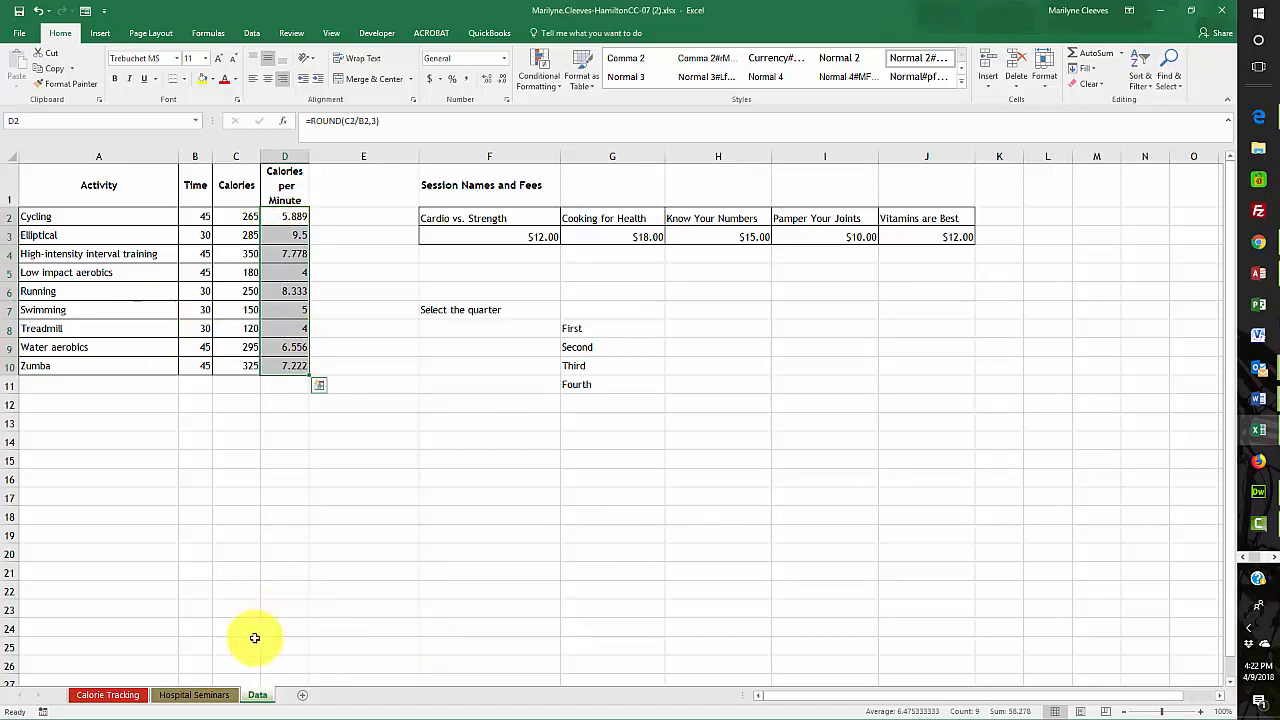
left_click(508, 99)
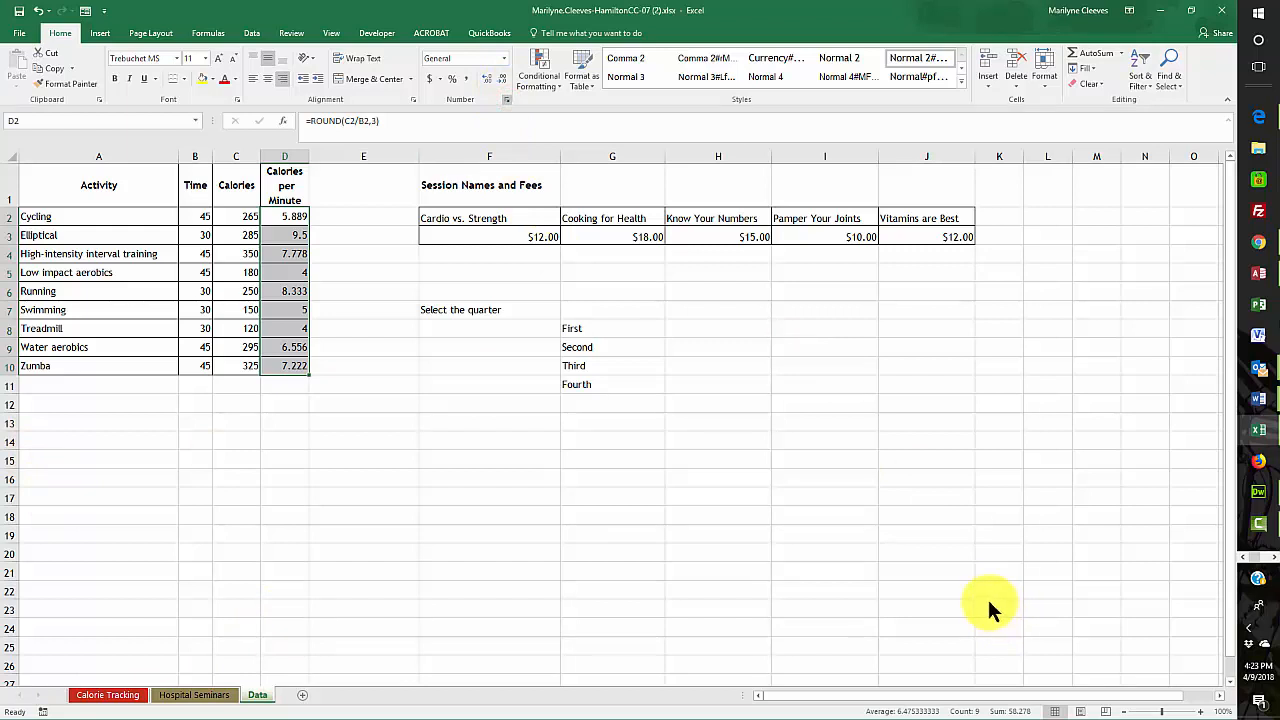
left_click(506, 100)
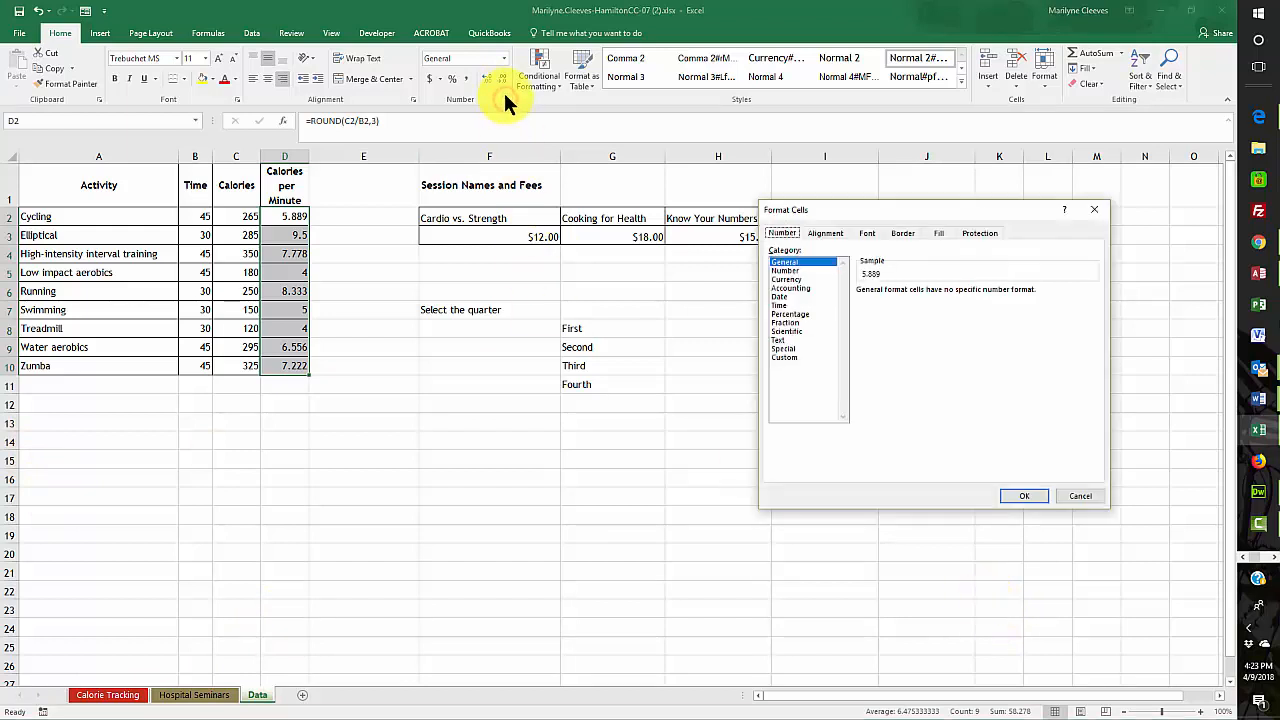
left_click(782, 357)
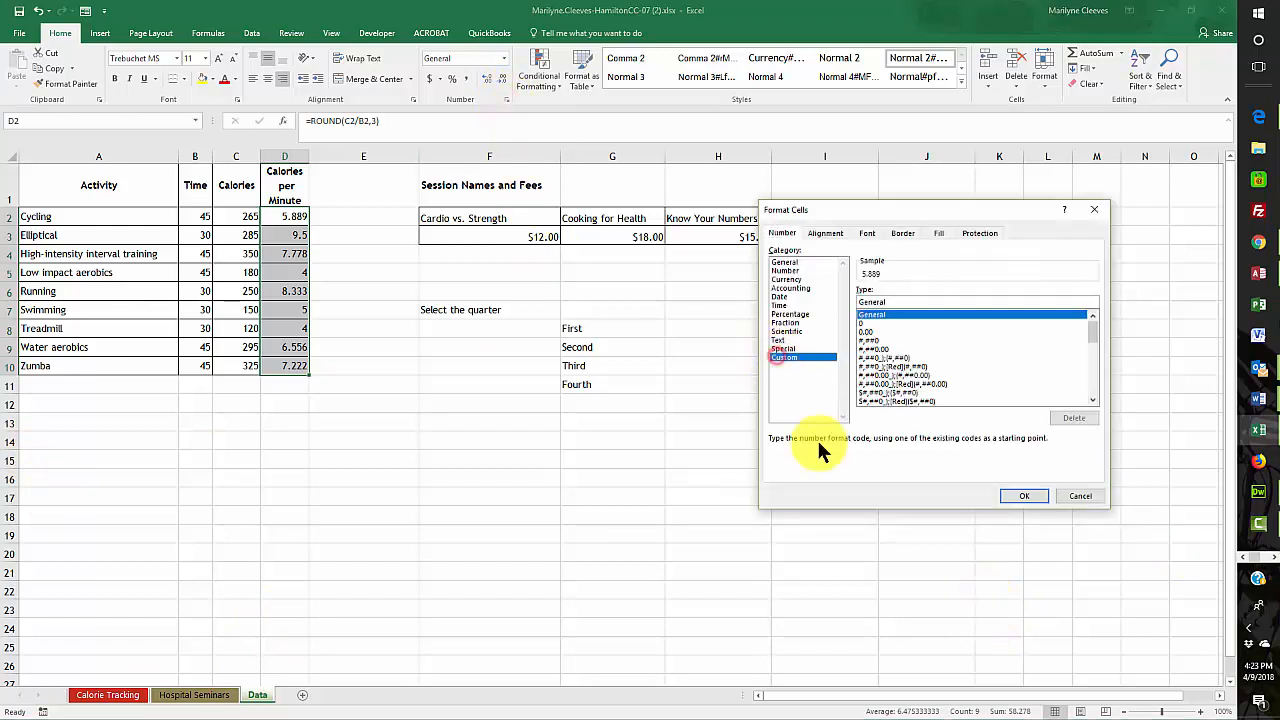
left_click(861, 331)
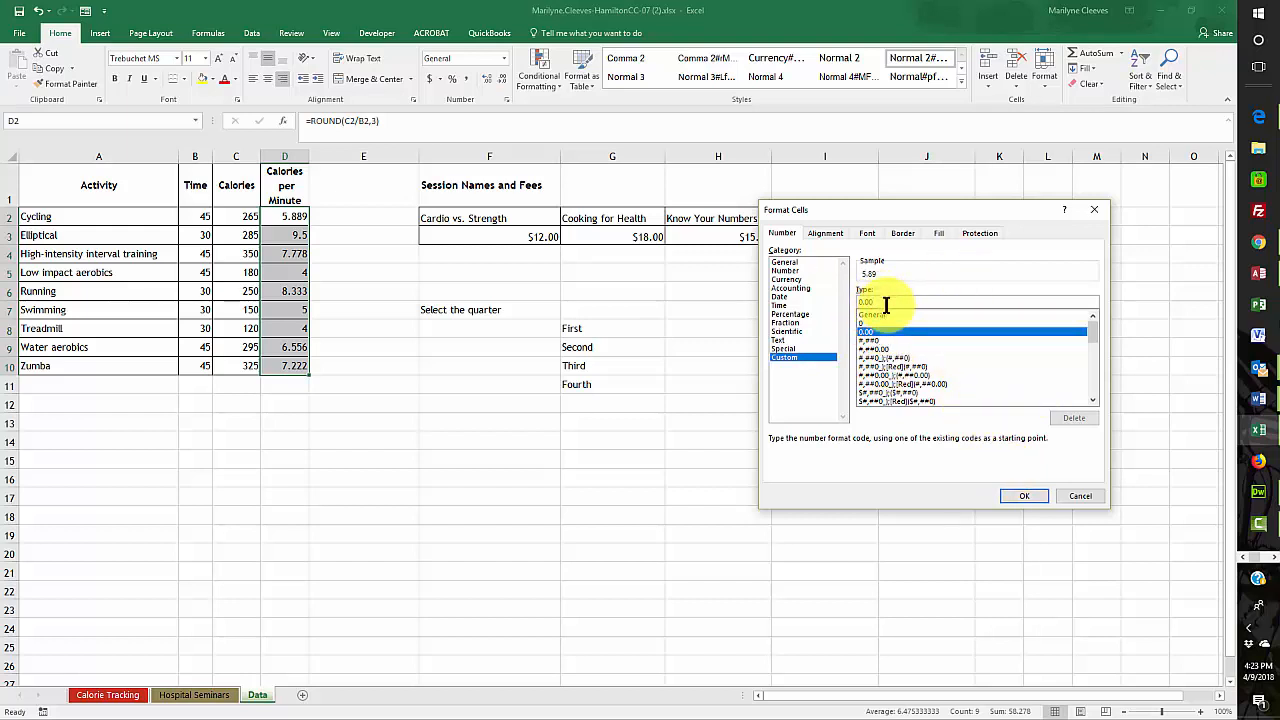
type("0")
left_click(1026, 498)
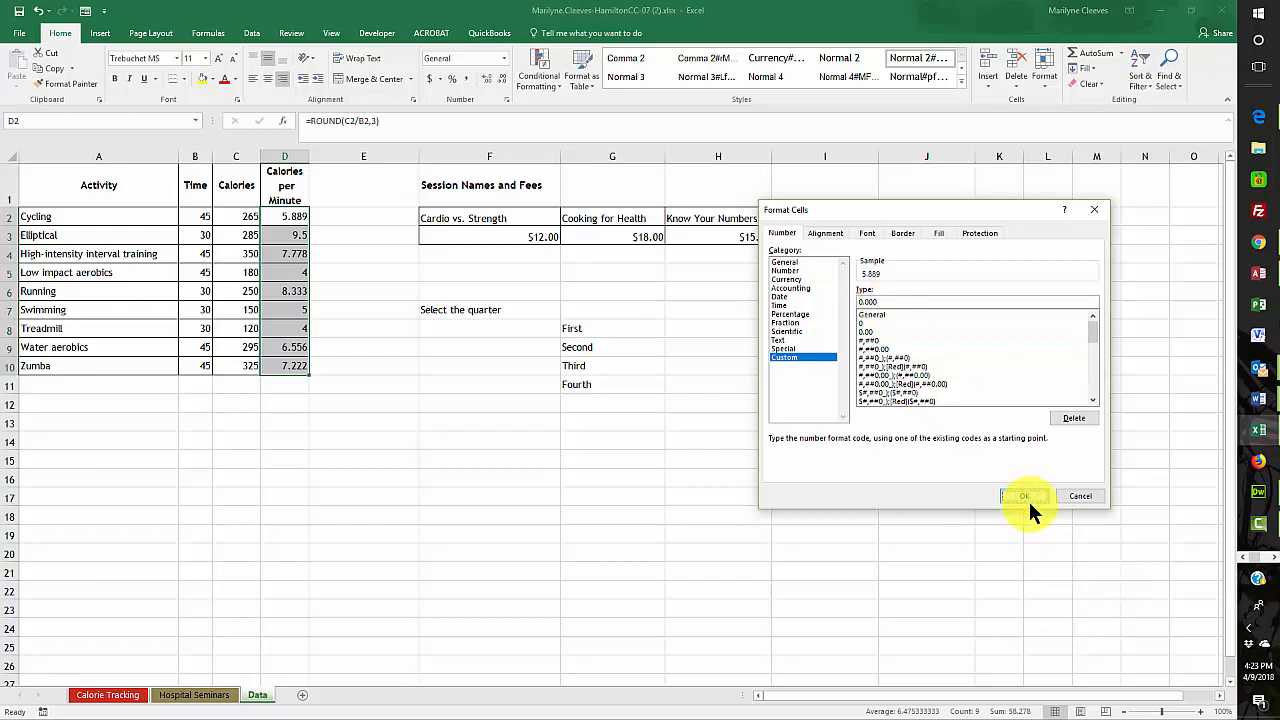
left_click(1026, 498)
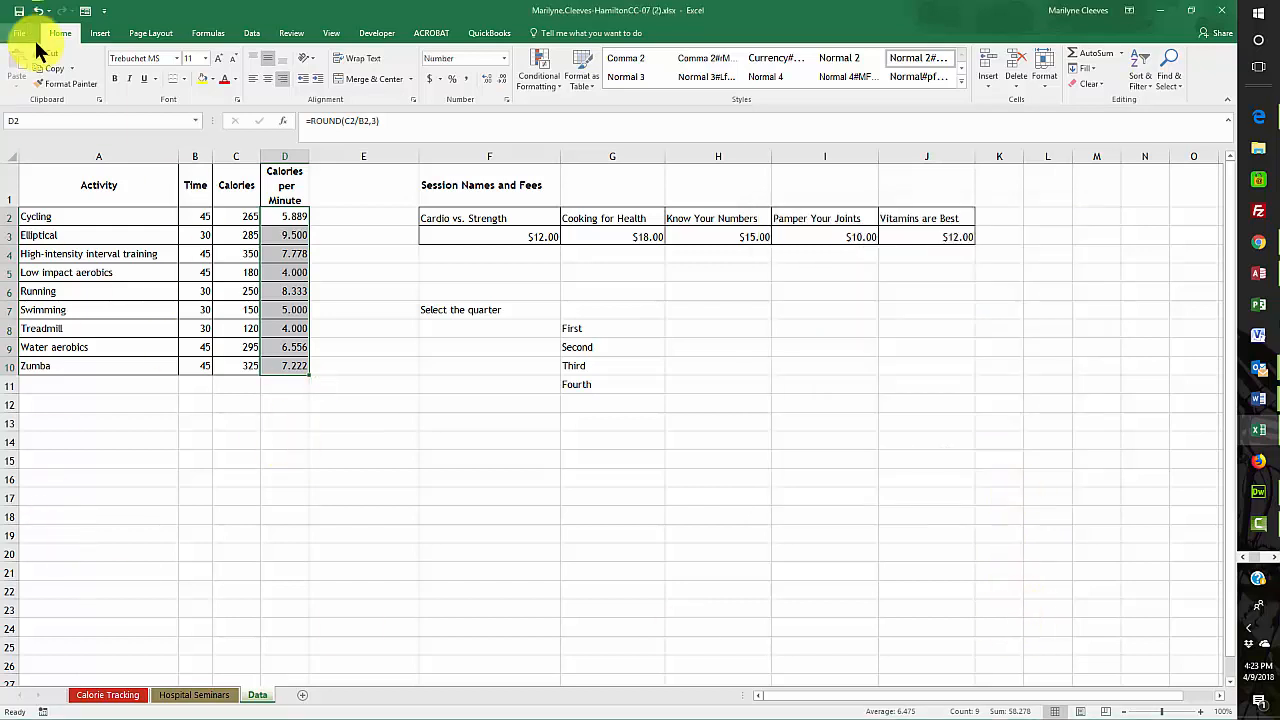
left_click(18, 12)
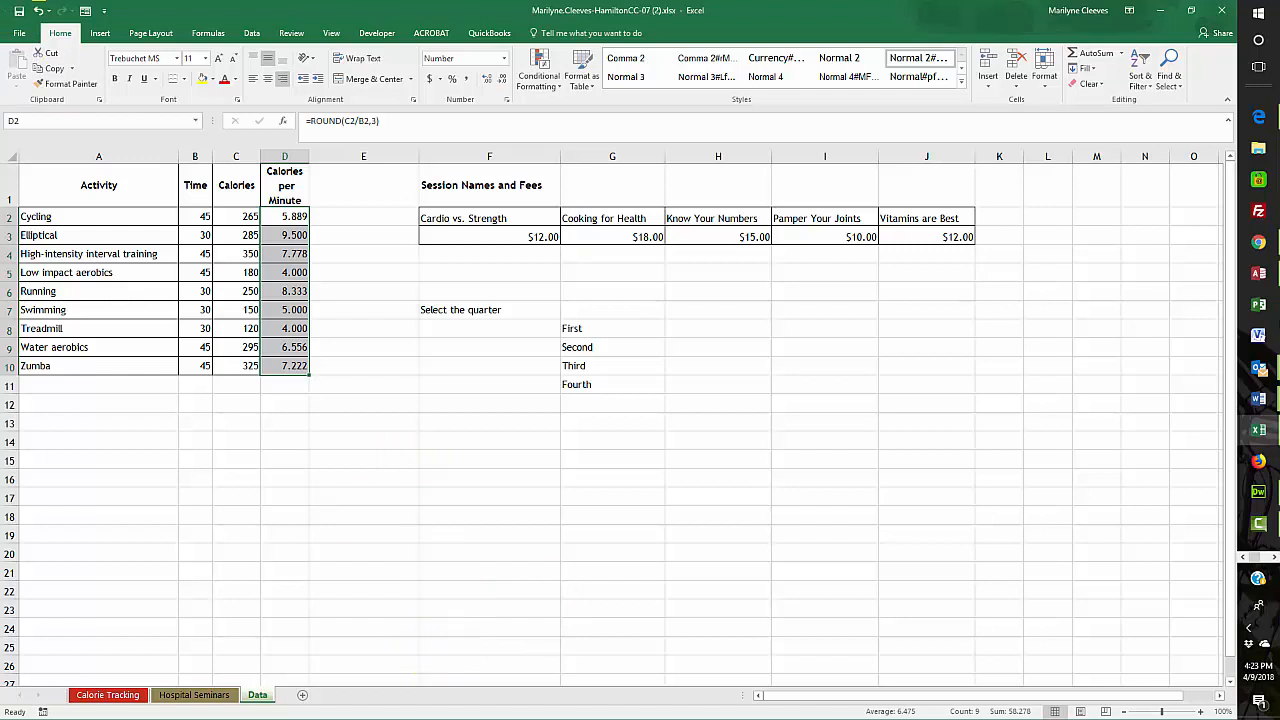
Step: Copy the formatting of cell D2 on the Data sheet to cells E3:E33 on the Calorie Tracking sheet with Format Painter
key("alt+Tab")
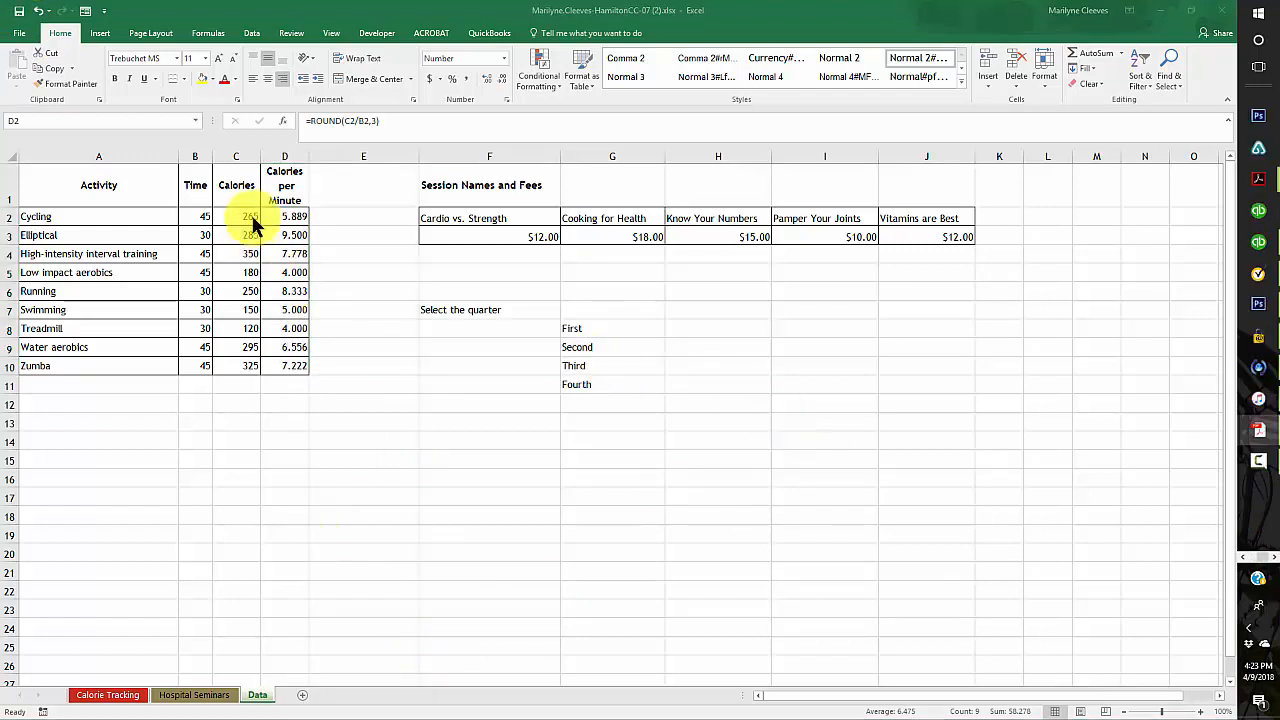
key("alt+Tab")
left_click(286, 216)
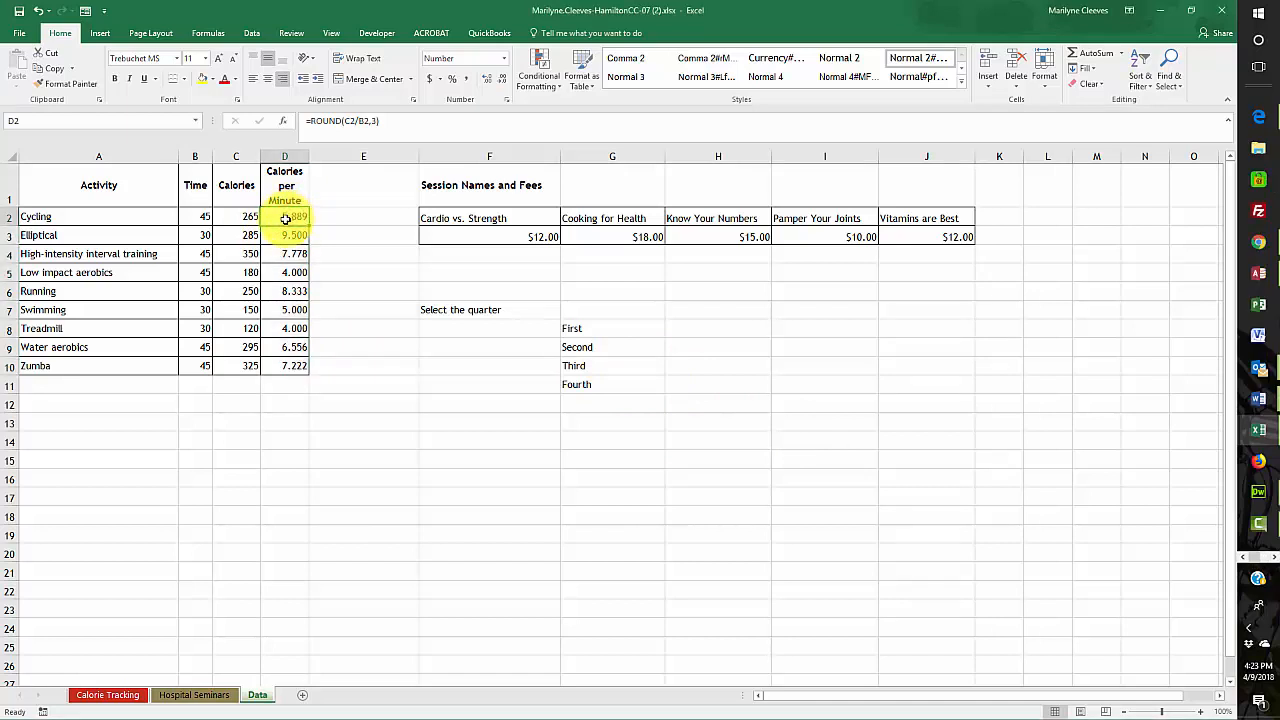
left_click(47, 84)
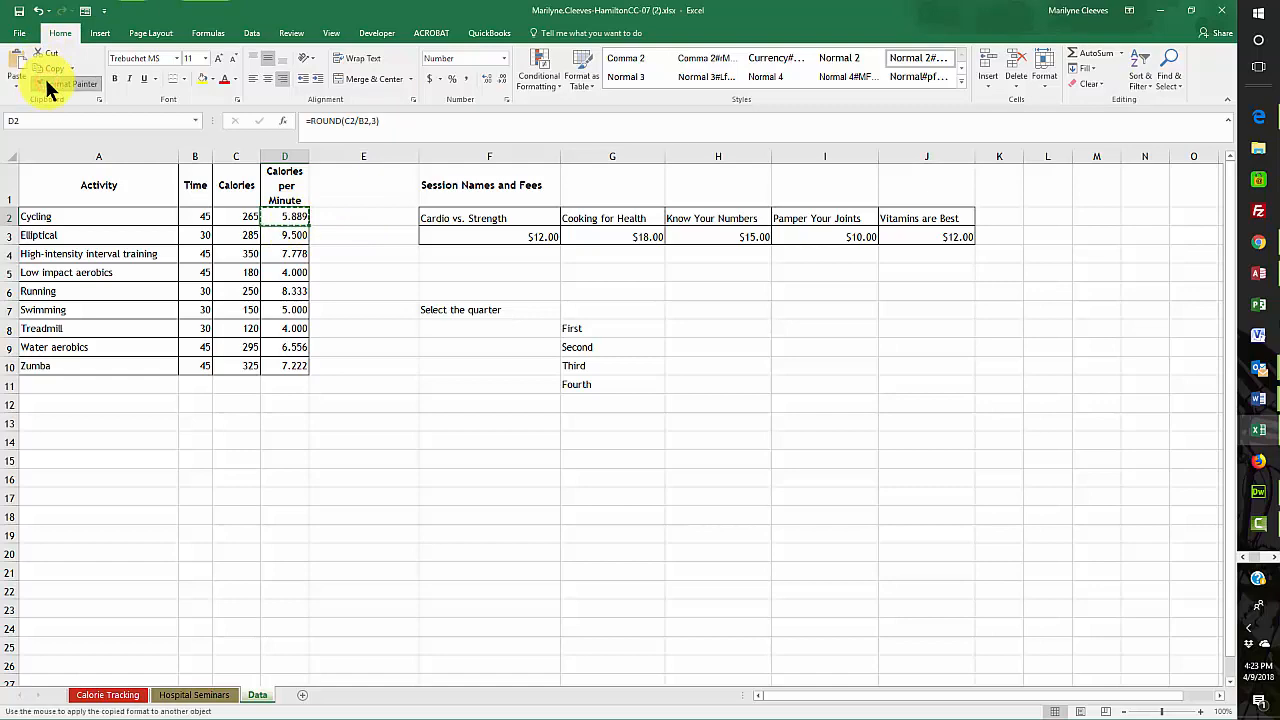
left_click(96, 695)
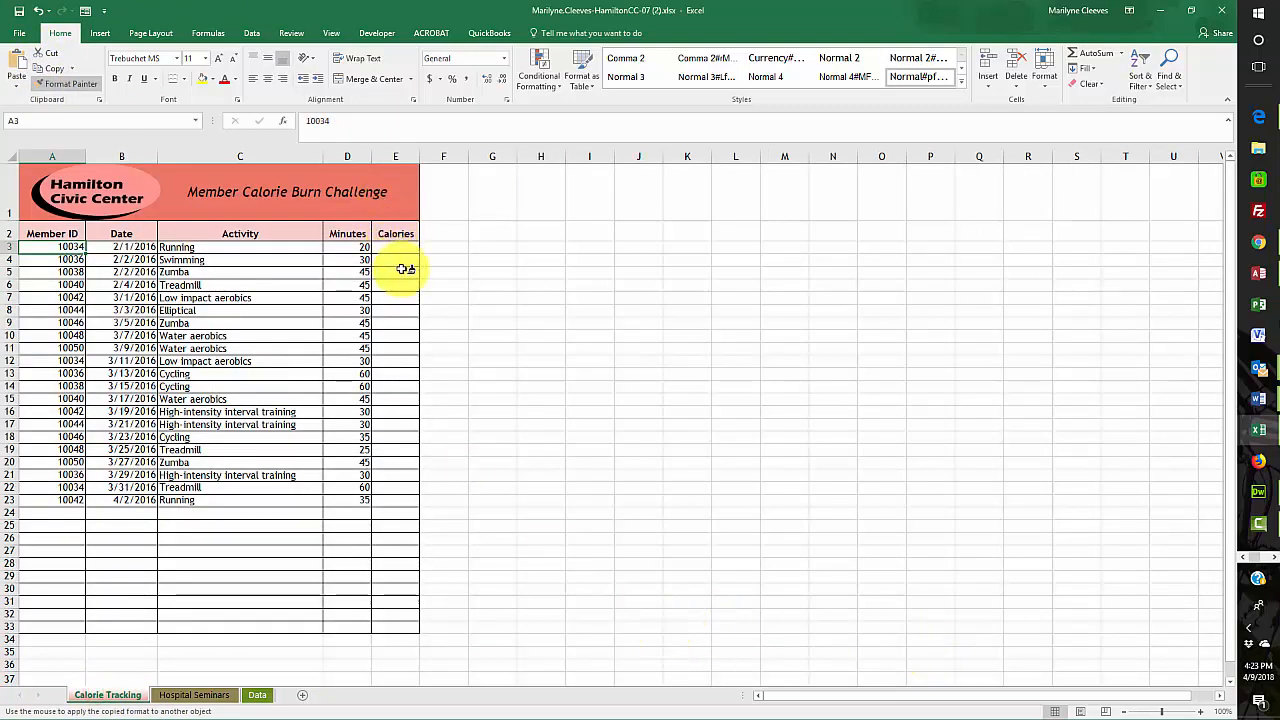
left_click_drag(398, 245, 400, 624)
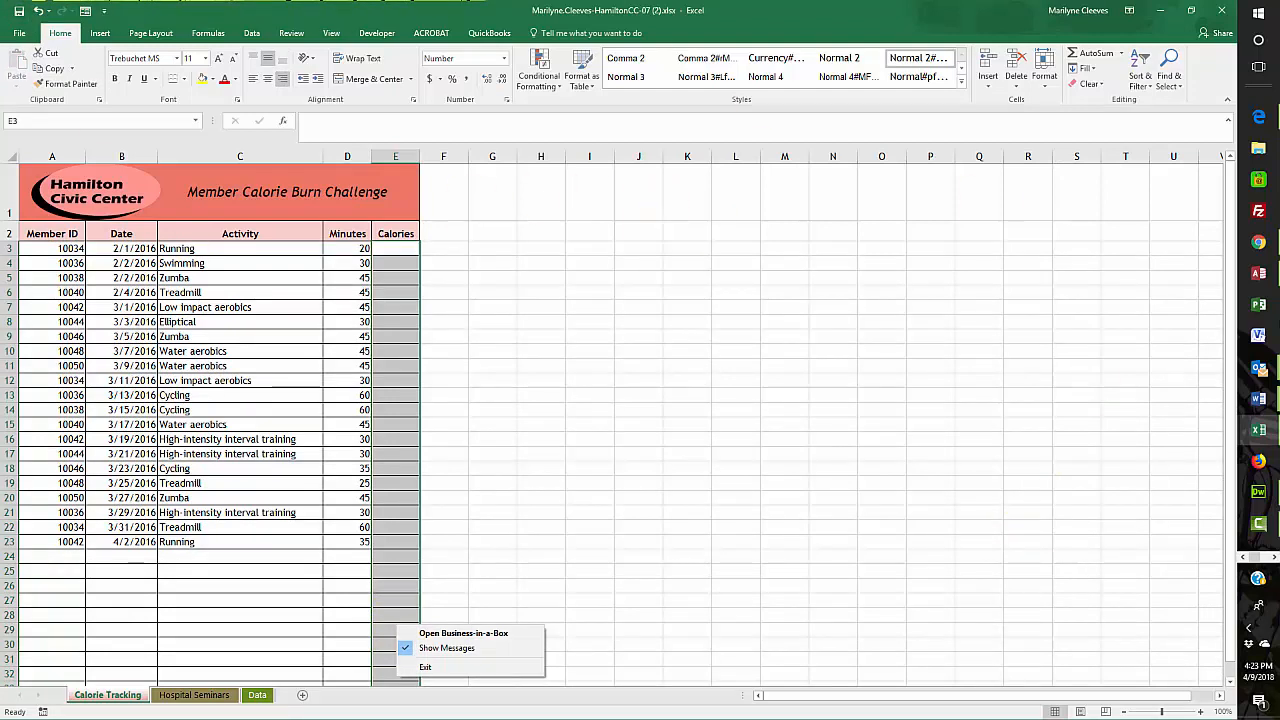
Step: Start a VLOOKUP function in cell E3 of the Calorie Tracking sheet with C3 as the lookup value
key("alt+Tab")
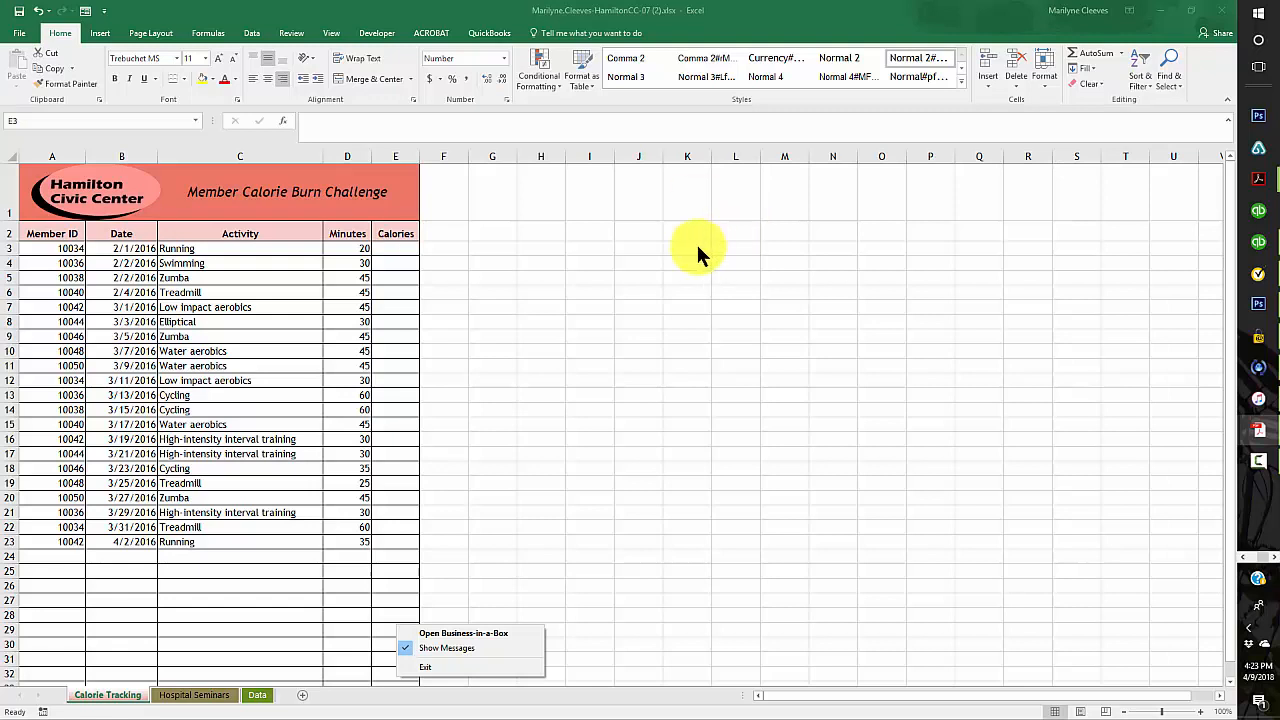
key("alt+Tab")
left_click(388, 244)
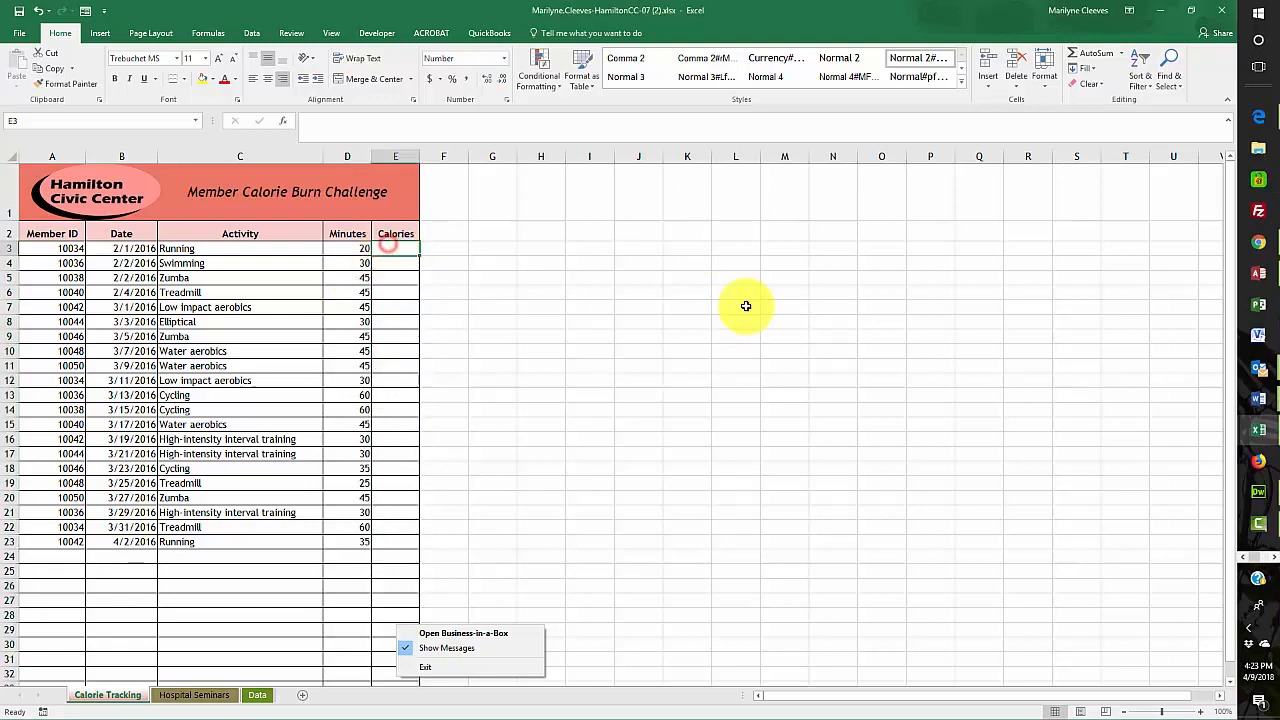
left_click(207, 33)
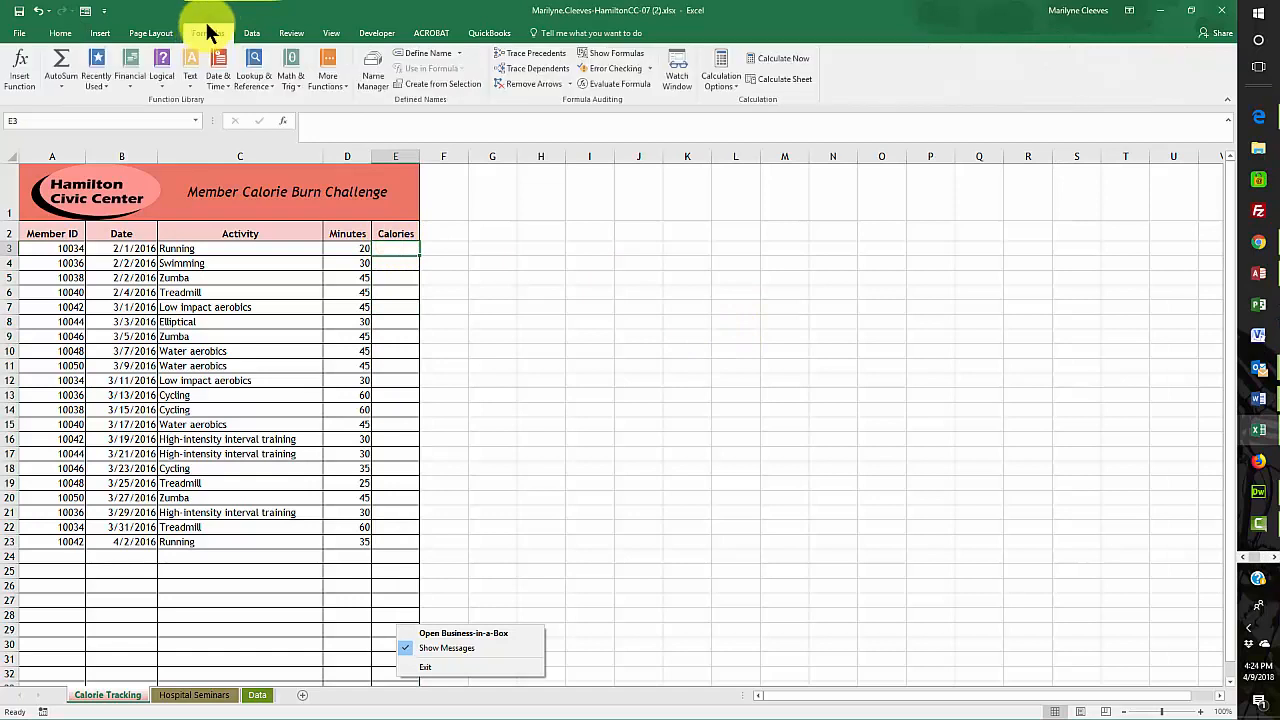
left_click(261, 80)
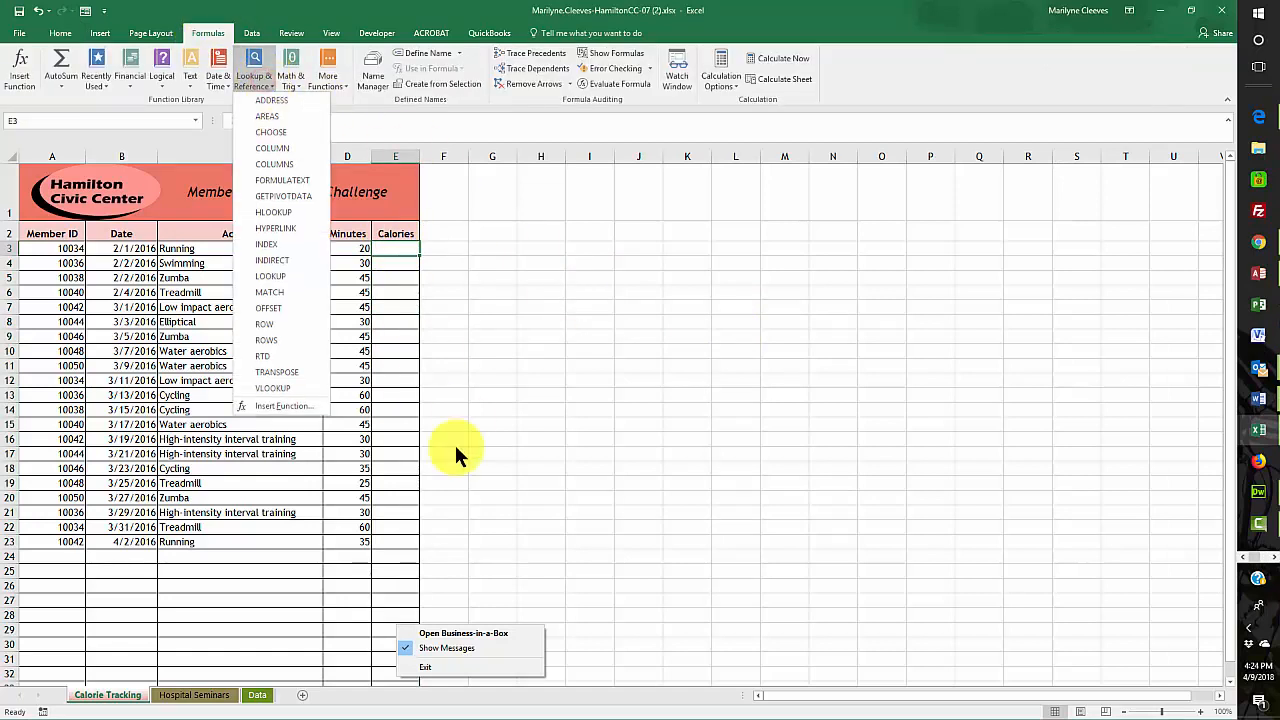
left_click(285, 387)
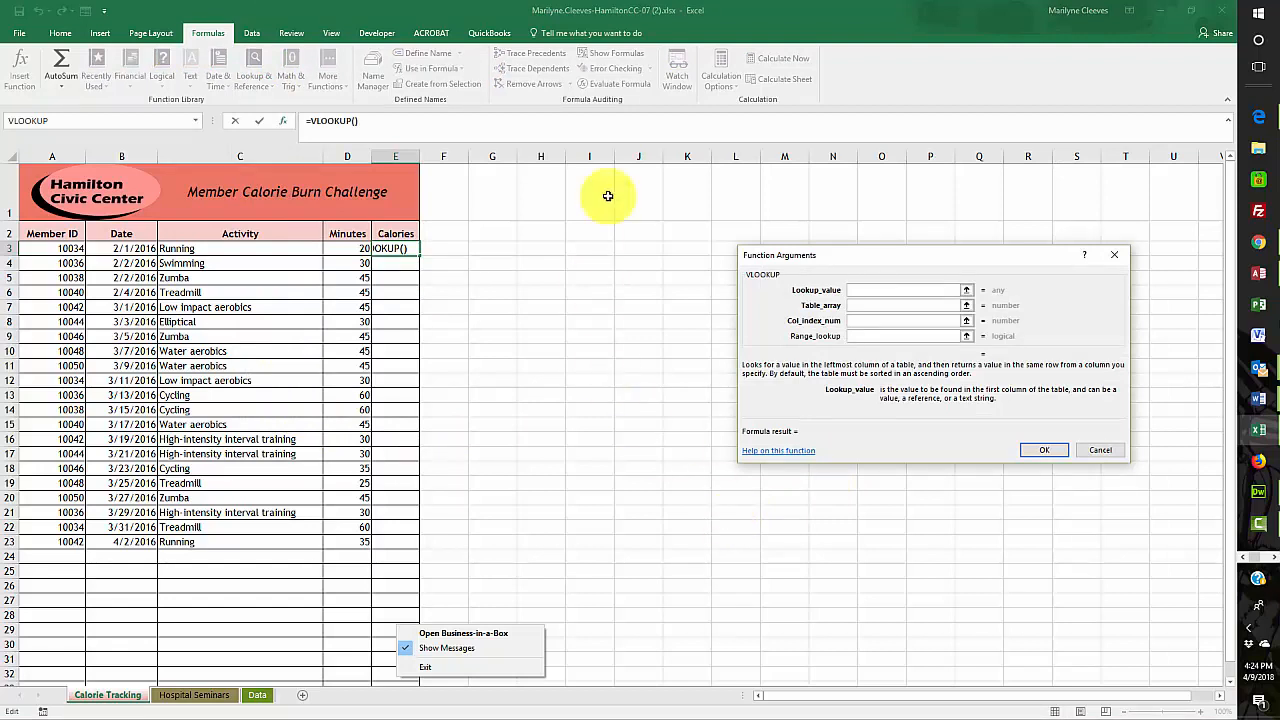
left_click(187, 248)
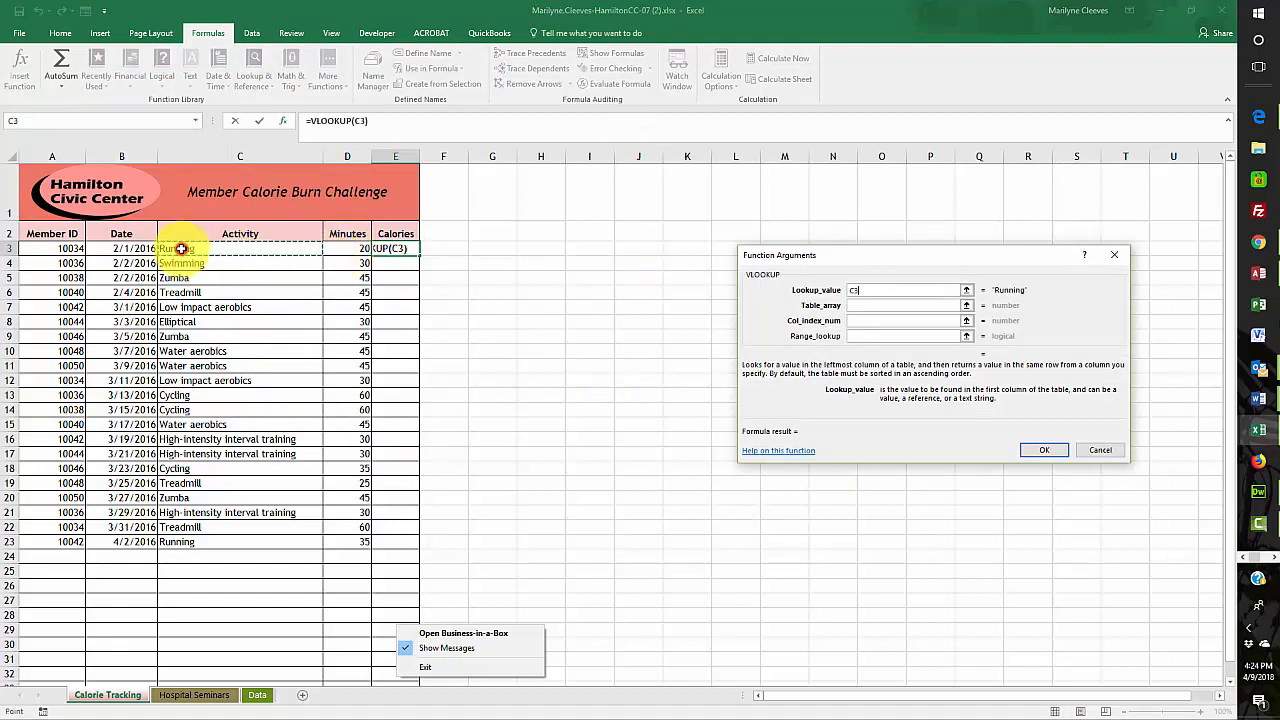
Step: Complete the VLOOKUP with the absolute table array Data!$A$2:$D$10 and column index number 4
left_click(854, 305)
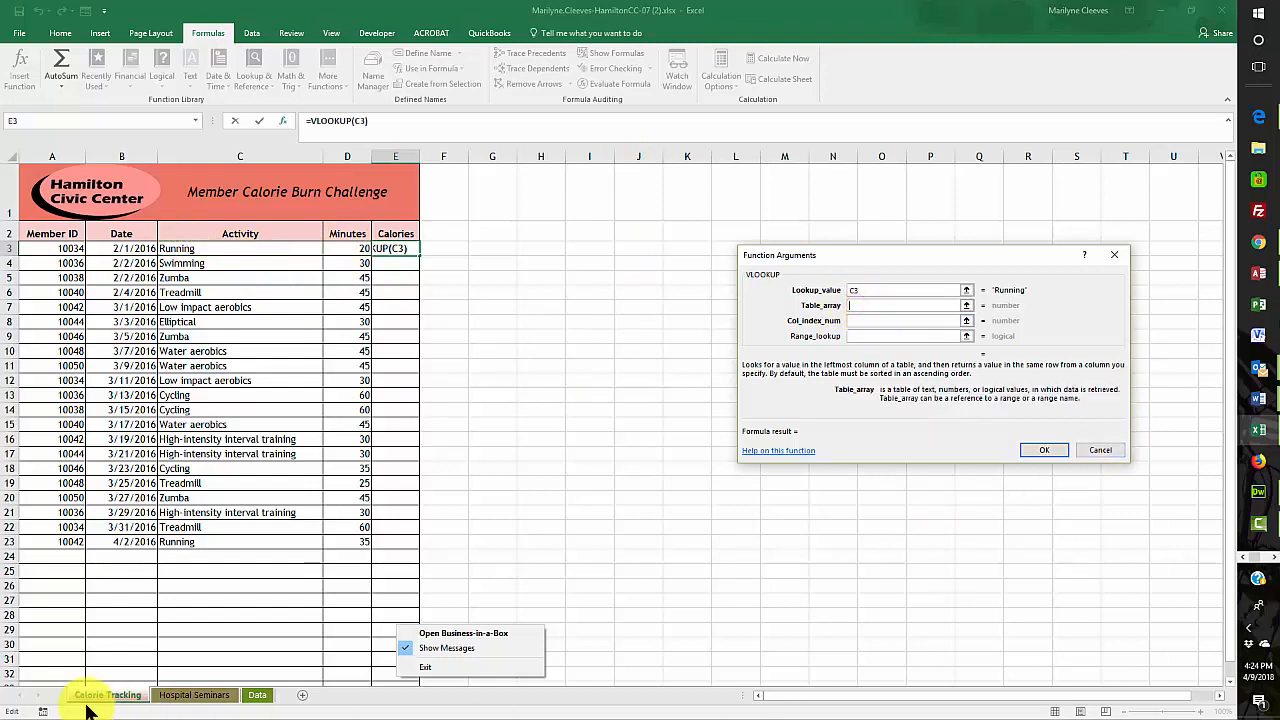
left_click(257, 694)
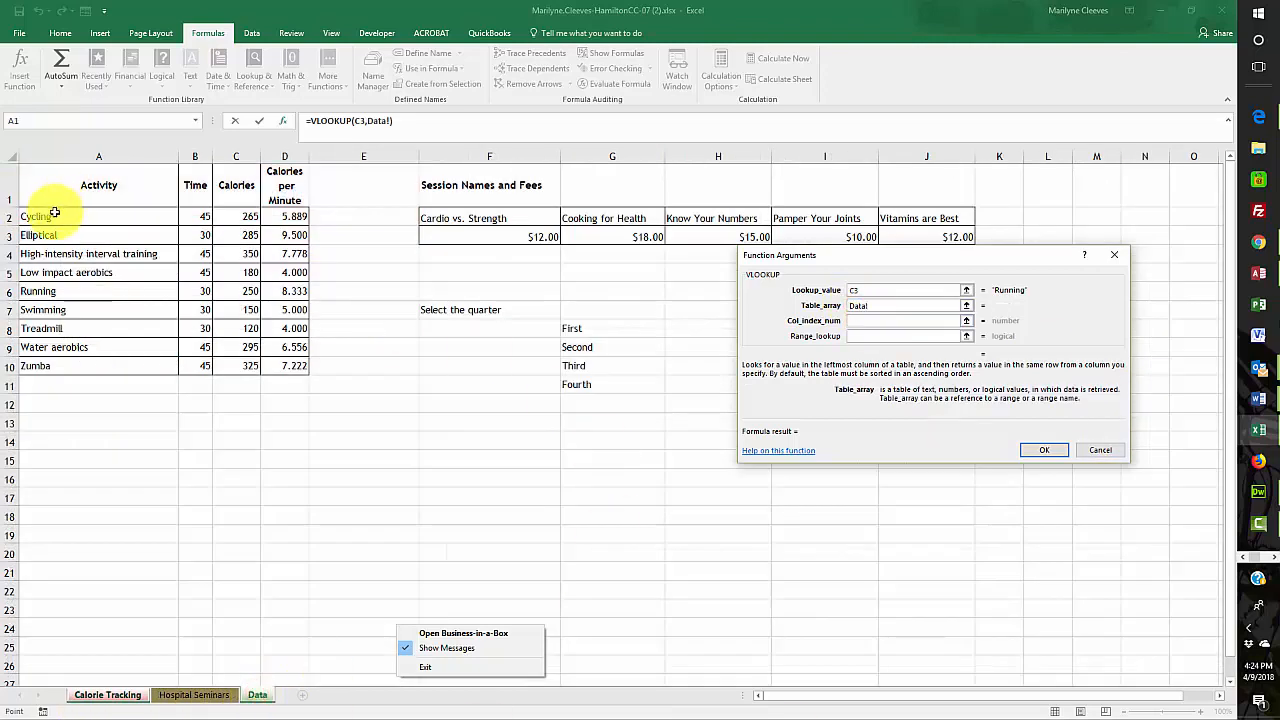
left_click_drag(50, 214, 287, 368)
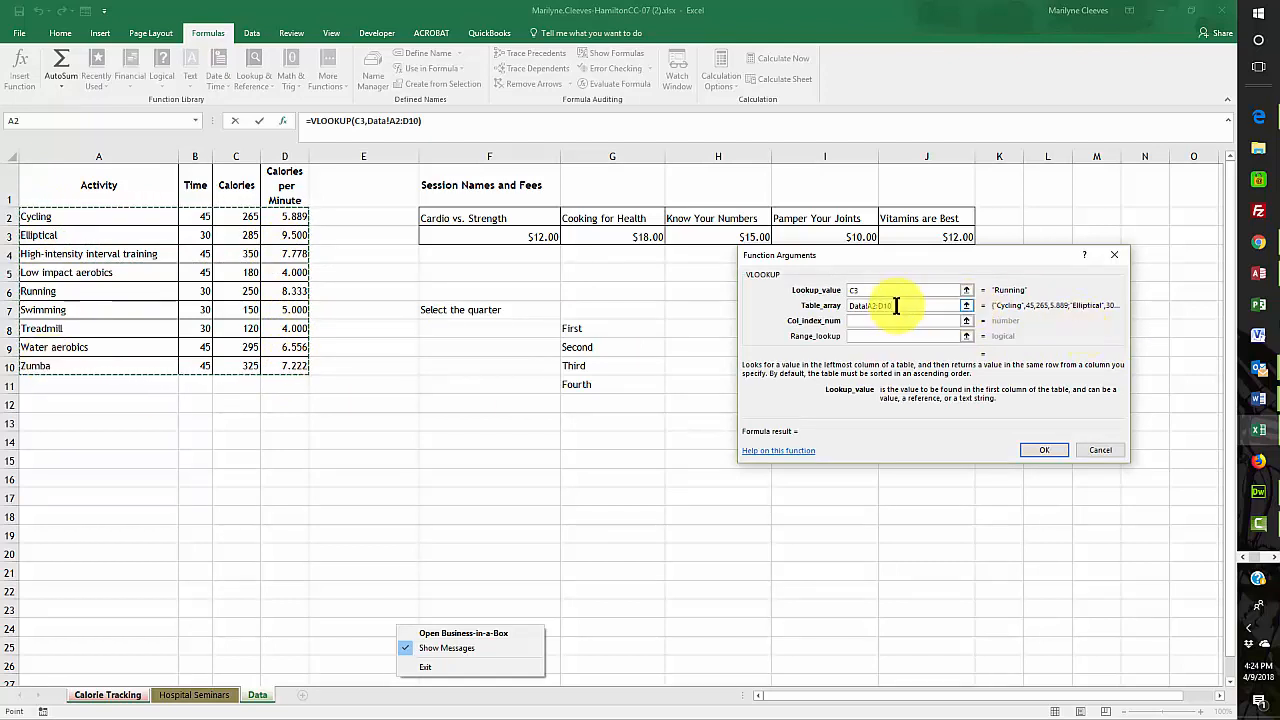
key("F4")
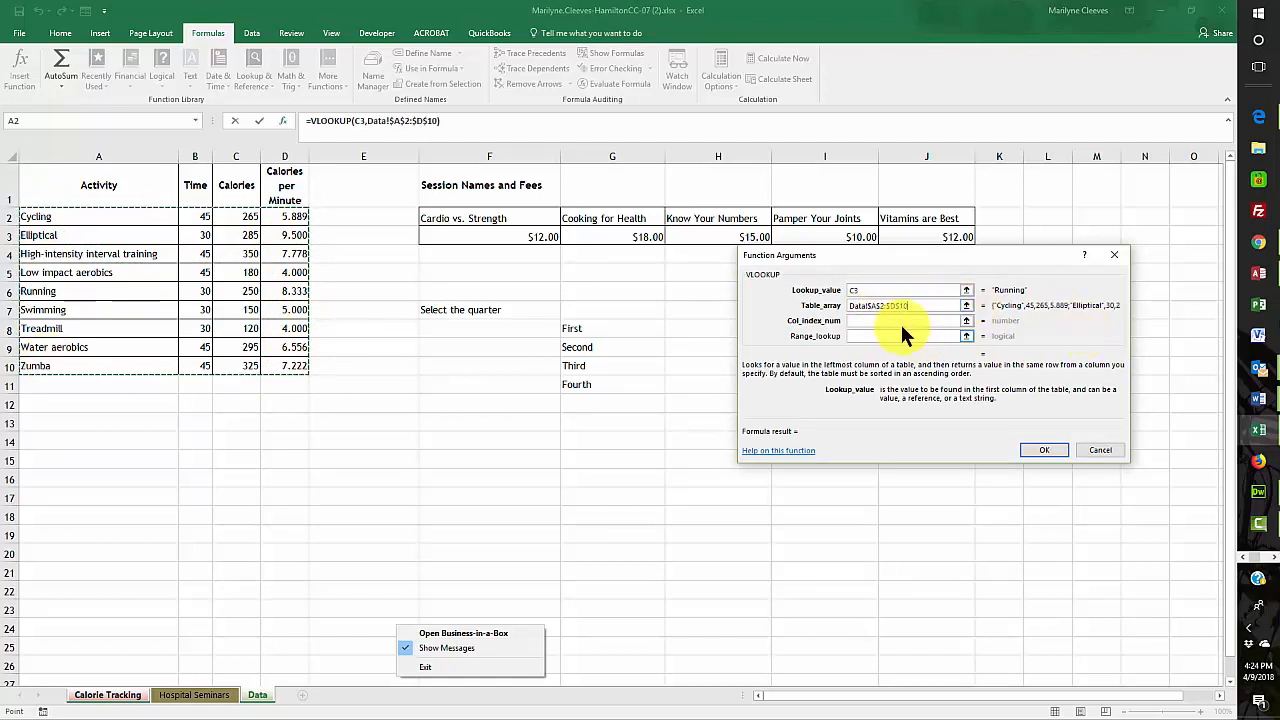
left_click(867, 320)
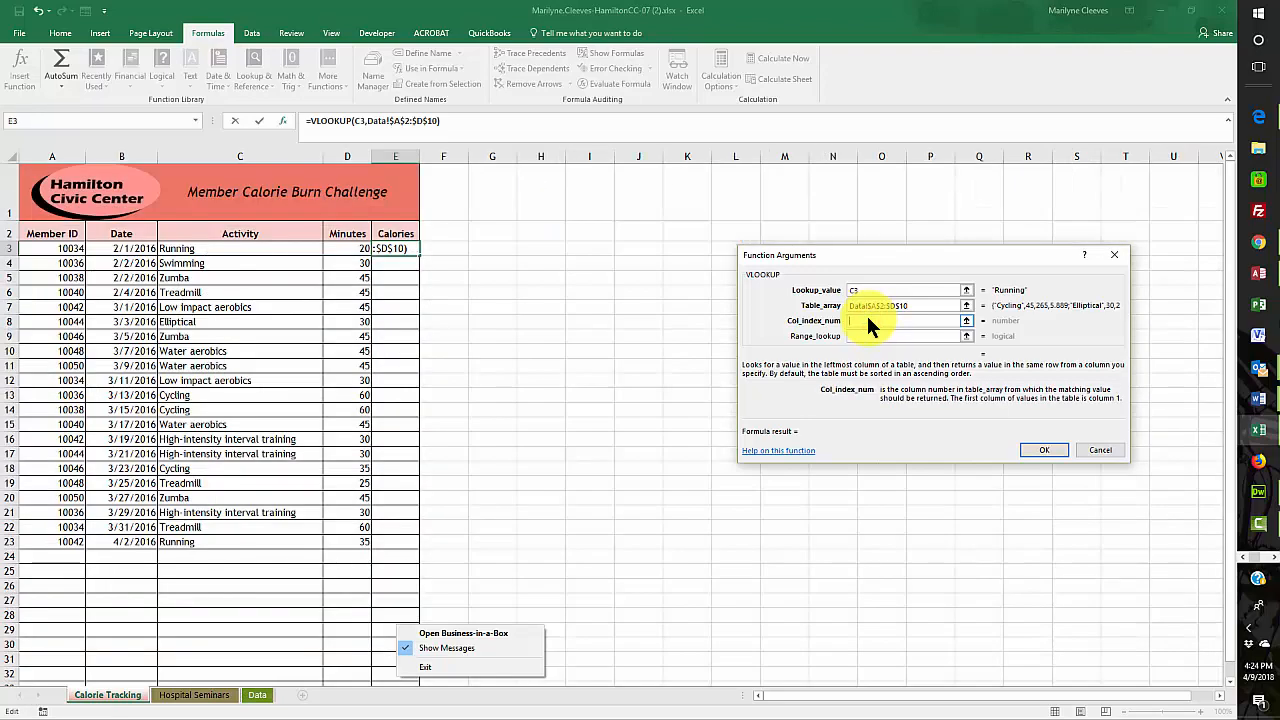
type("4")
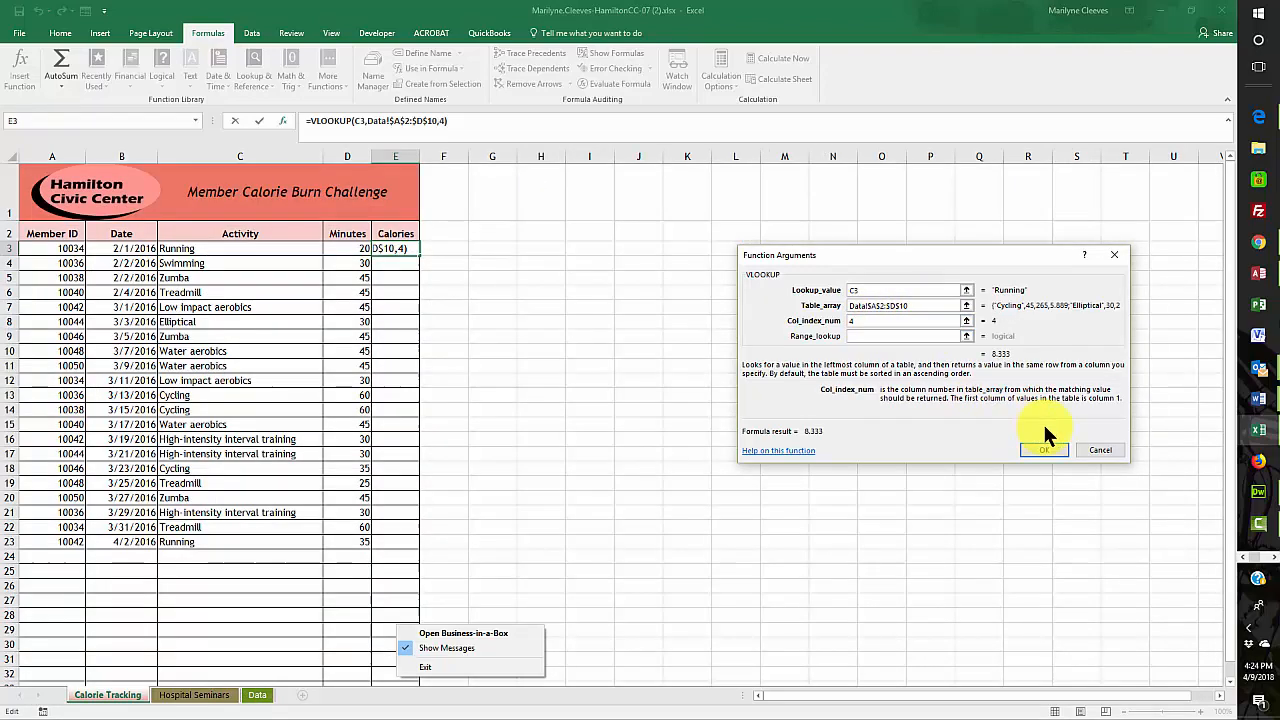
left_click(1044, 449)
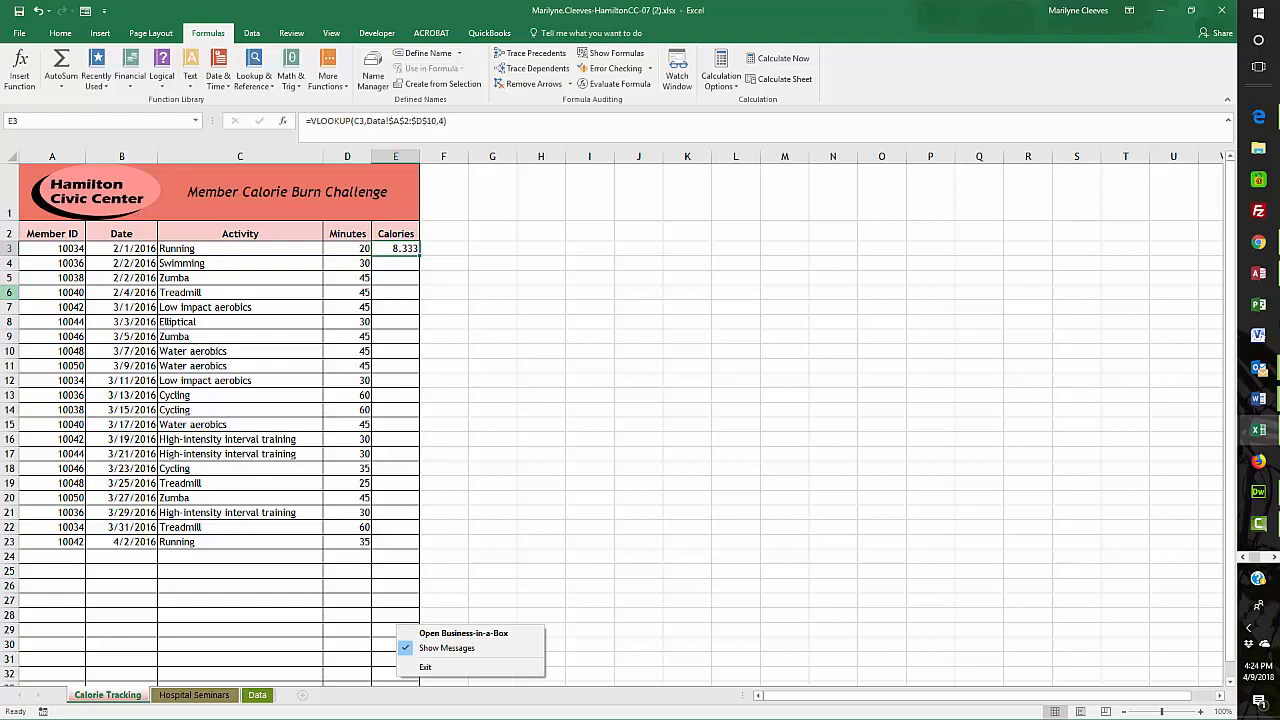
Step: Multiply the VLOOKUP formula in E3 by the minutes in D3 and copy the formula down to E33
key("alt+Tab")
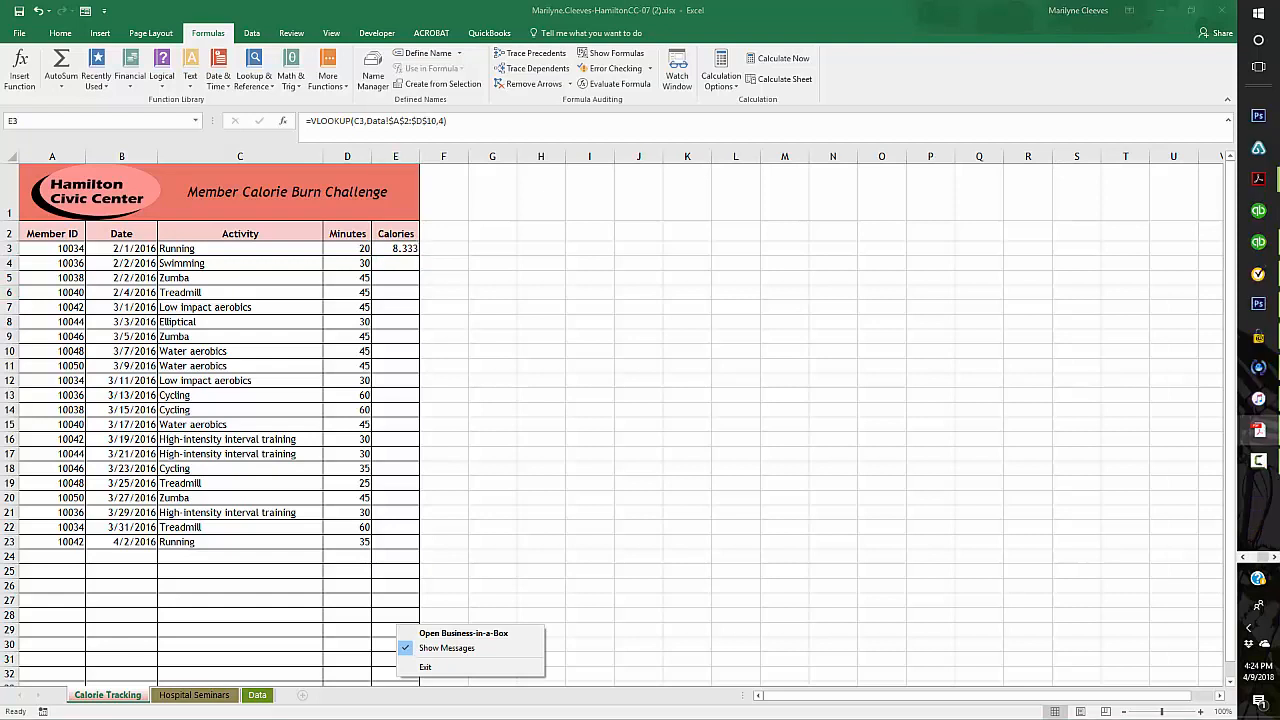
left_click(453, 120)
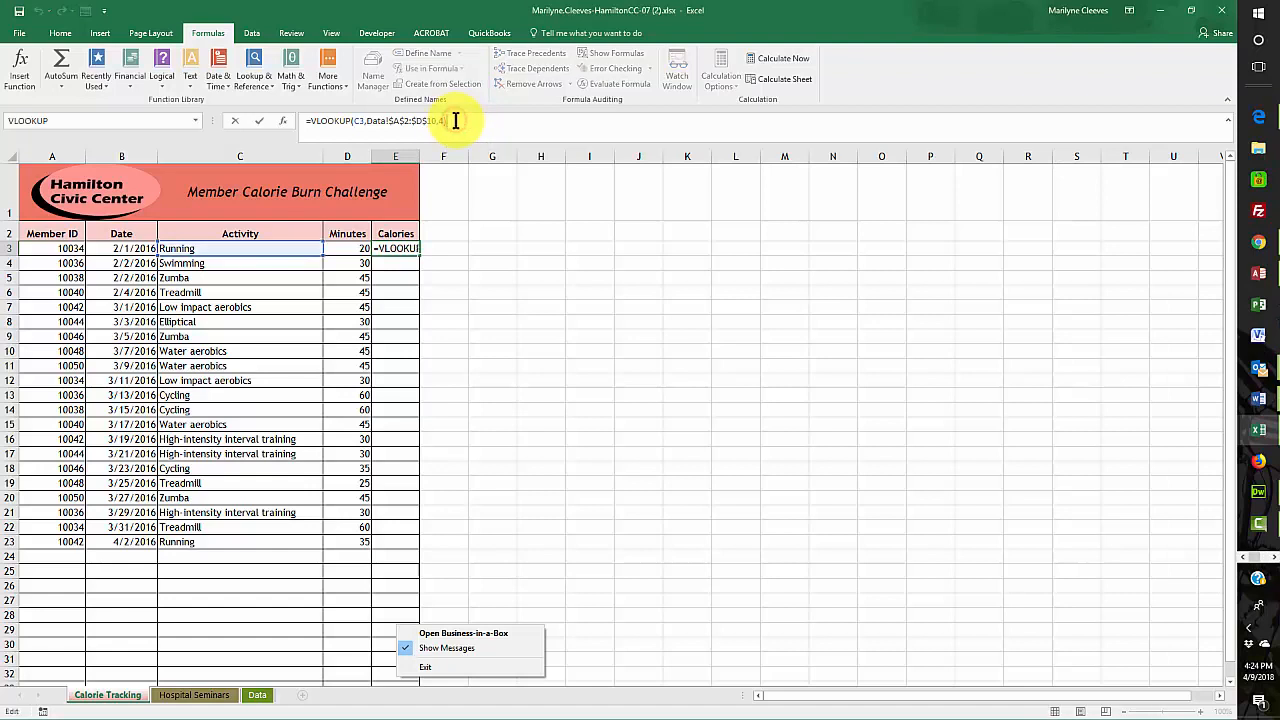
type("*")
left_click(342, 247)
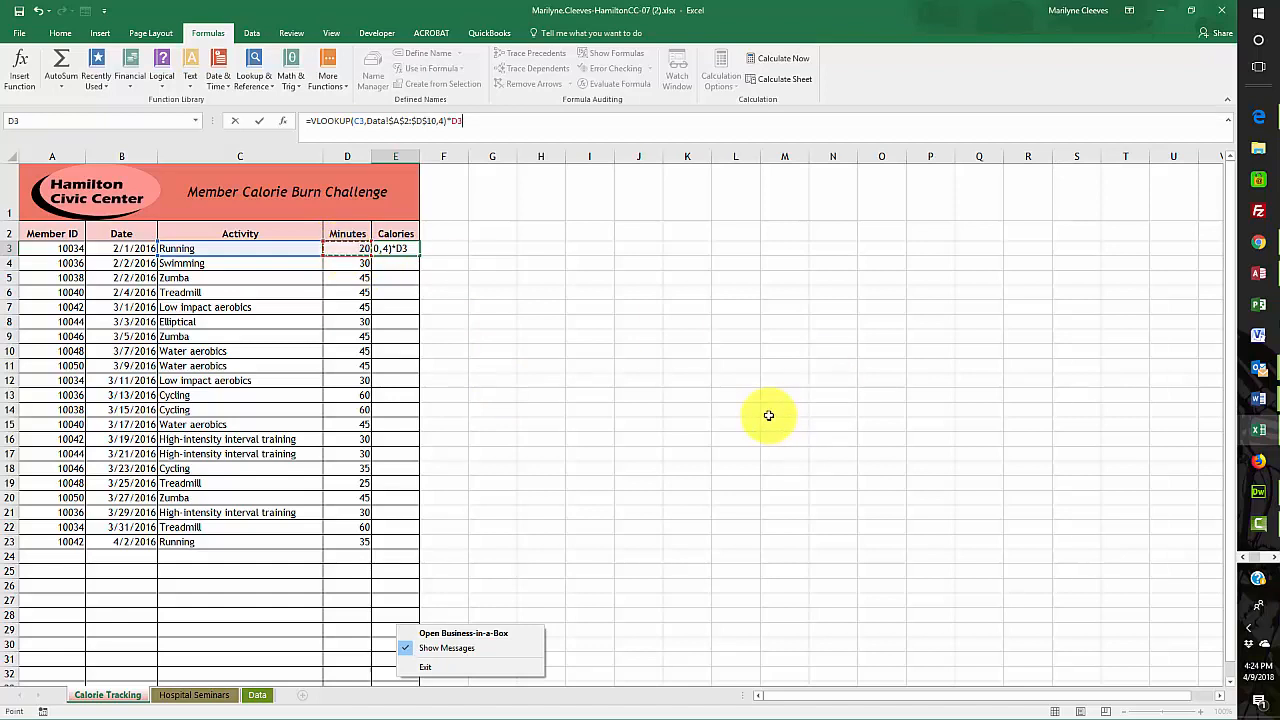
key("Return")
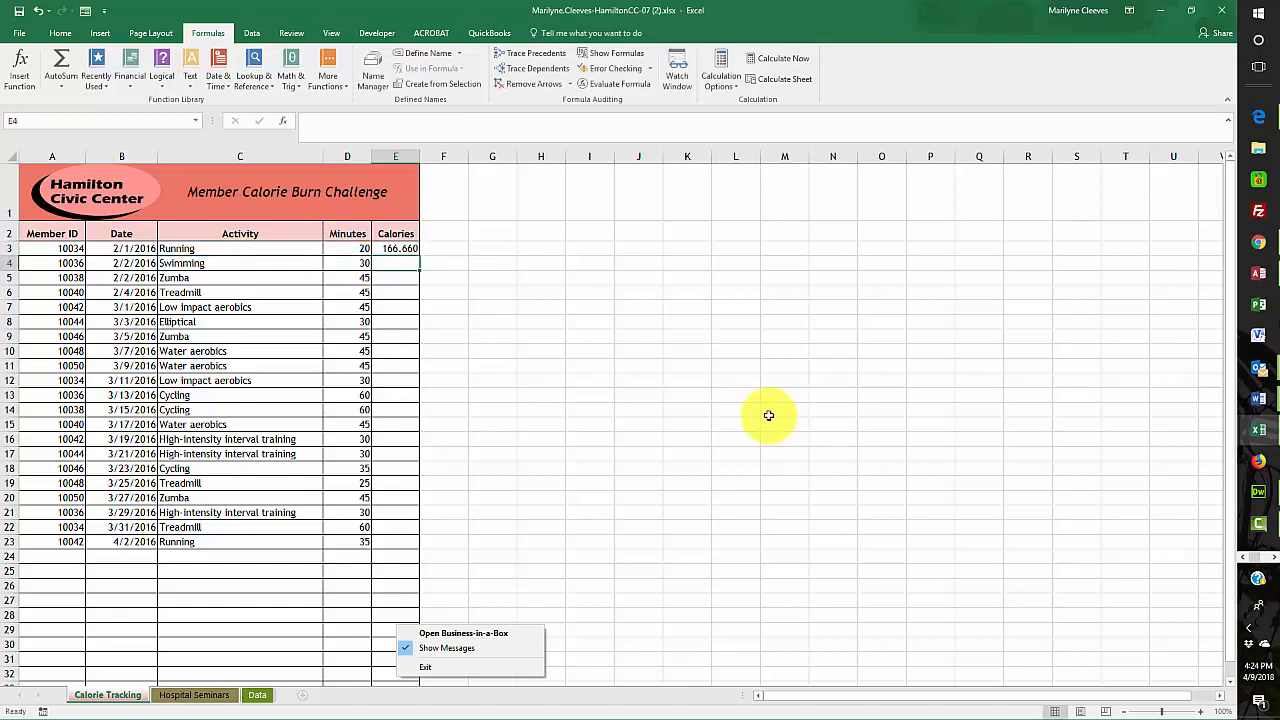
left_click(395, 251)
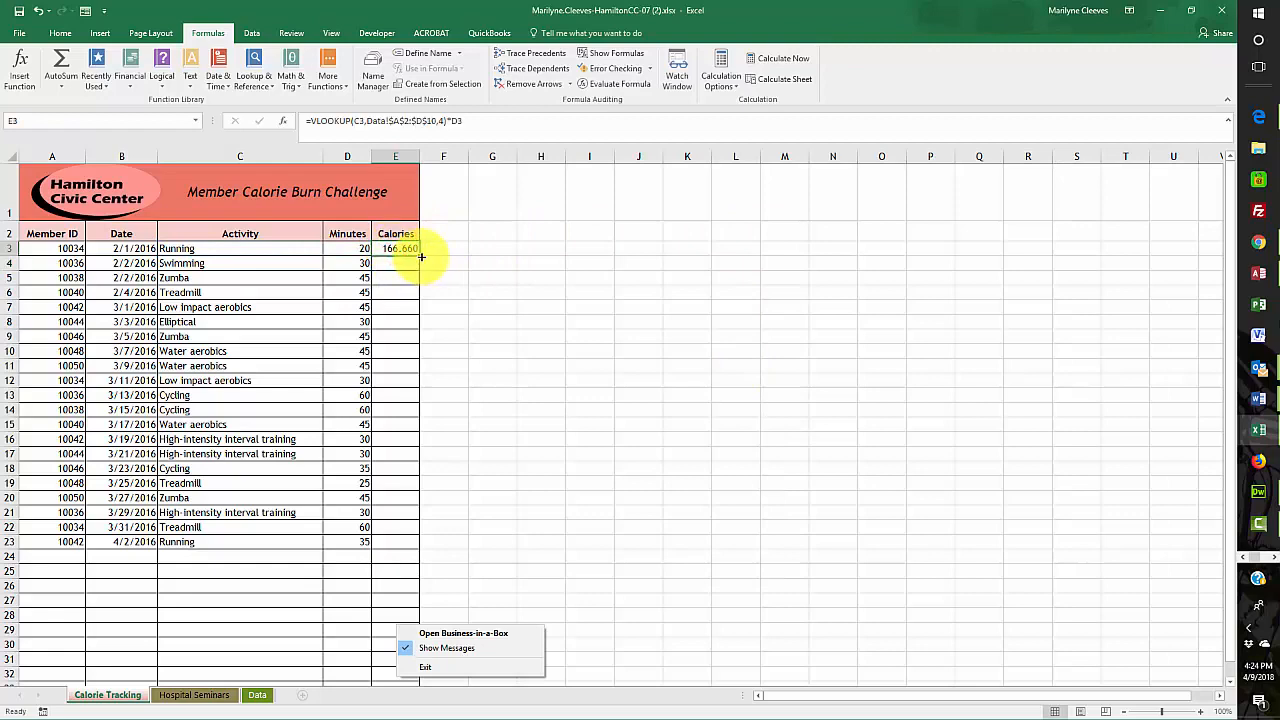
left_click_drag(421, 257, 390, 612)
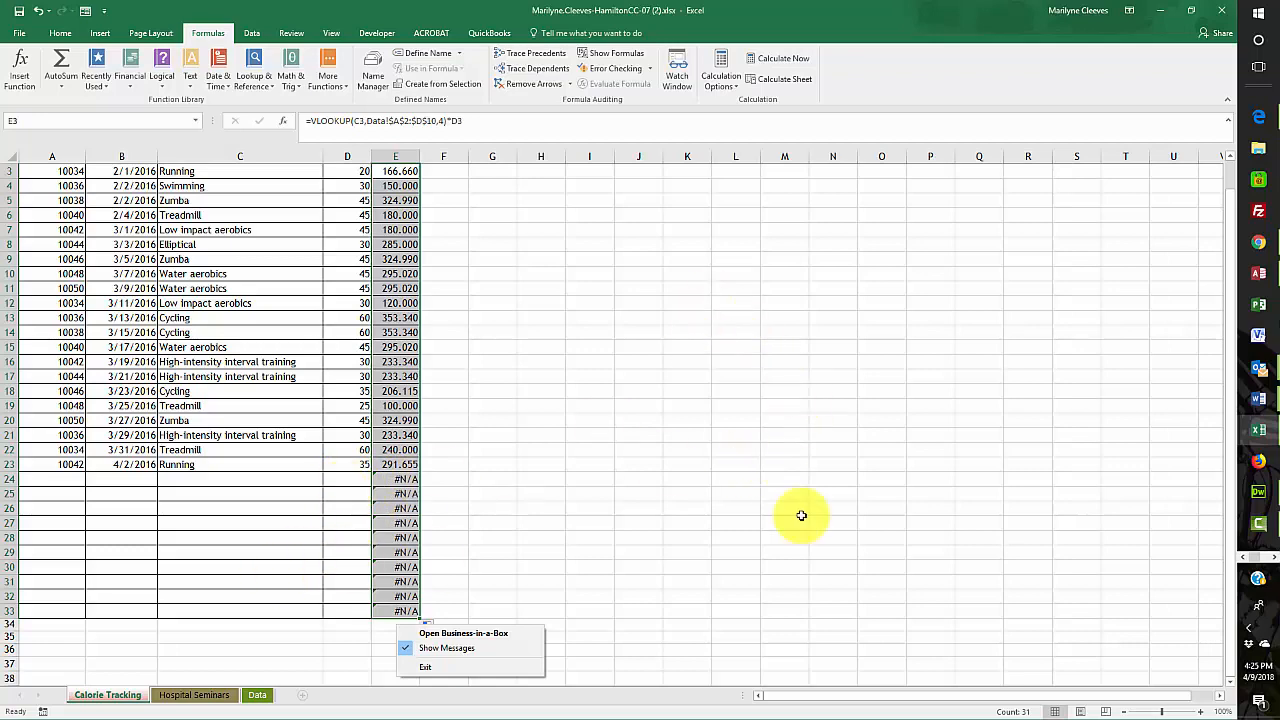
Step: Start a data validation rule for the Activity cells C3:C33 on the Calorie Tracking sheet that allows a List
scroll(594, 449, "up", 1)
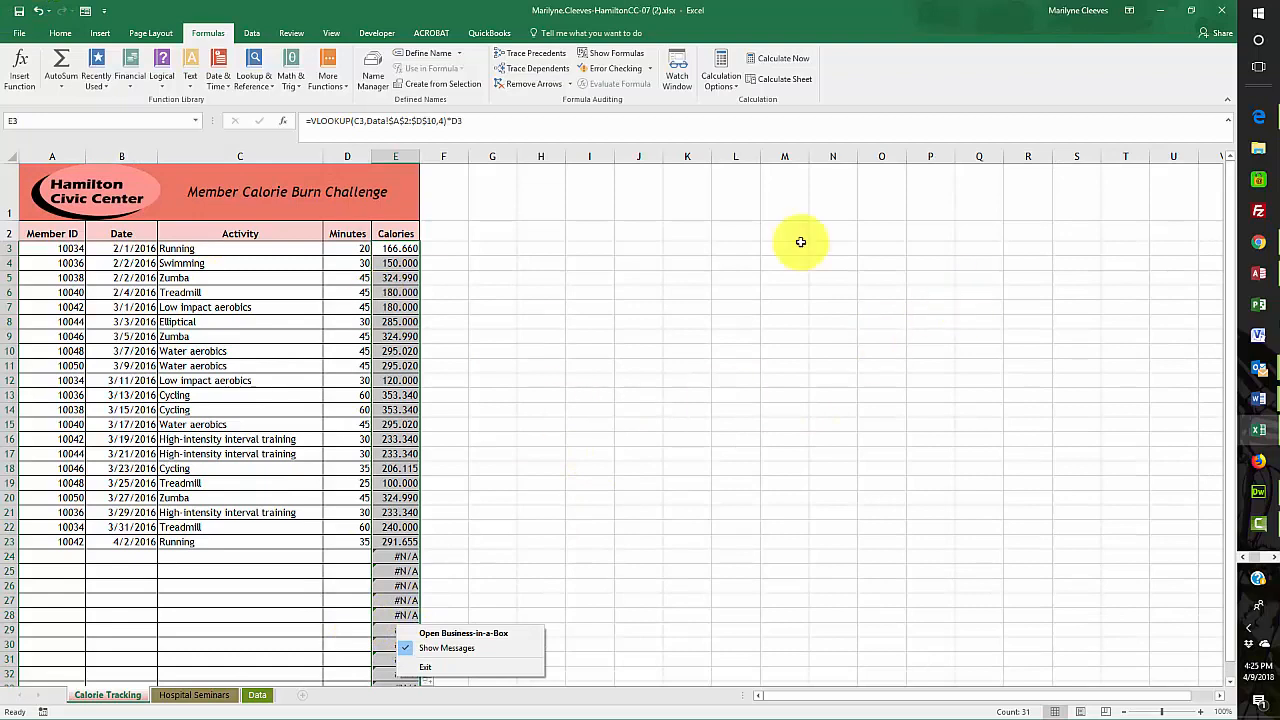
key("alt+Tab")
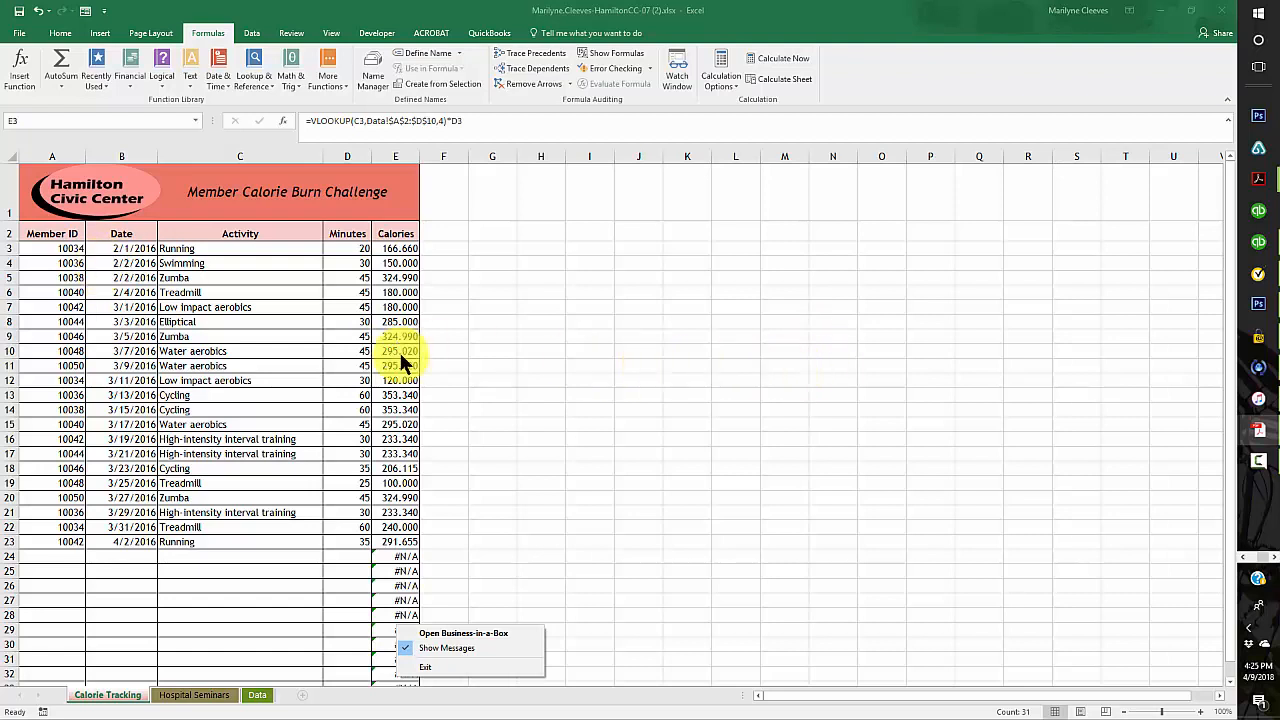
left_click_drag(198, 255, 217, 632)
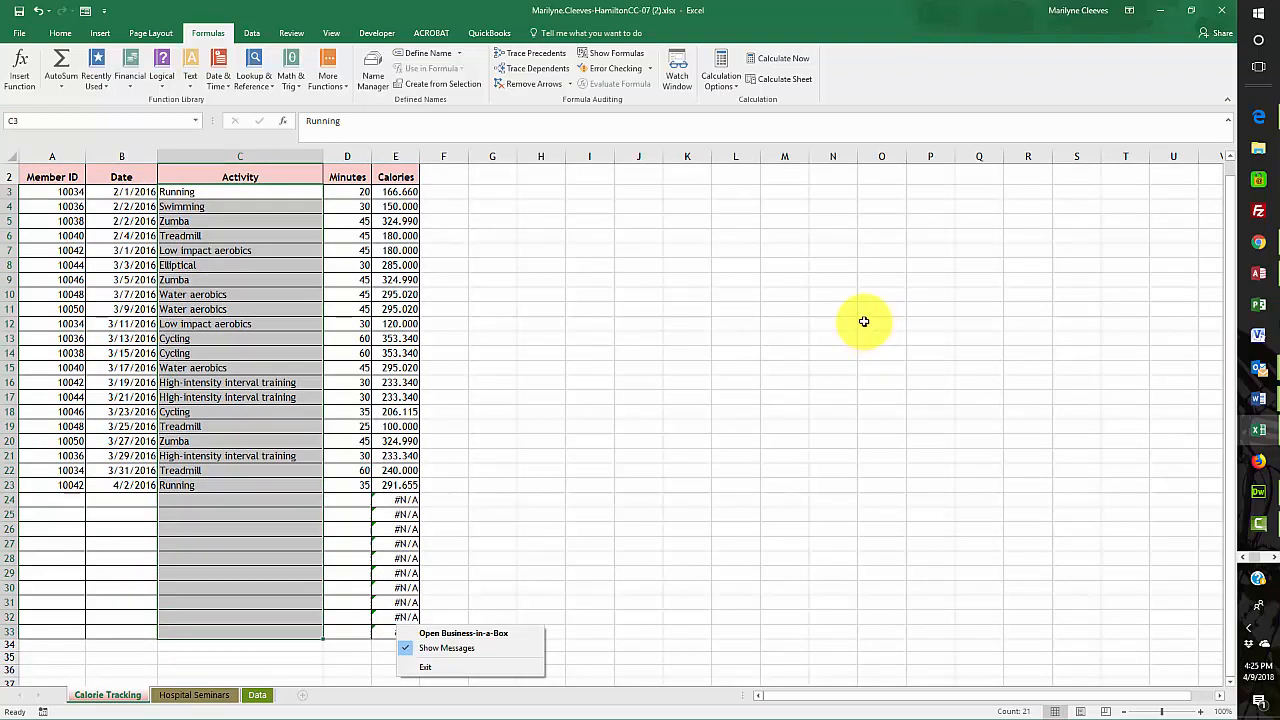
left_click(250, 31)
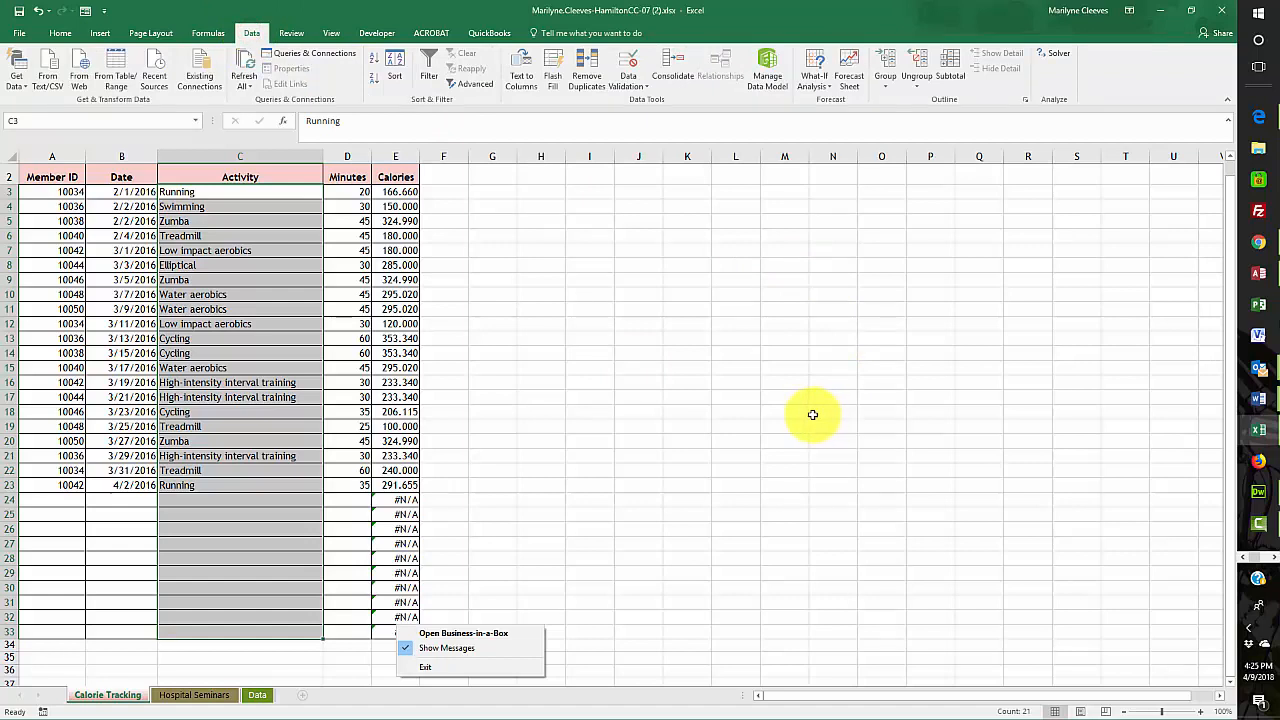
left_click(640, 78)
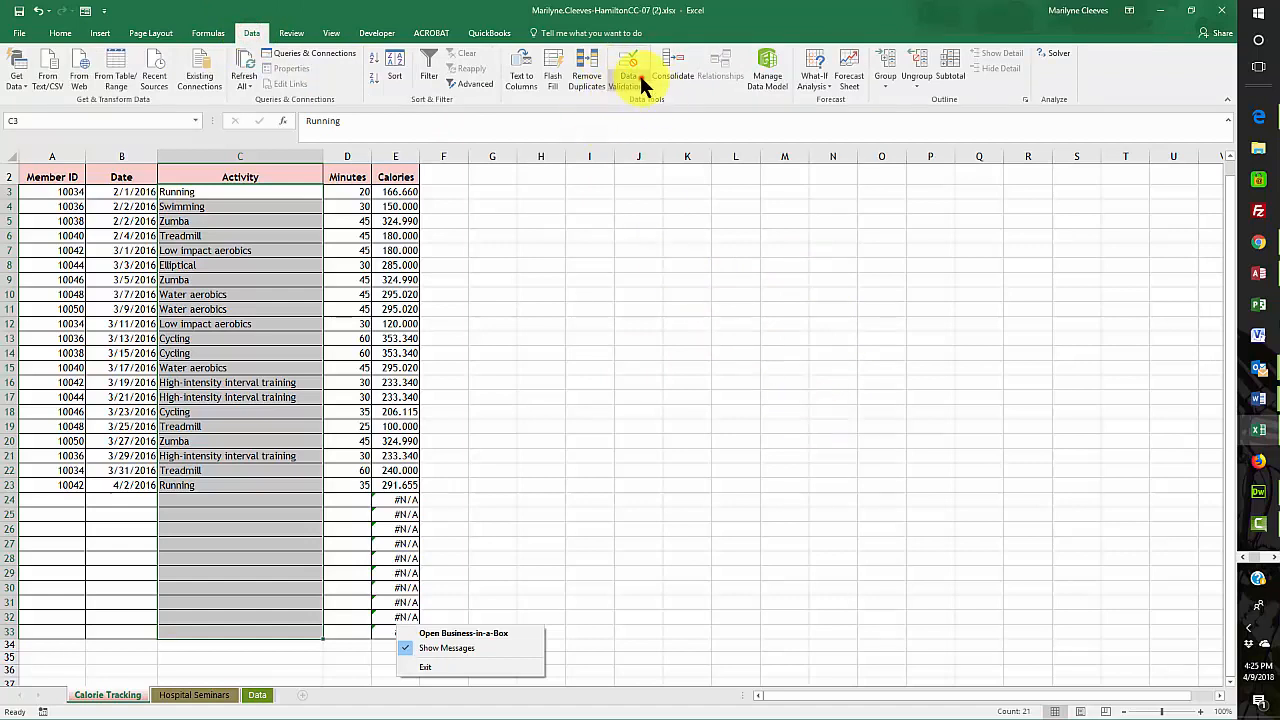
left_click(640, 82)
left_click(634, 98)
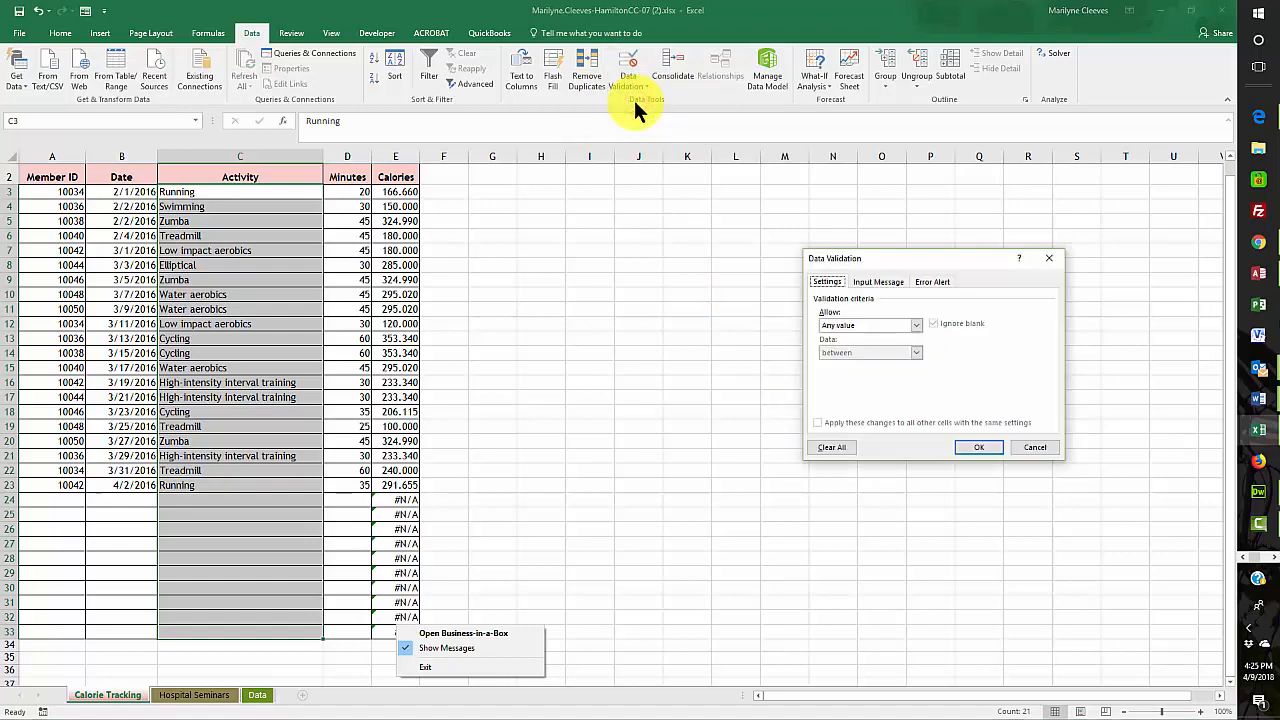
left_click(915, 325)
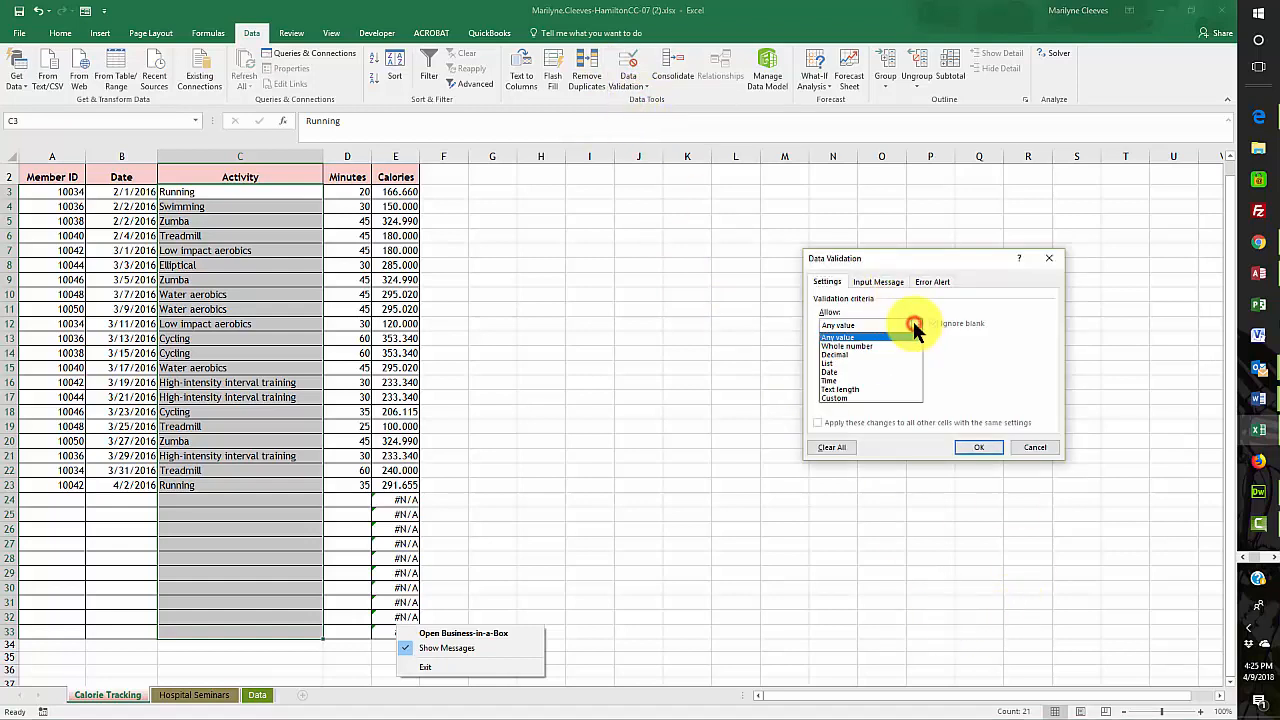
left_click(828, 363)
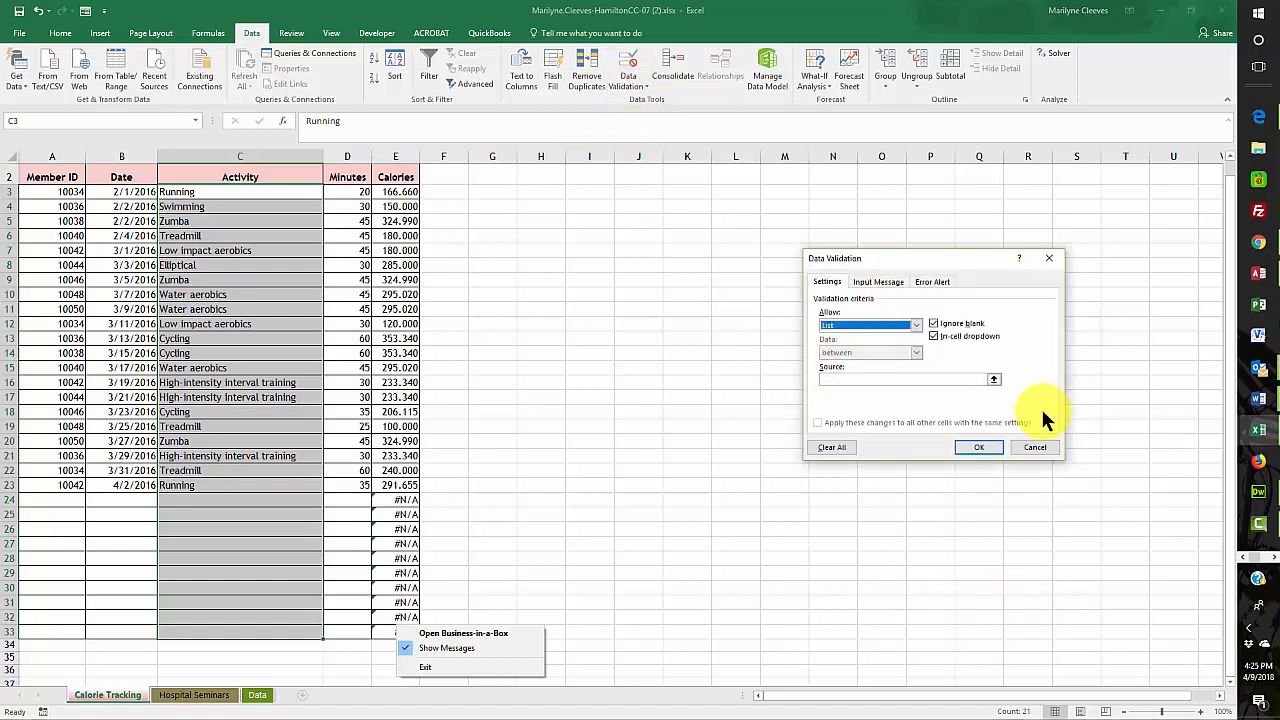
Step: Use the activity names in Data!$A$2:$A$10 as the validation list source and apply the rule
left_click(993, 380)
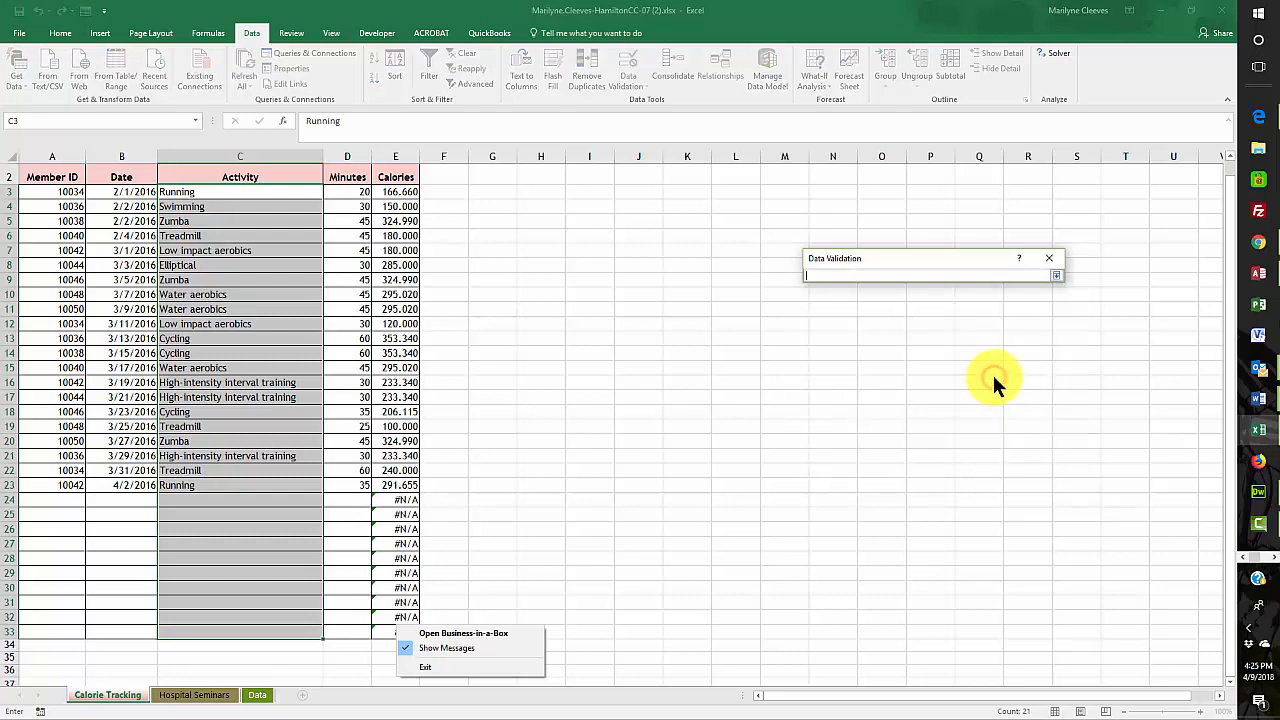
left_click(257, 695)
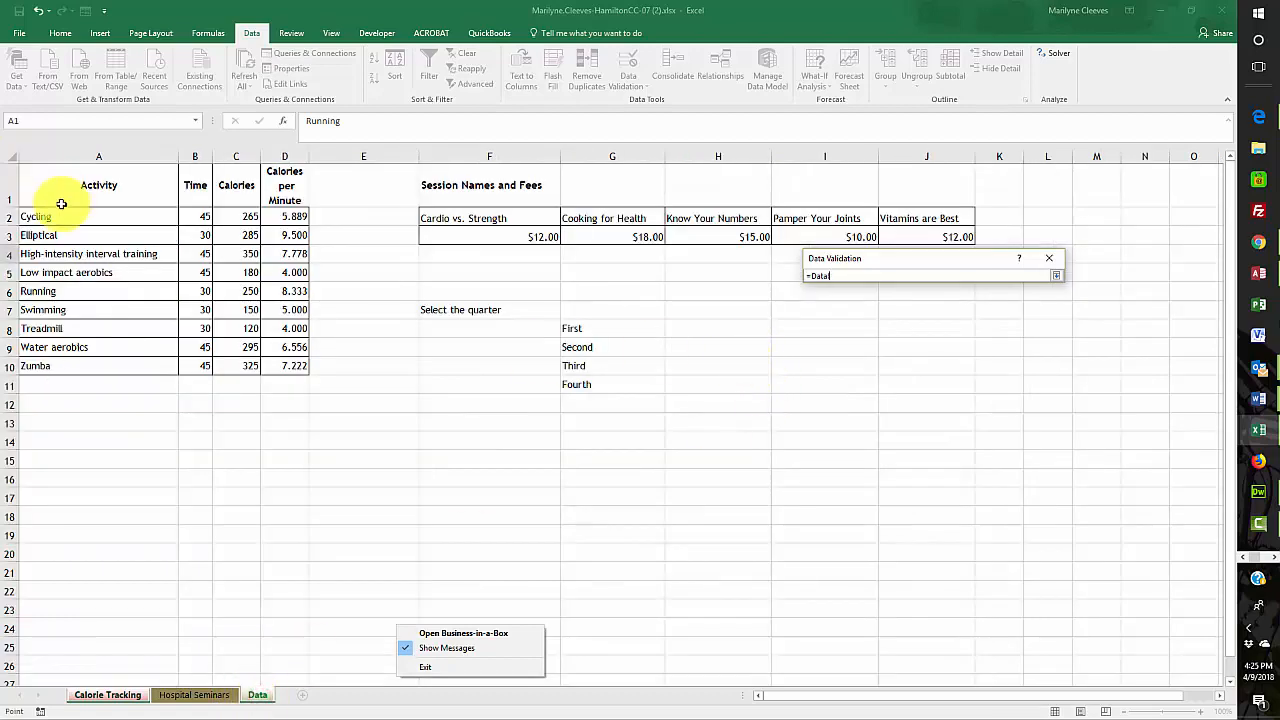
left_click_drag(54, 216, 46, 366)
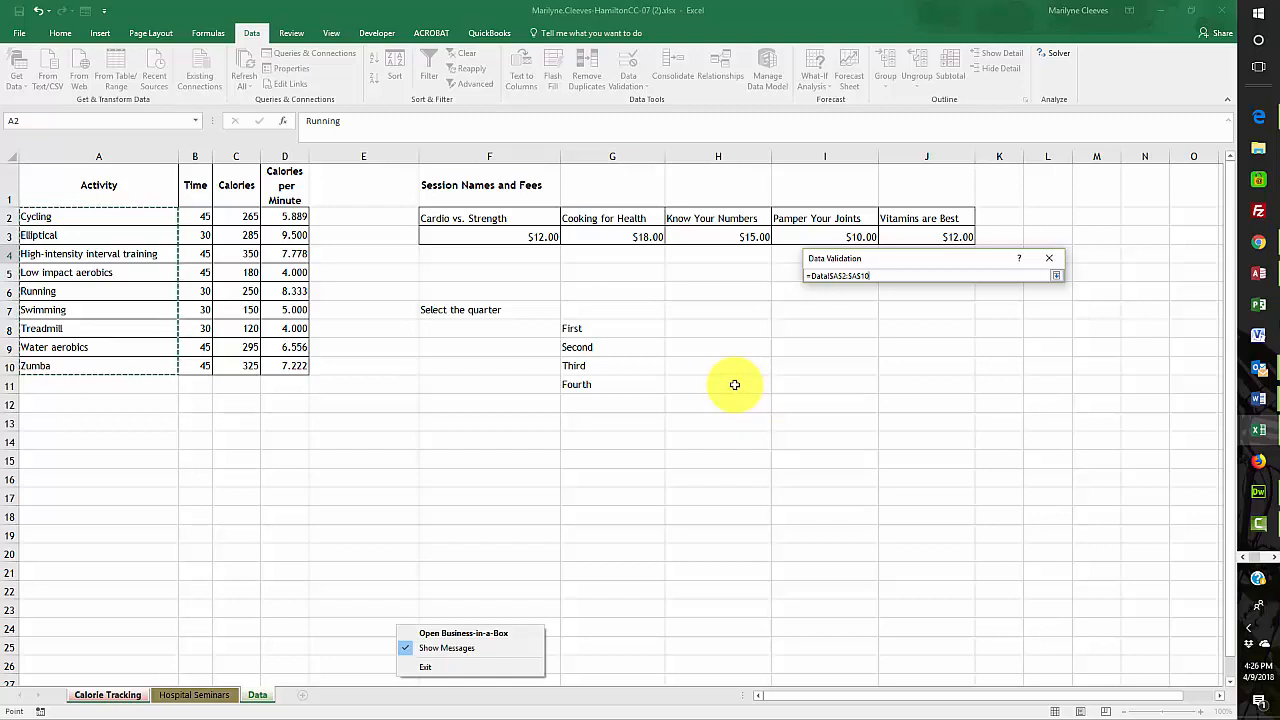
key("Return")
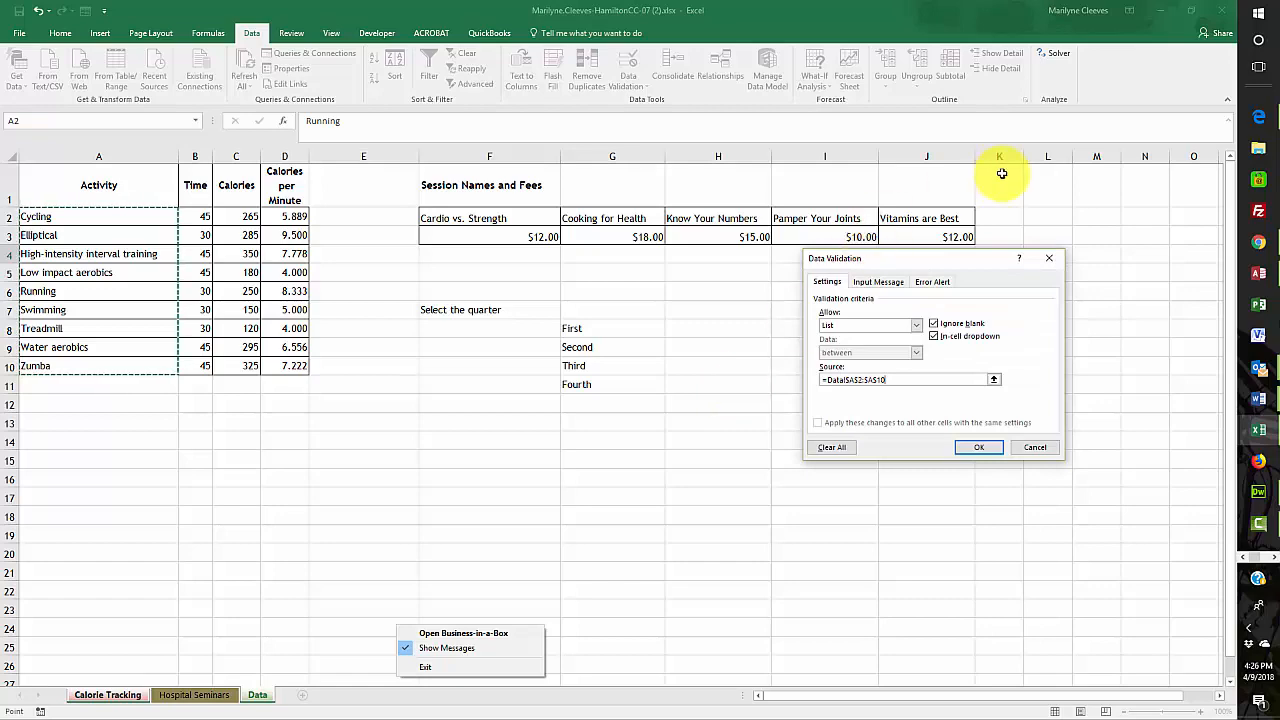
left_click(964, 447)
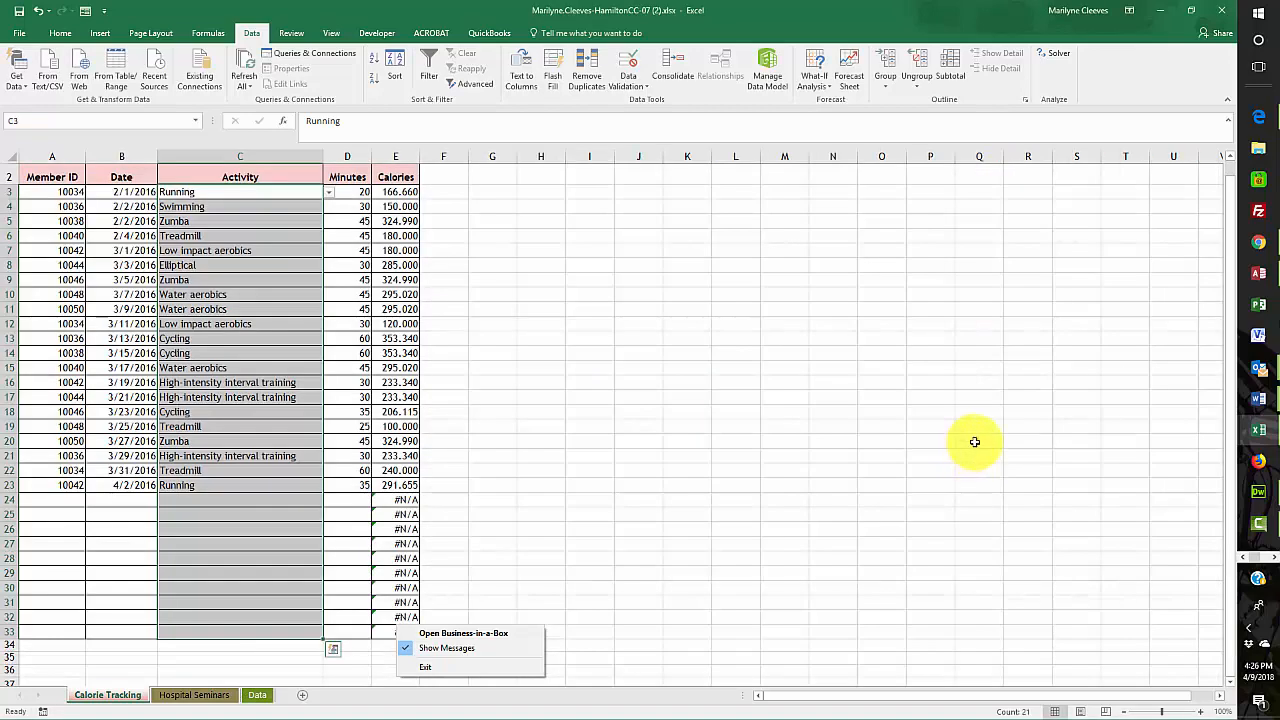
Step: Check the activity drop-down list in cell C24 without choosing an entry
left_click(200, 499)
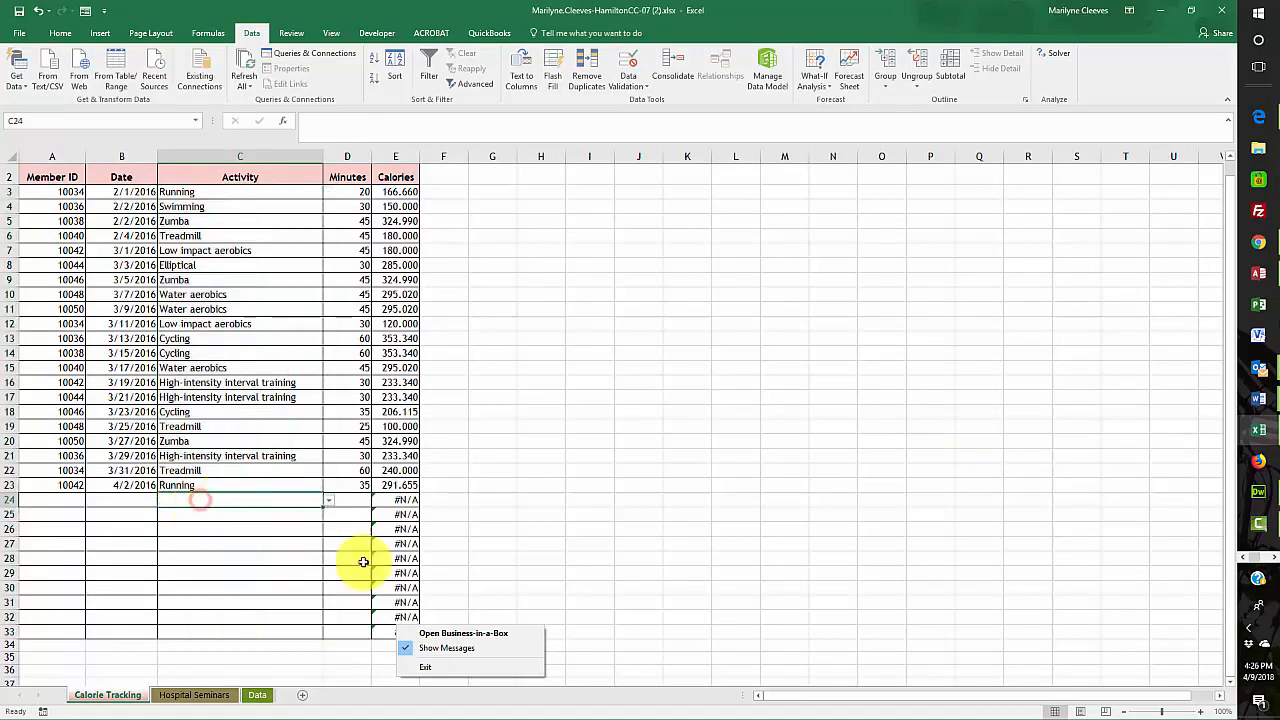
left_click(328, 499)
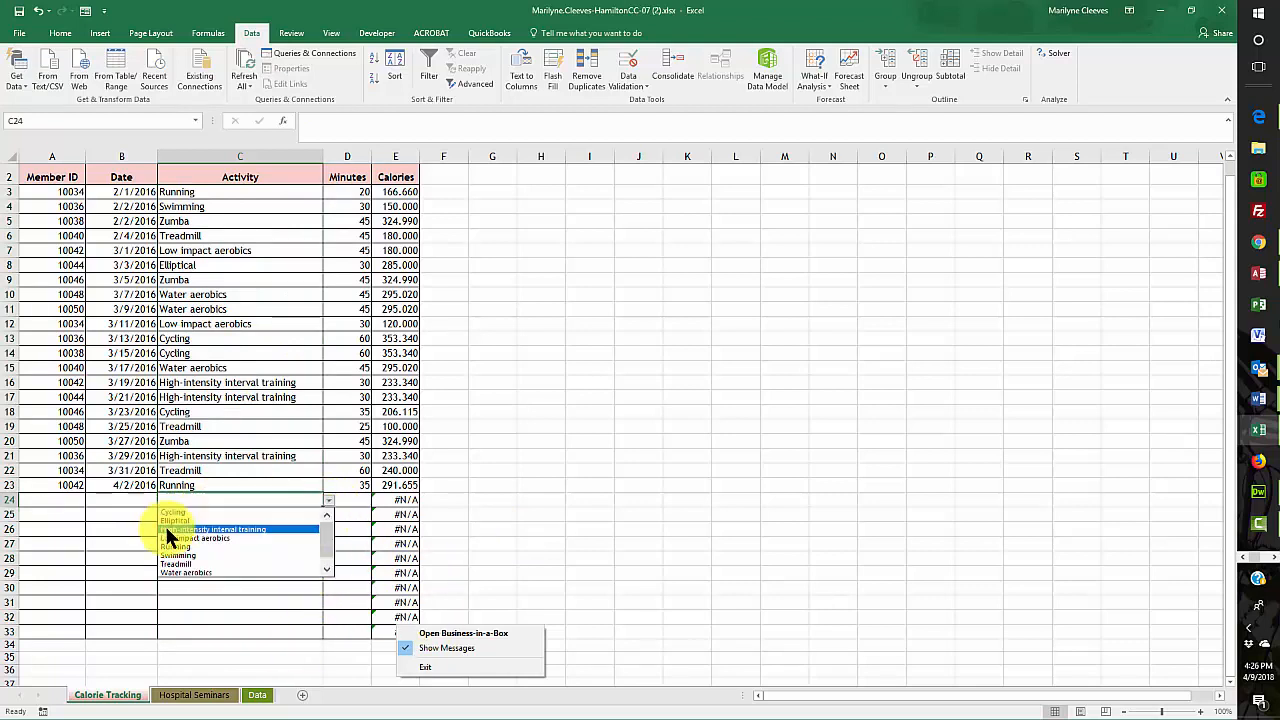
left_click(765, 483)
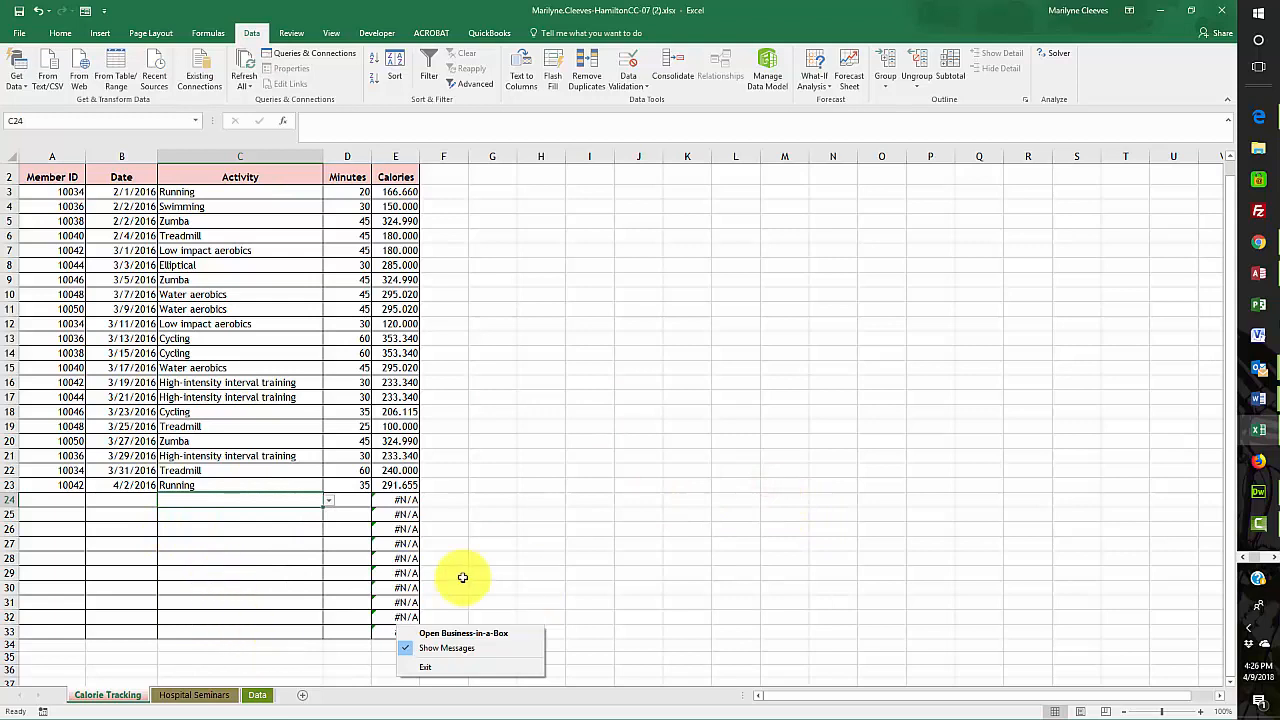
Step: Delete the member IDs from cells A3:A23 on the Calorie Tracking sheet
left_click(1274, 557)
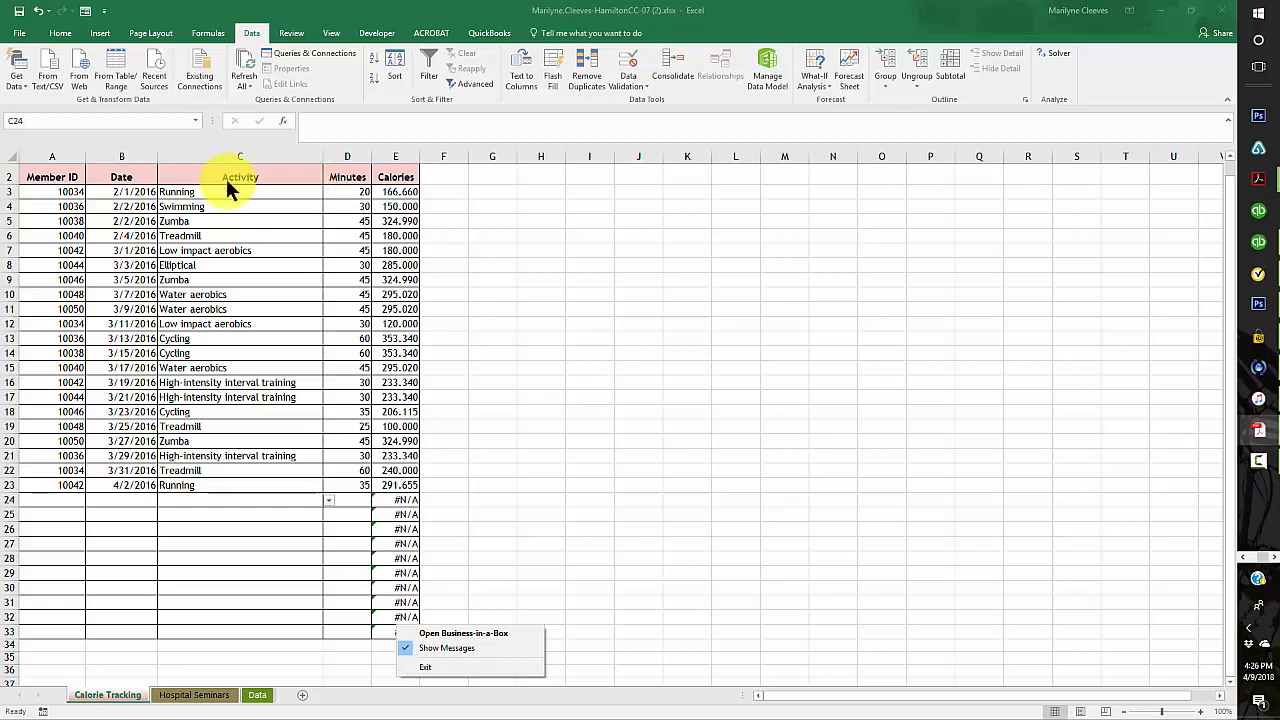
left_click(46, 192)
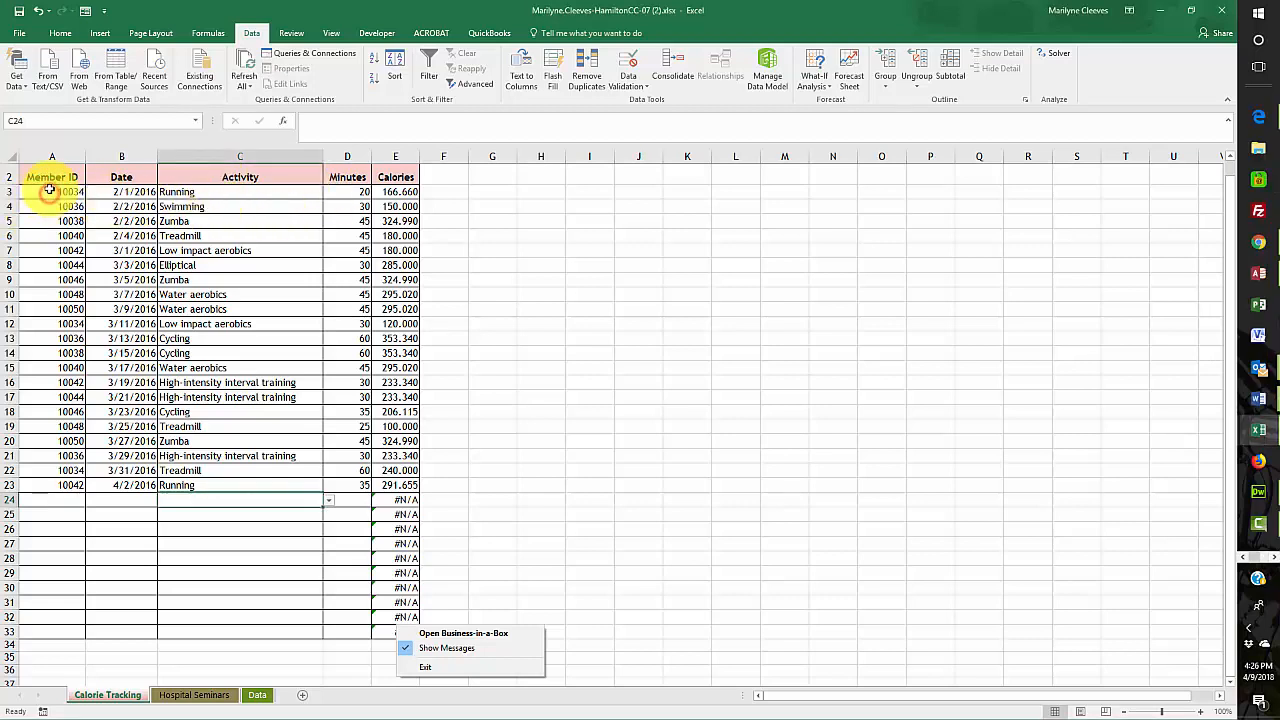
left_click_drag(46, 192, 72, 487)
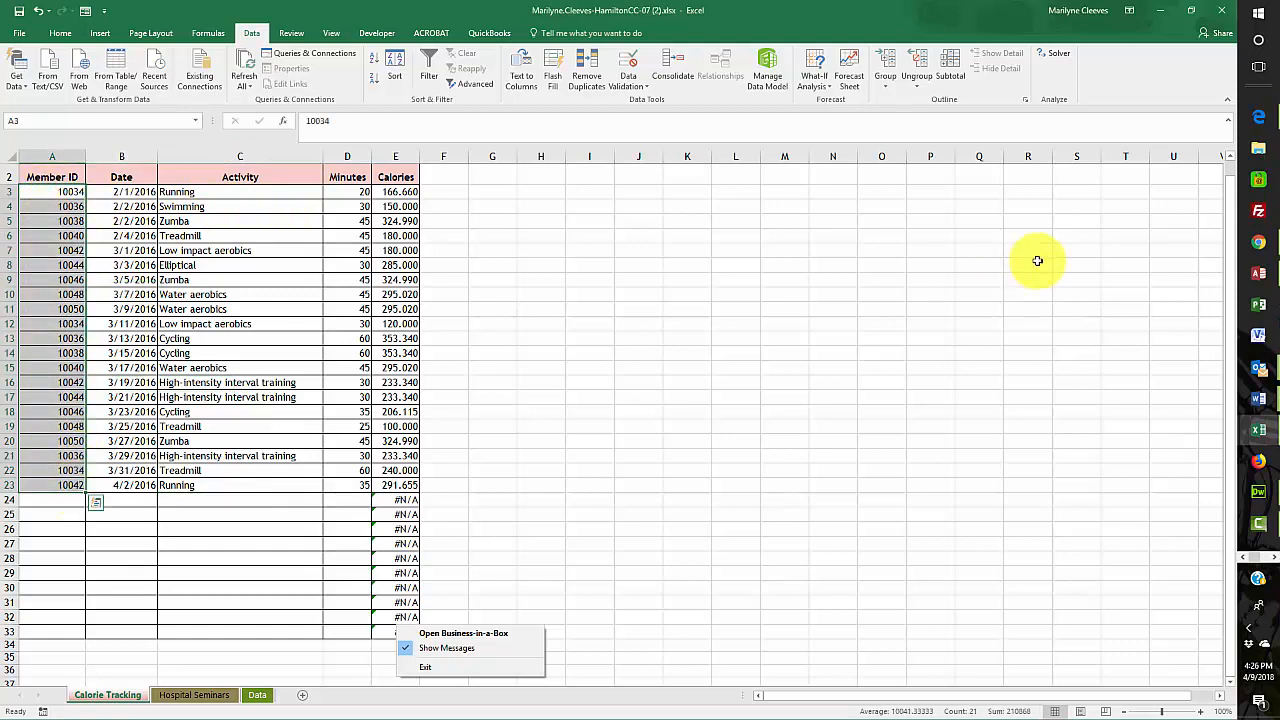
key("Delete")
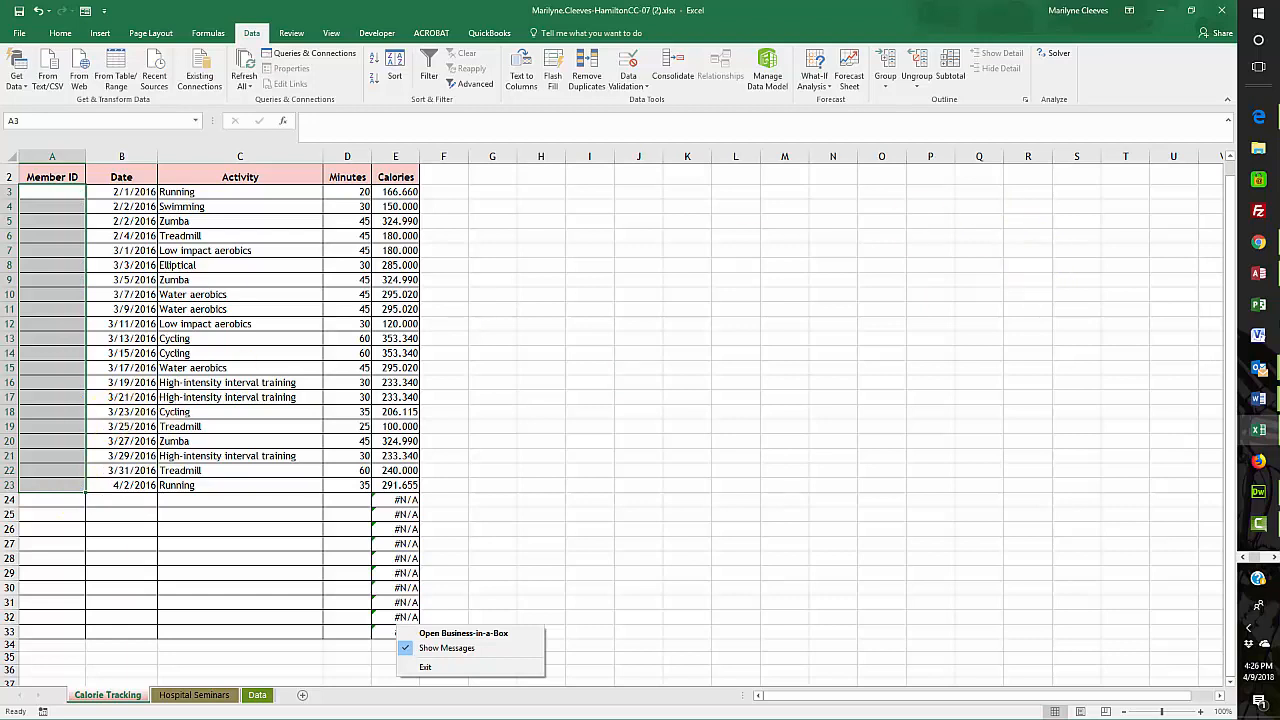
Step: Start a data validation rule for the Date cells B3:B33 that allows a Date
key("alt+Tab")
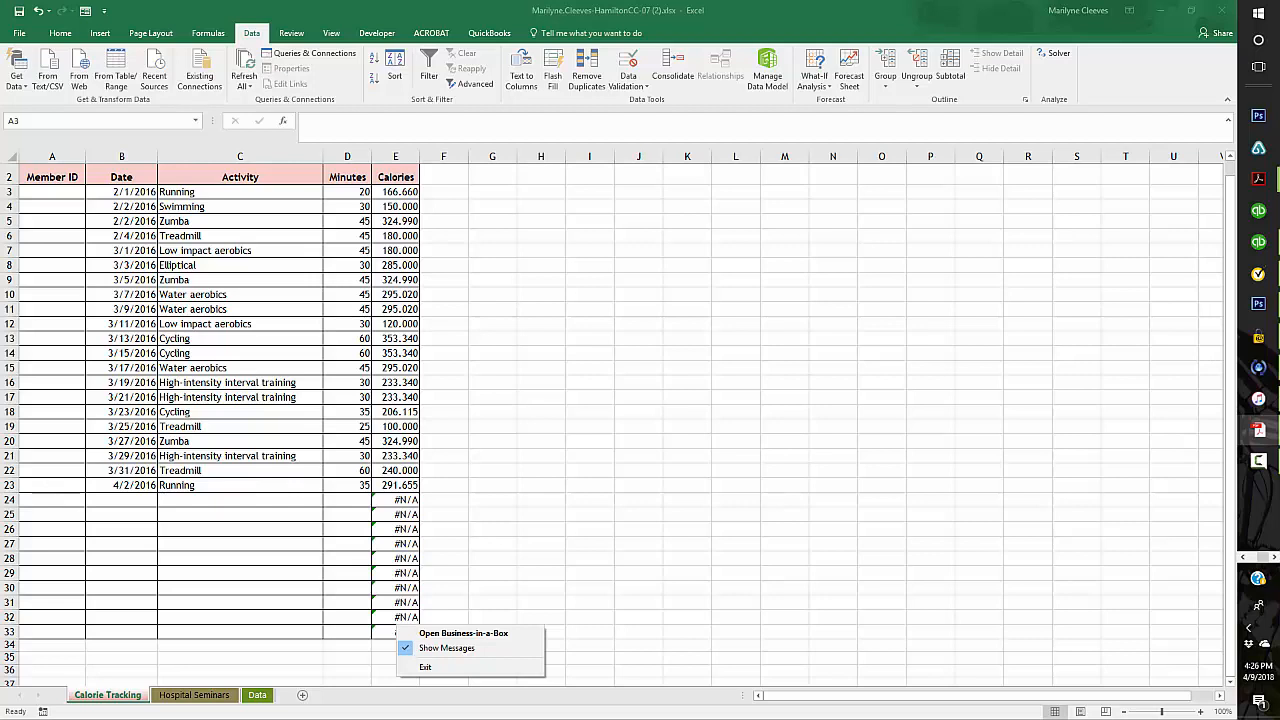
left_click(120, 190)
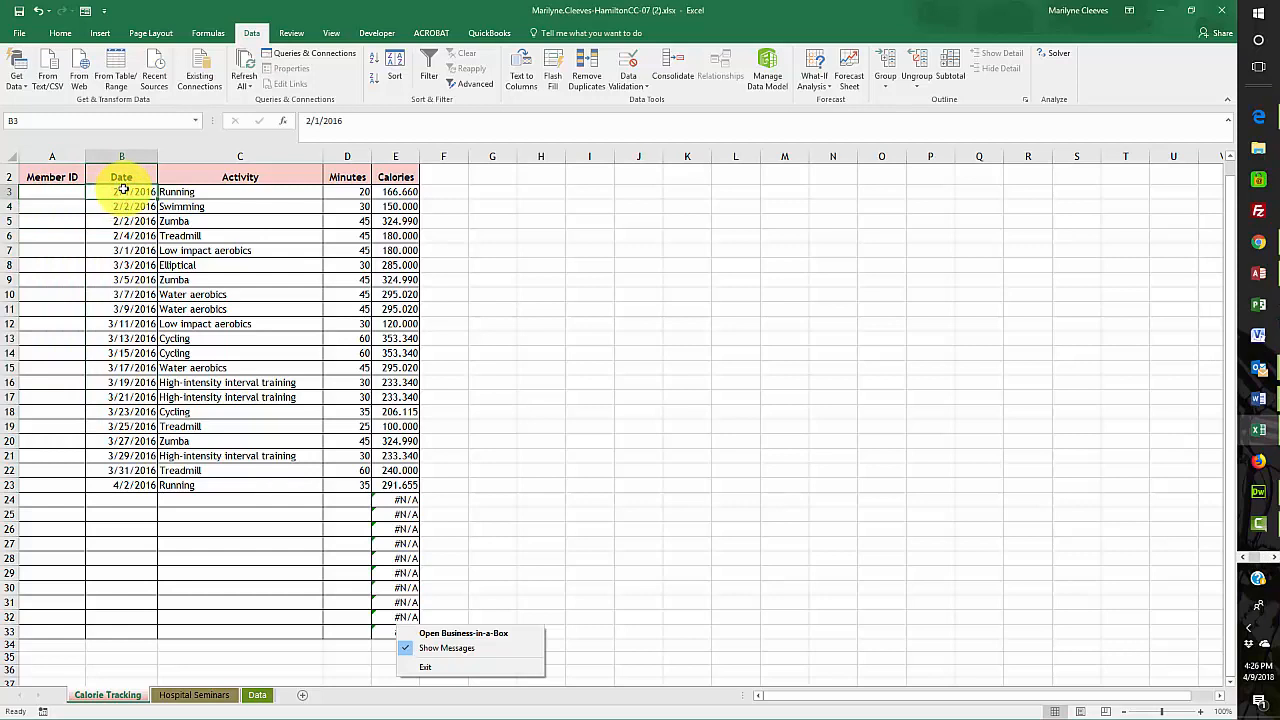
left_click_drag(122, 188, 123, 637)
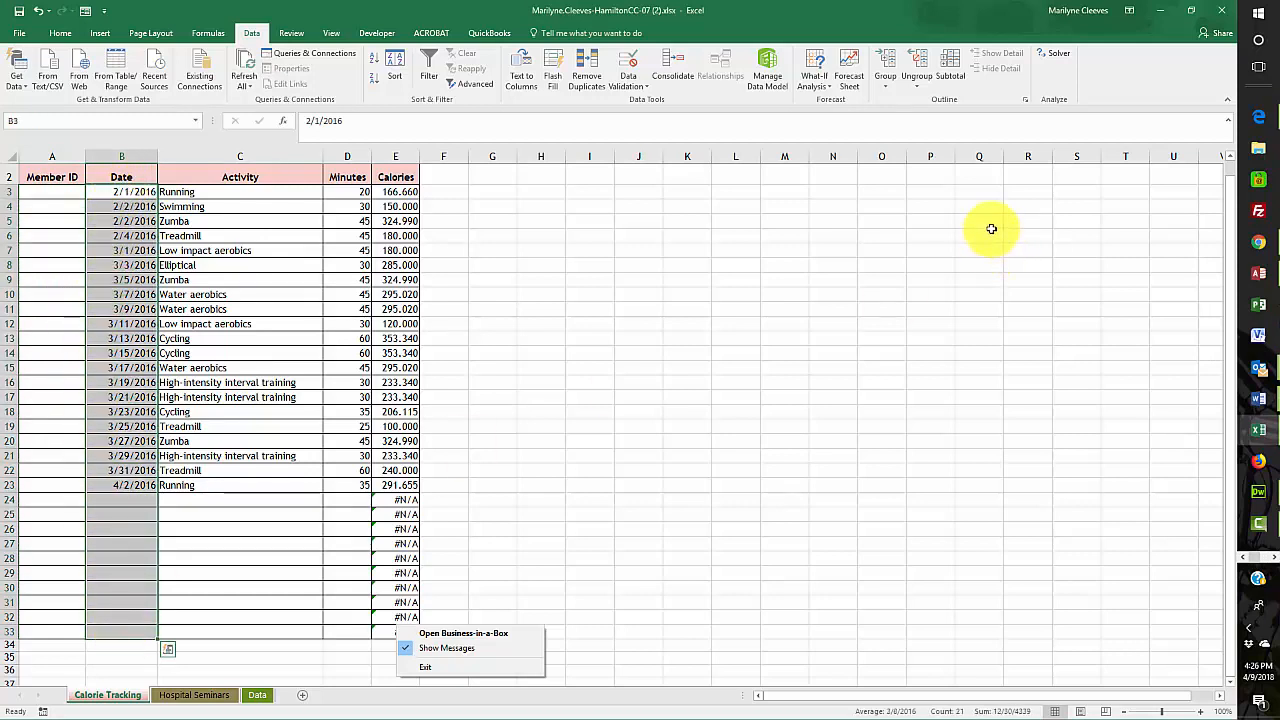
left_click(640, 88)
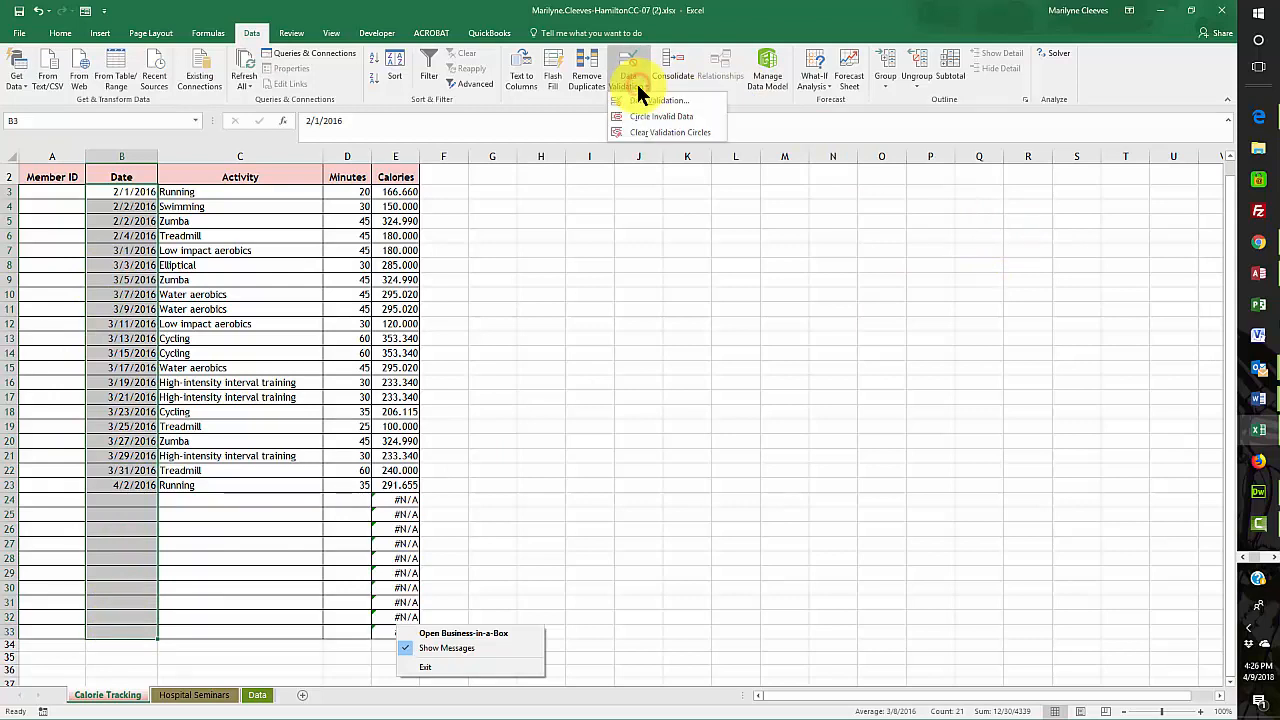
left_click(641, 103)
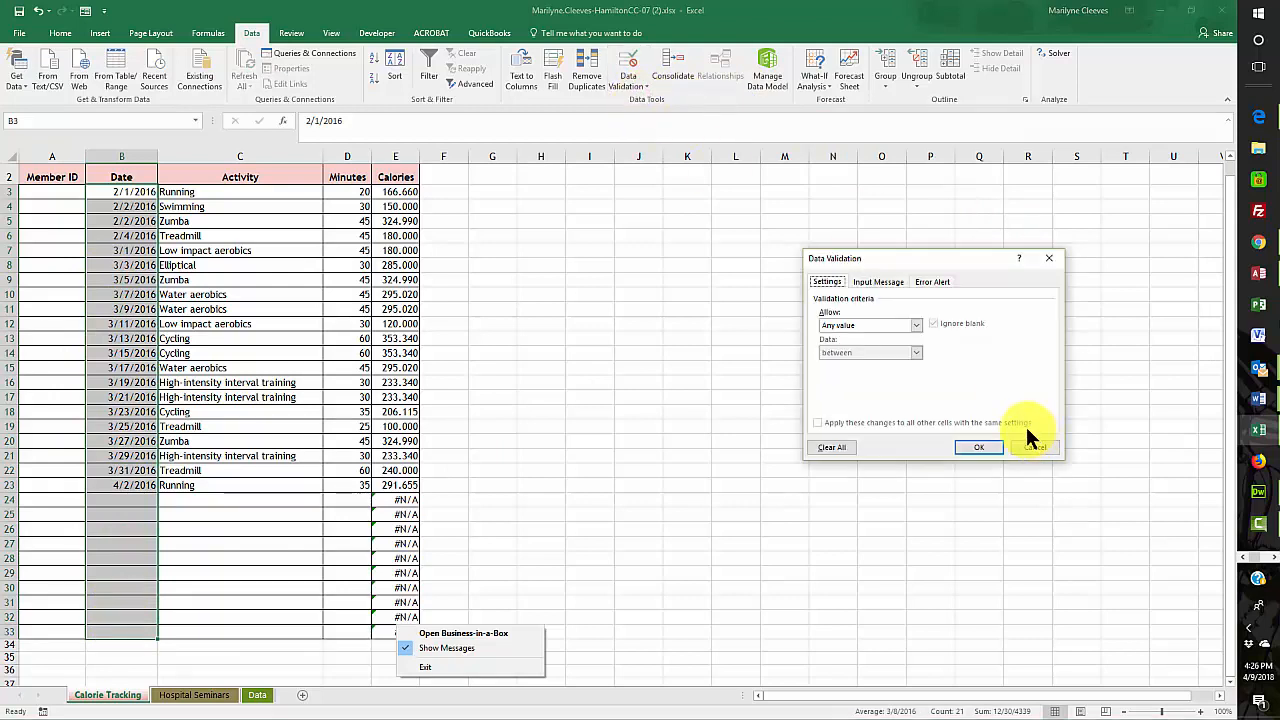
left_click(911, 325)
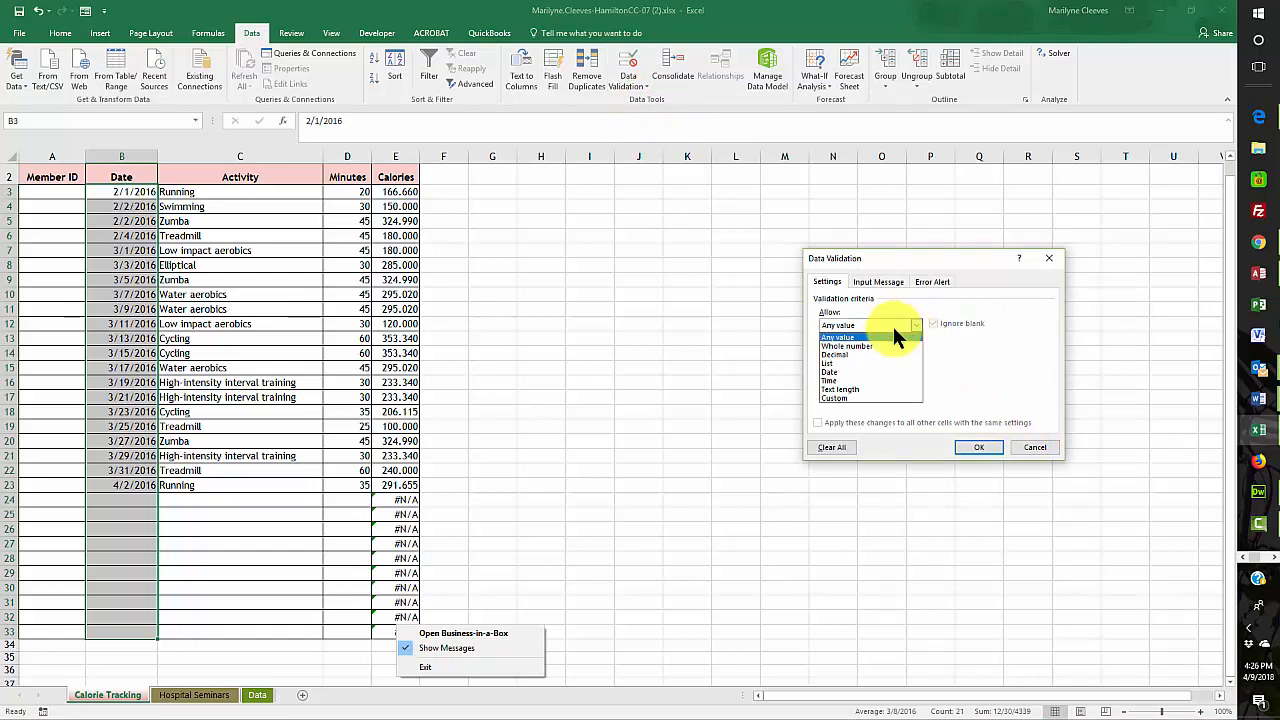
left_click(845, 372)
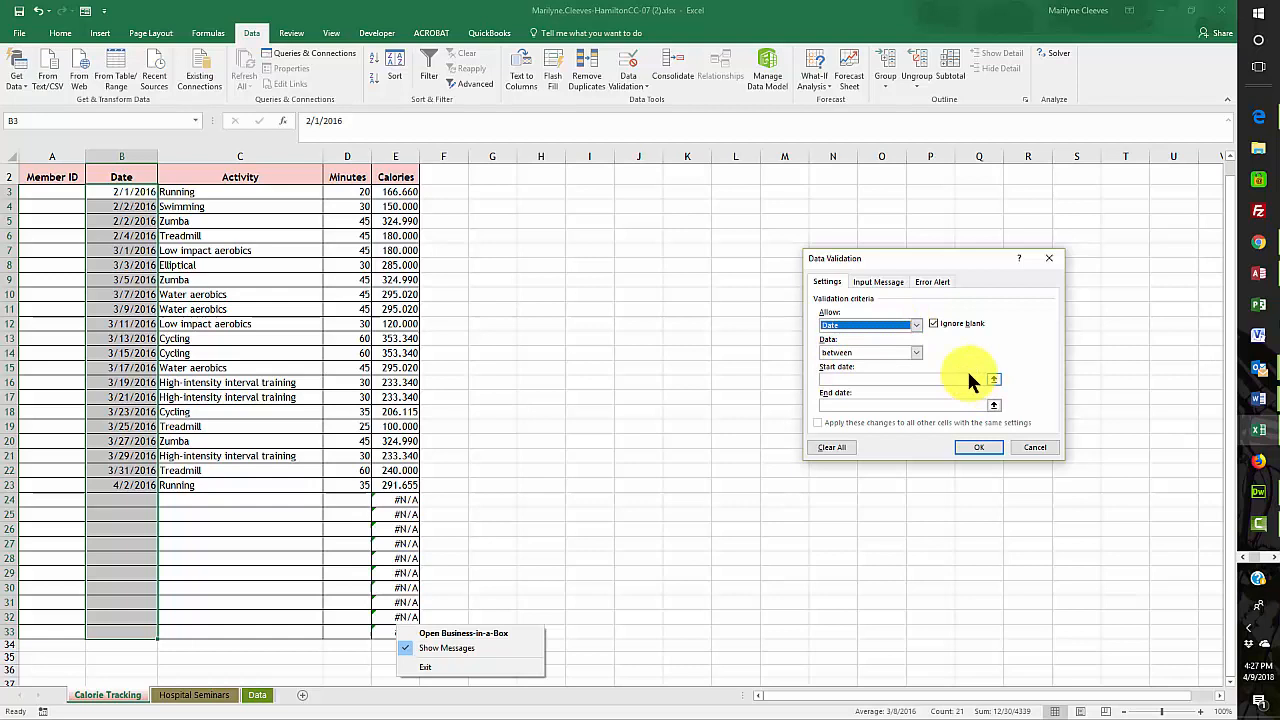
Step: Set the date rule's condition to greater than or equal to, with =today() as the start date
left_click(915, 351)
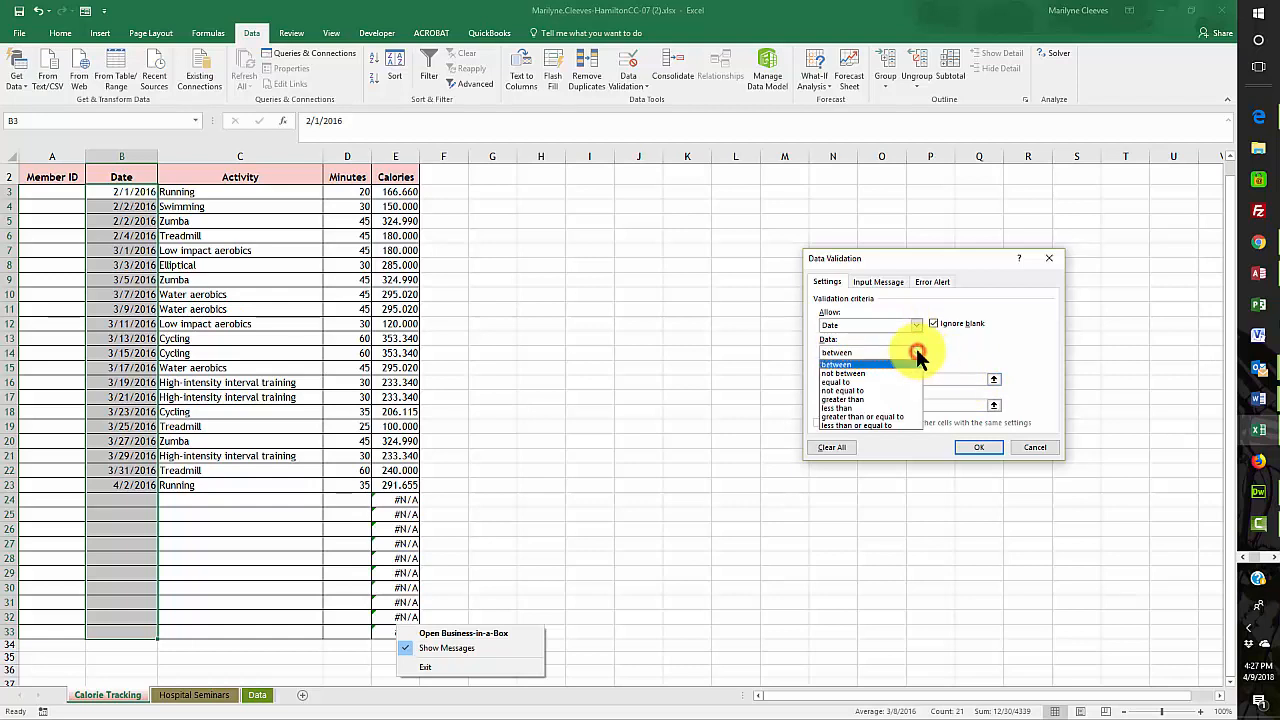
left_click(897, 416)
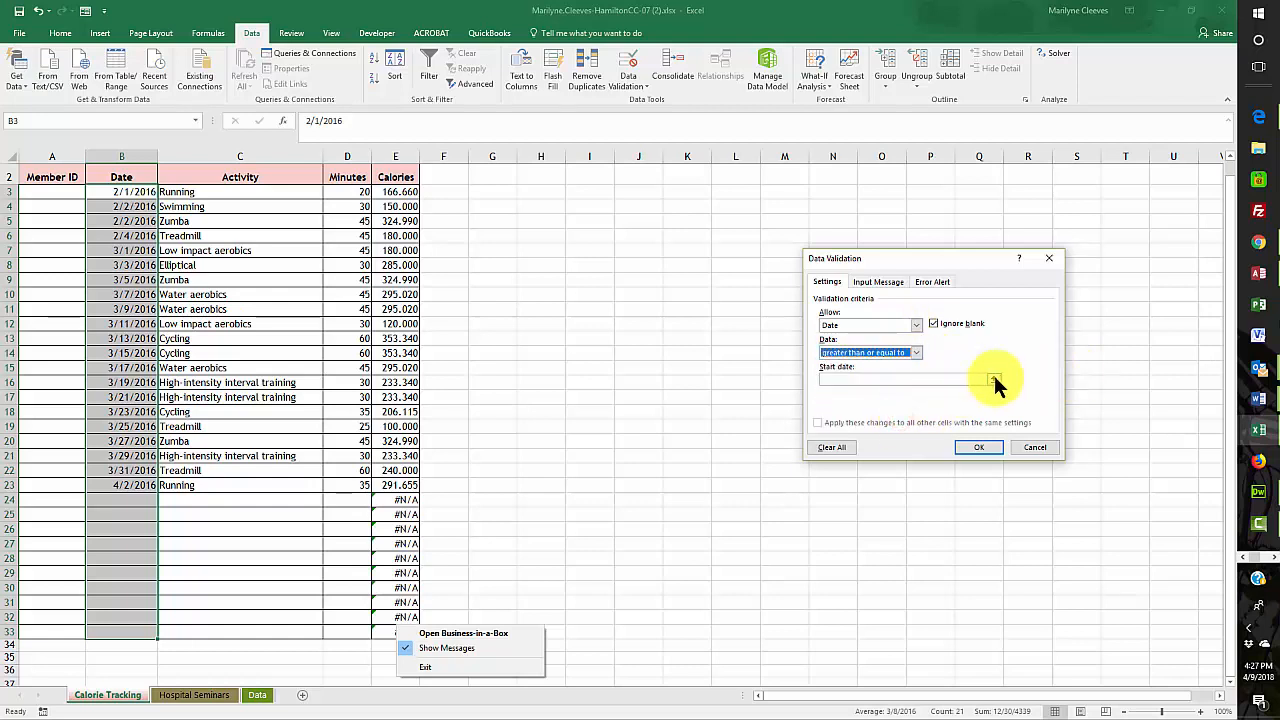
left_click(873, 379)
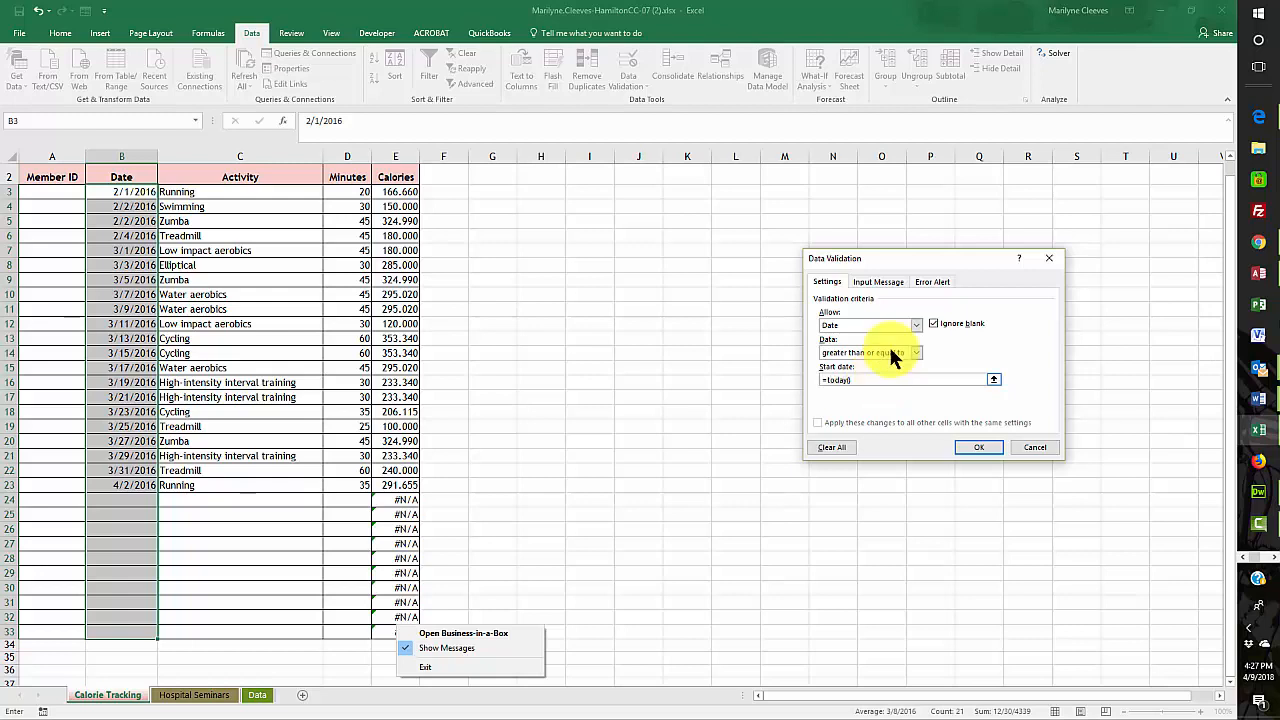
Step: Give the date rule an input message titled "Check Date" with the text "Date must be today or in the past."
left_click(877, 282)
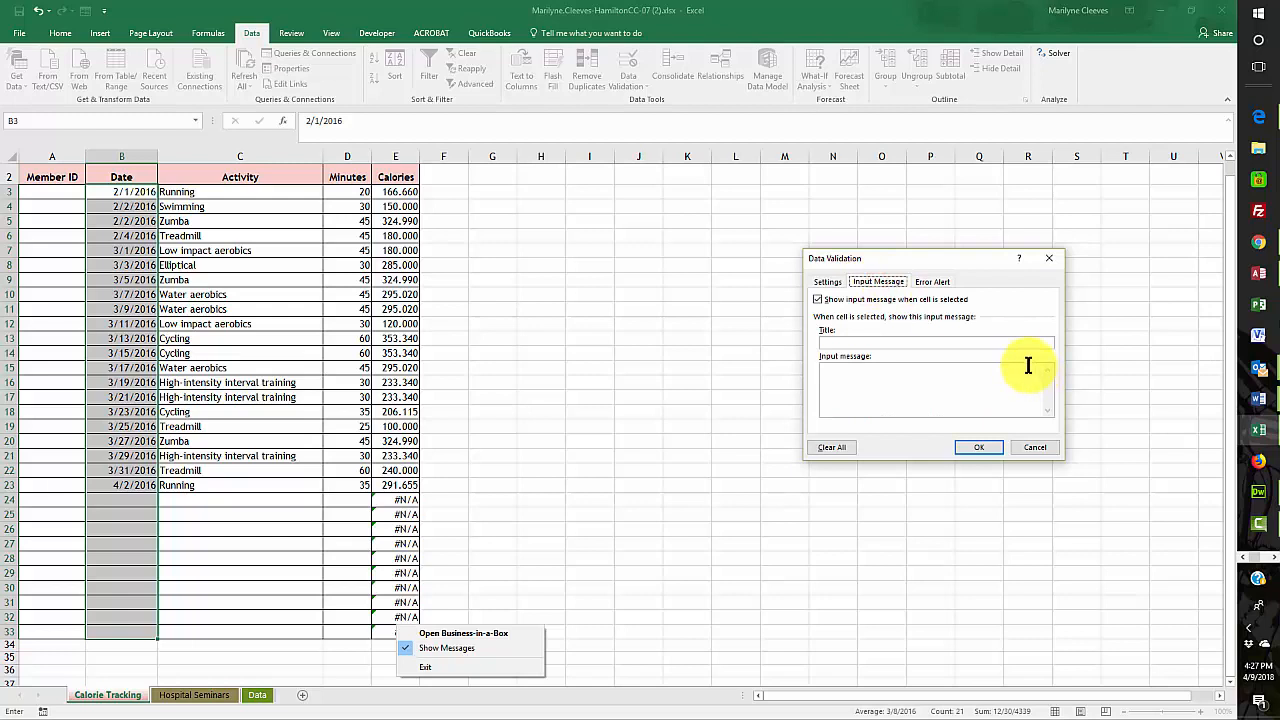
left_click(817, 299)
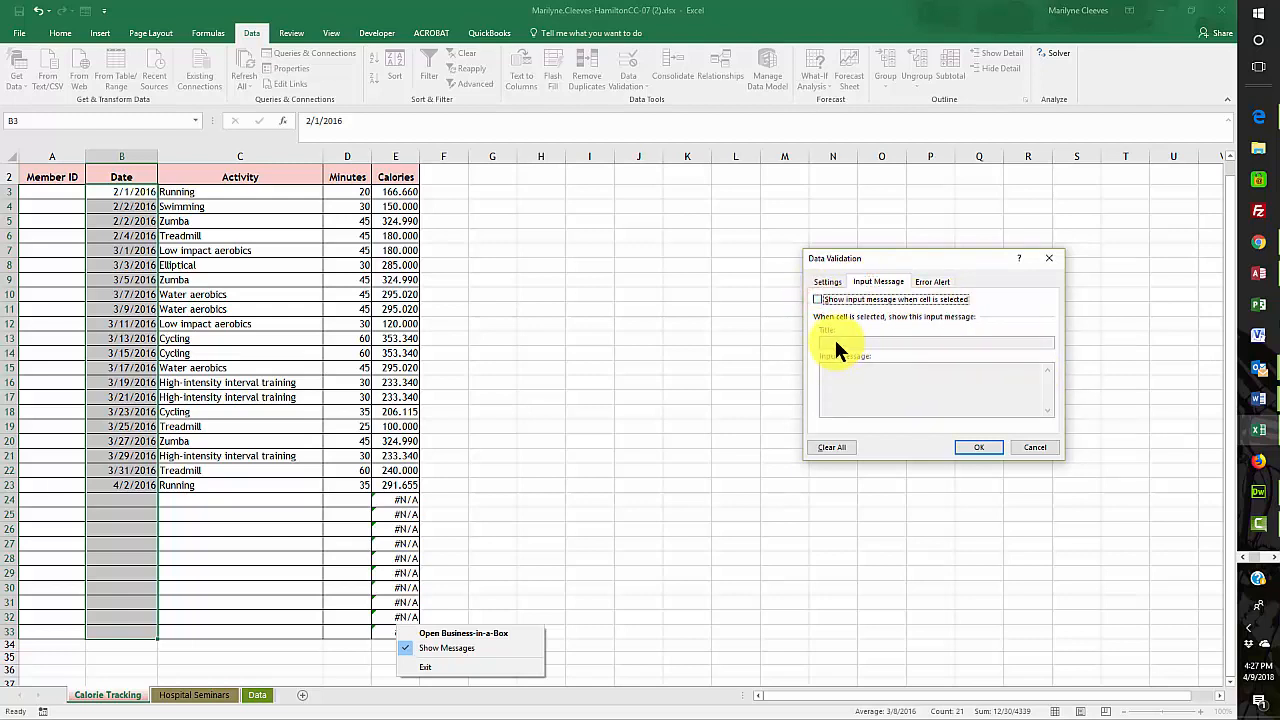
left_click(817, 299)
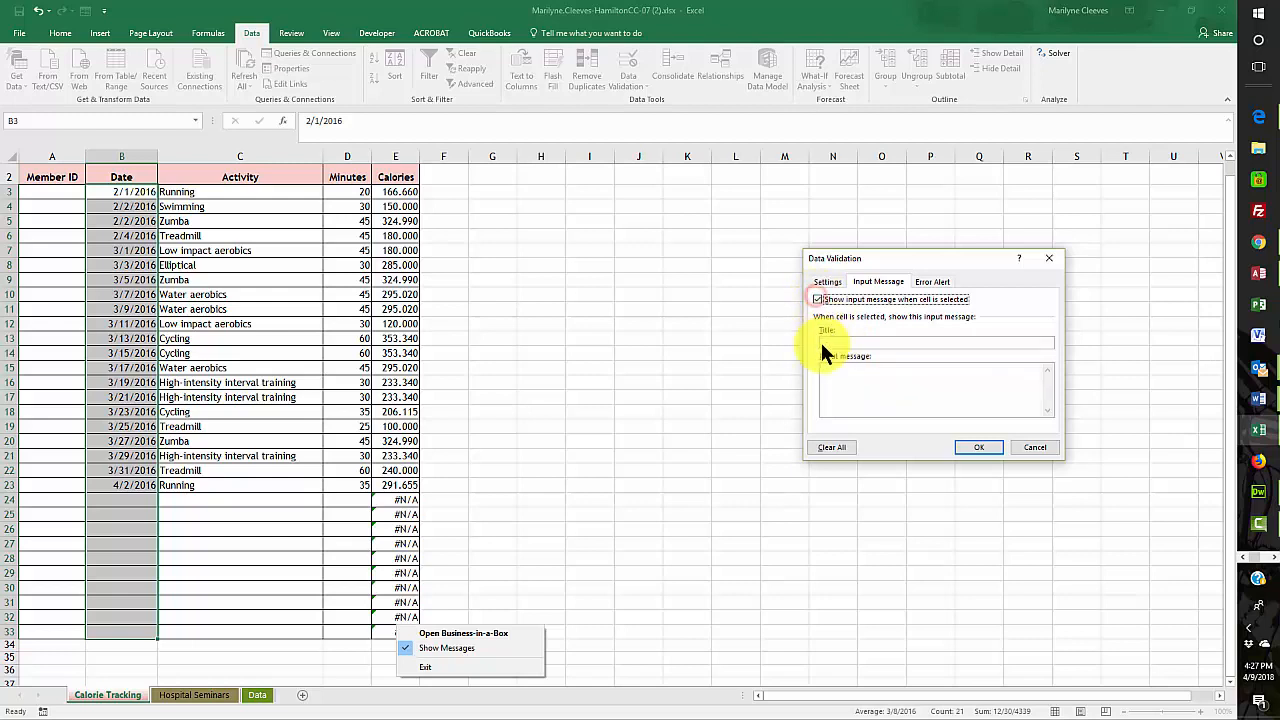
left_click(825, 343)
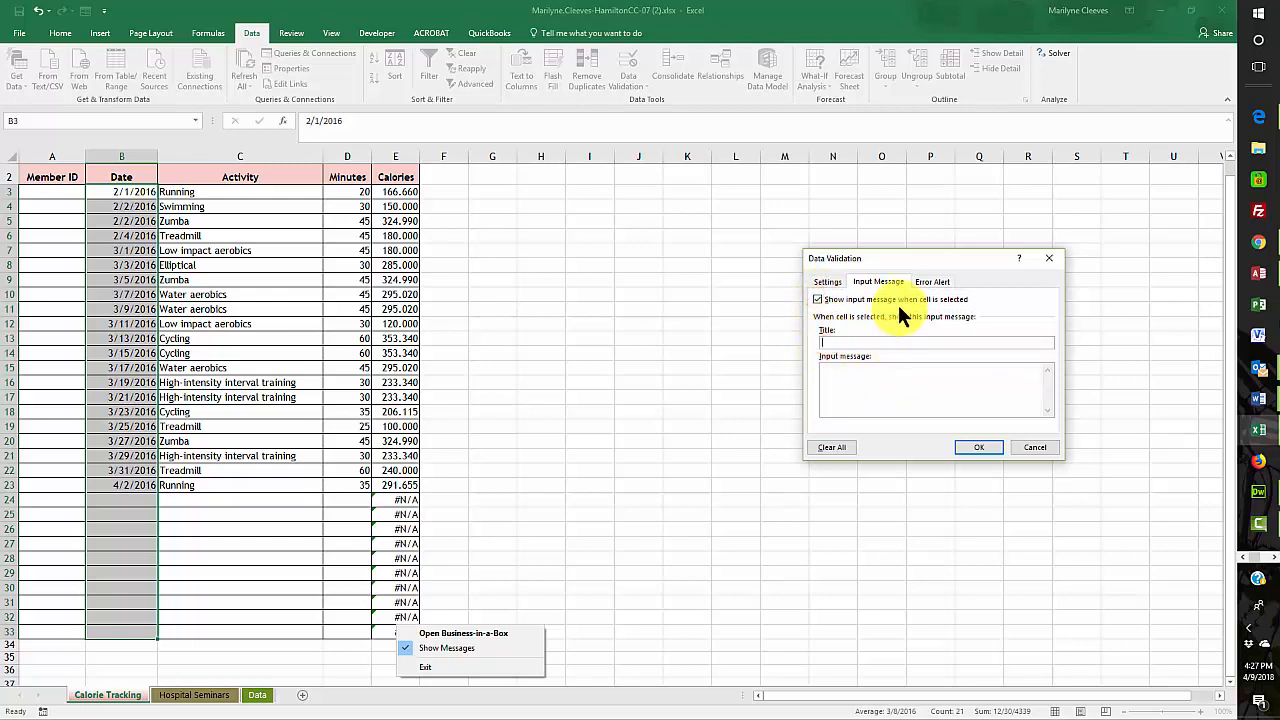
type("Check C")
key("BackSpace")
type("Dat")
type("Date must")
type(" be today or l")
type("n the past.")
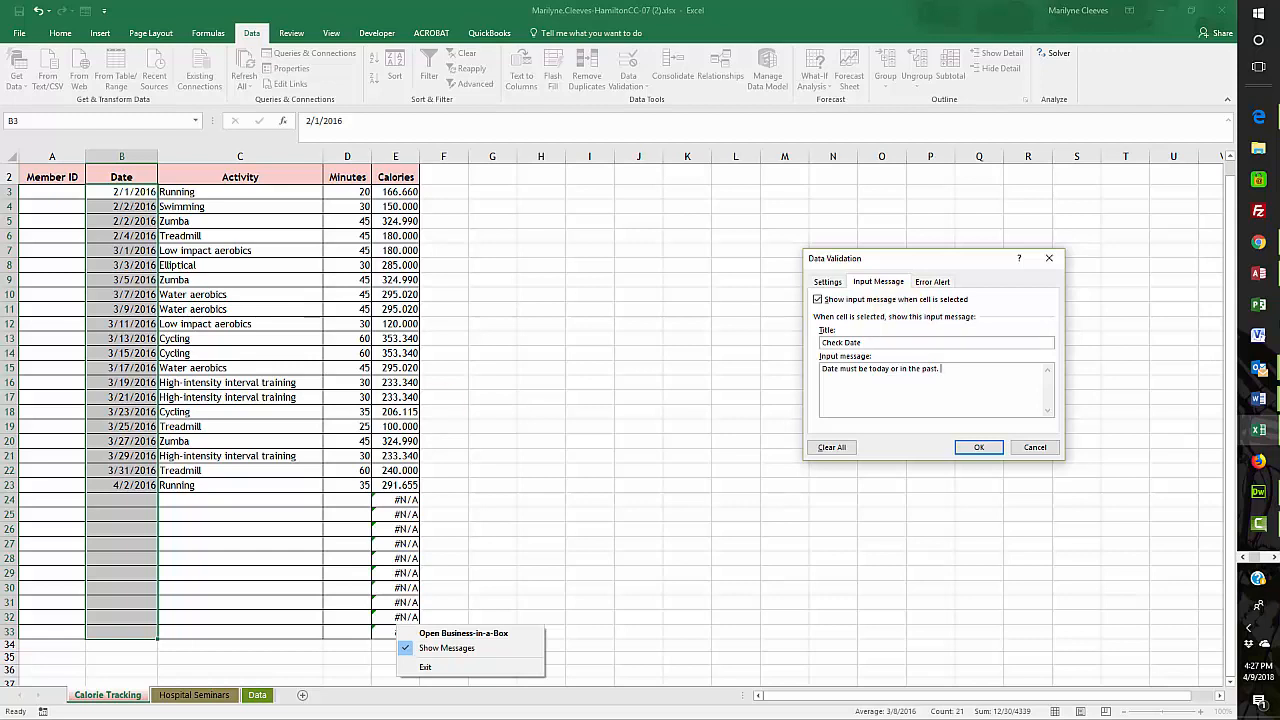
left_click(818, 300)
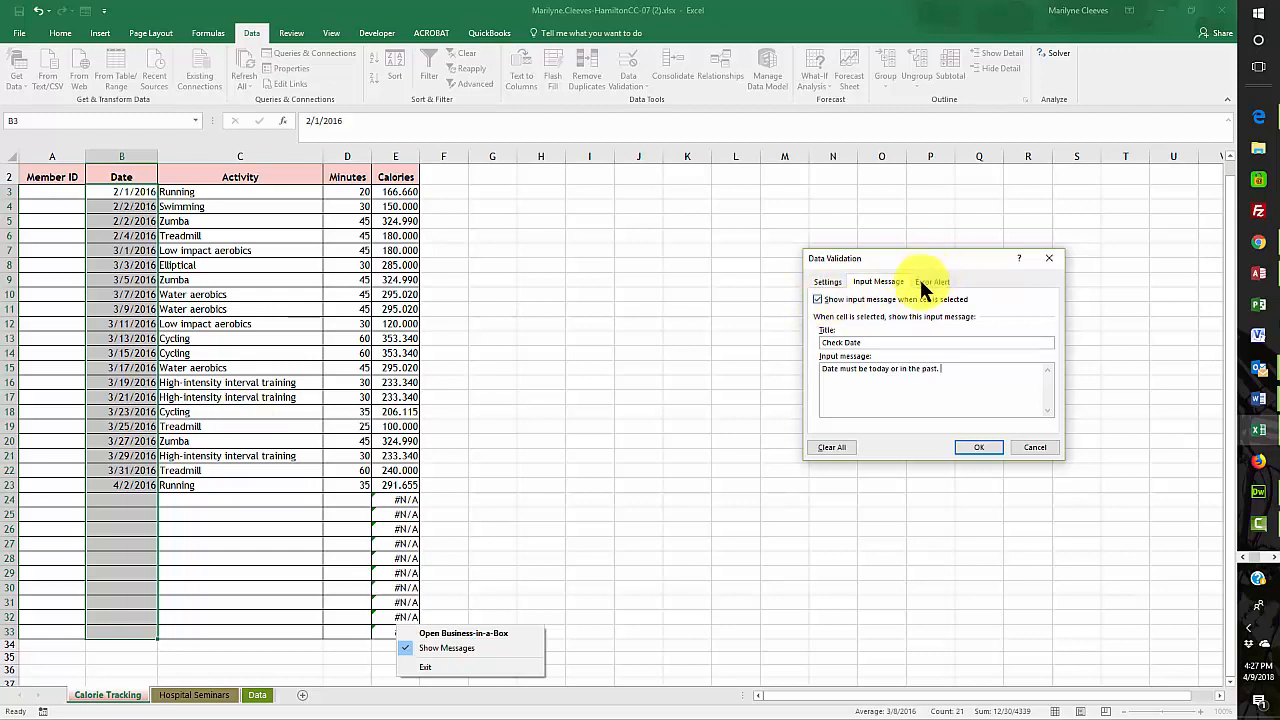
left_click(820, 300)
left_click(820, 300)
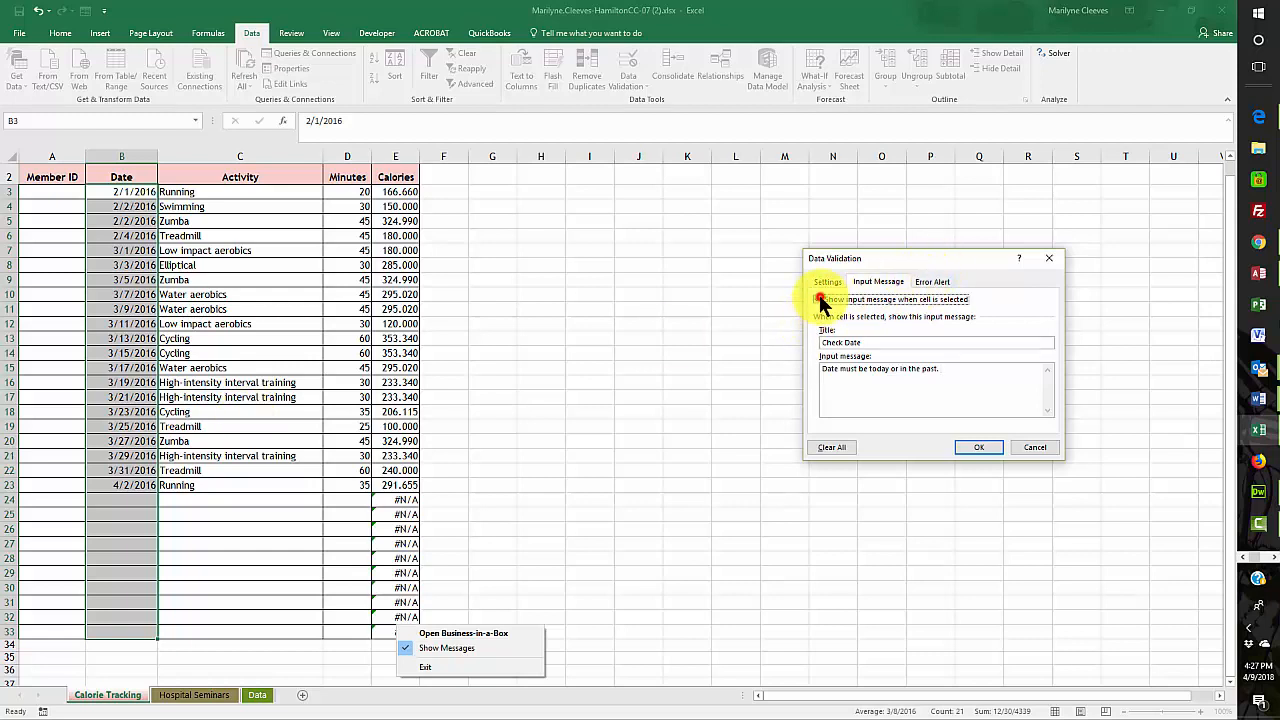
Step: Add a Stop error alert titled "Check Date" with the message "Date must be today or in the past." and apply the date rule
left_click(933, 284)
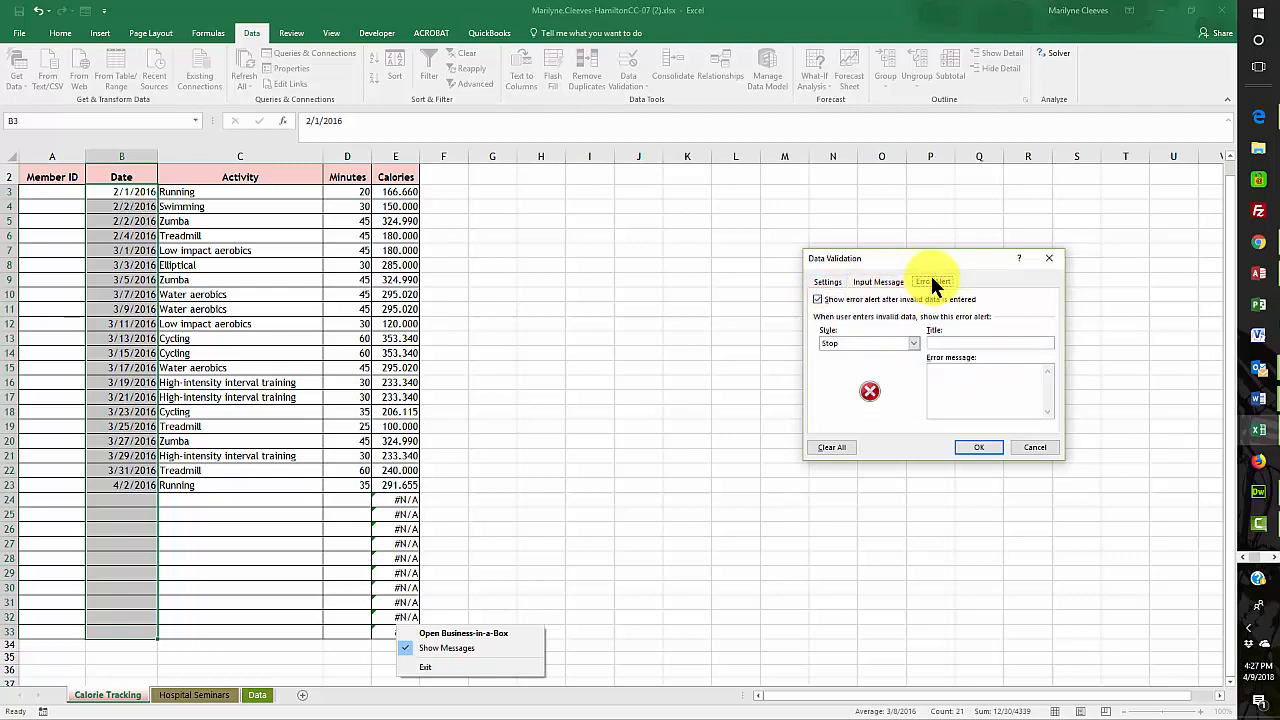
left_click(985, 343)
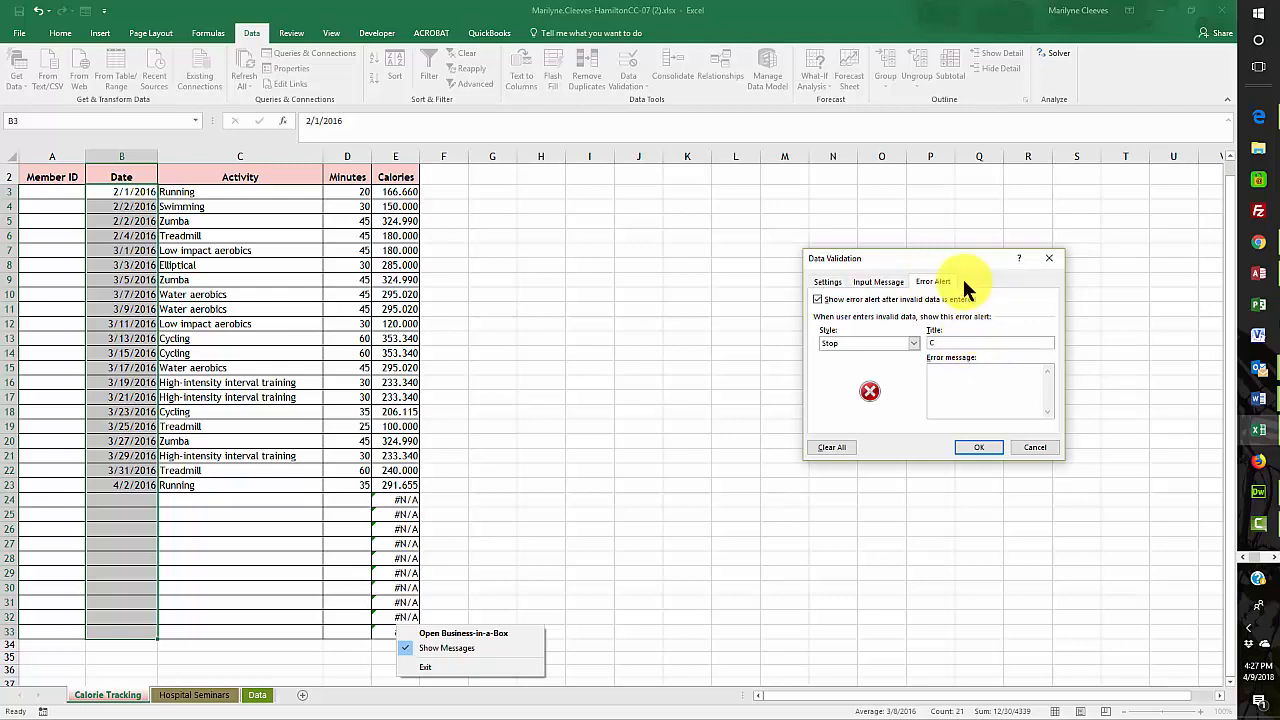
type("Check Da")
type("te")
type(" must be today or in the past.")
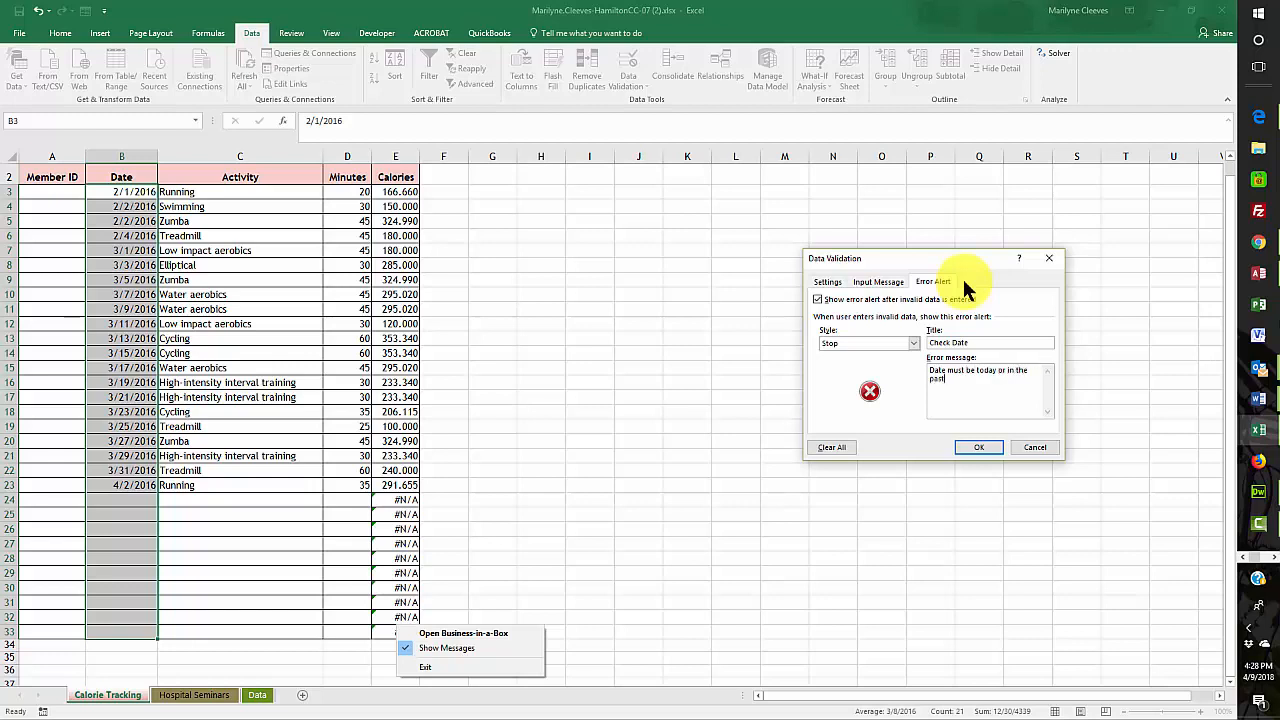
left_click(977, 449)
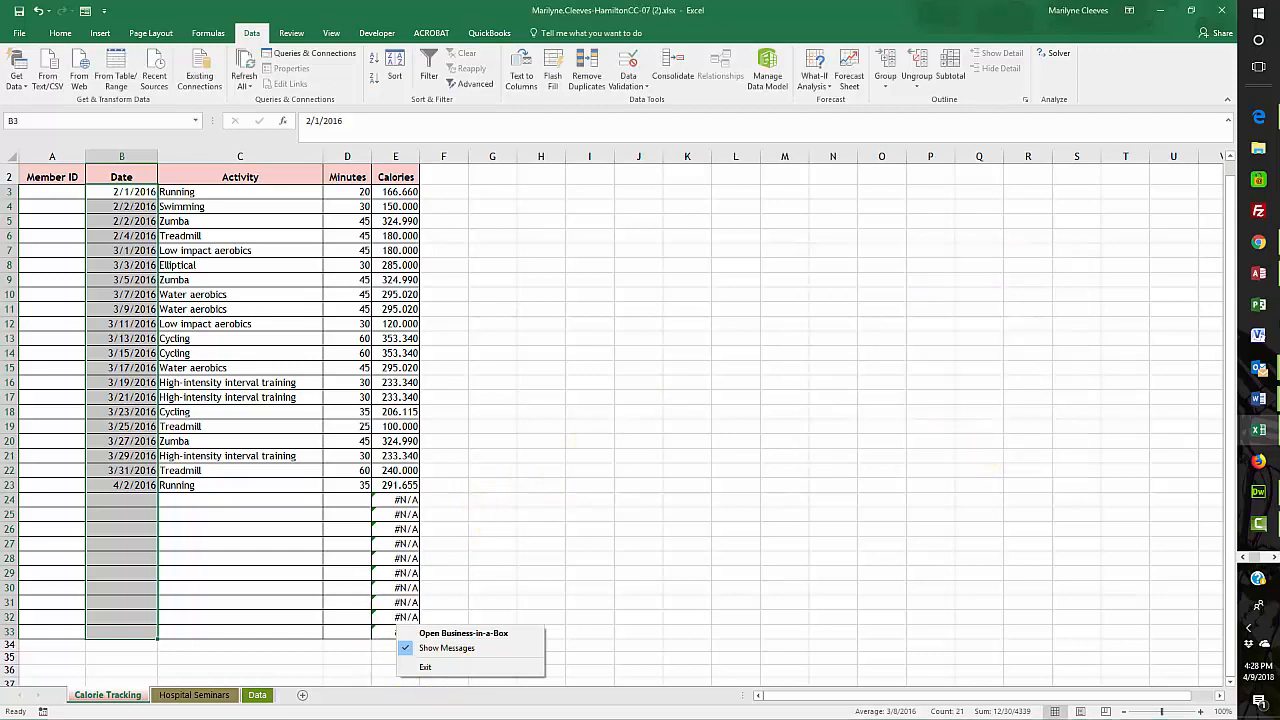
Step: Unlock cells A3:D33 on the Calorie Tracking sheet
left_click(1274, 557)
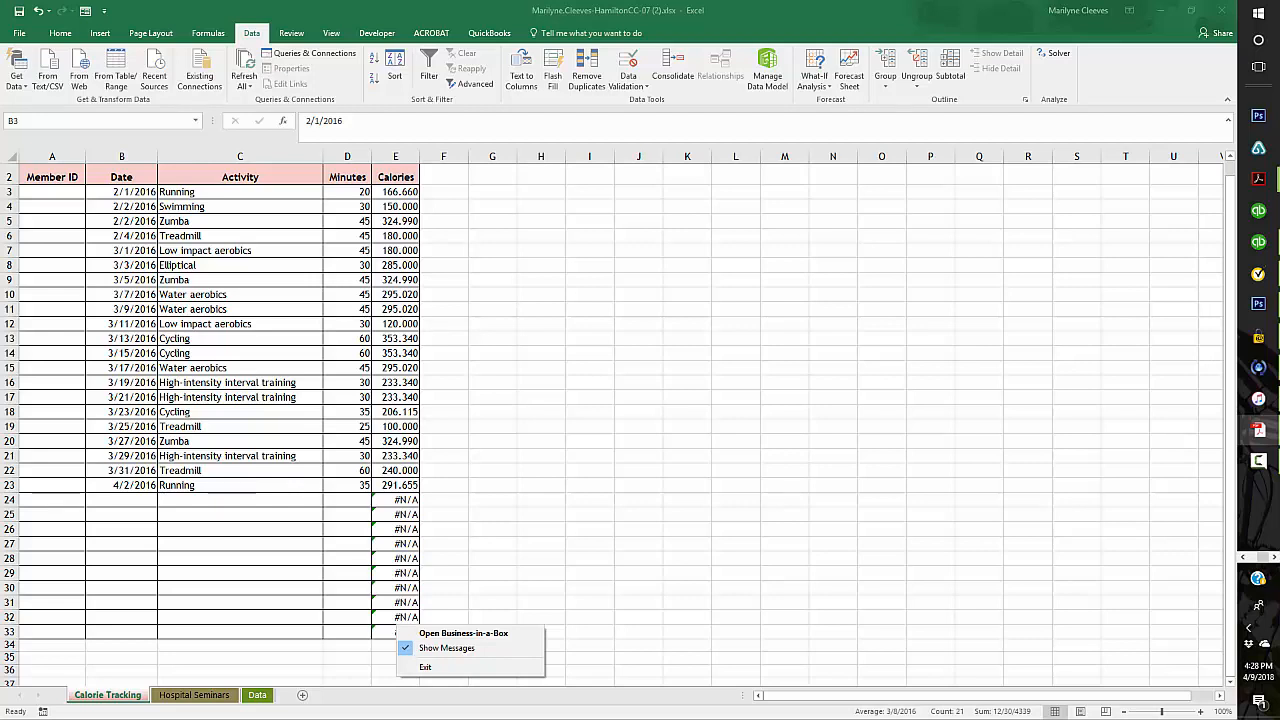
left_click(726, 376)
left_click(46, 191)
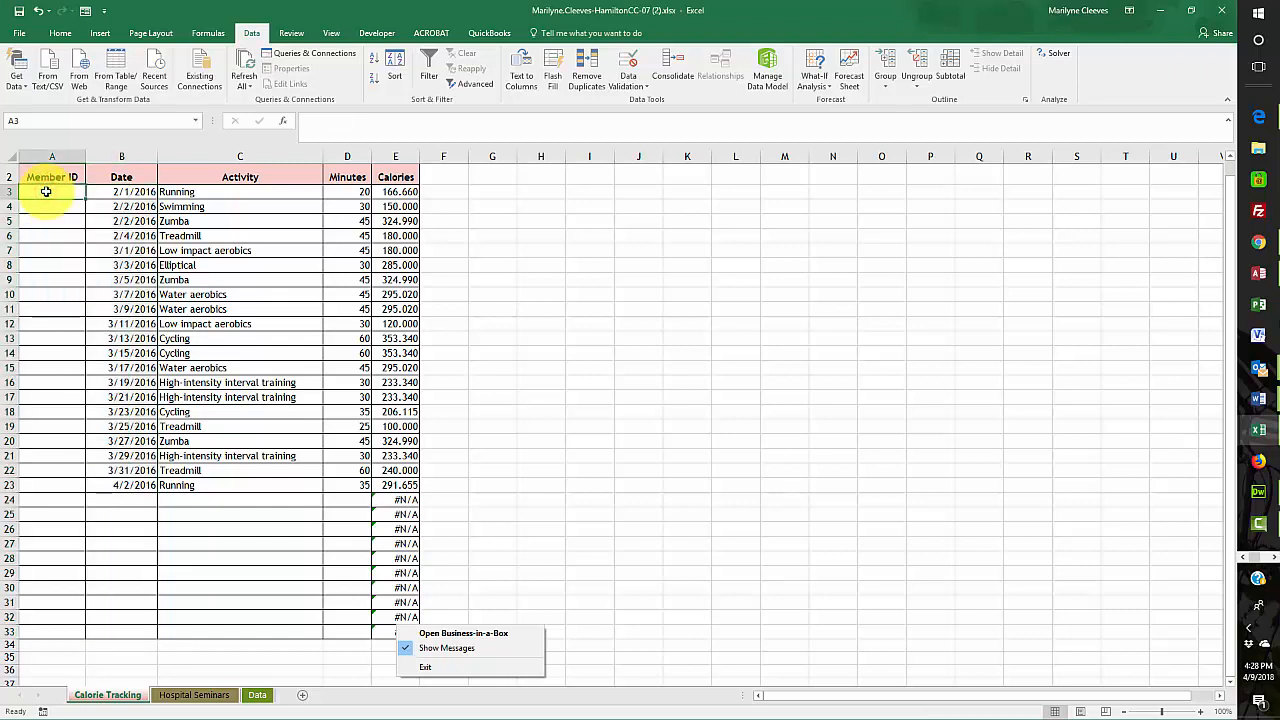
left_click_drag(46, 191, 362, 634)
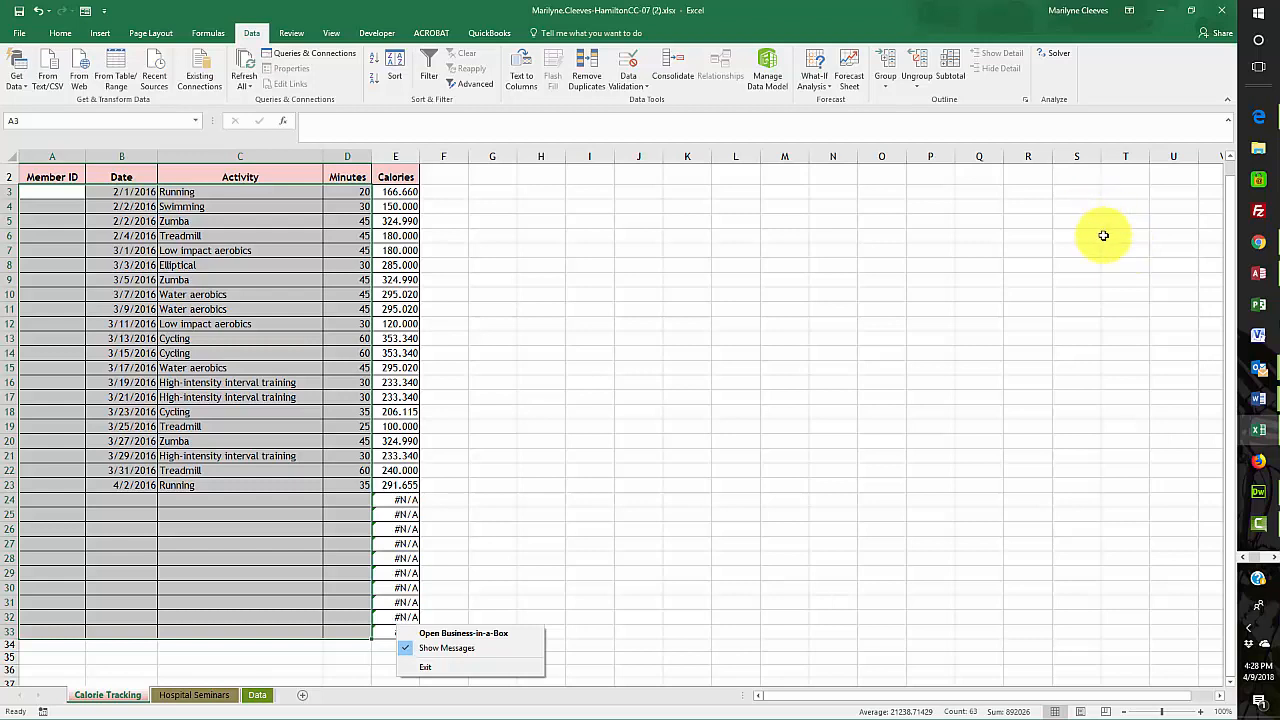
left_click(62, 33)
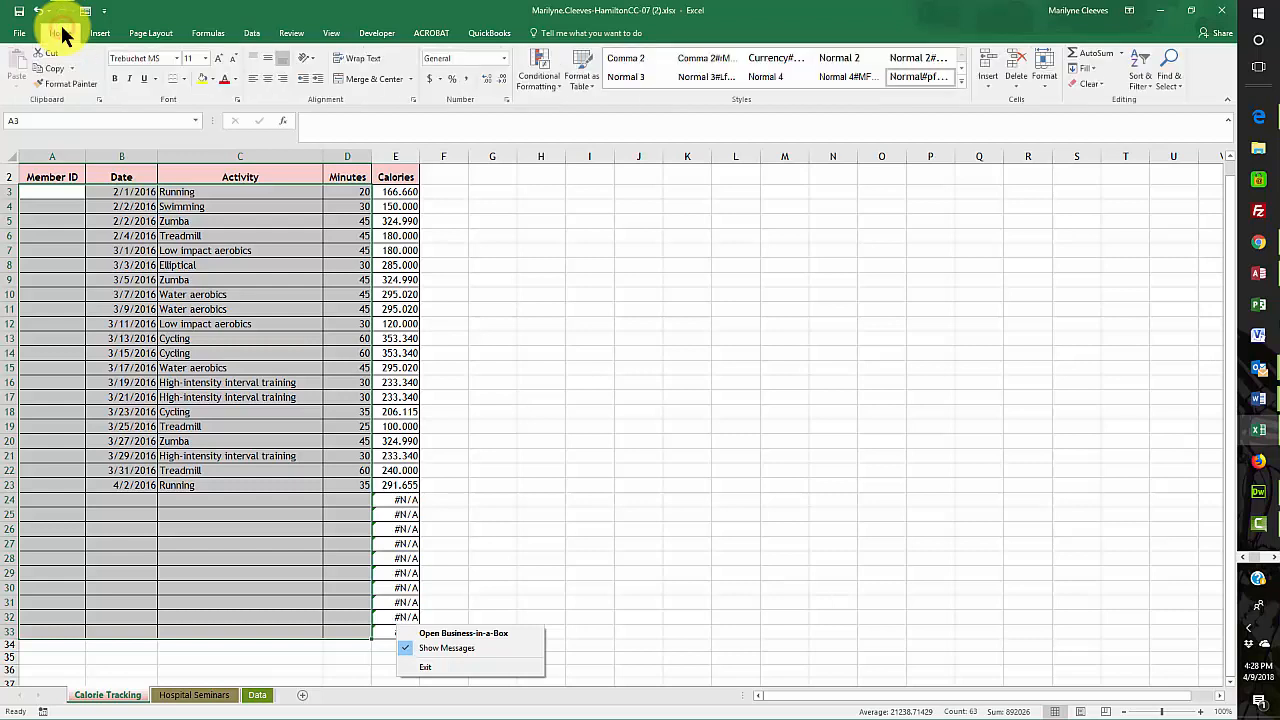
left_click(1045, 78)
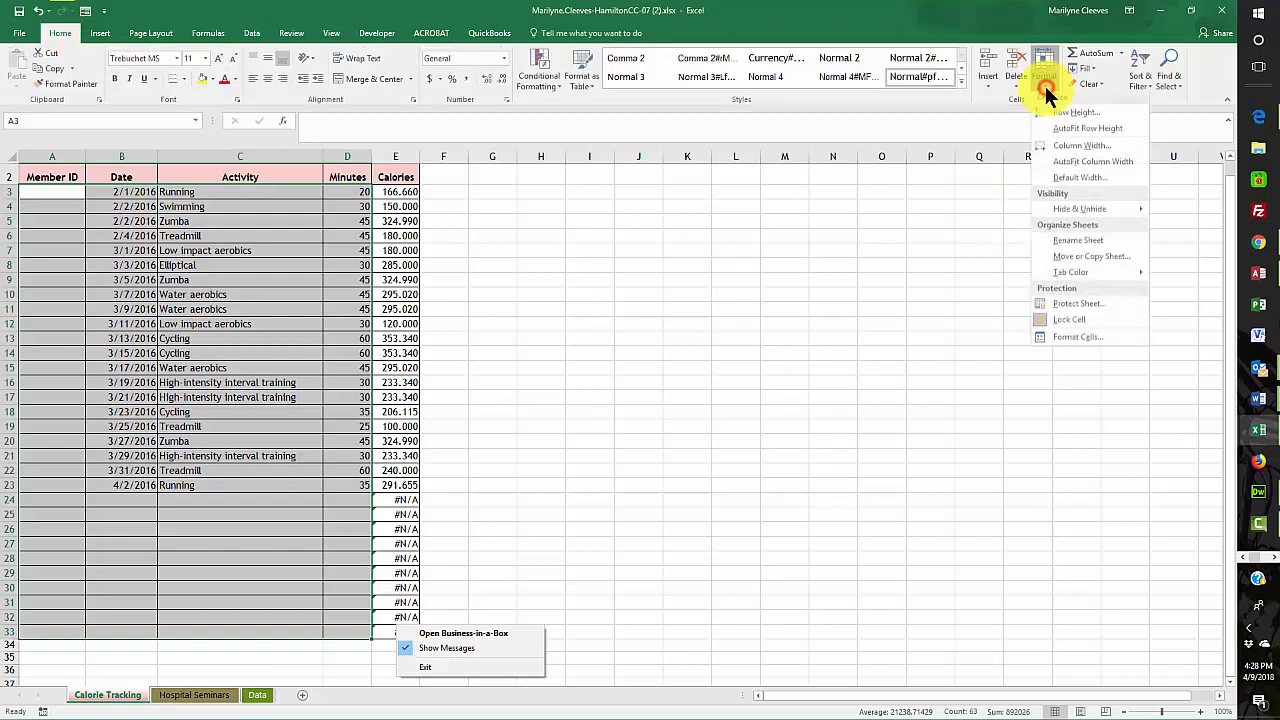
left_click(1047, 319)
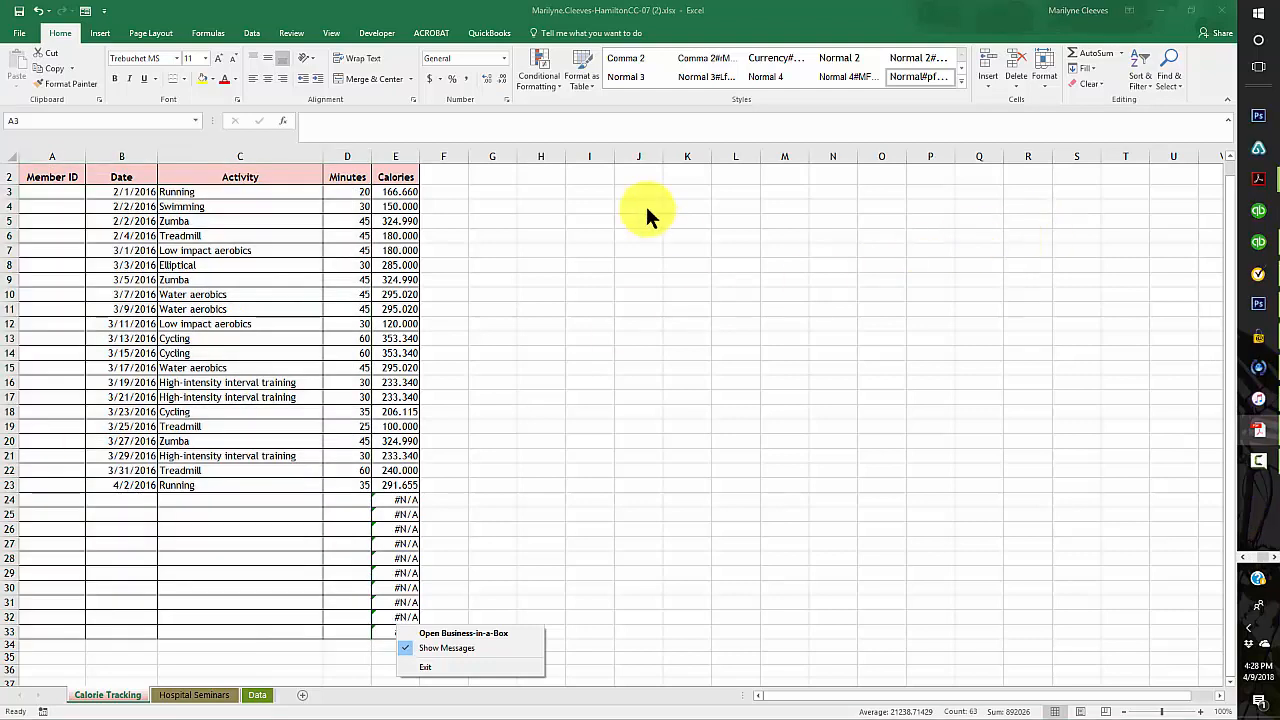
Step: Check in the ribbon customization options whether the Developer tab is enabled
left_click(31, 188)
left_click(31, 188)
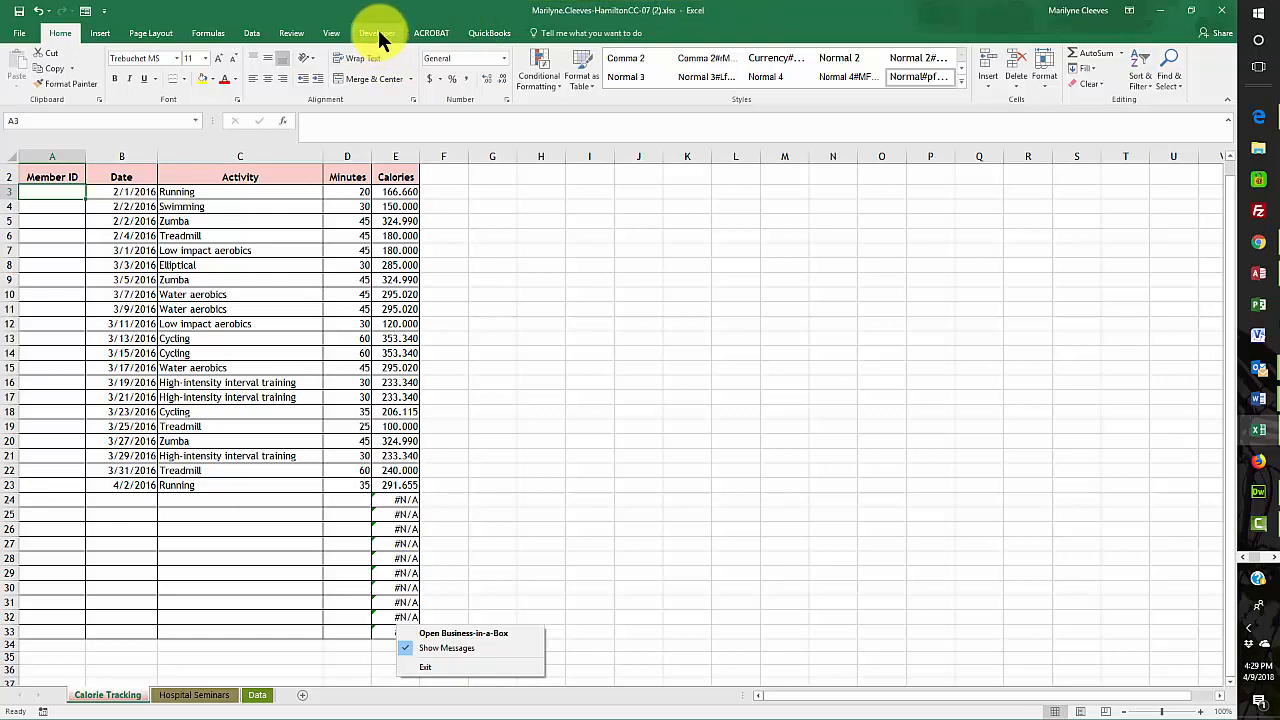
left_click(20, 38)
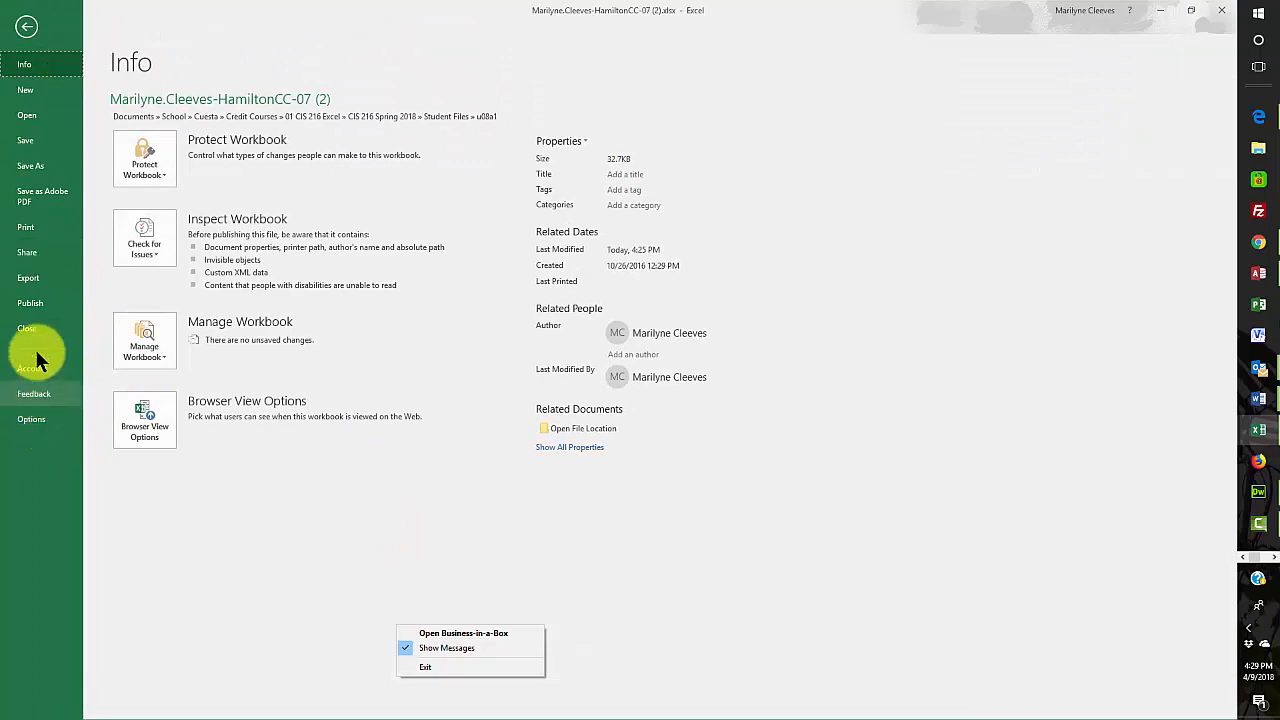
left_click(29, 421)
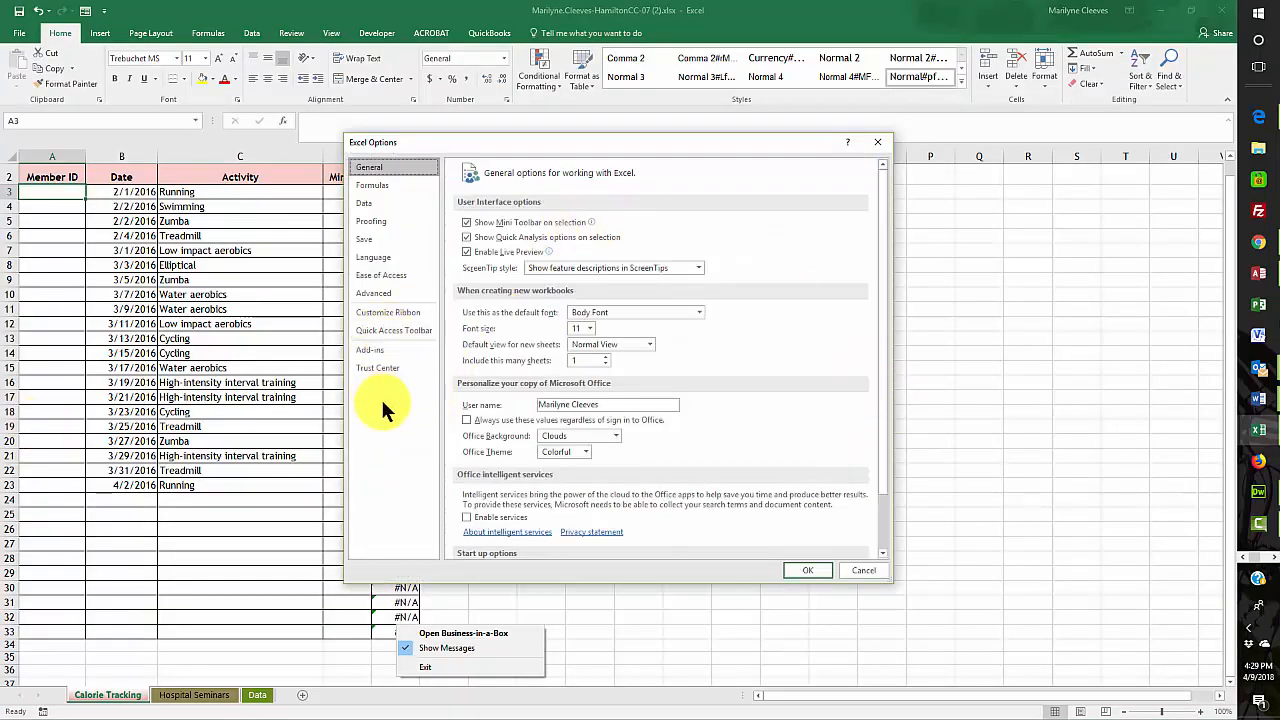
left_click(392, 318)
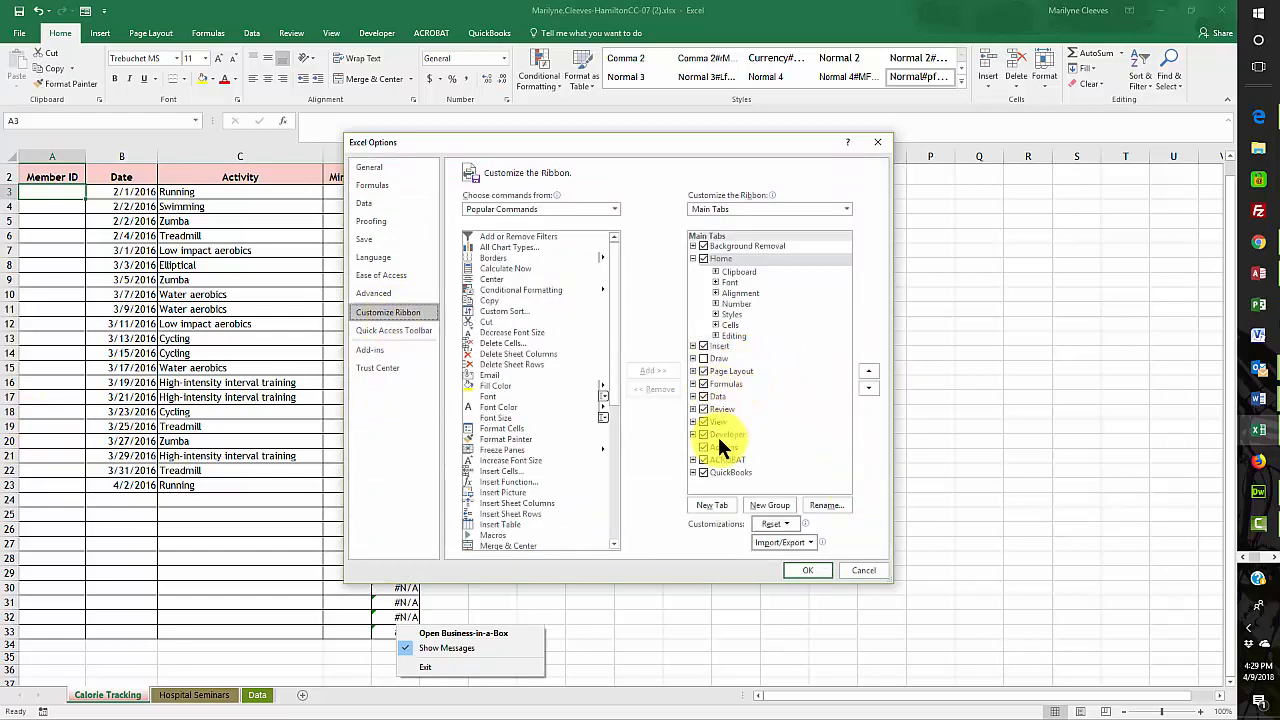
left_click(804, 570)
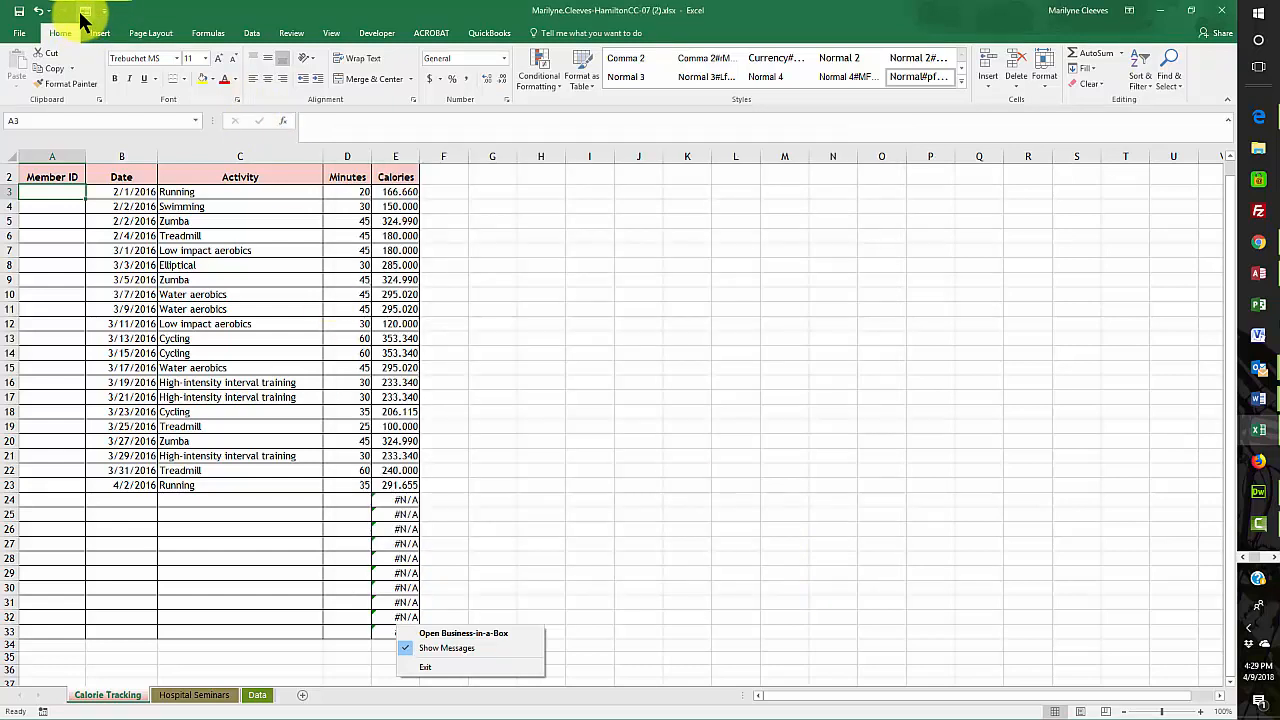
Step: Check in the Quick Access Toolbar customization options whether the Form command is included
left_click(20, 35)
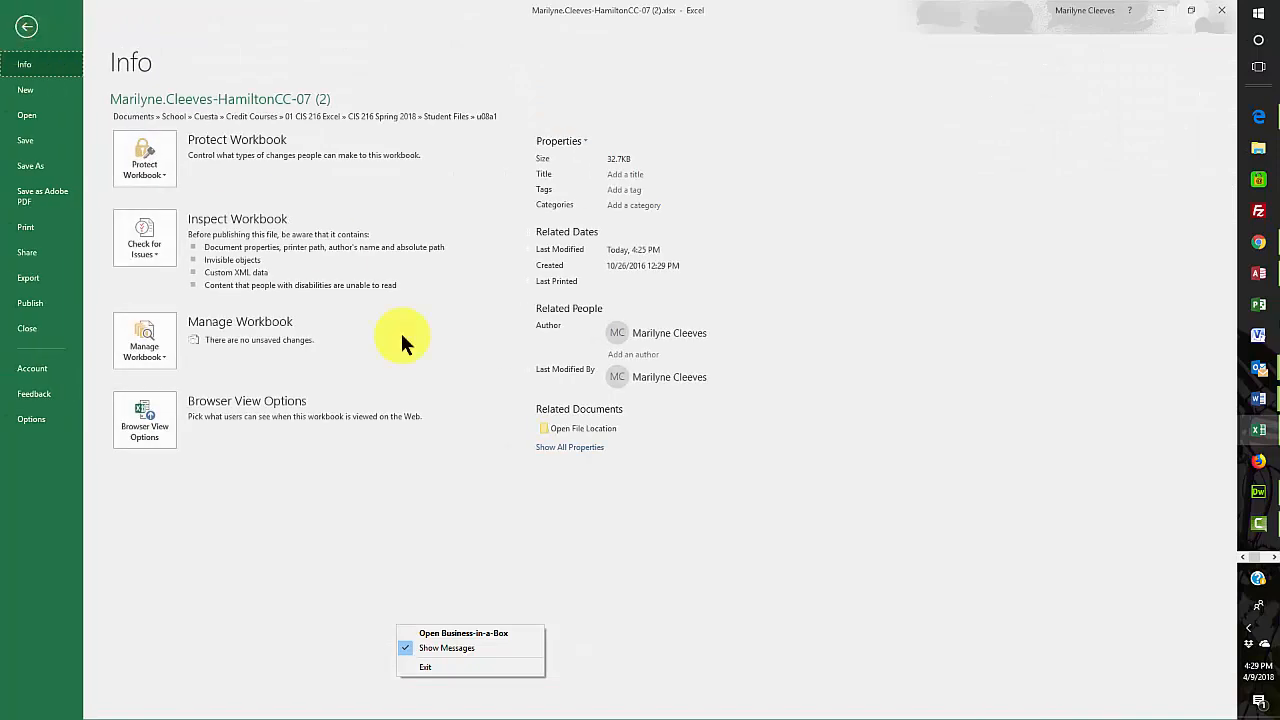
left_click(28, 420)
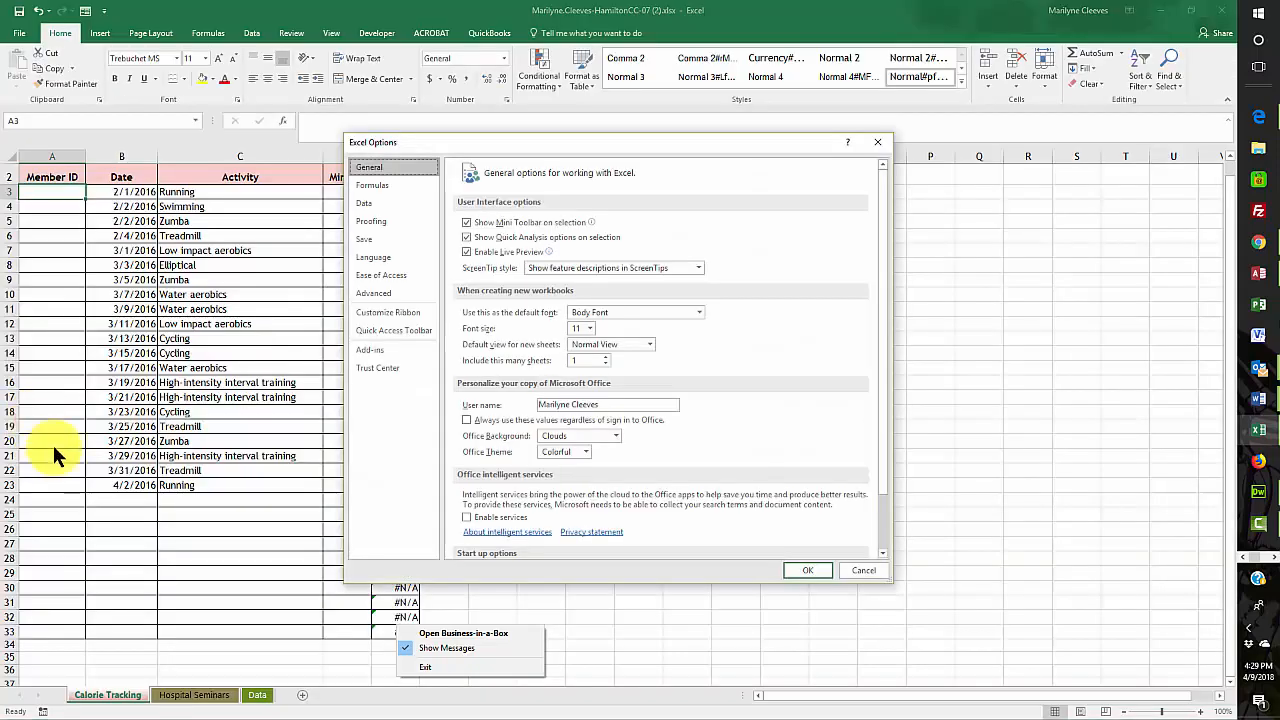
left_click(393, 333)
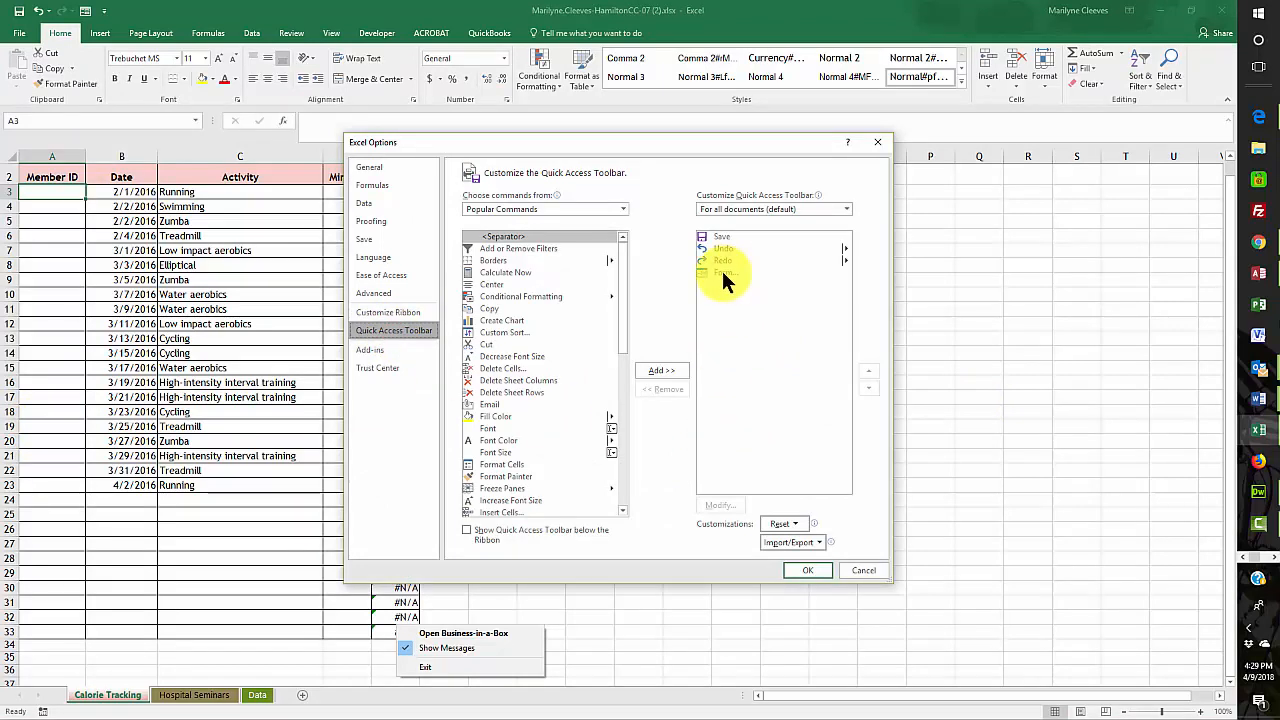
left_click(808, 570)
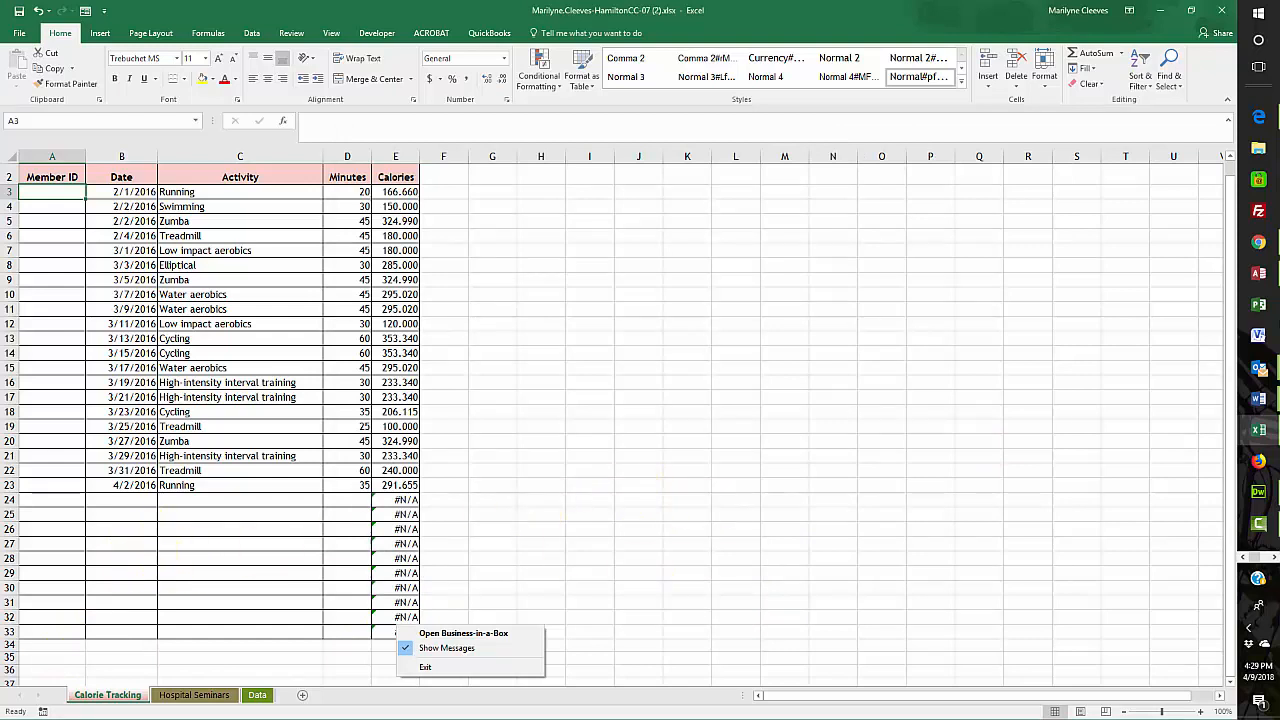
Step: Insert a combo box form control covering cell F8 on the Data sheet, beneath "Select the quarter"
key("alt+Tab")
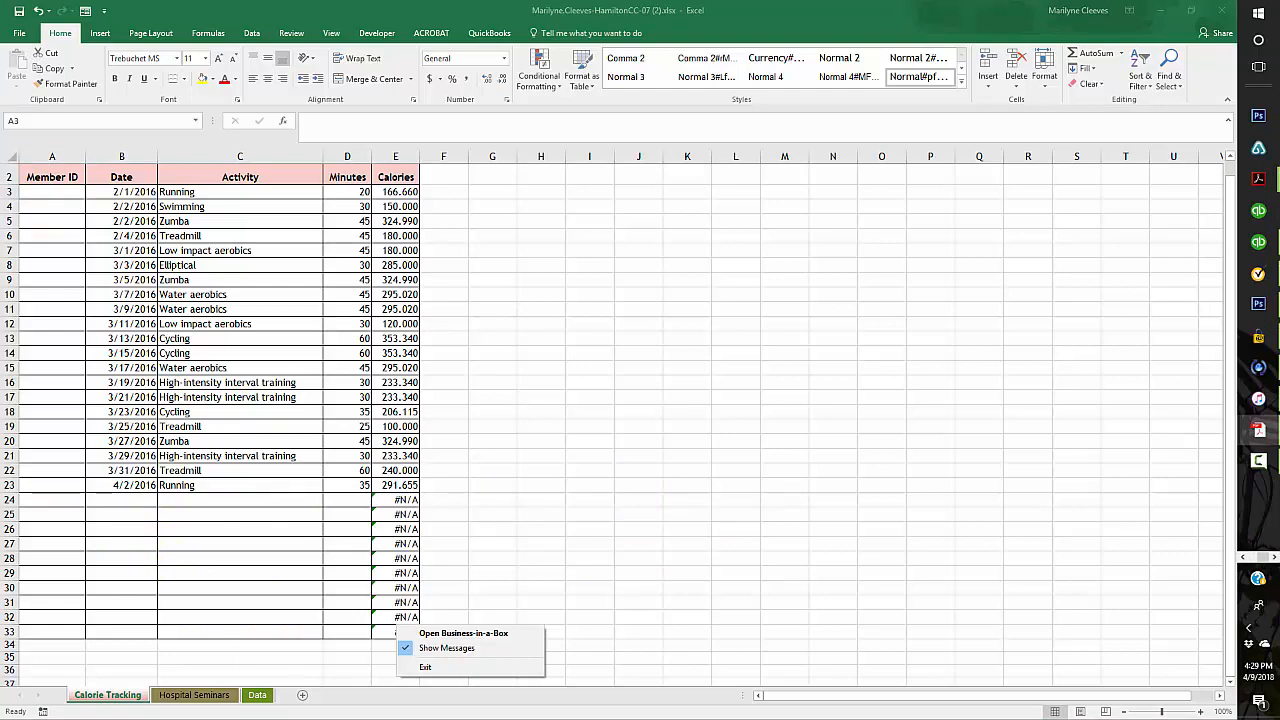
left_click(258, 697)
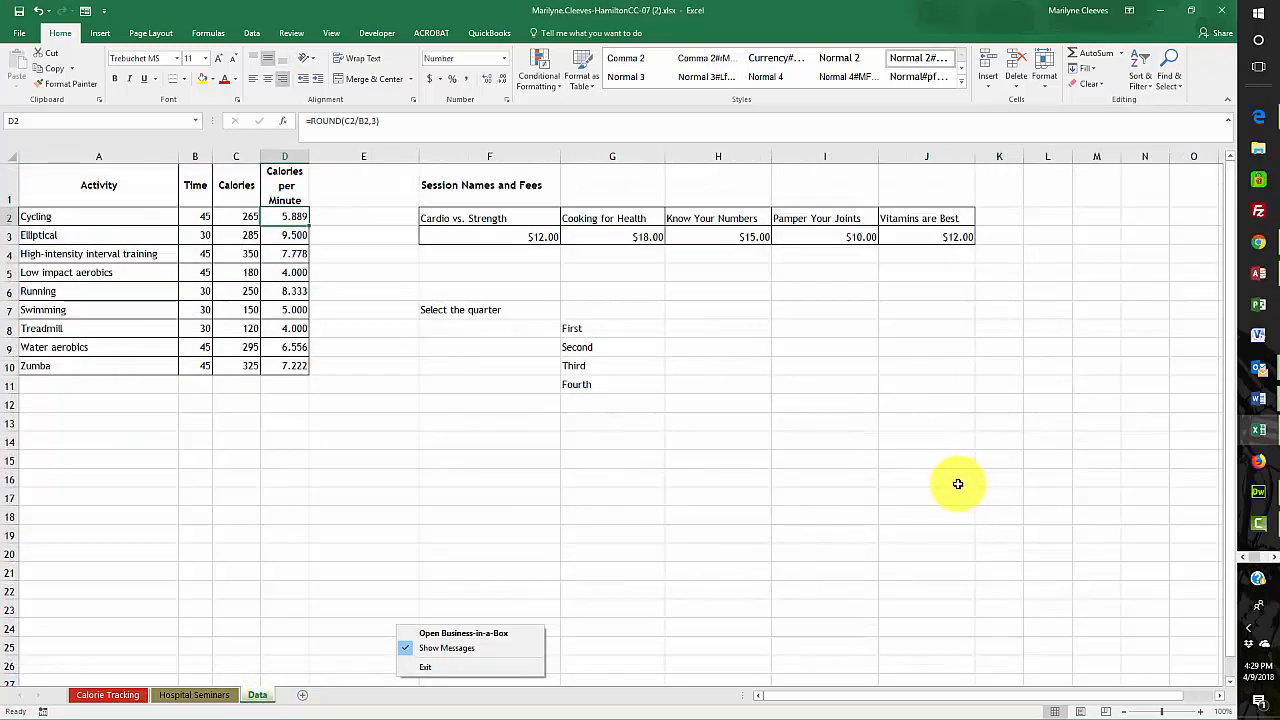
left_click(428, 667)
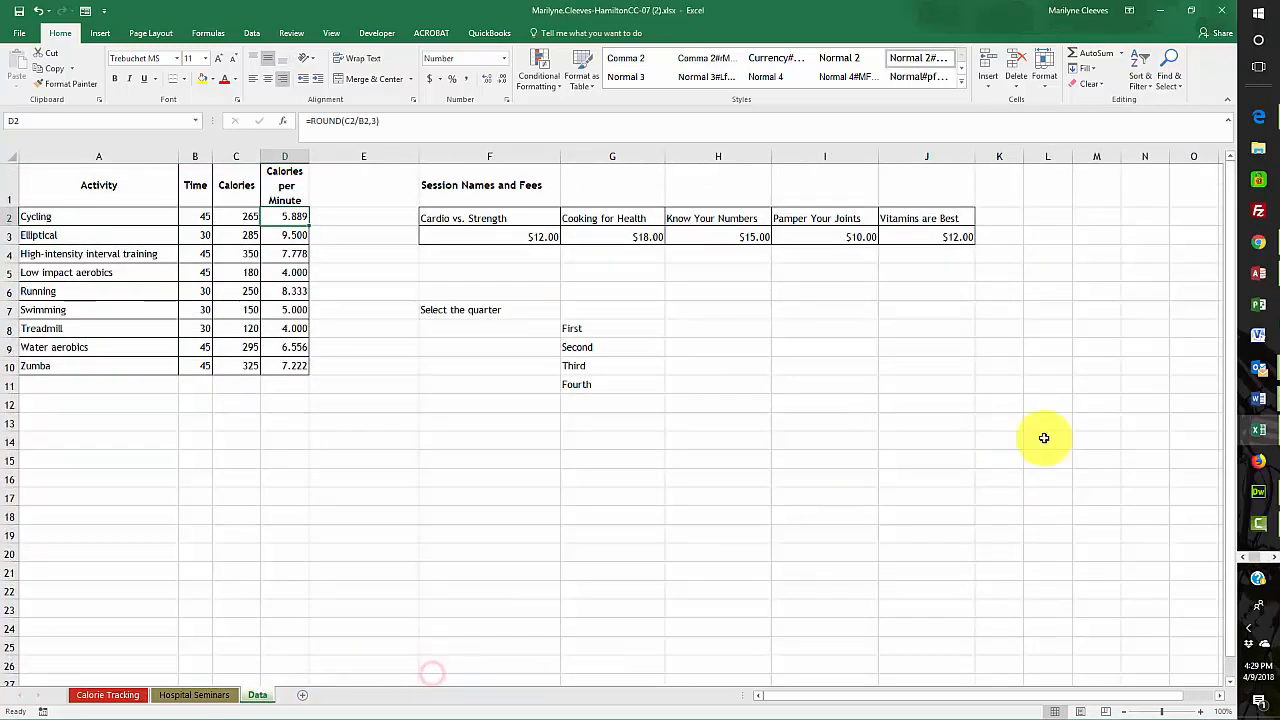
left_click(450, 329)
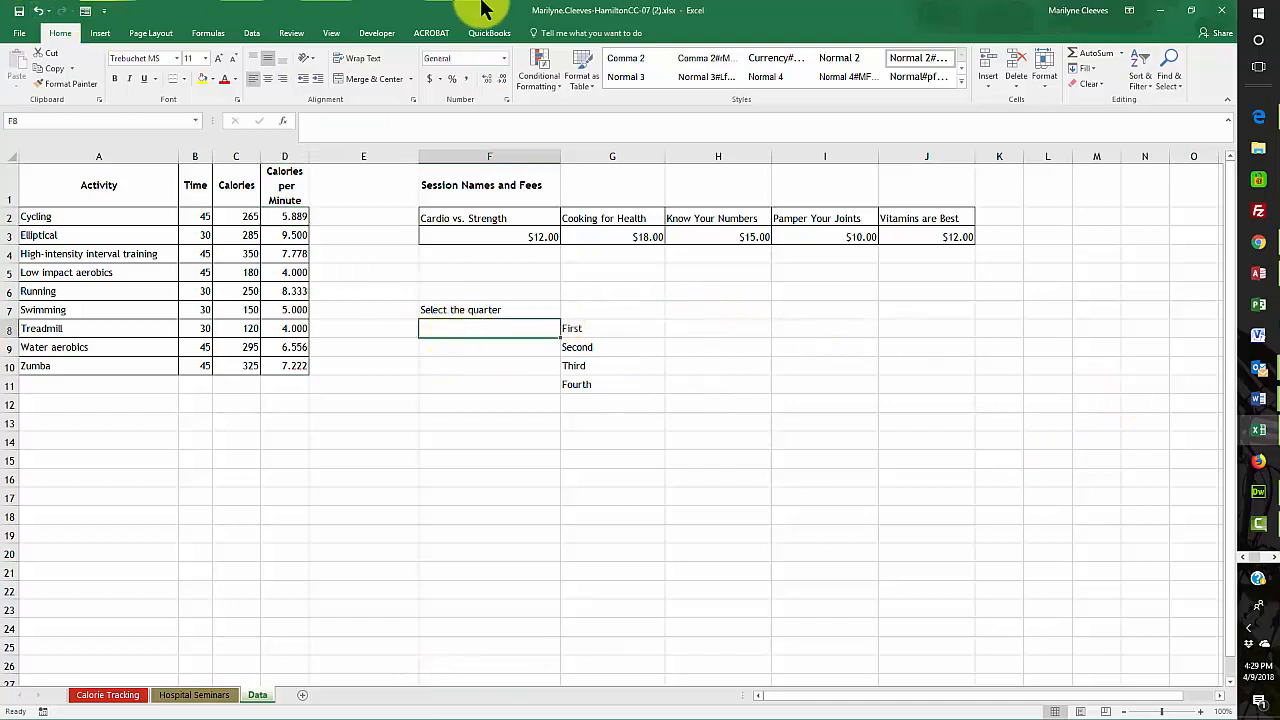
left_click(380, 34)
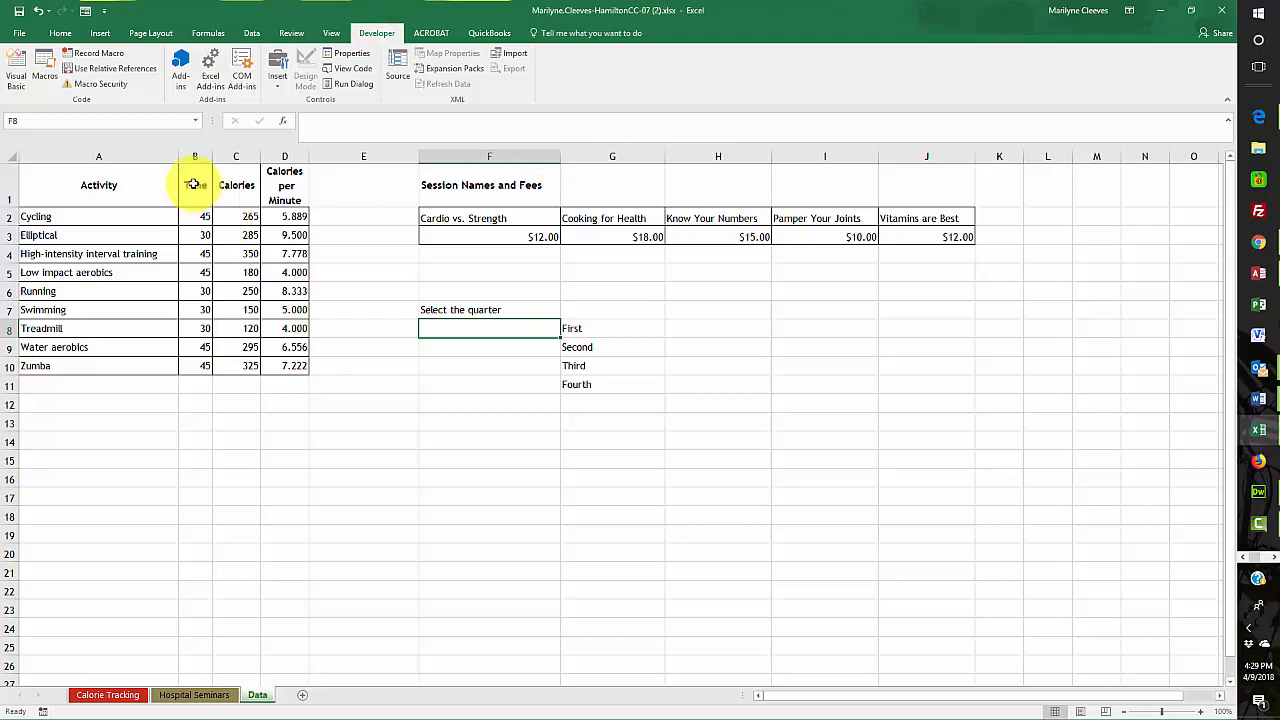
left_click(277, 86)
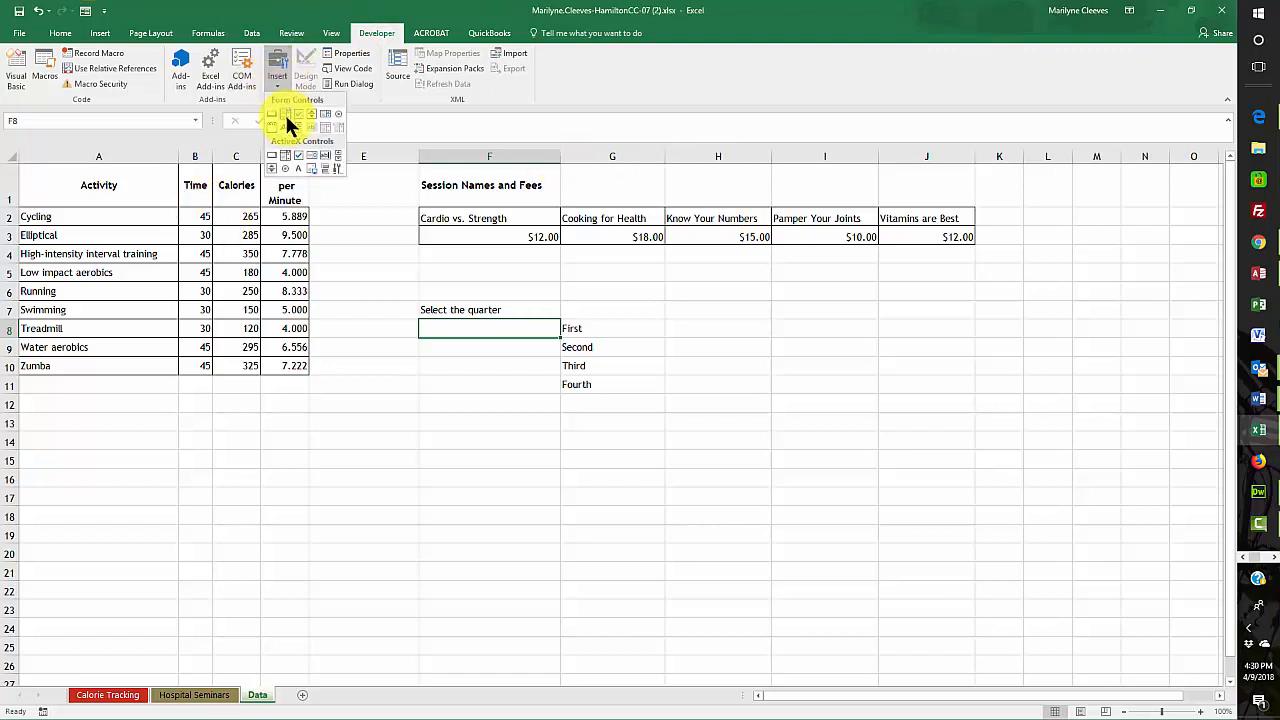
left_click(285, 115)
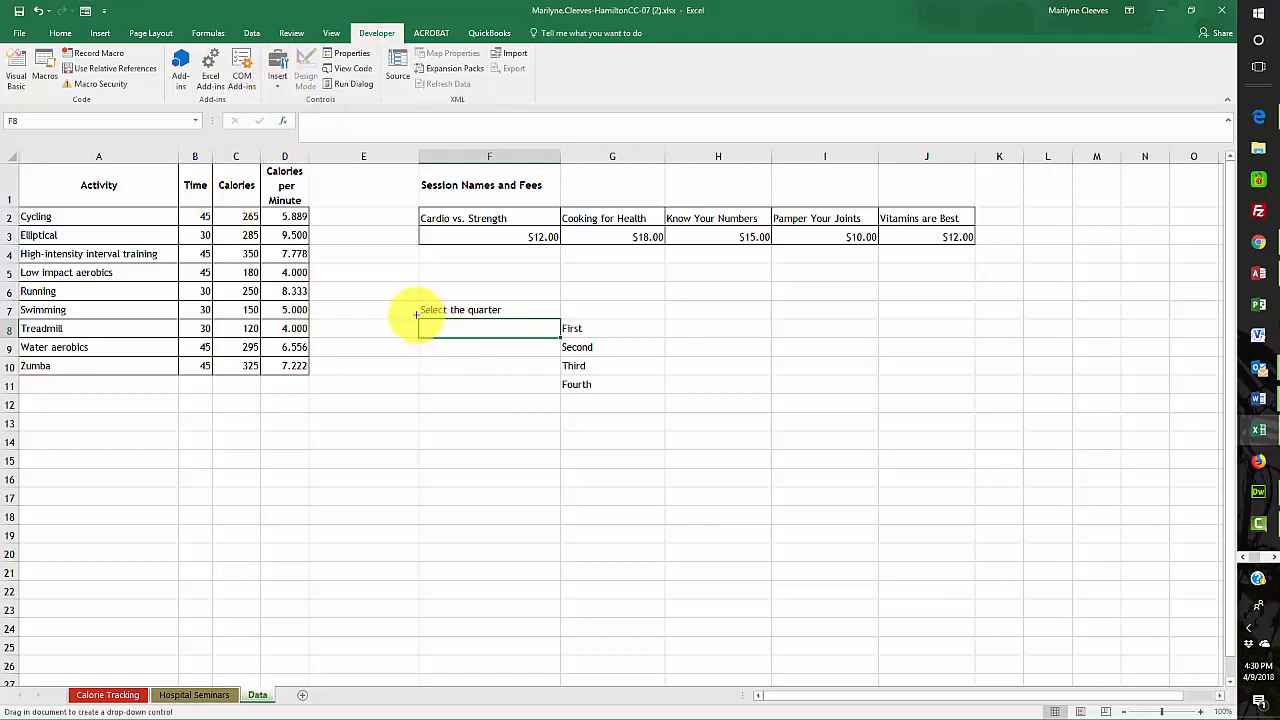
left_click_drag(420, 320, 560, 338)
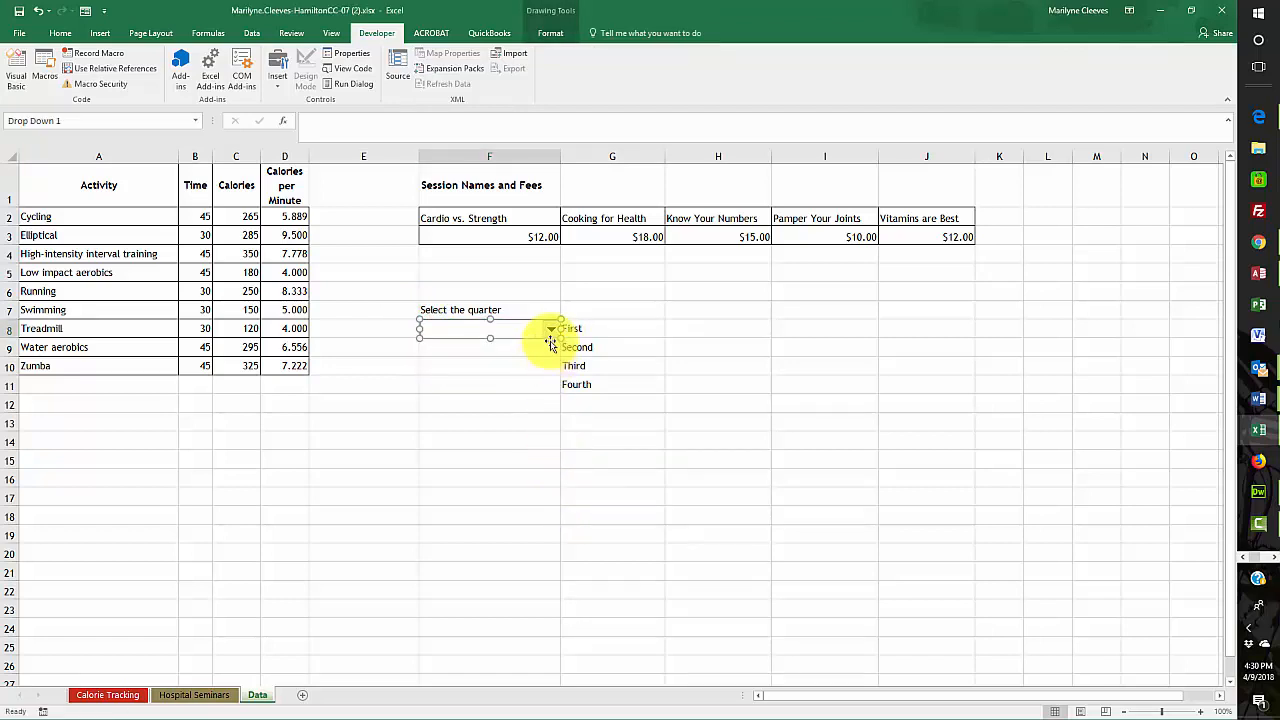
Step: Set the combo box's input range to the quarter names in $G$8:$G$11
right_click(478, 330)
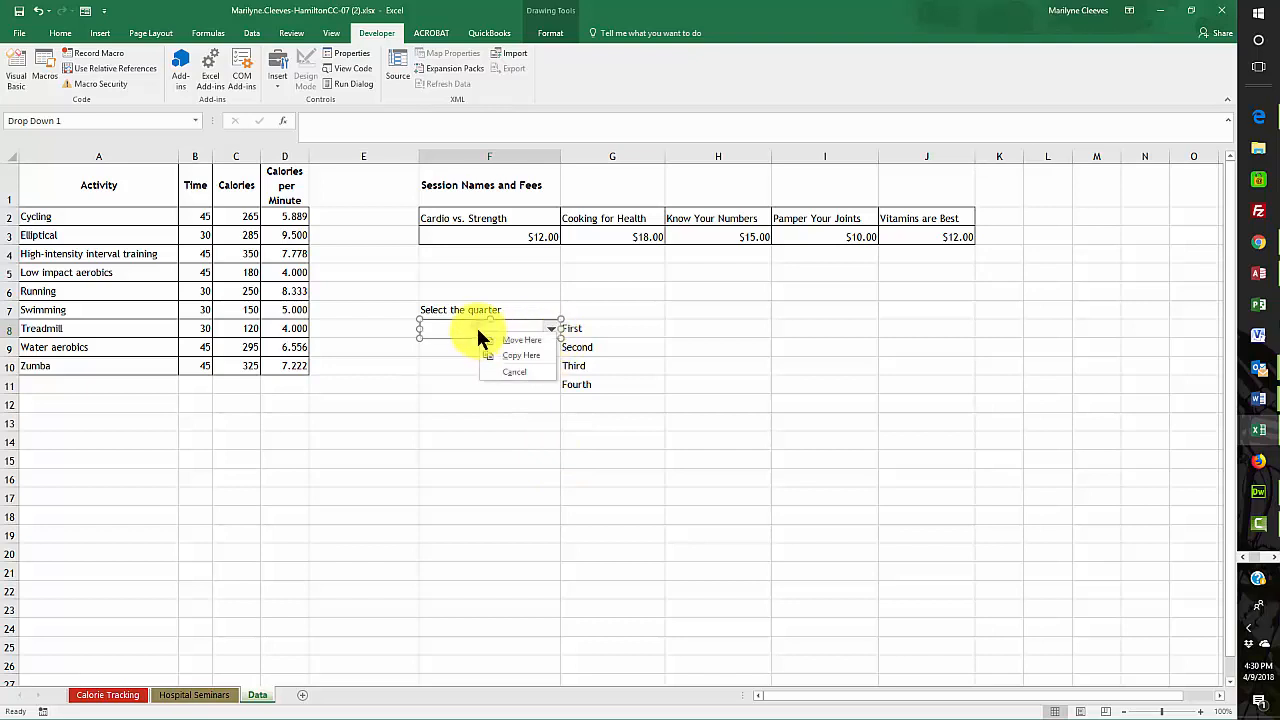
right_click(462, 329)
right_click(462, 328)
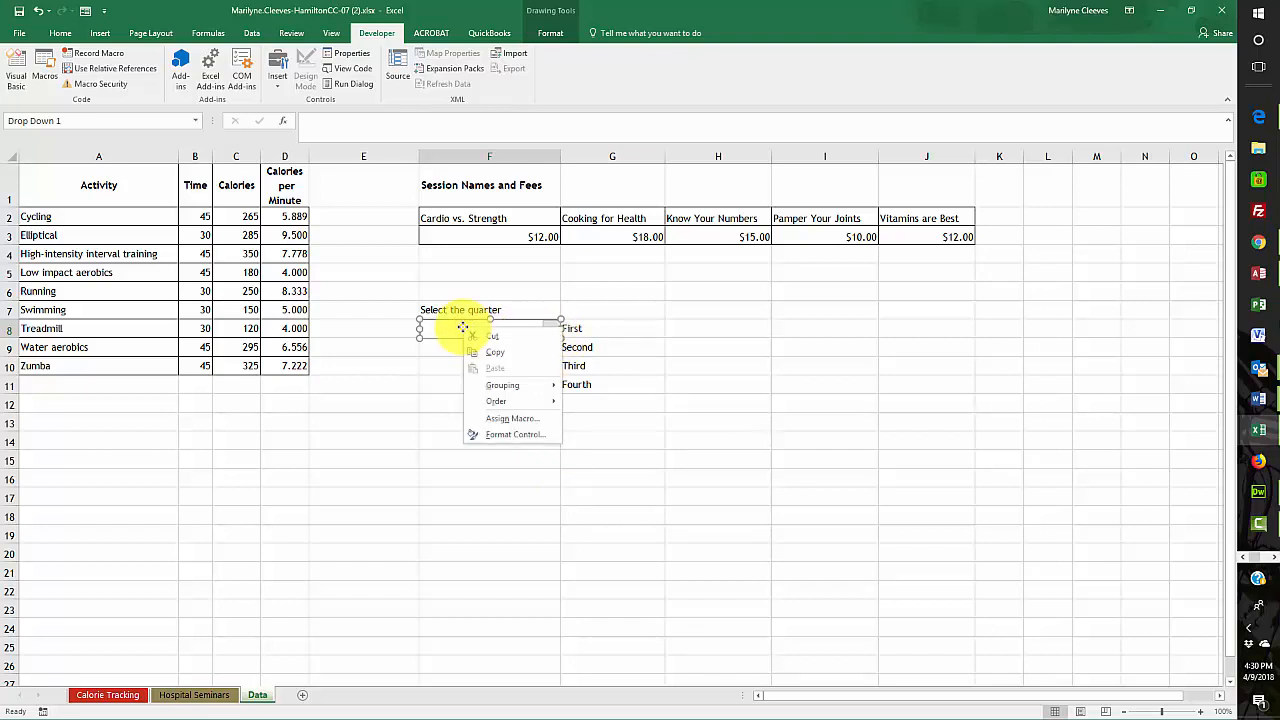
left_click(508, 436)
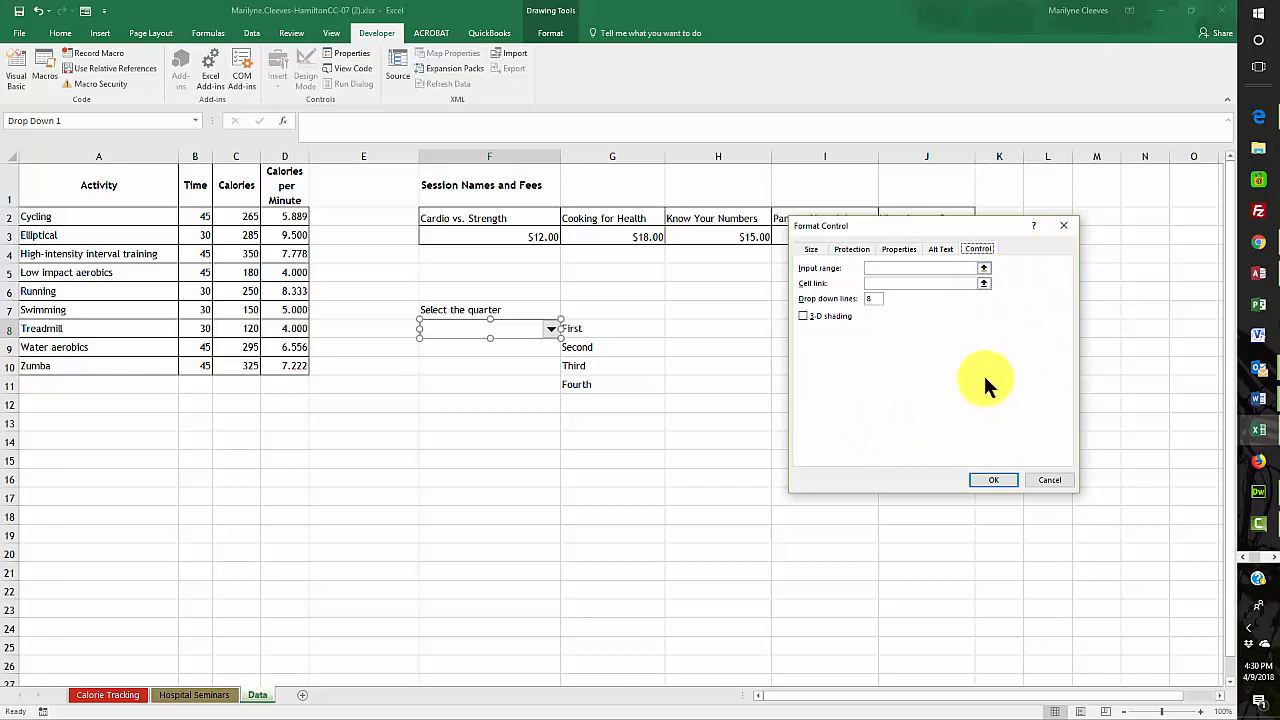
left_click(985, 270)
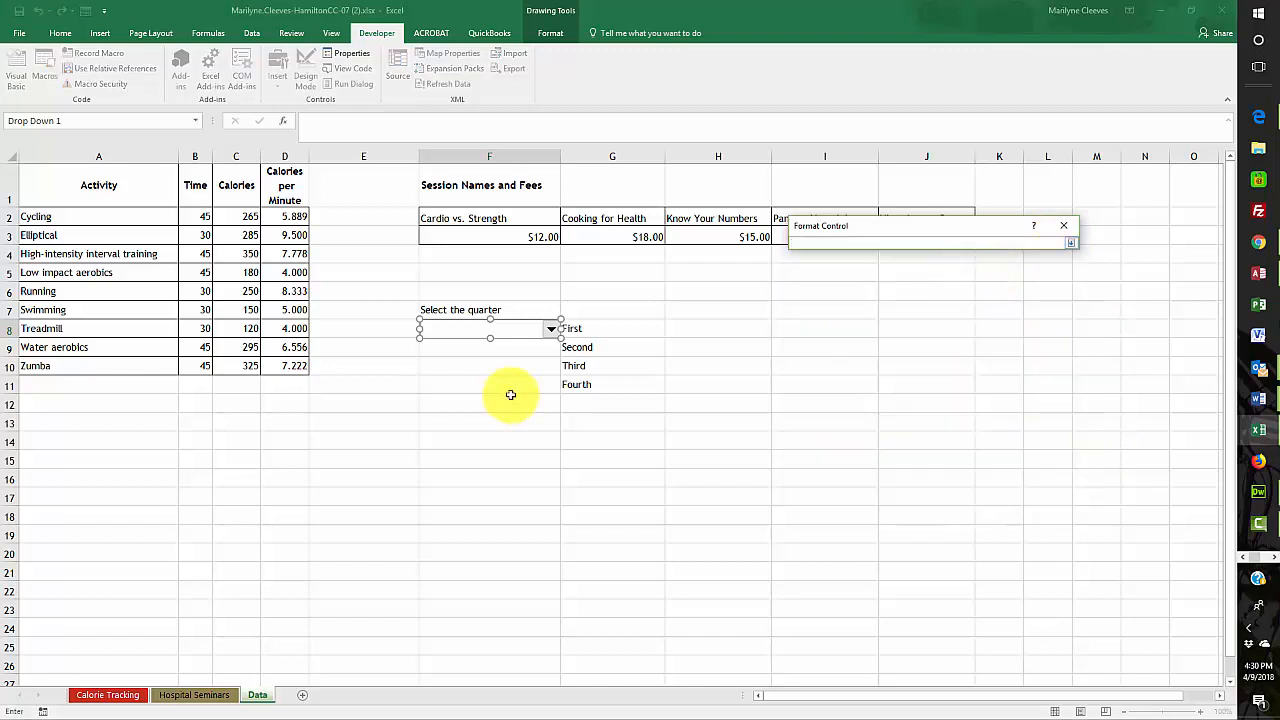
left_click_drag(571, 330, 580, 386)
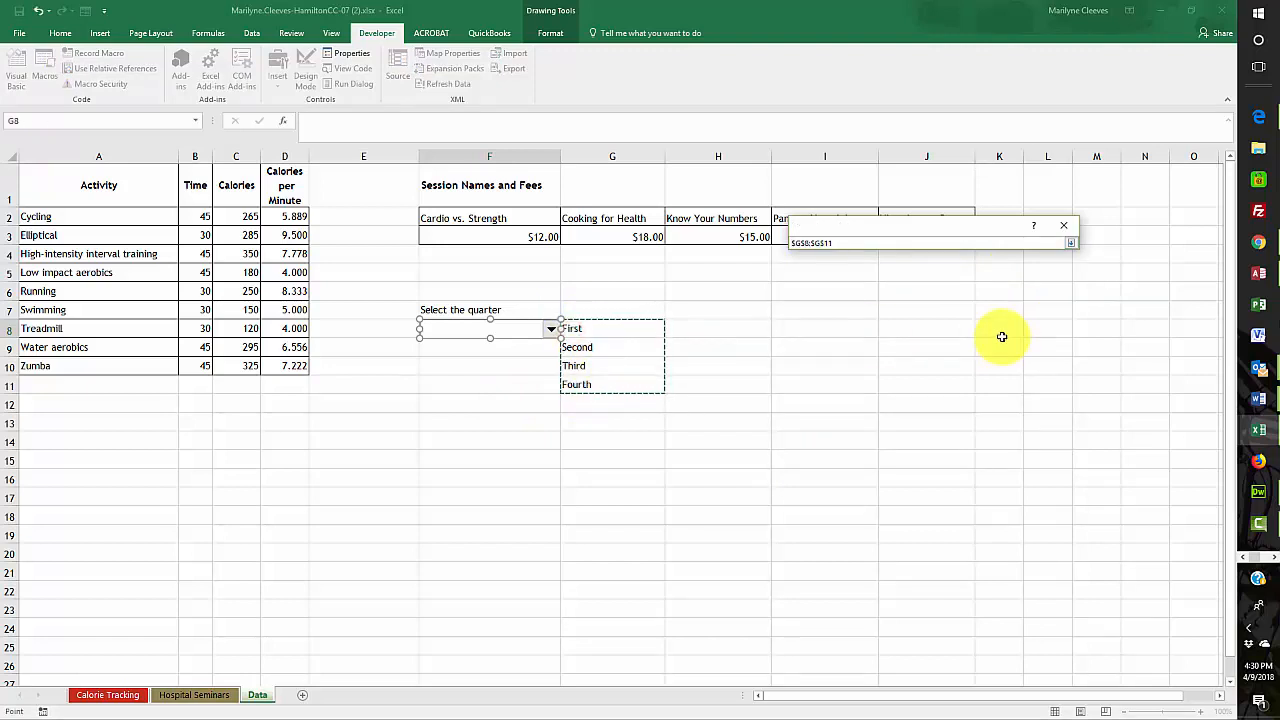
key("Return")
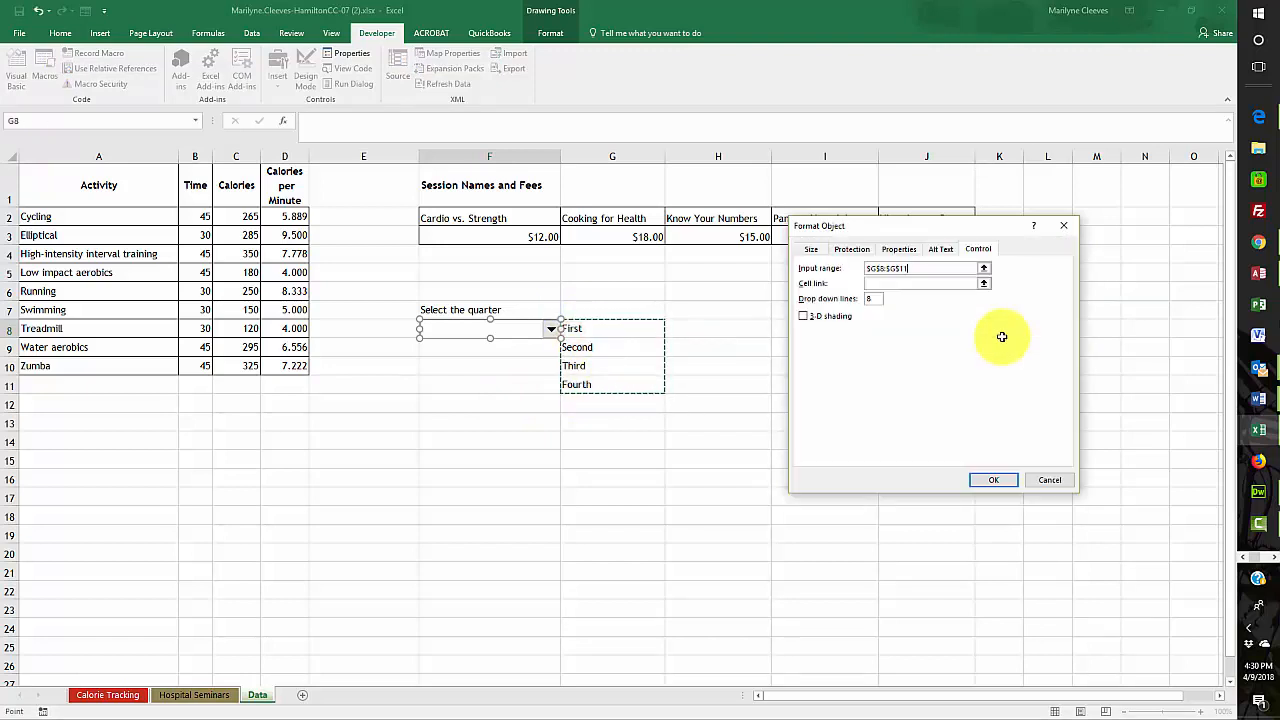
Step: Link the quarter combo box to cell F8 and apply the control settings
left_click(869, 284)
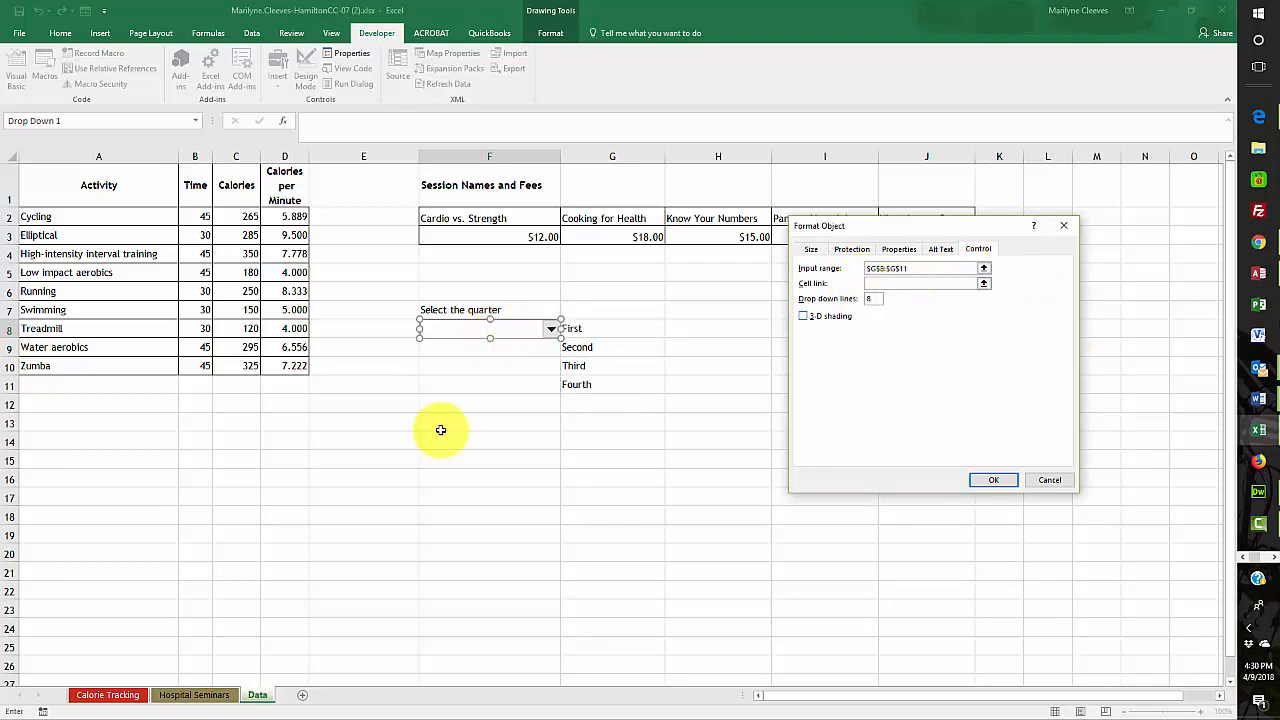
left_click(451, 349)
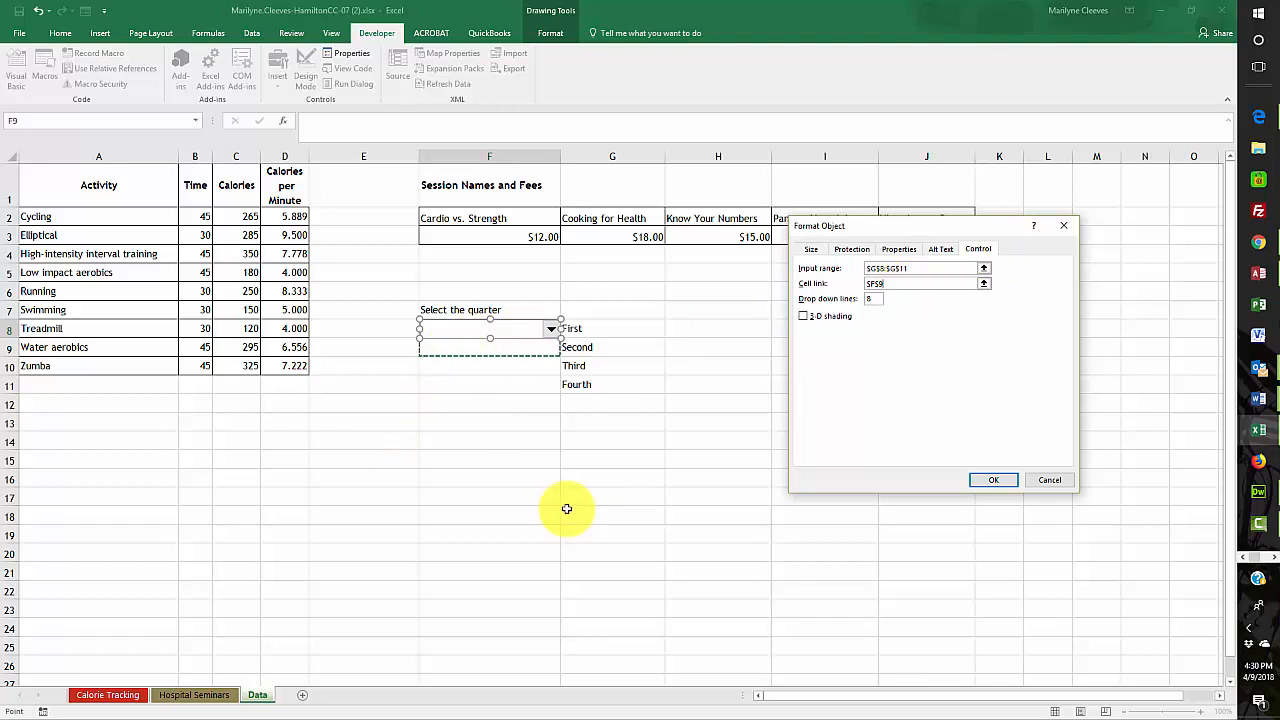
left_click(886, 283)
type("F8")
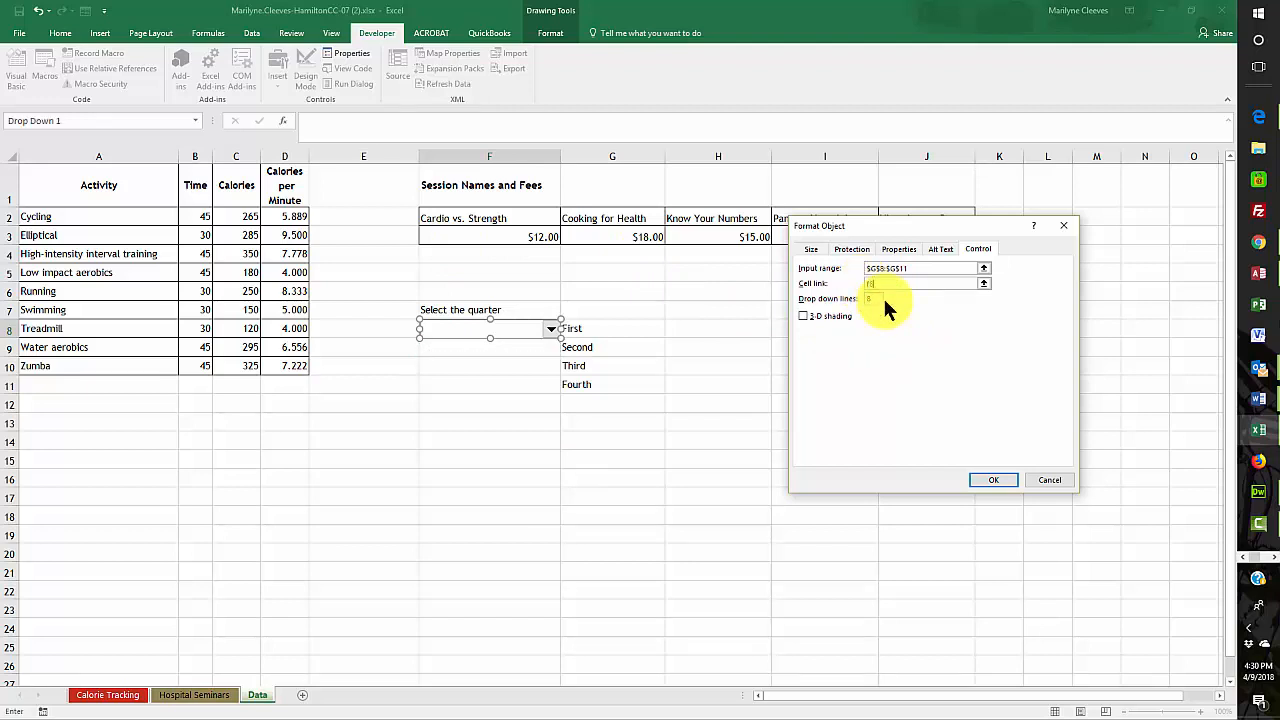
left_click(990, 480)
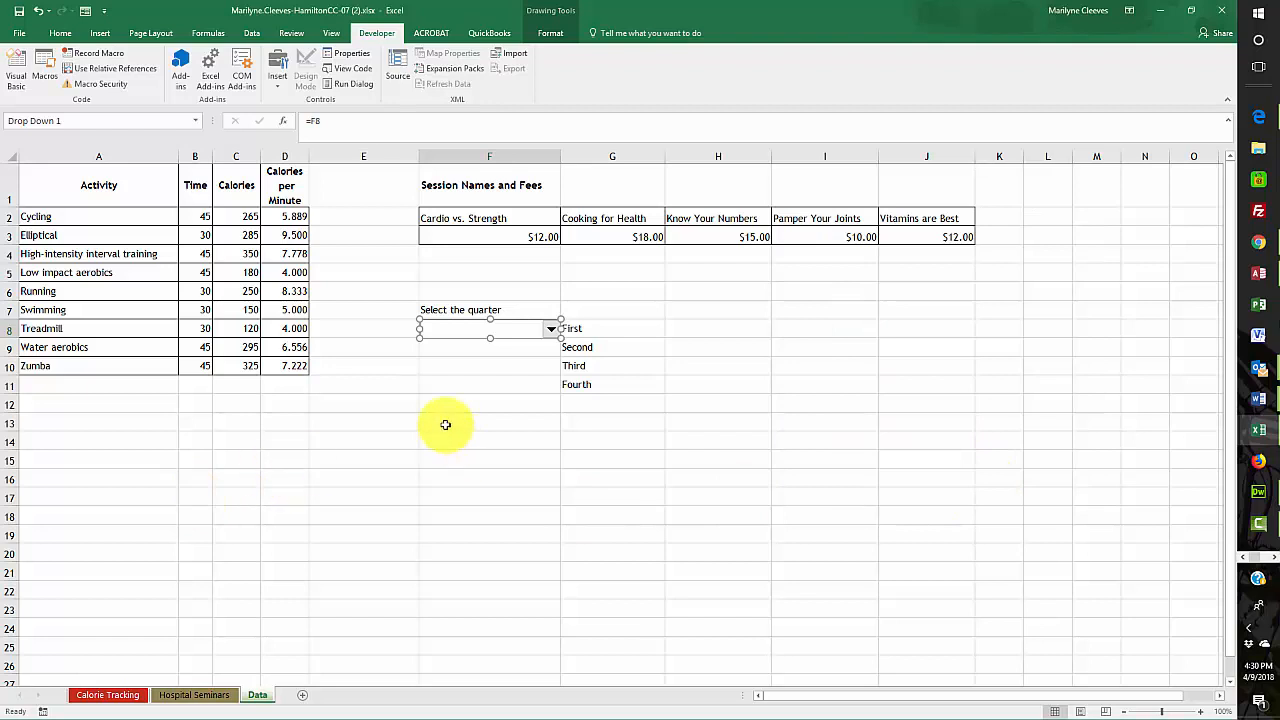
Step: Choose Second in the quarter combo box and save the workbook
left_click(429, 364)
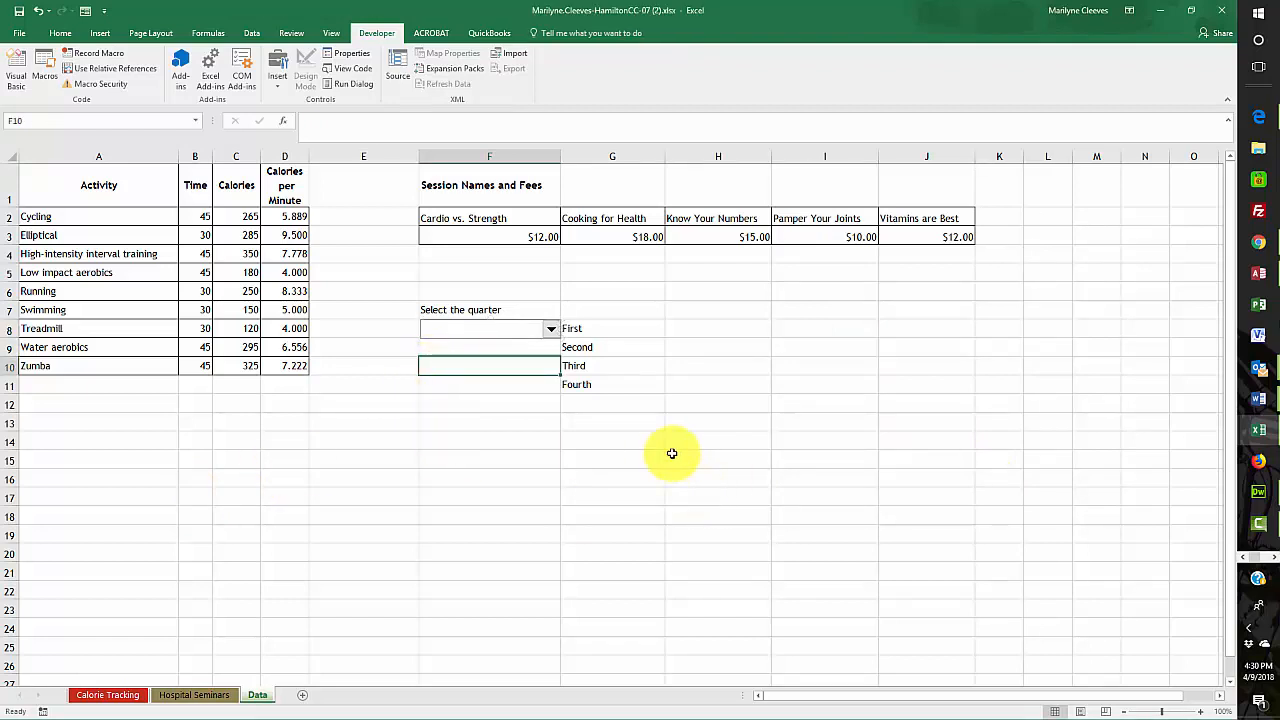
left_click(550, 330)
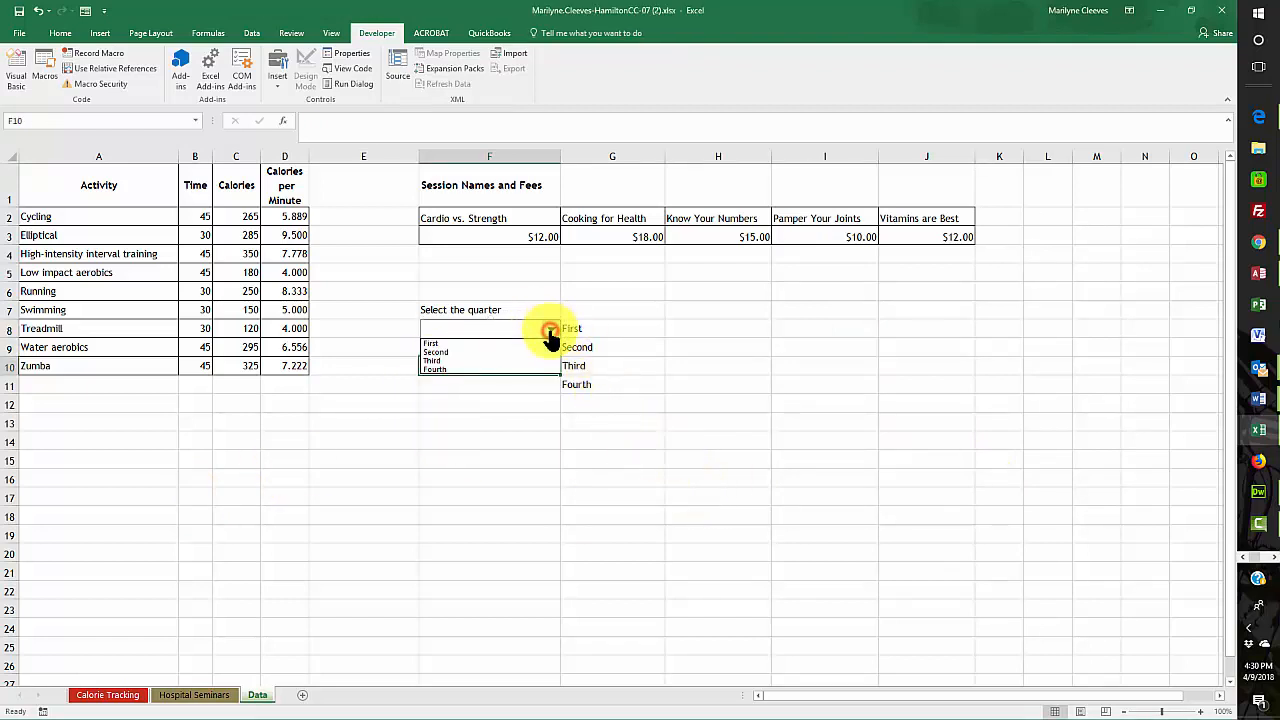
left_click(462, 351)
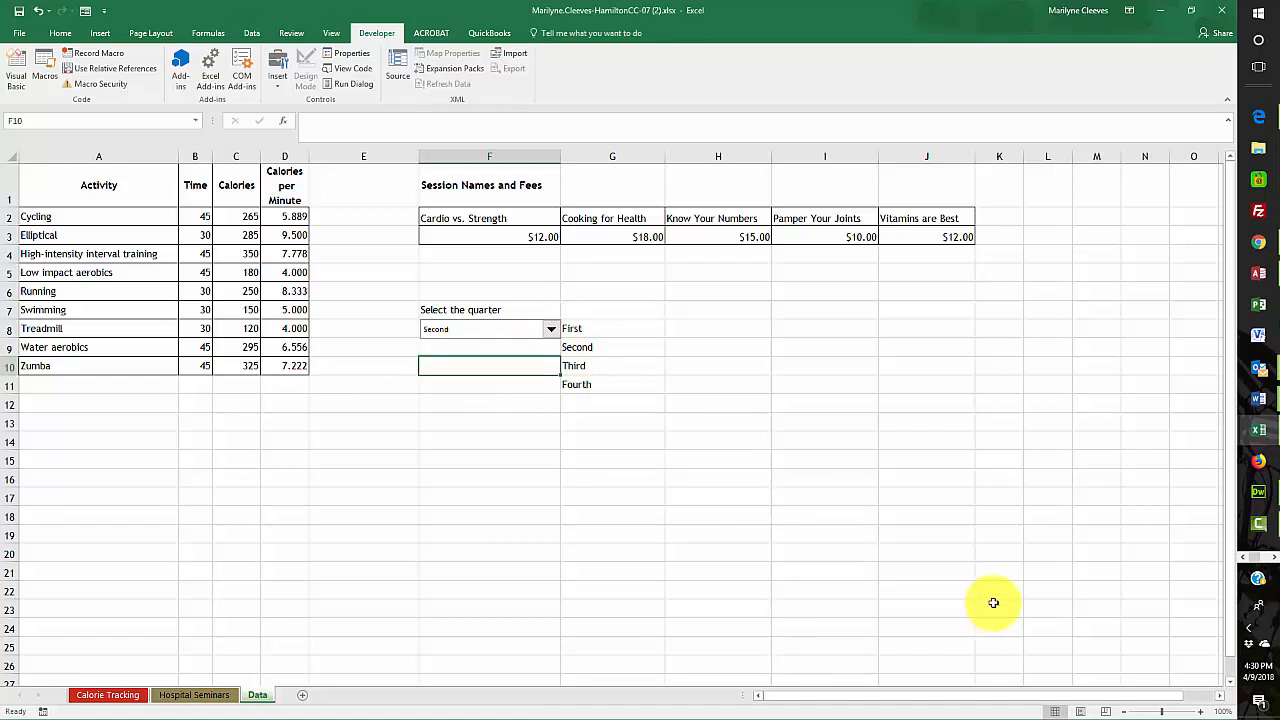
left_click(16, 14)
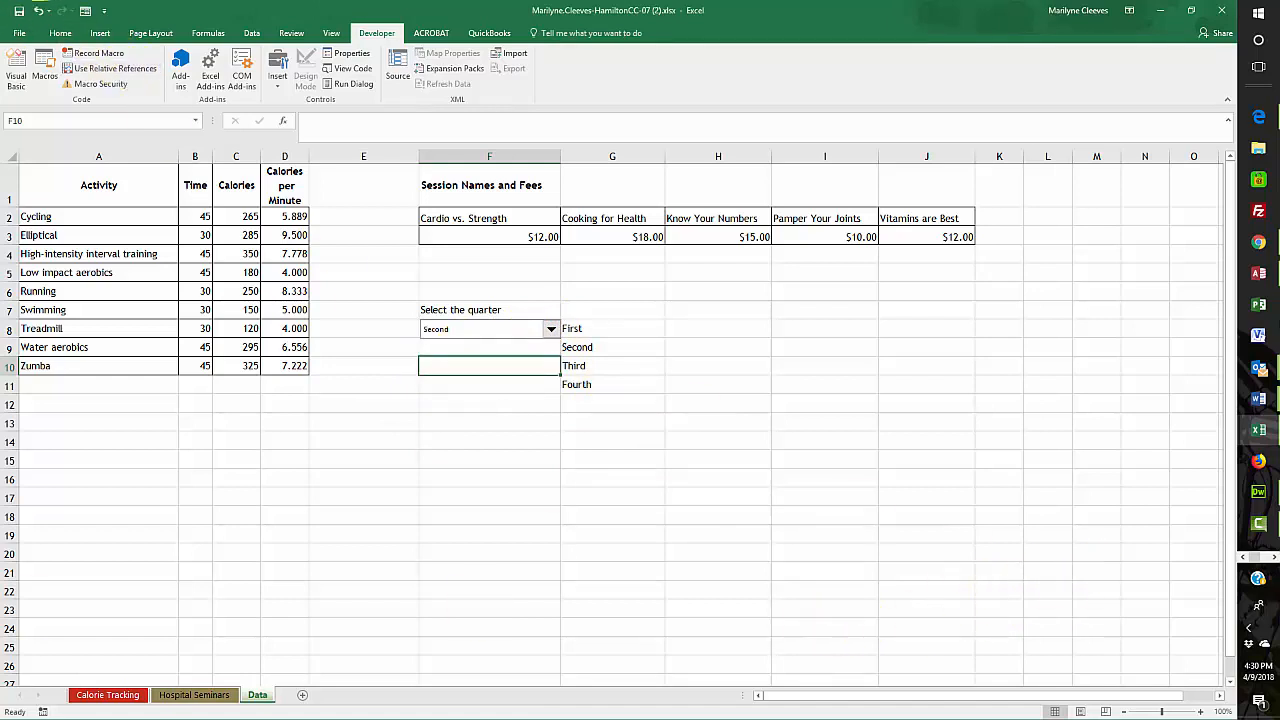
key("alt+Tab")
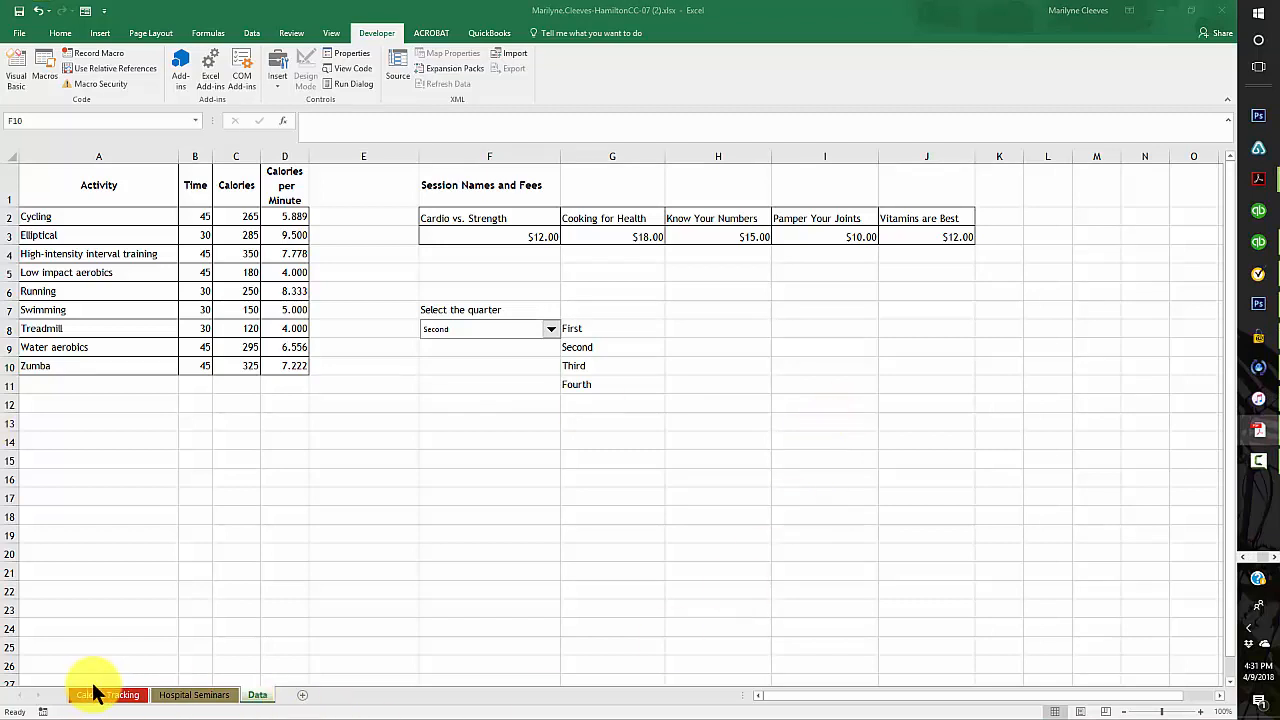
Step: Start a CONCAT formula in cell D4 of the Hospital Seminars sheet, nesting the array form of INDEX in it
left_click(203, 695)
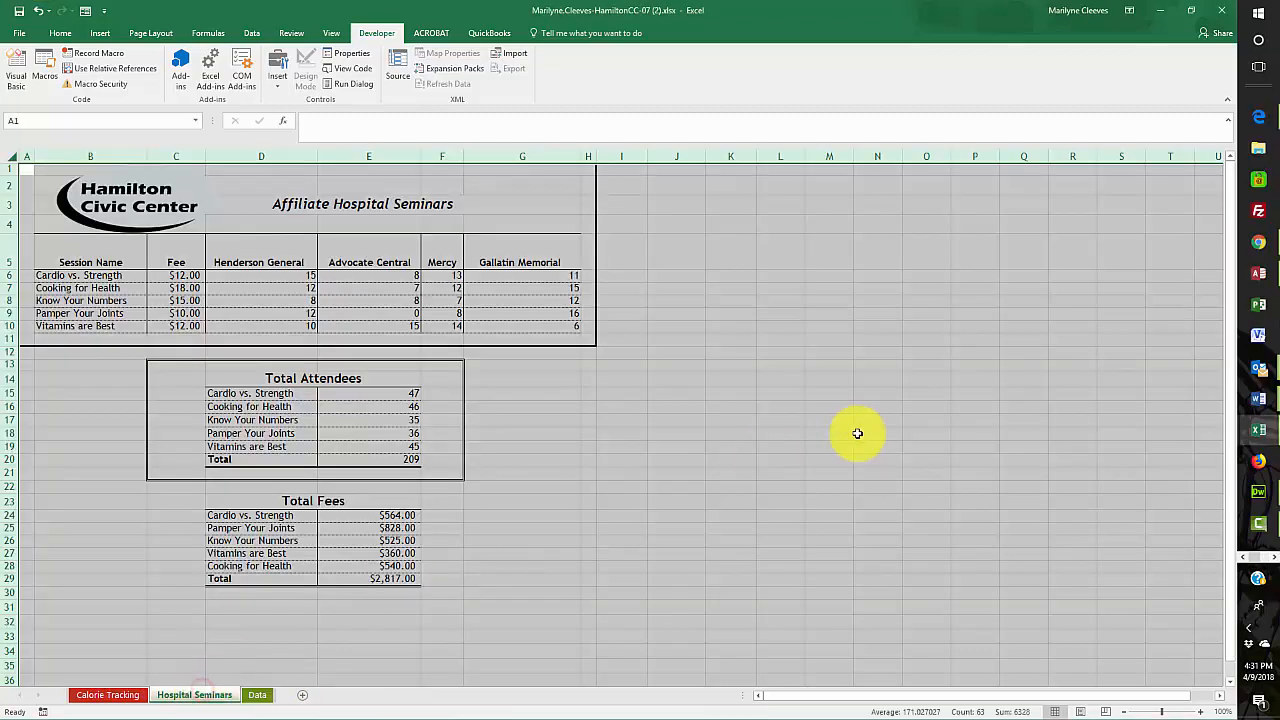
left_click(250, 225)
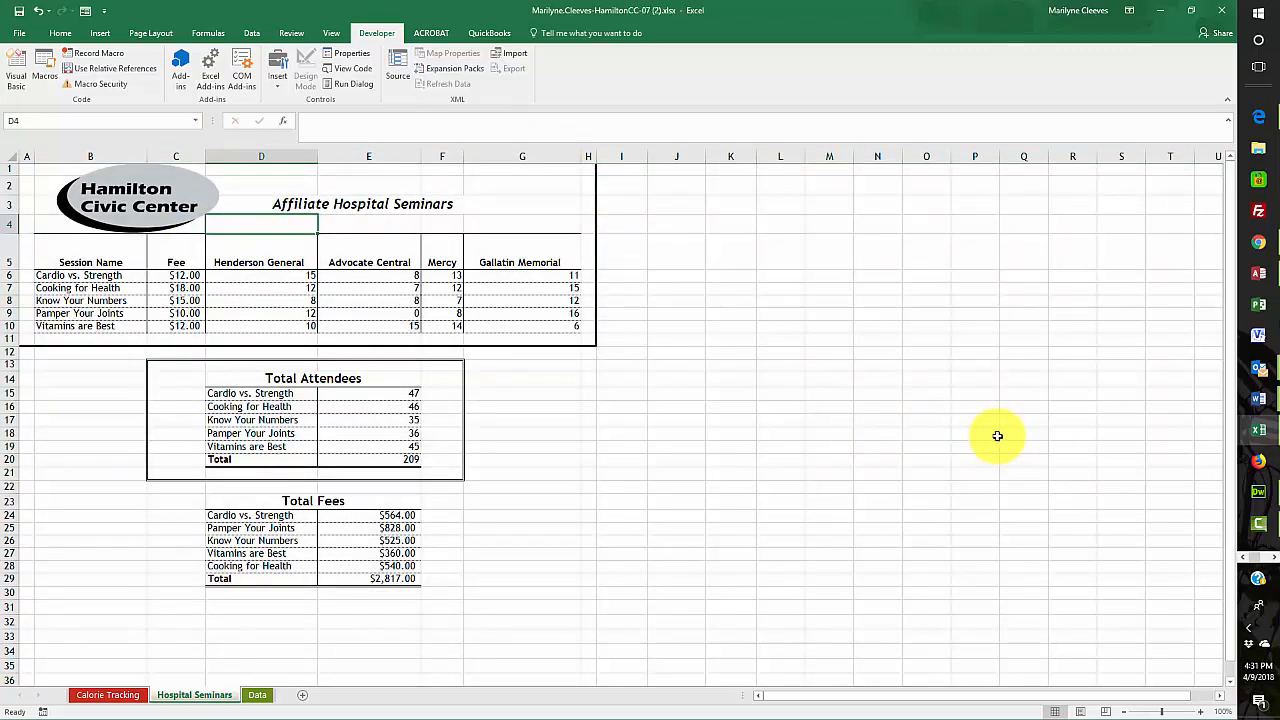
left_click(203, 32)
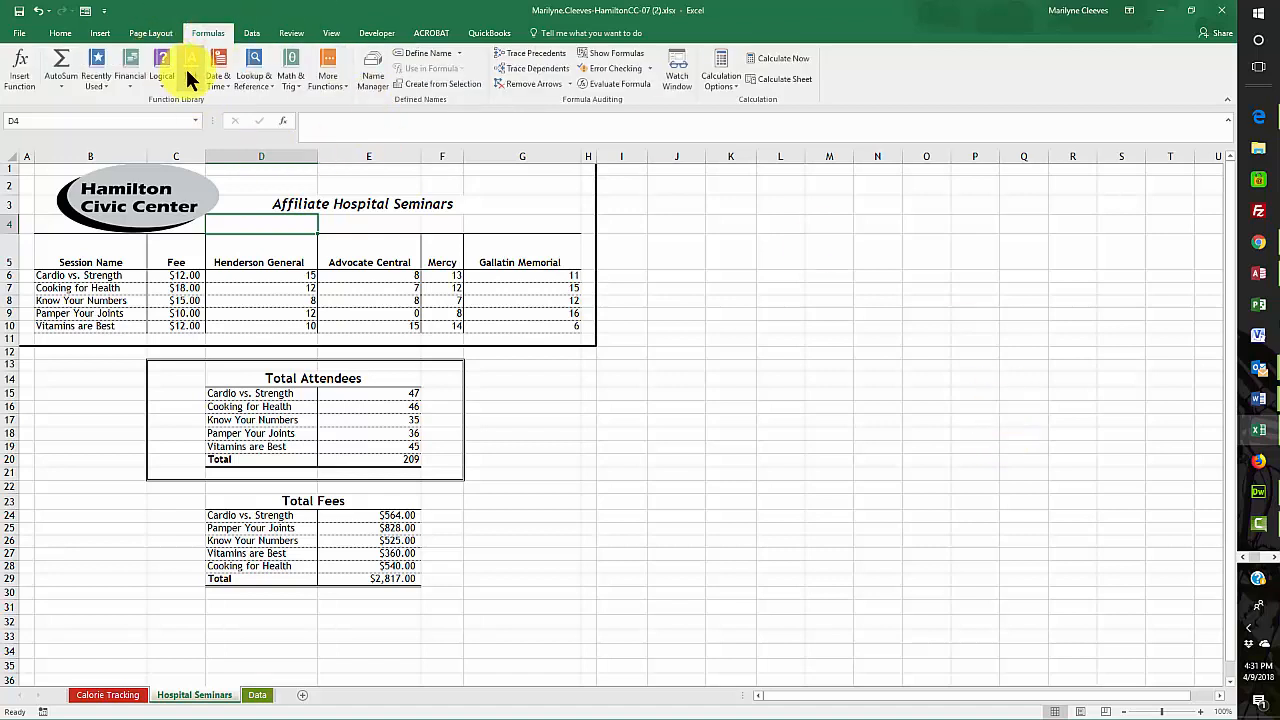
left_click(186, 67)
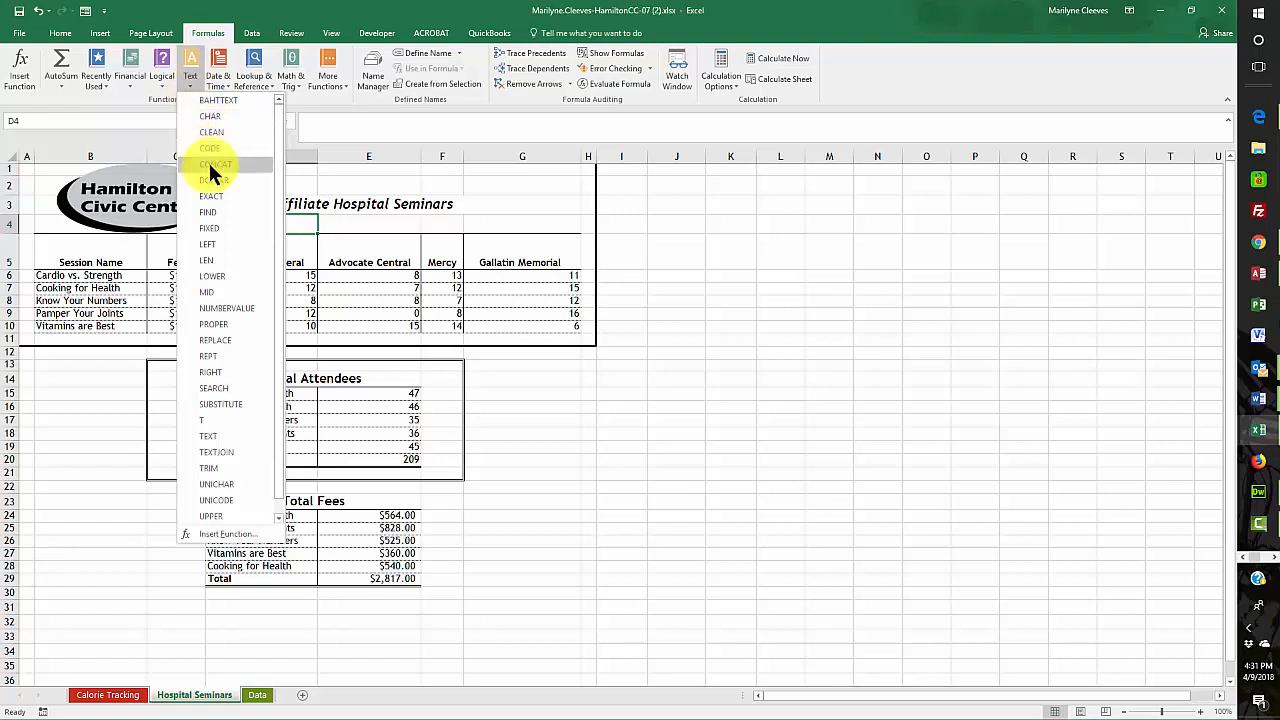
left_click(212, 164)
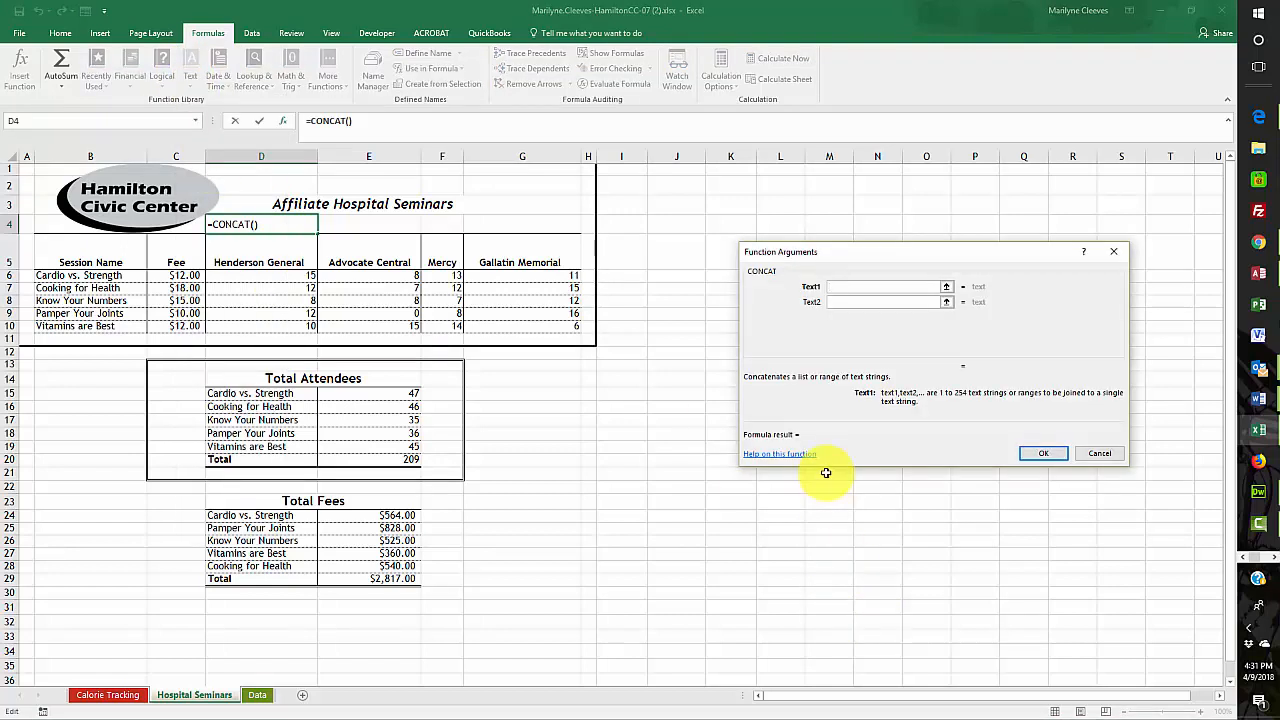
left_click(195, 120)
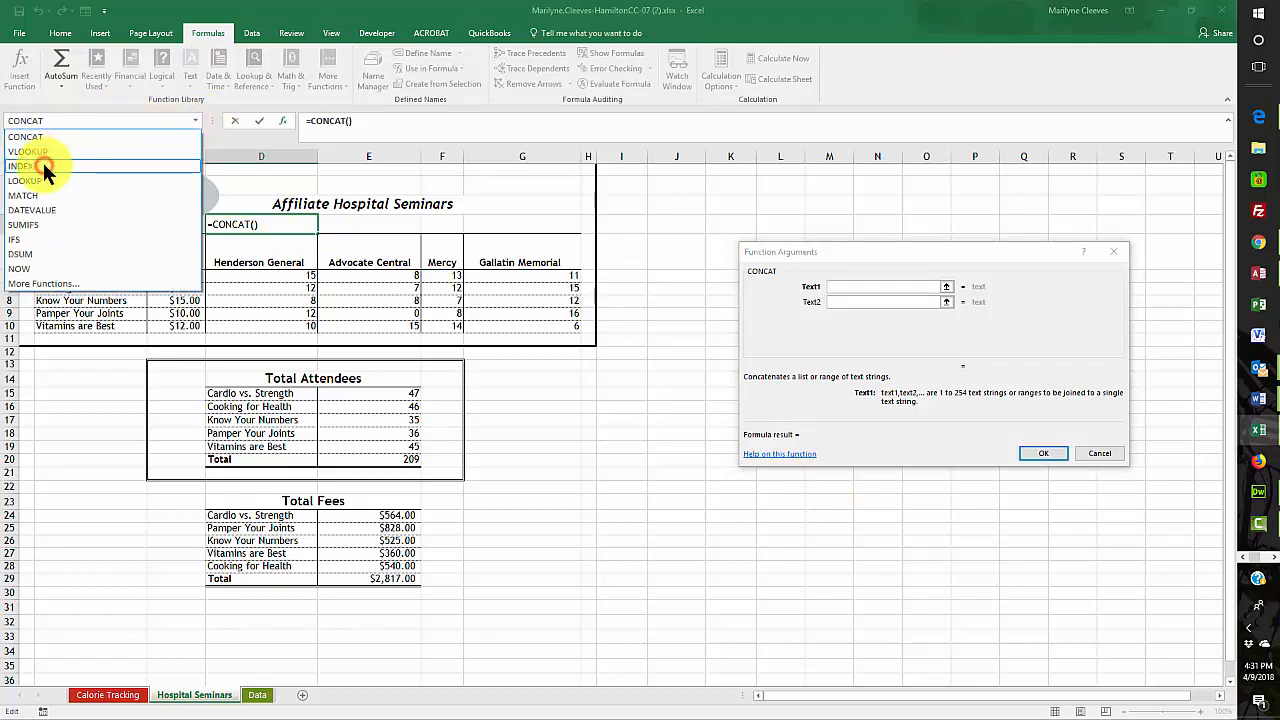
left_click(44, 166)
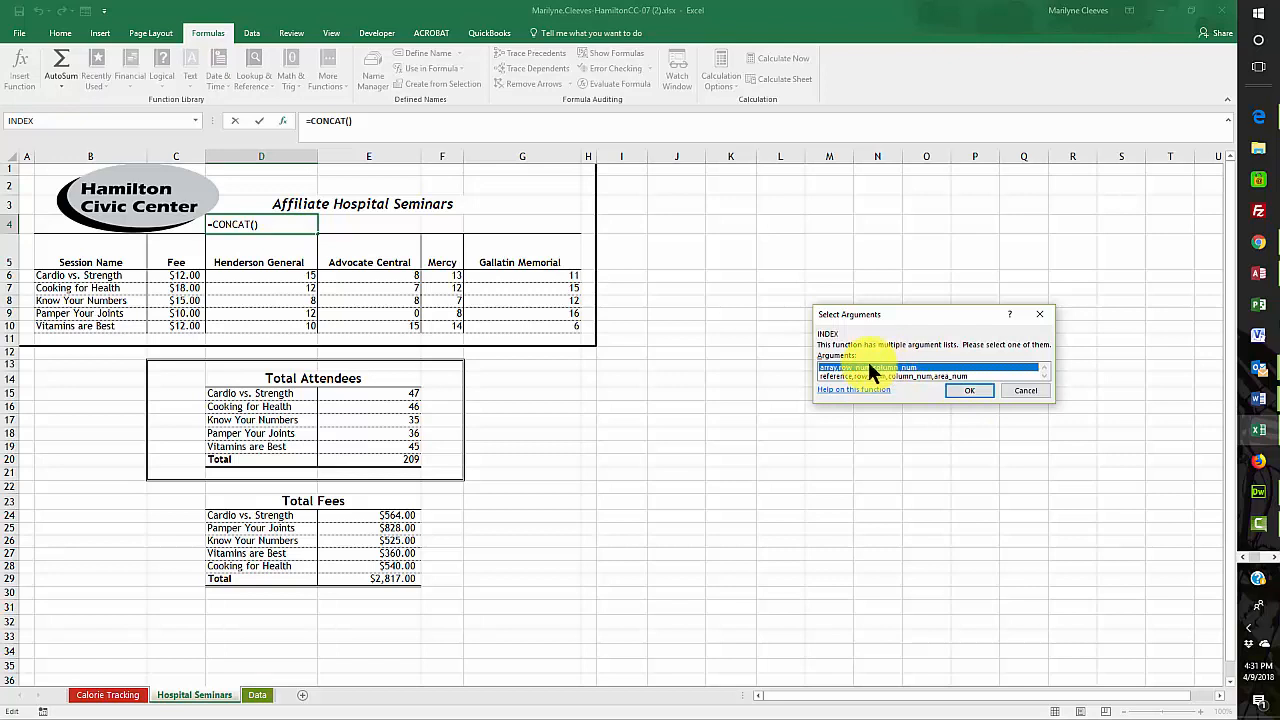
left_click(967, 390)
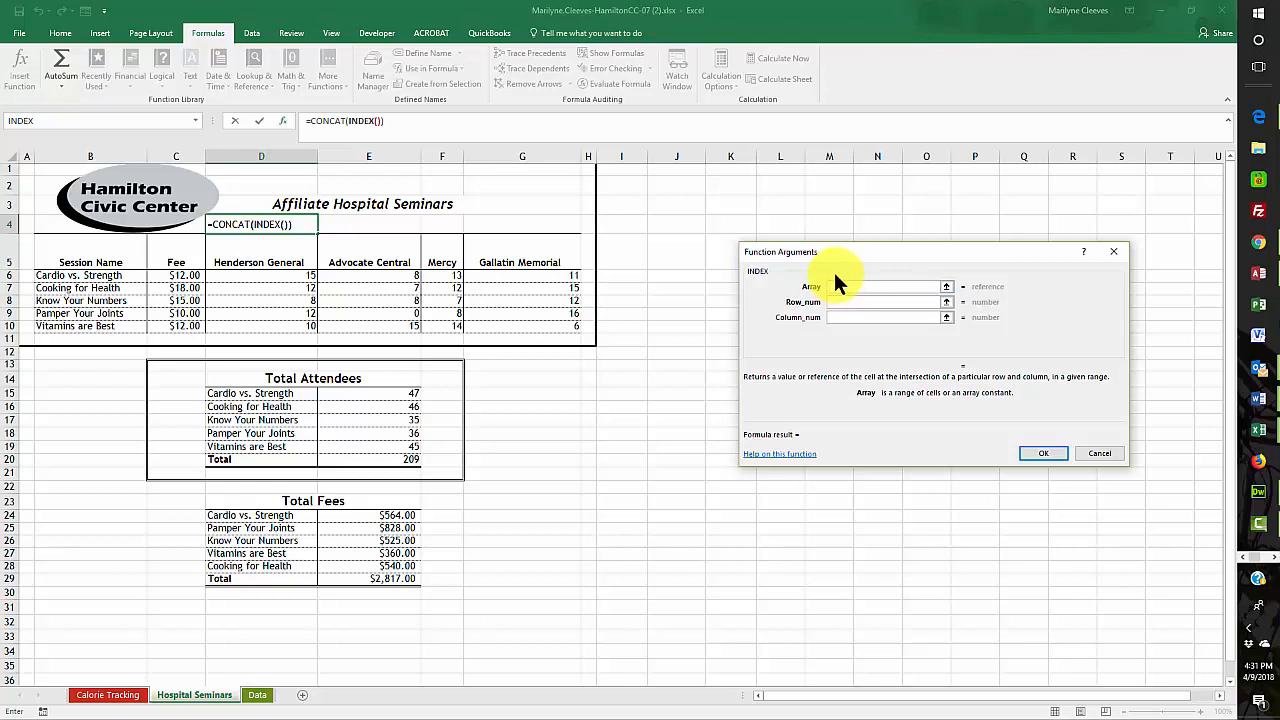
Step: Set the INDEX array to the quarter names on the Data sheet as the absolute range Data!$G$8:$G$11
left_click(258, 698)
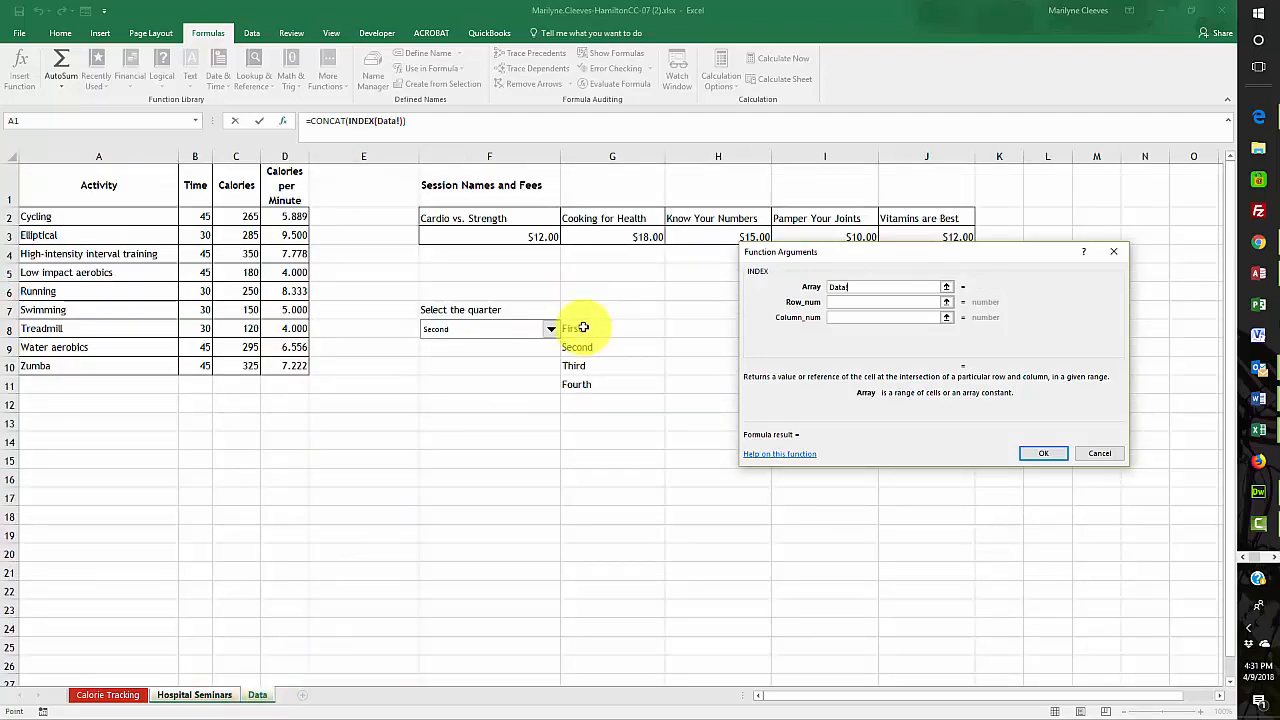
left_click_drag(580, 329, 579, 390)
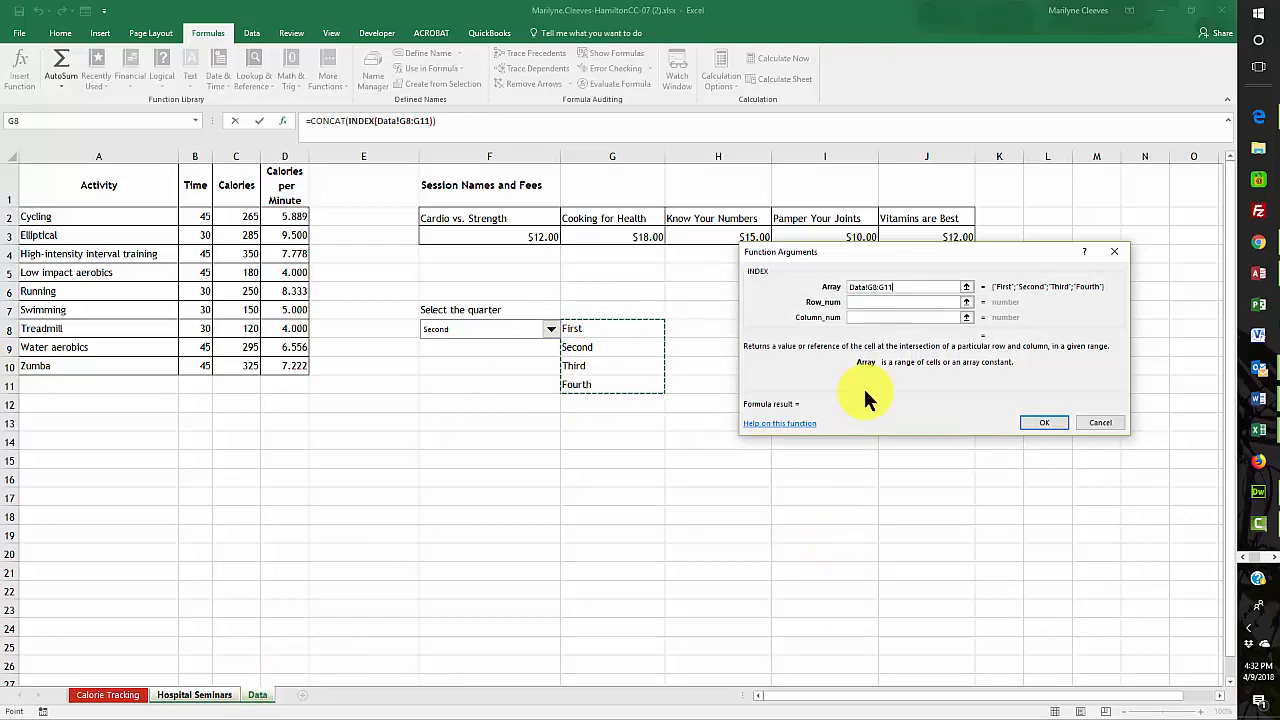
key("F4")
Step: Set the INDEX row number to Data!F8, leave the column number empty, and complete the formula
left_click(864, 301)
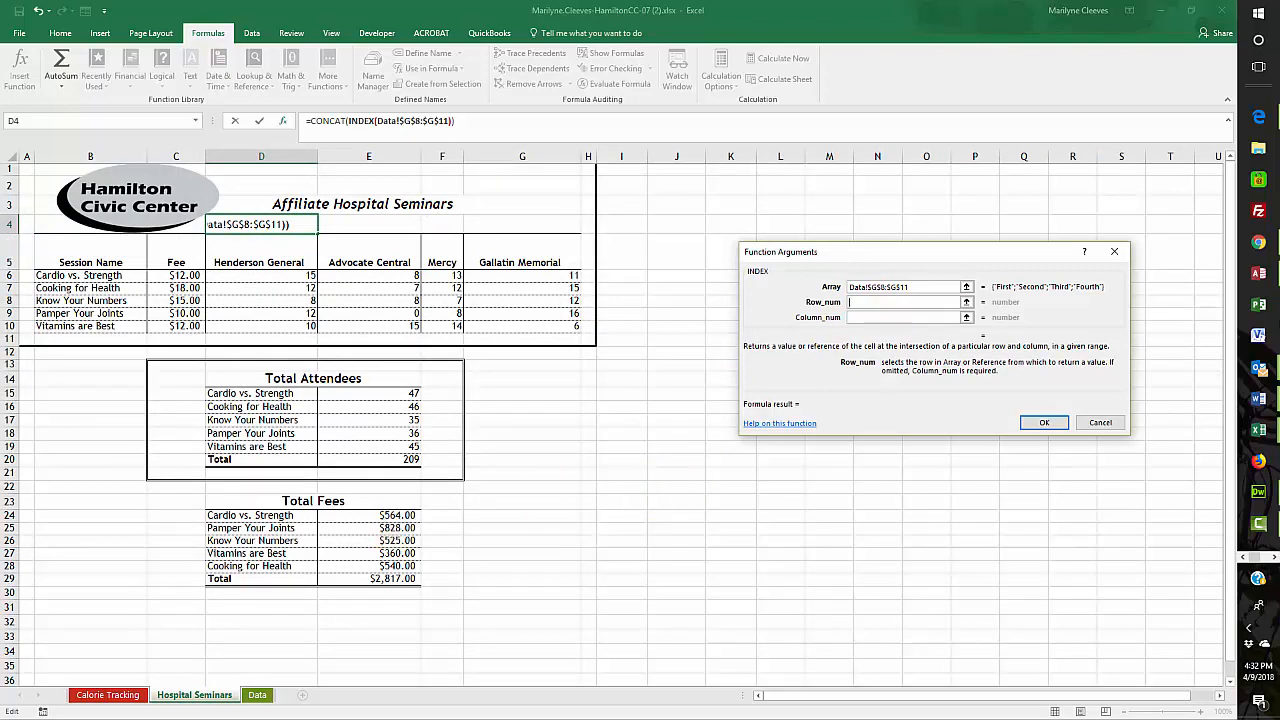
key("alt+Tab")
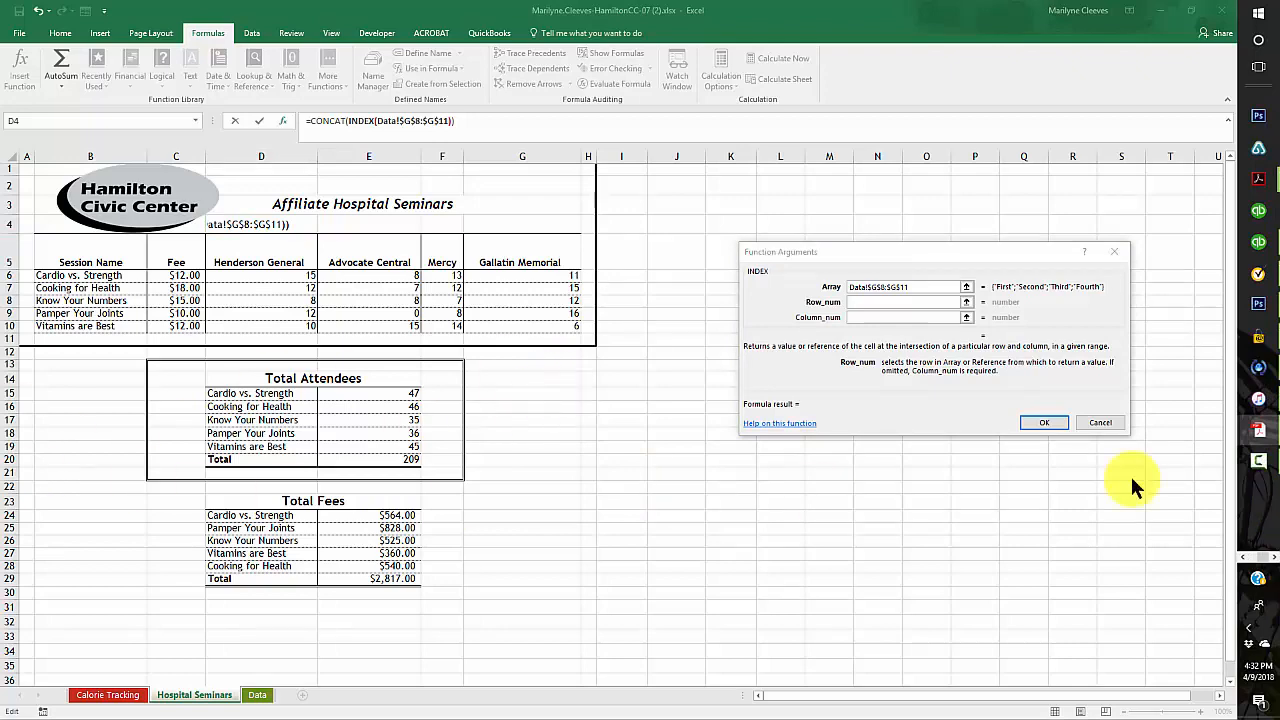
left_click(853, 302)
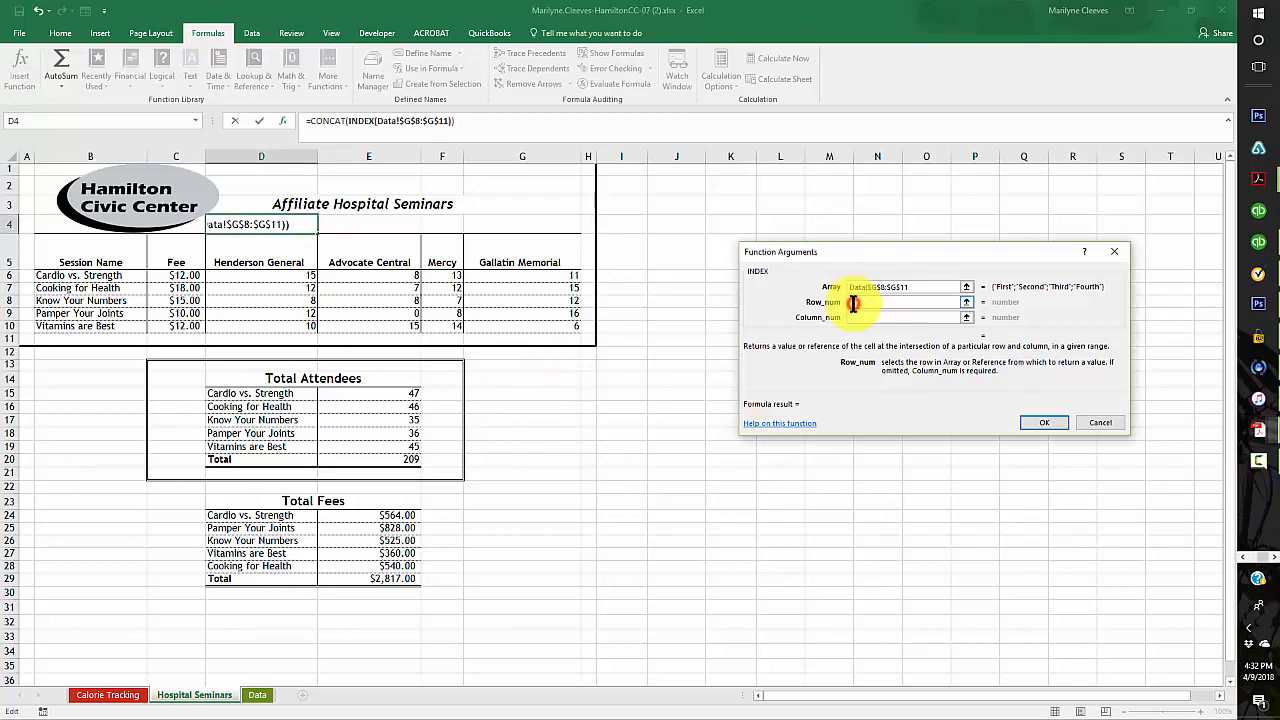
left_click(260, 695)
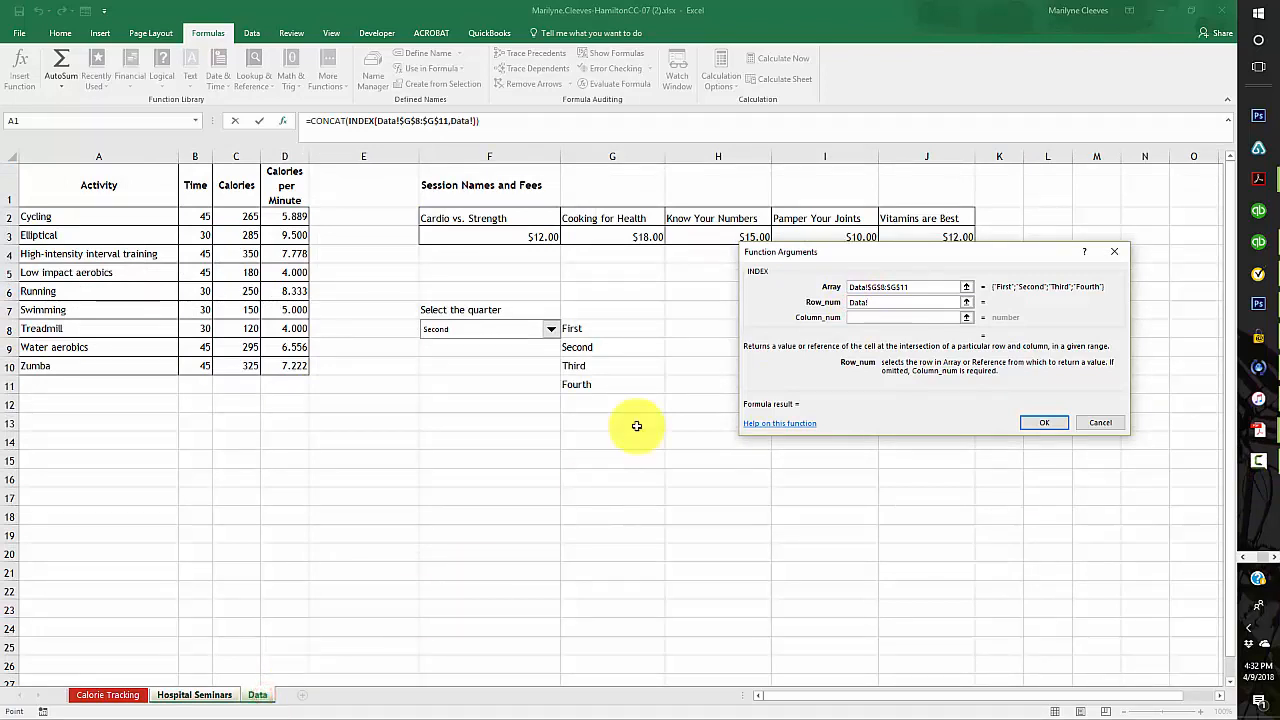
left_click(490, 342)
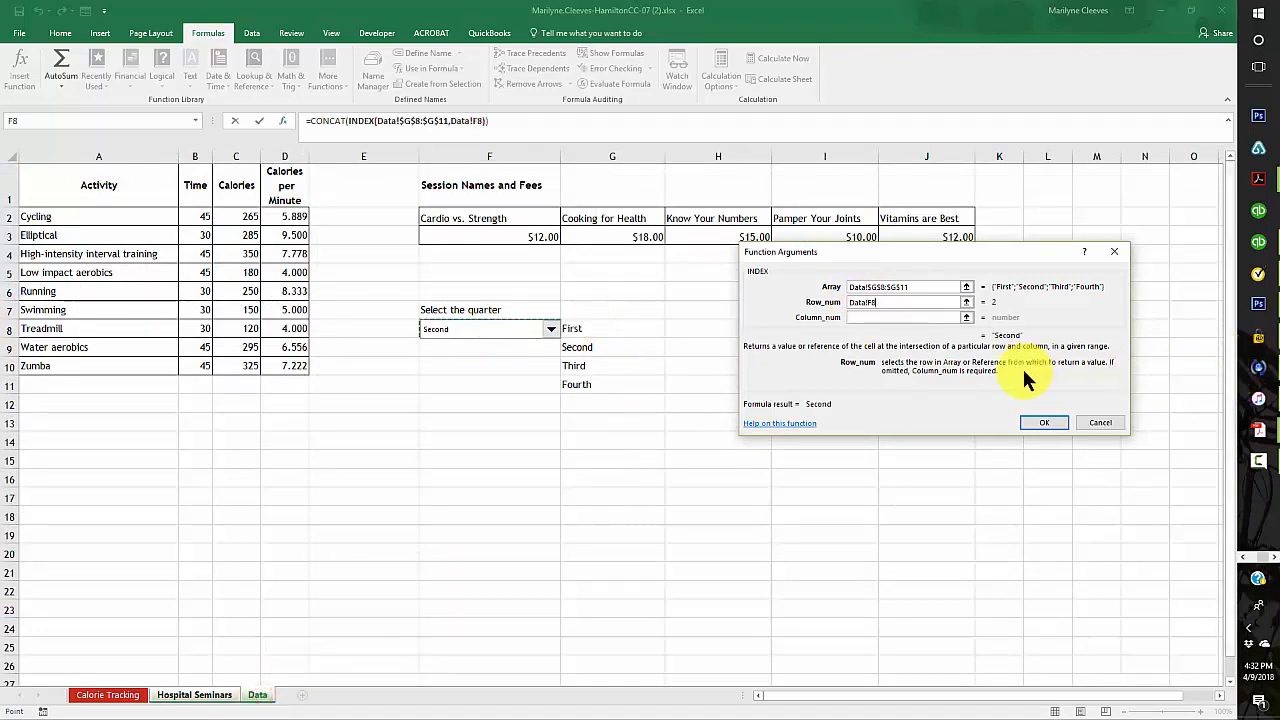
left_click(868, 316)
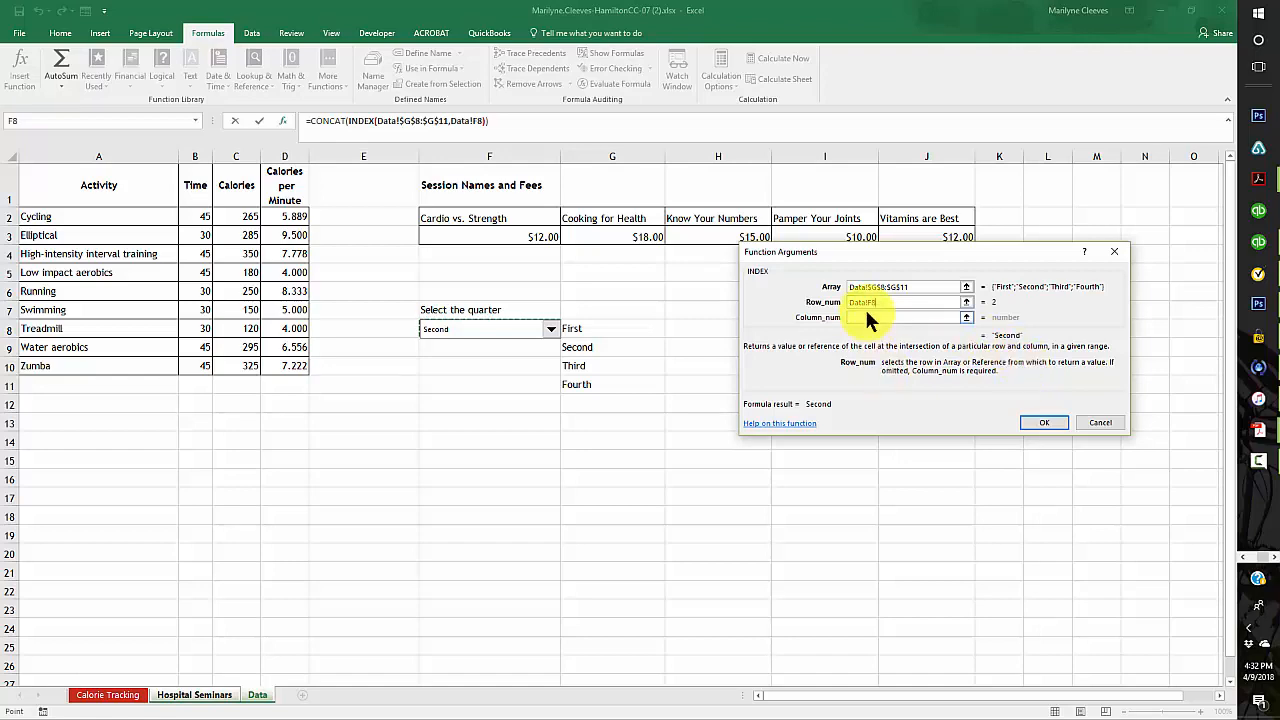
left_click(1046, 423)
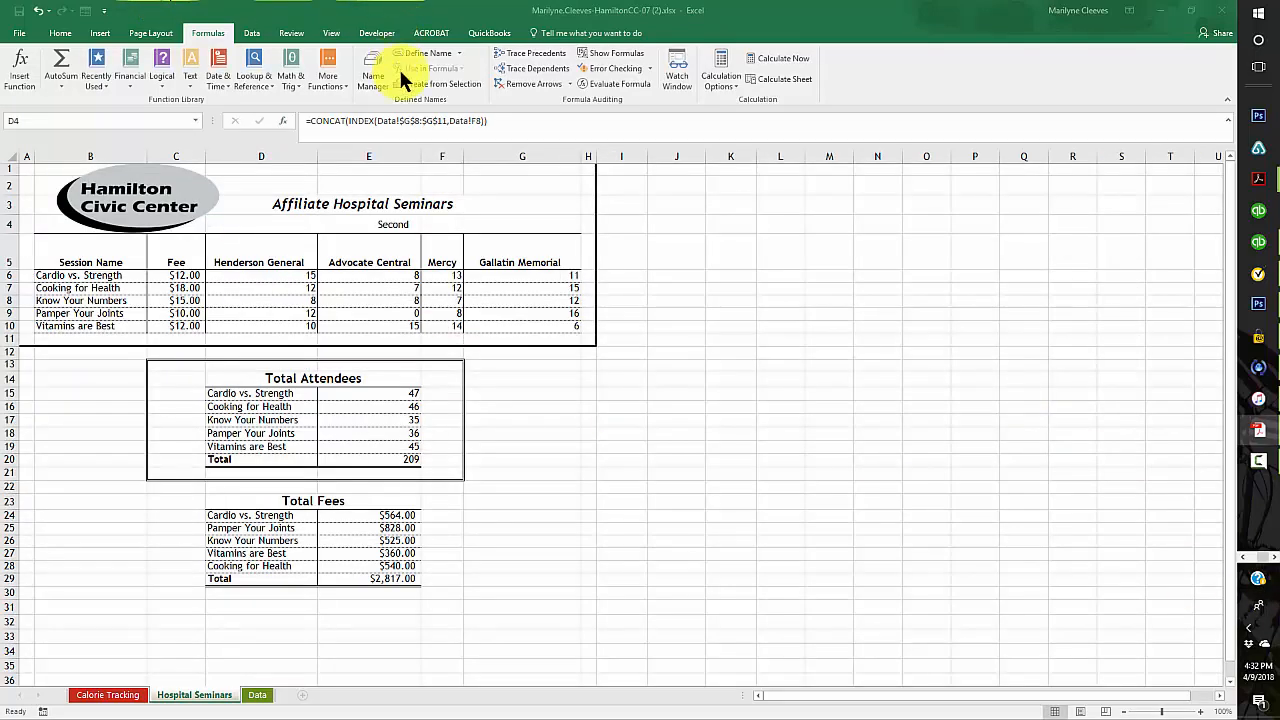
Step: Add "Quarter" as the second text argument of the CONCAT formula in D4
left_click(485, 120)
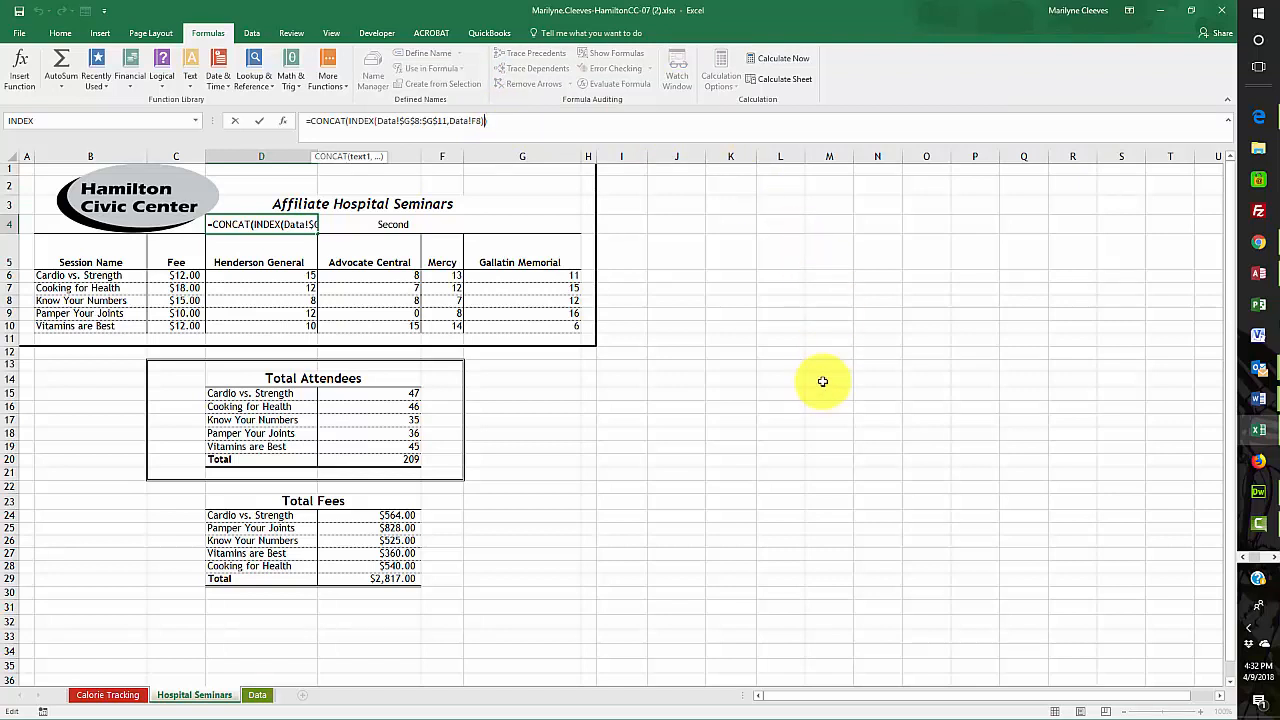
type(",")
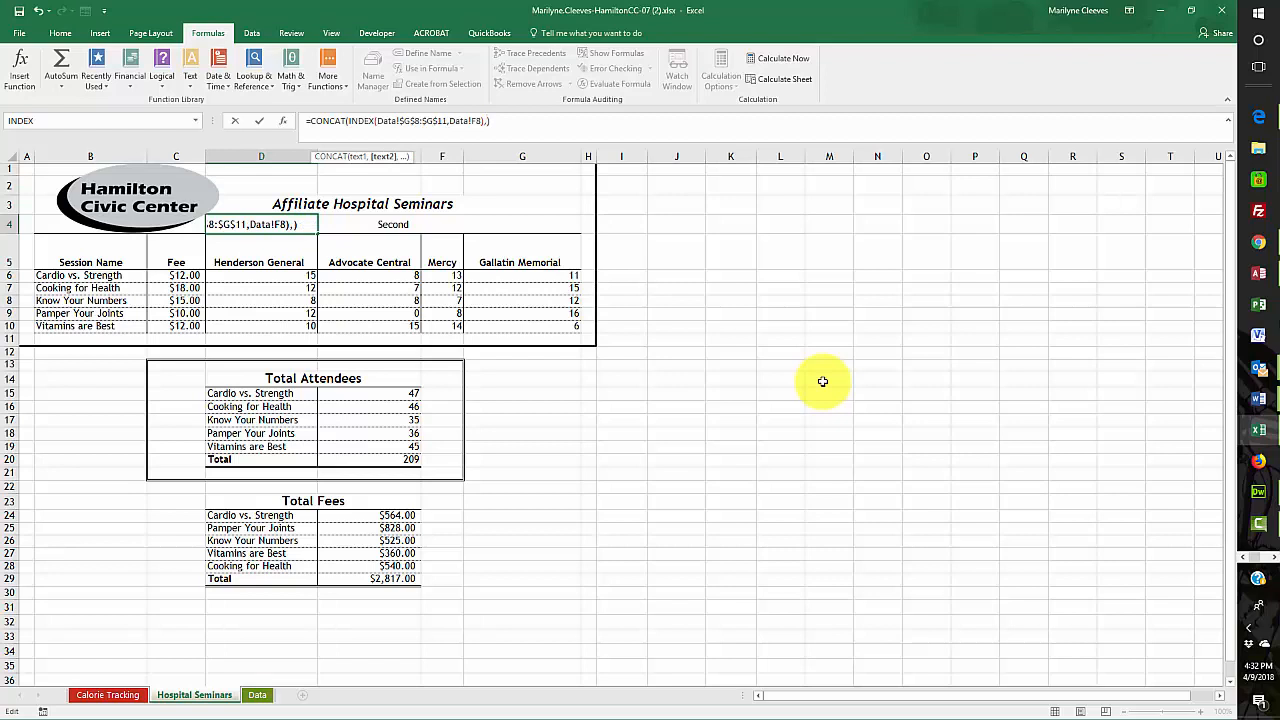
type("\"Quarter\"")
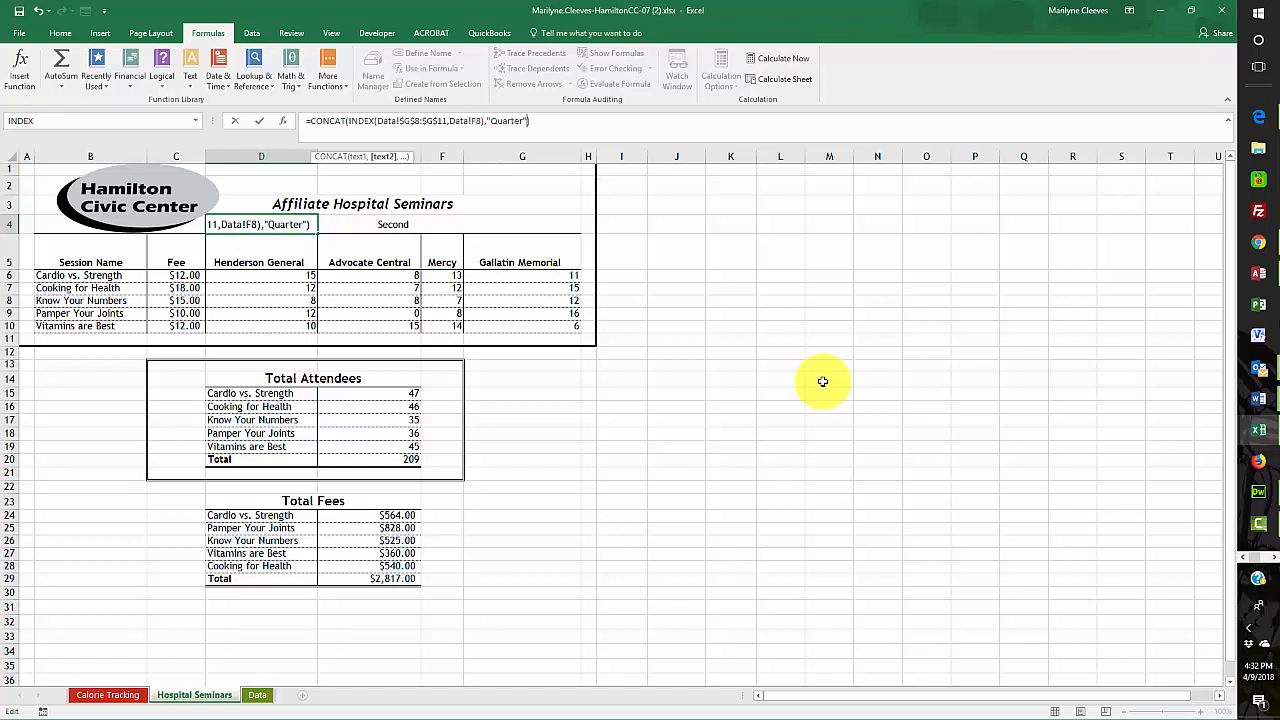
key("Return")
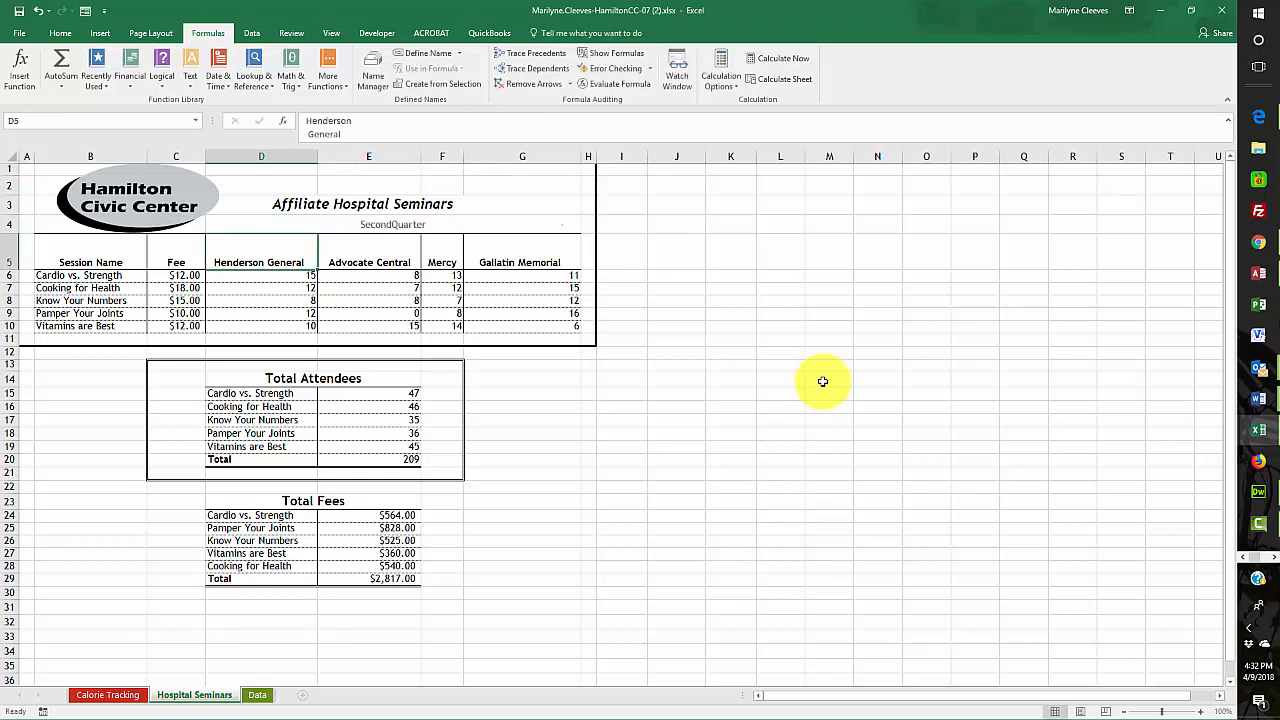
Step: Insert a space before Quarter in the D4 formula so the text argument reads " Quarter"
left_click(380, 225)
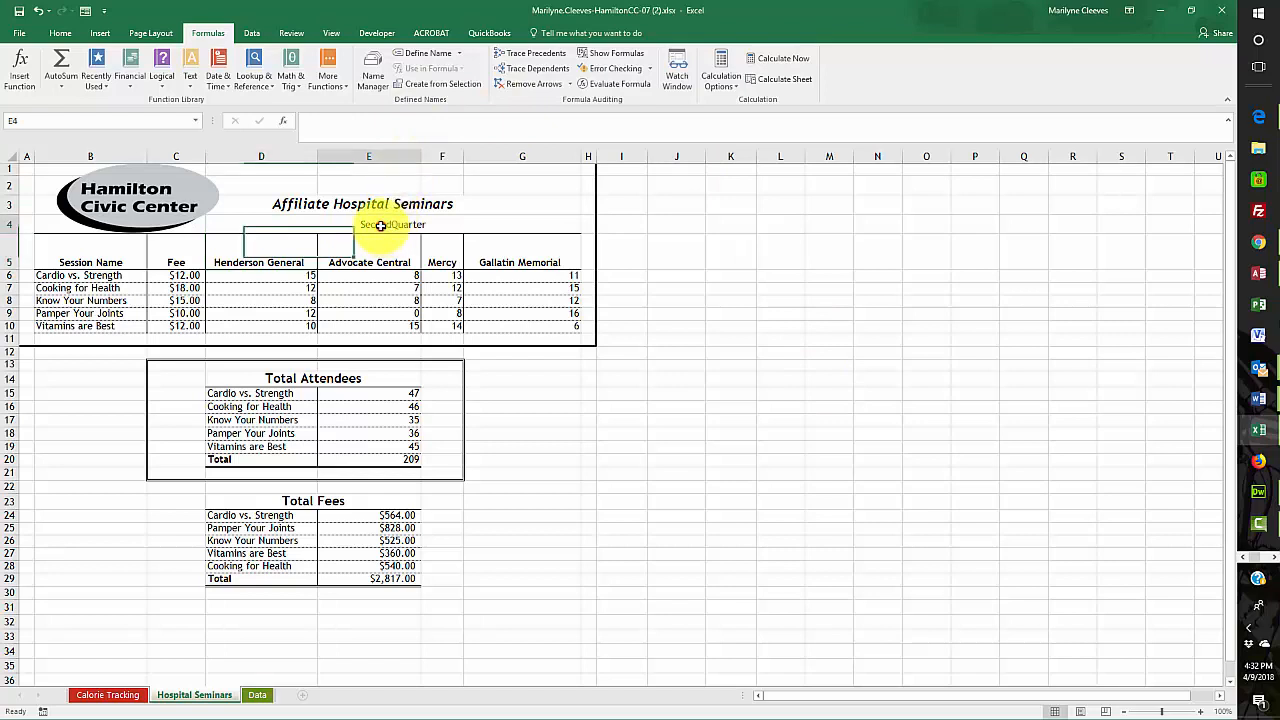
left_click(228, 225)
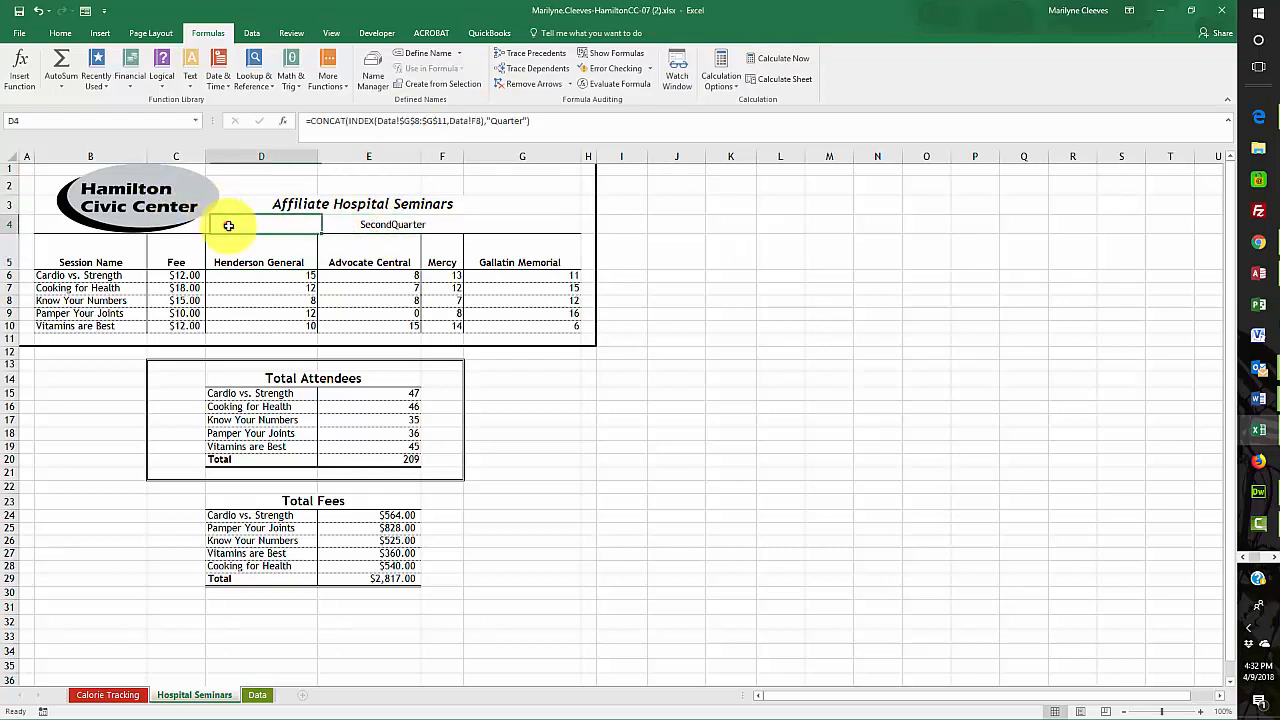
left_click(491, 122)
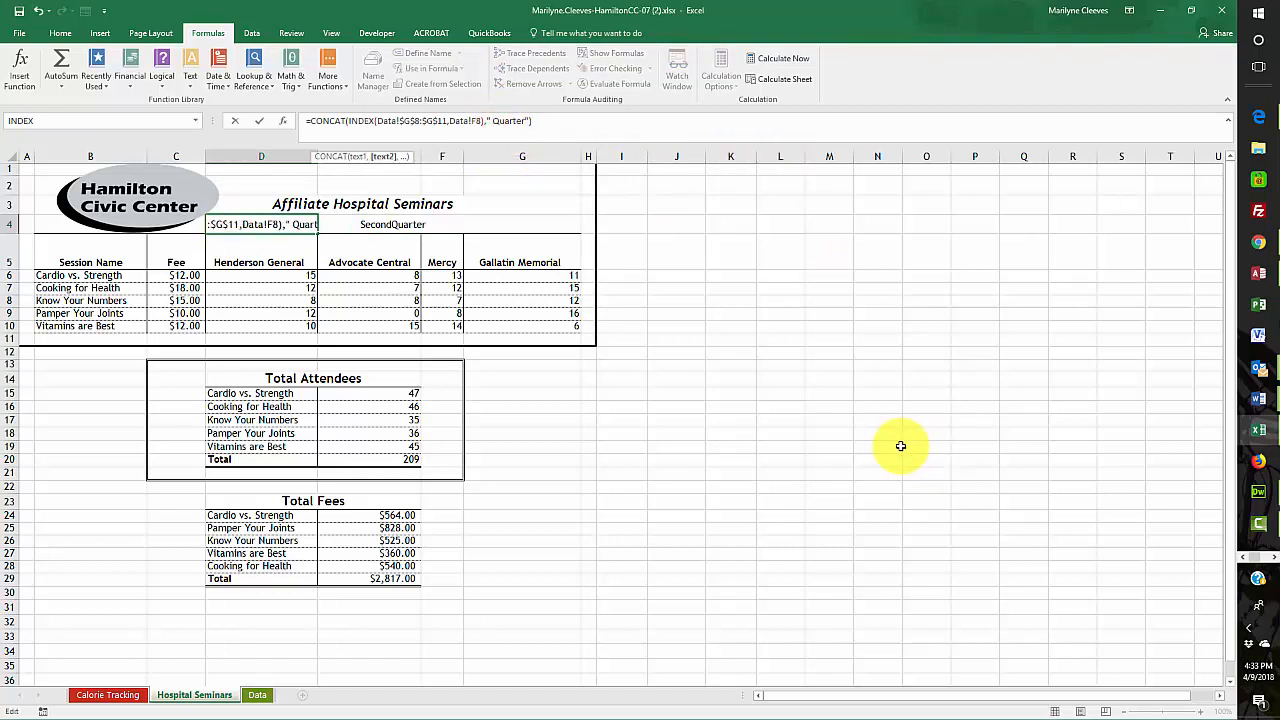
key("Return")
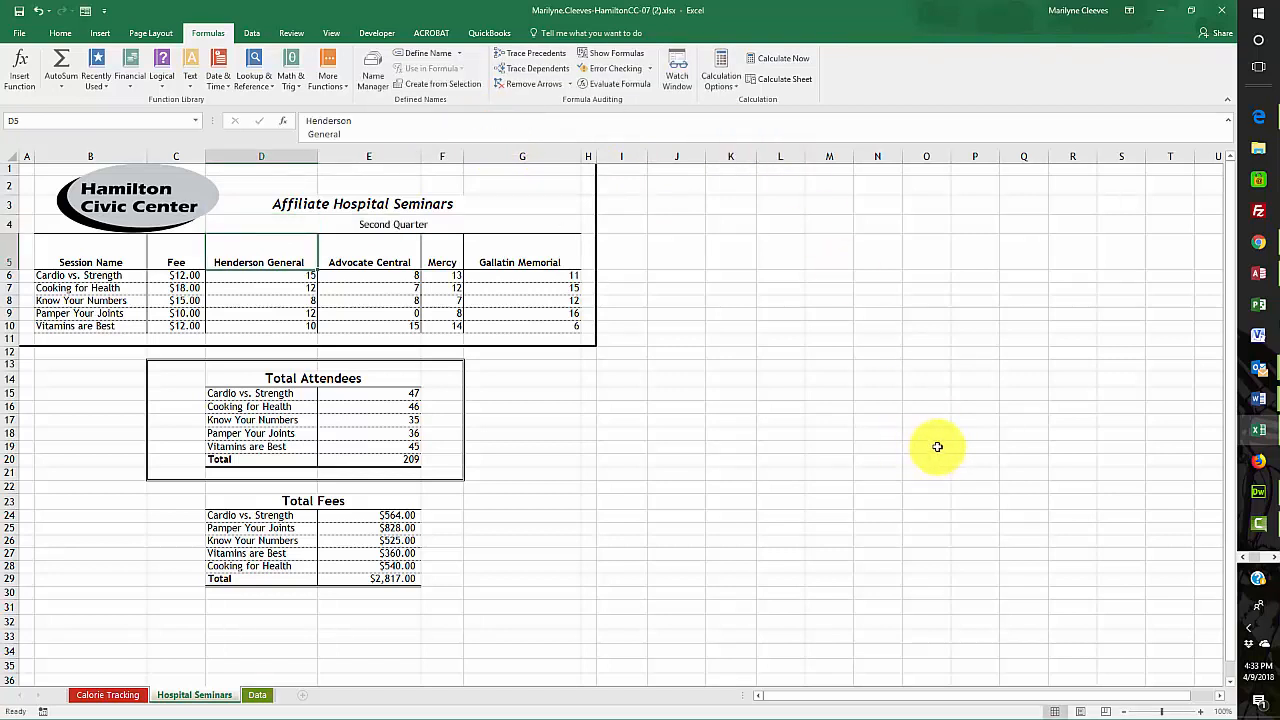
key("alt+Tab")
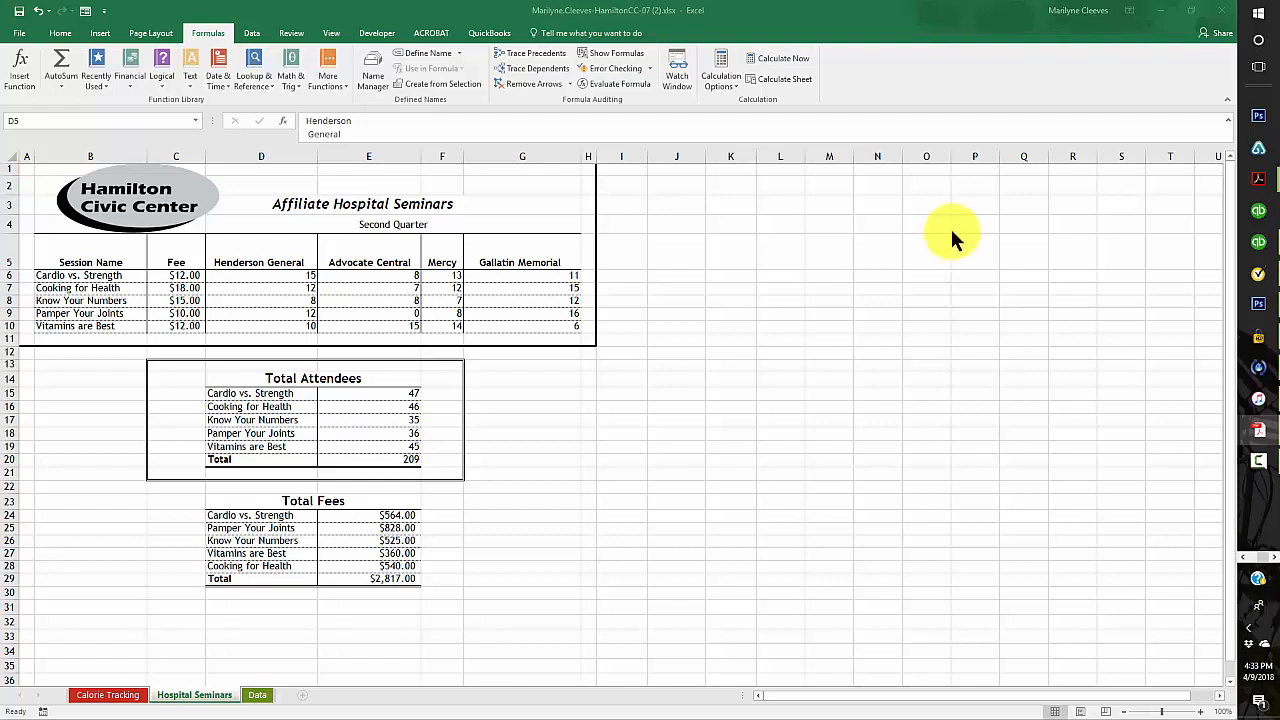
Step: Format the quarter heading in cell D4 on the Hospital Seminars sheet as bold, italic and 16 pt
left_click(257, 222)
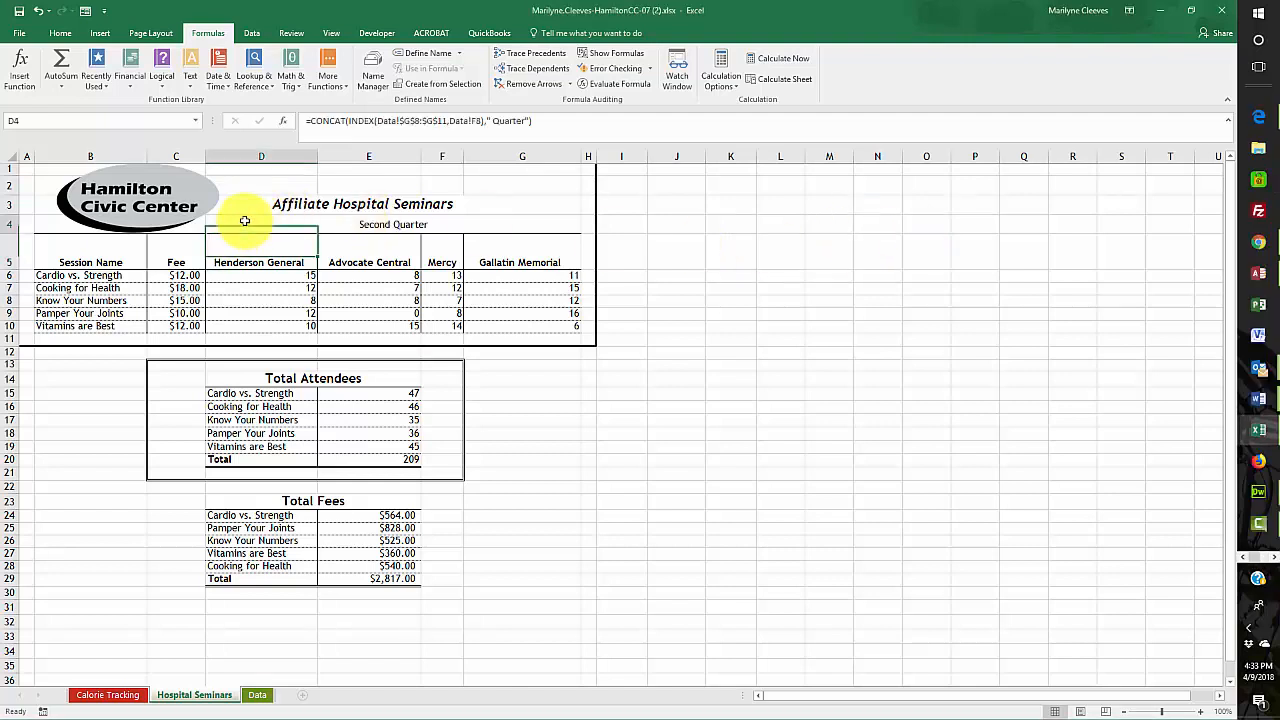
left_click(60, 35)
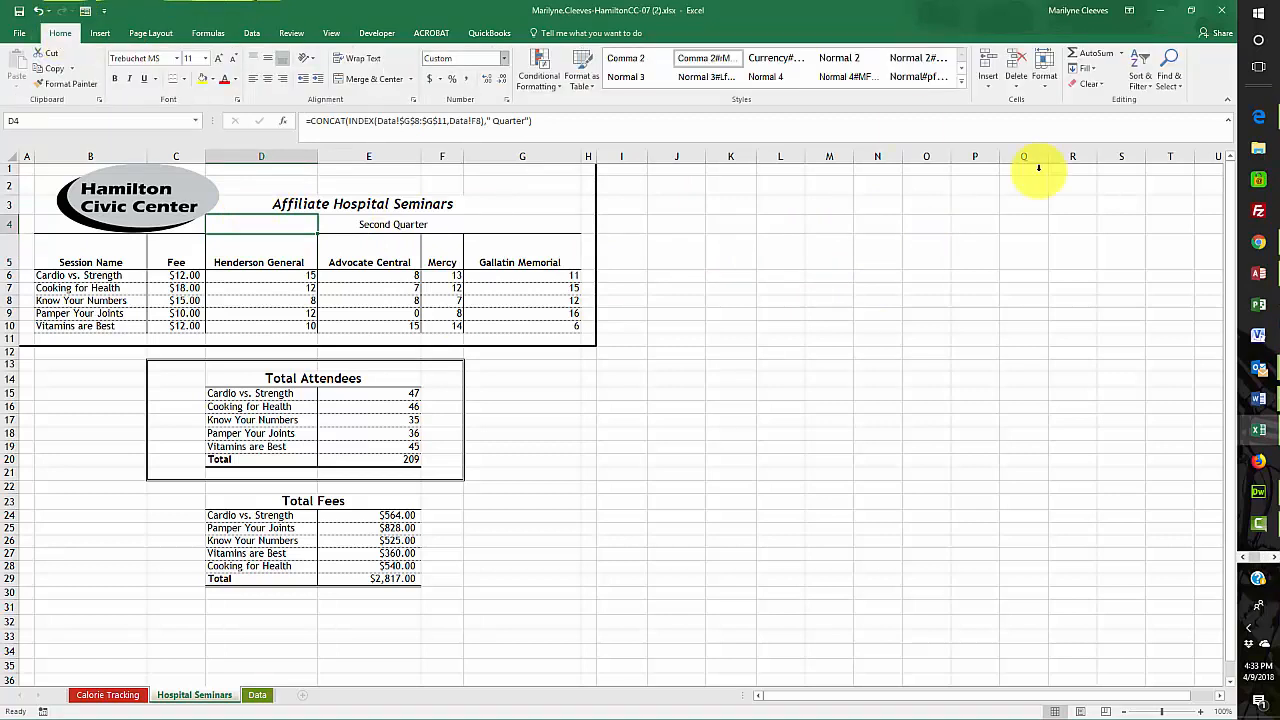
left_click(114, 79)
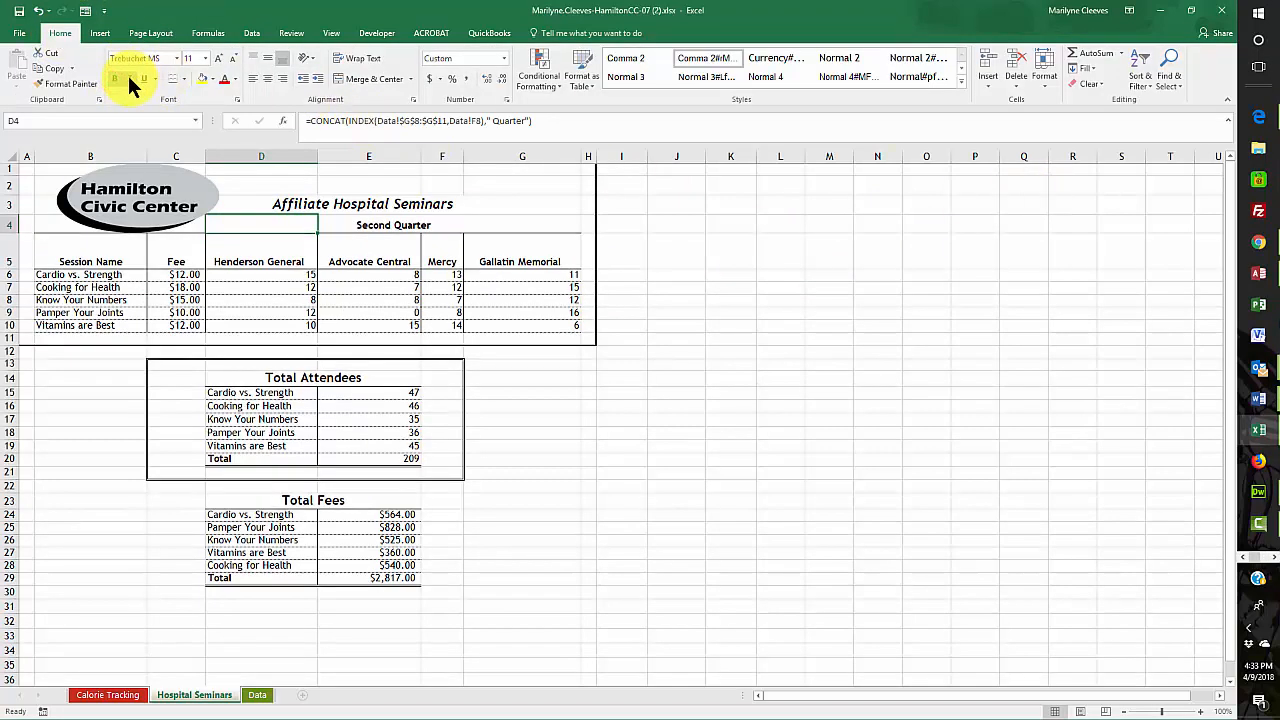
left_click(129, 79)
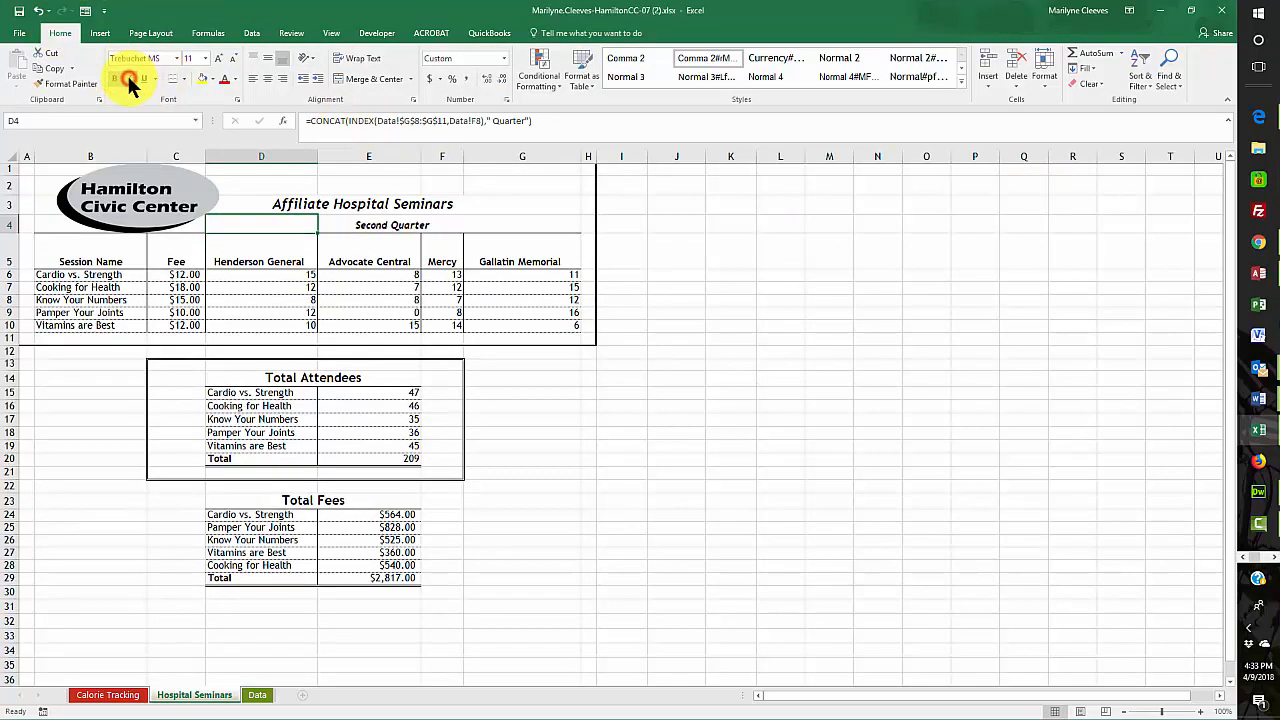
left_click(205, 59)
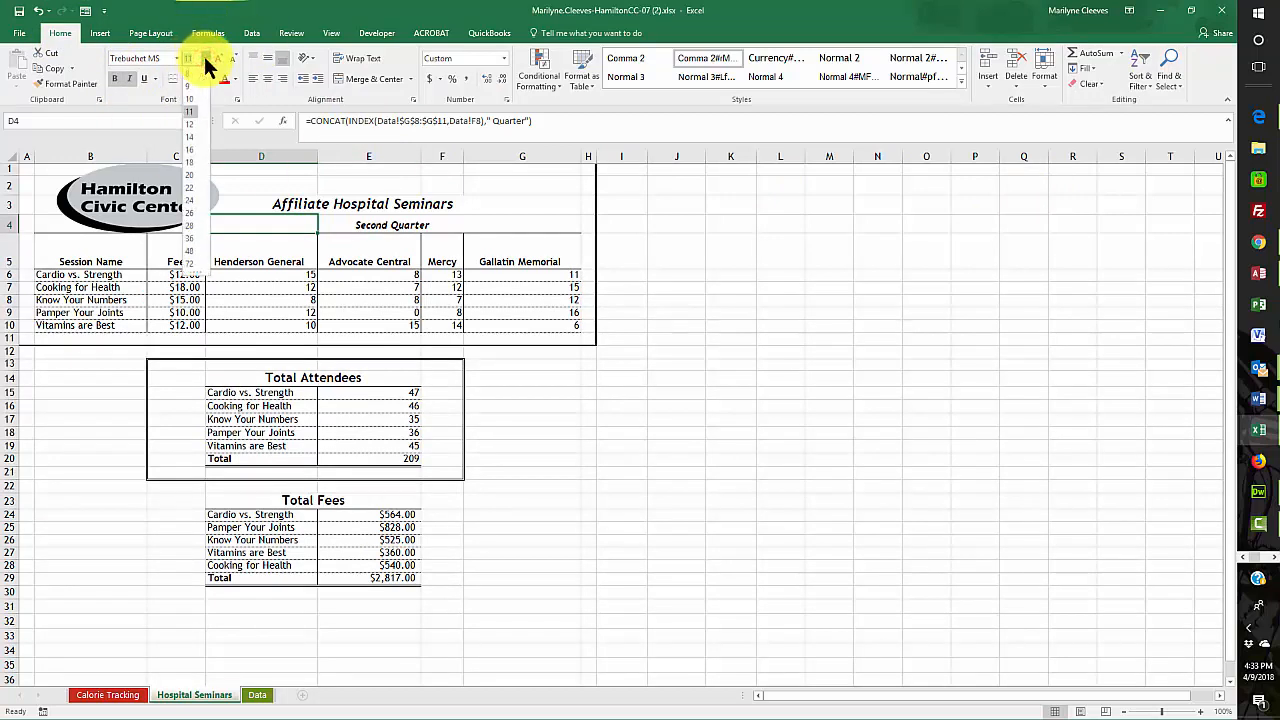
left_click(190, 149)
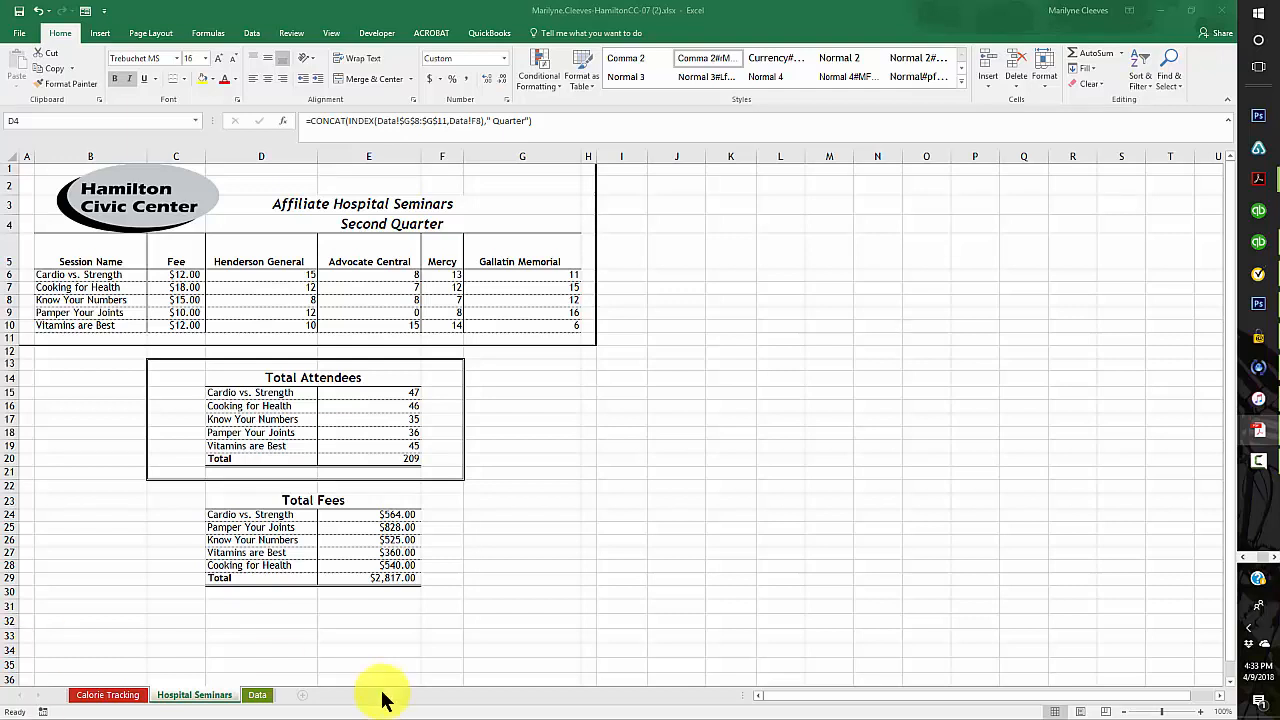
Step: Choose Third in the quarter combo box on the Data sheet and return to the Hospital Seminars sheet
left_click(255, 697)
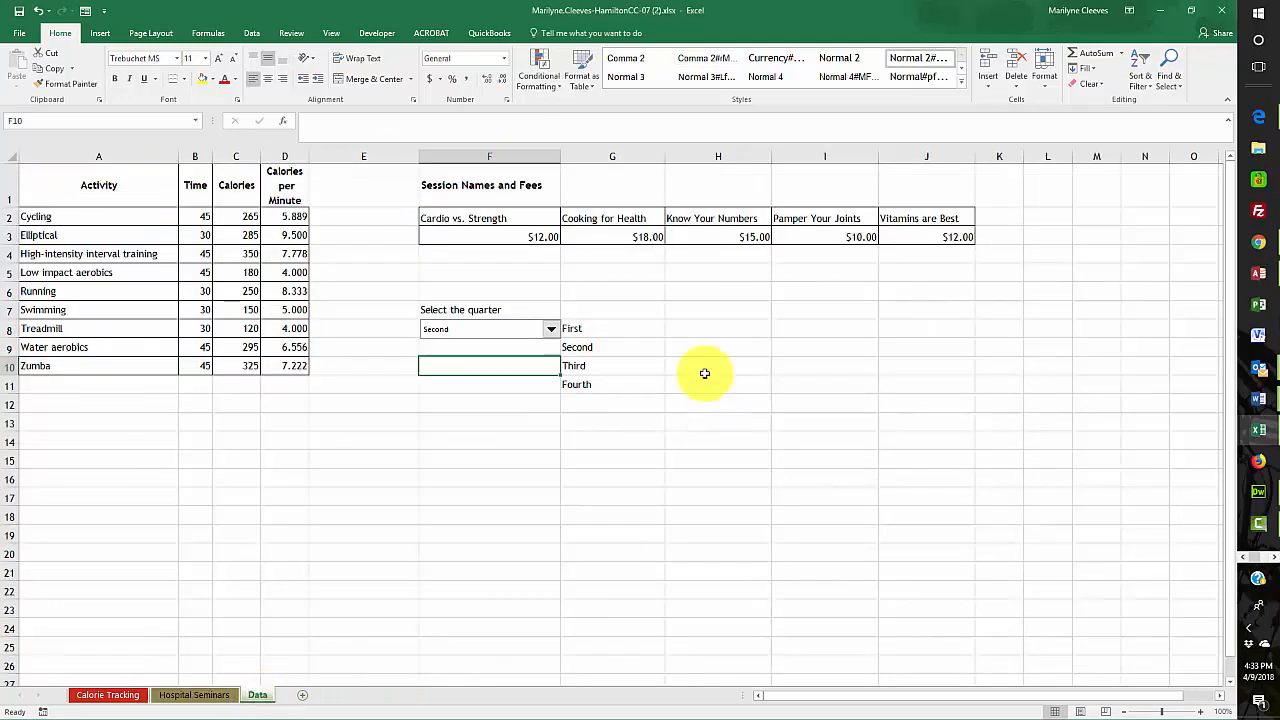
left_click(551, 329)
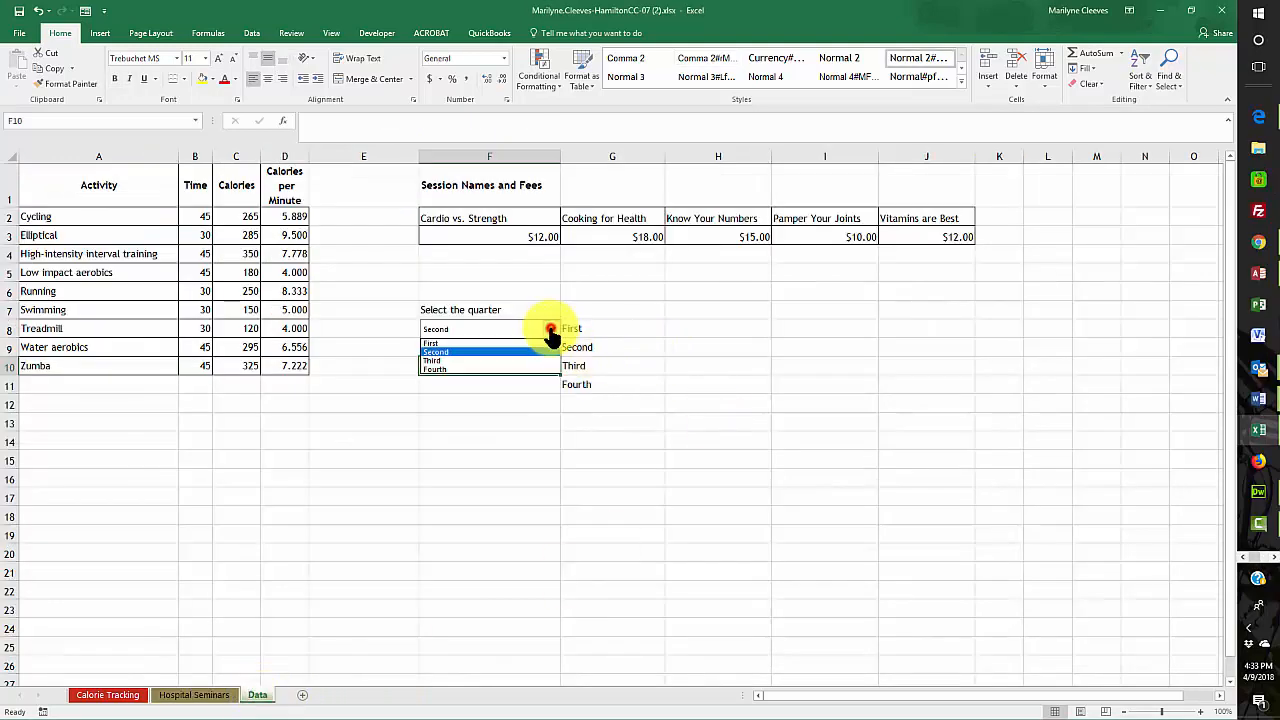
left_click(446, 360)
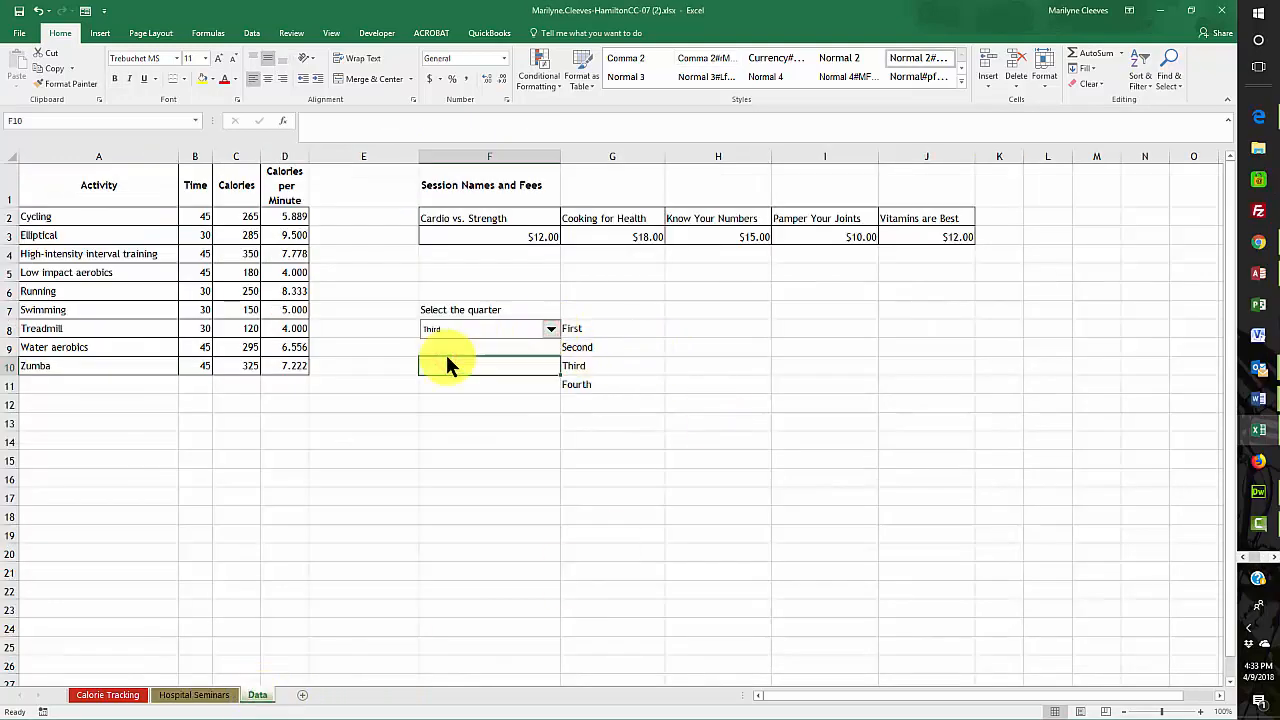
left_click(168, 698)
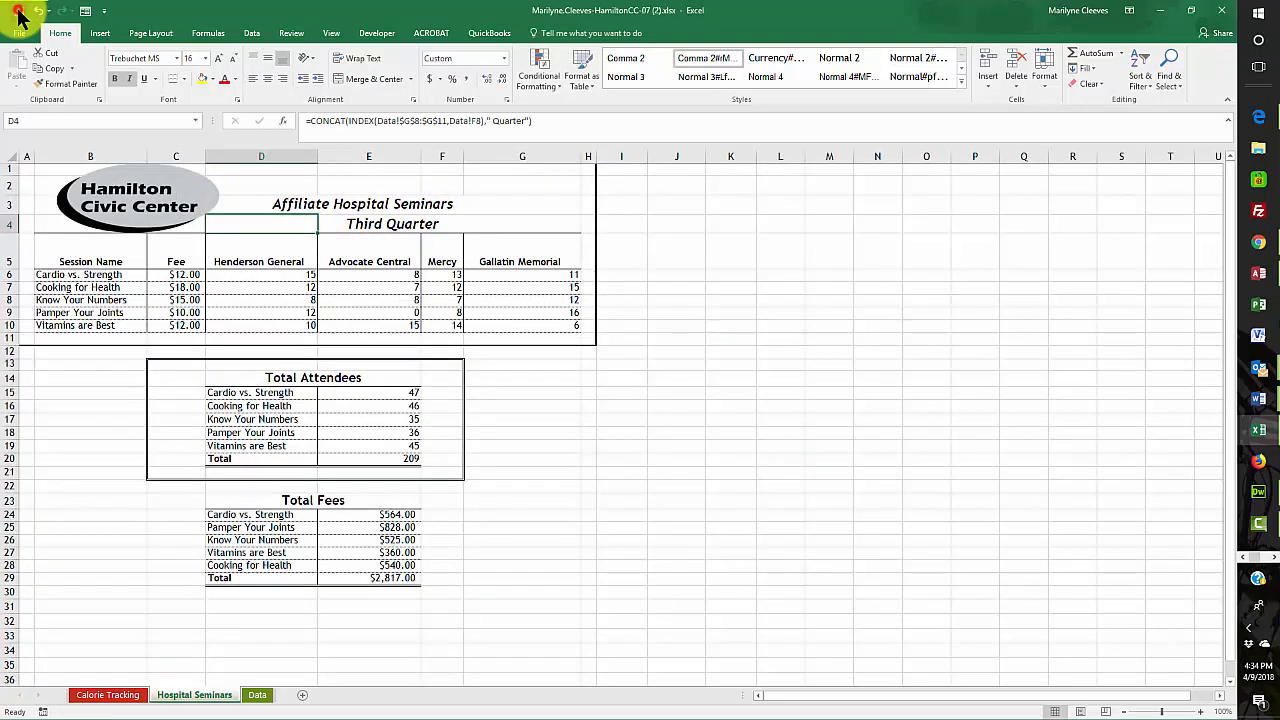
Step: Unlock cell D4 and the attendee range D6:G10 on the Hospital Seminars sheet
key("alt+Tab")
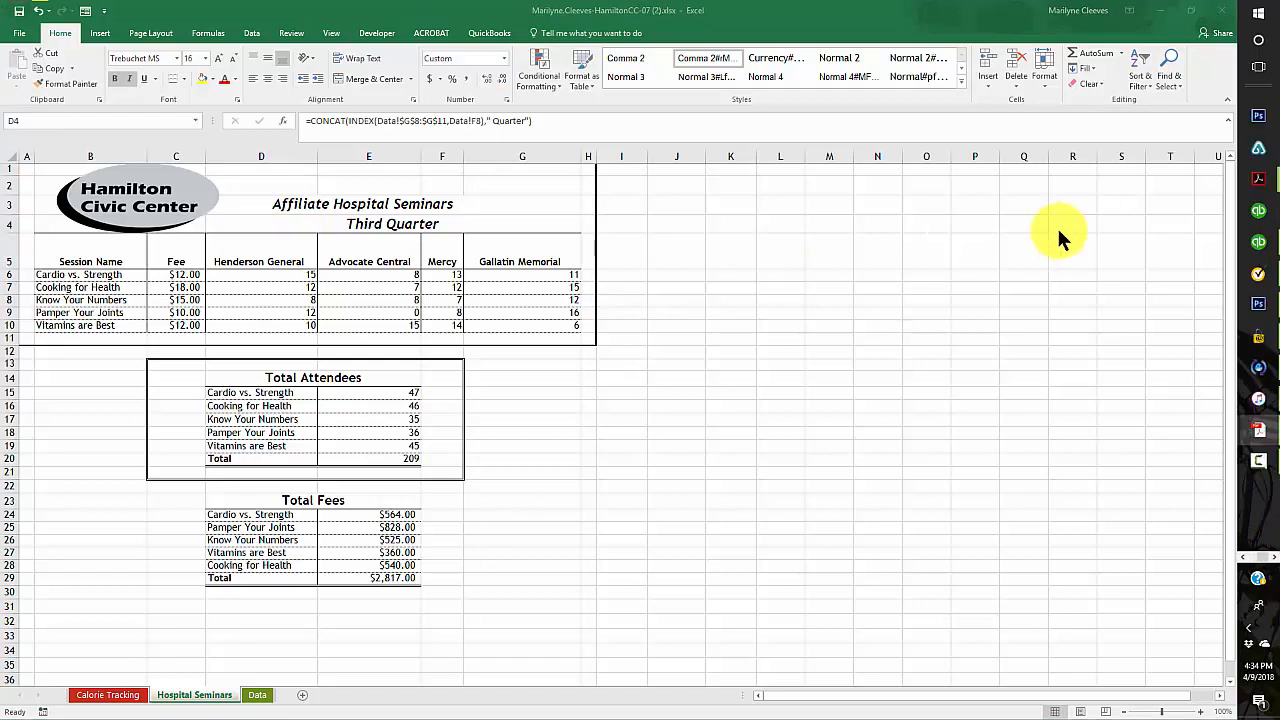
left_click(240, 220)
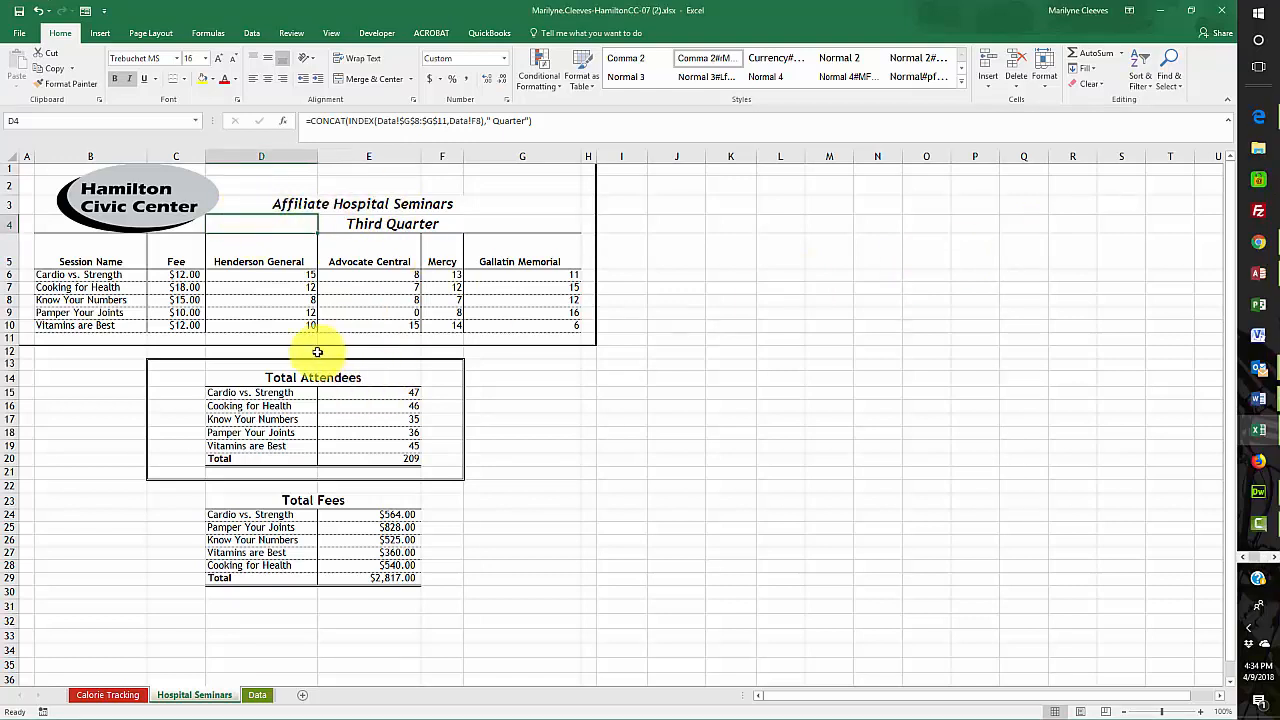
left_click(245, 276, "ctrl")
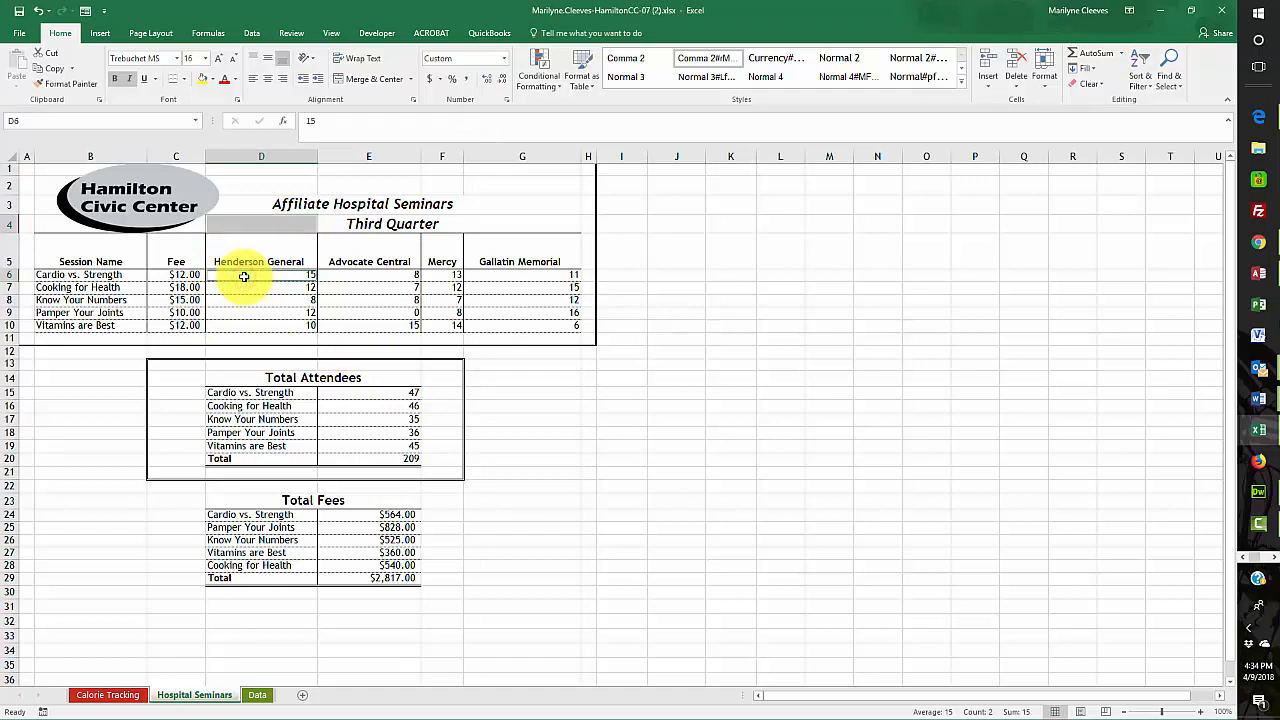
left_click_drag(243, 277, 541, 331)
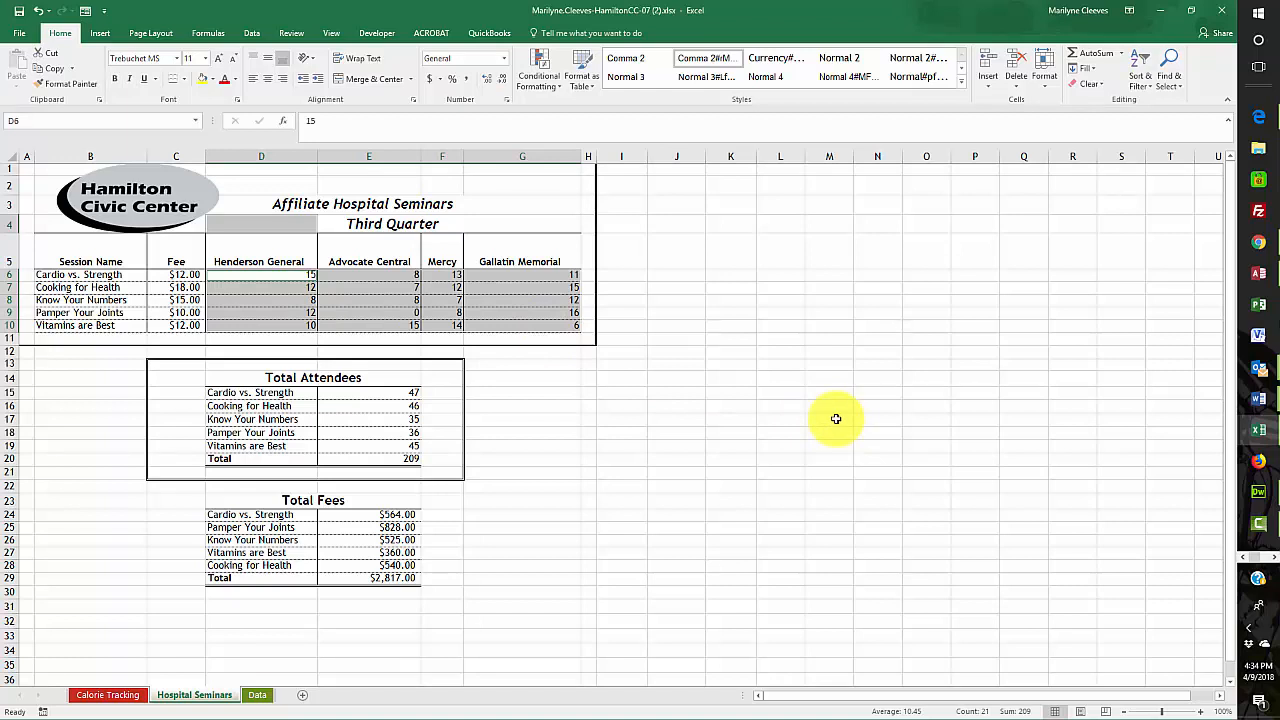
left_click(1044, 78)
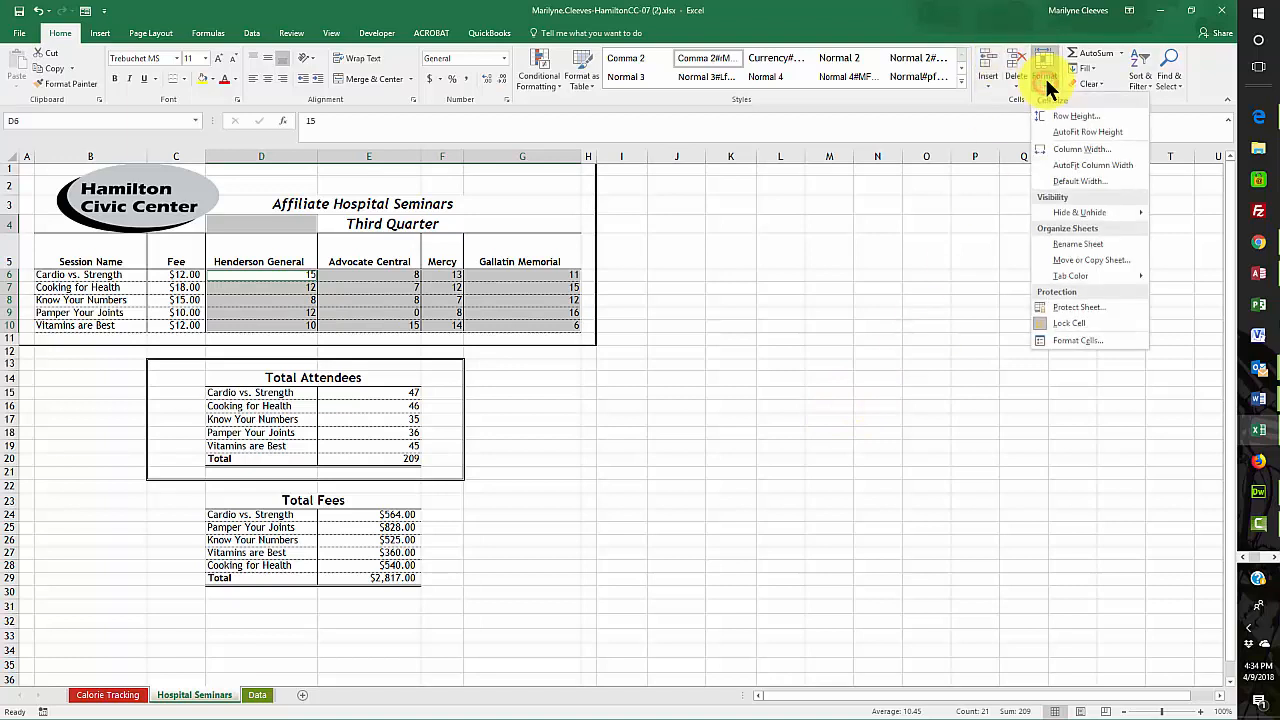
left_click(1048, 324)
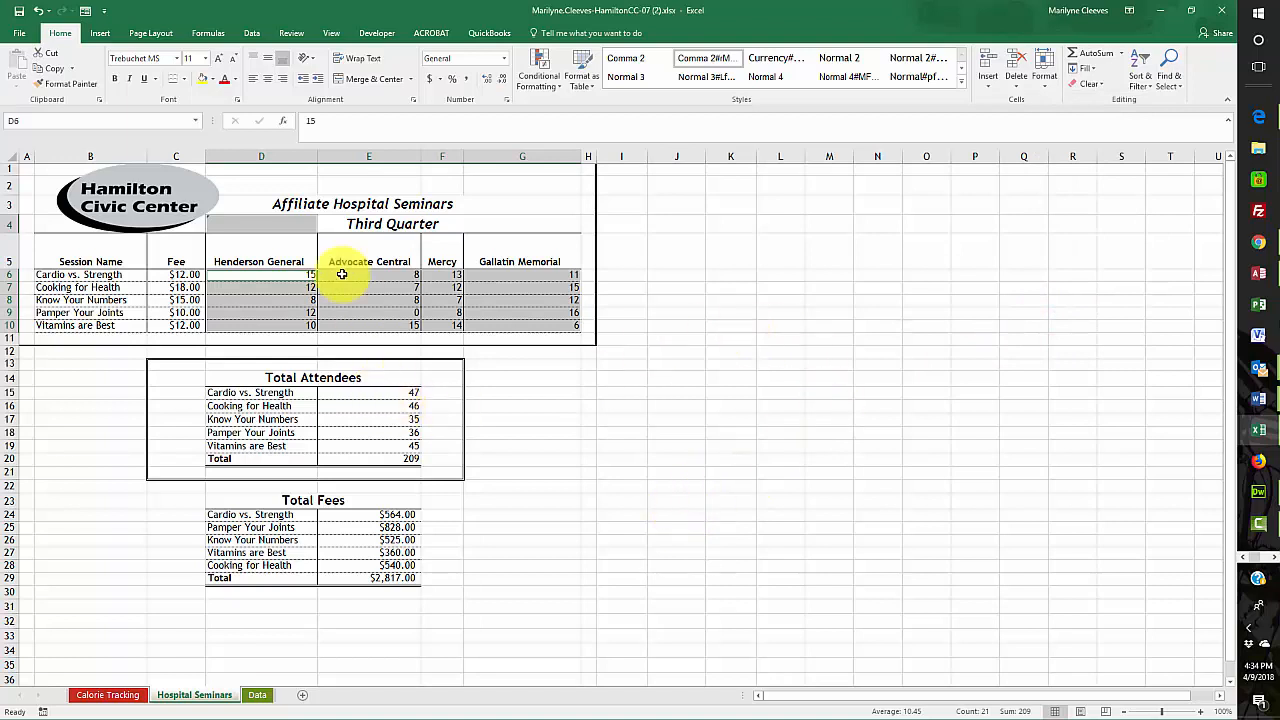
Step: Delete the attendee numbers in D6:G10 and save the workbook
left_click_drag(286, 272, 514, 324)
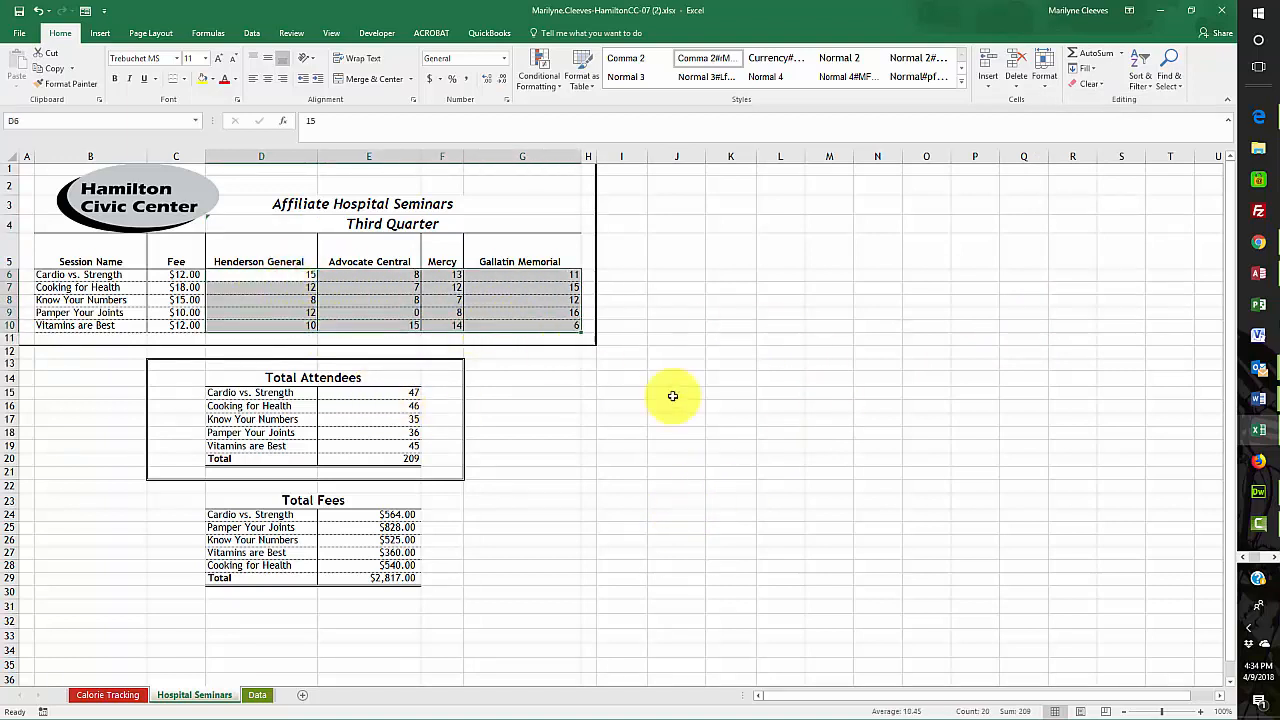
key("Delete")
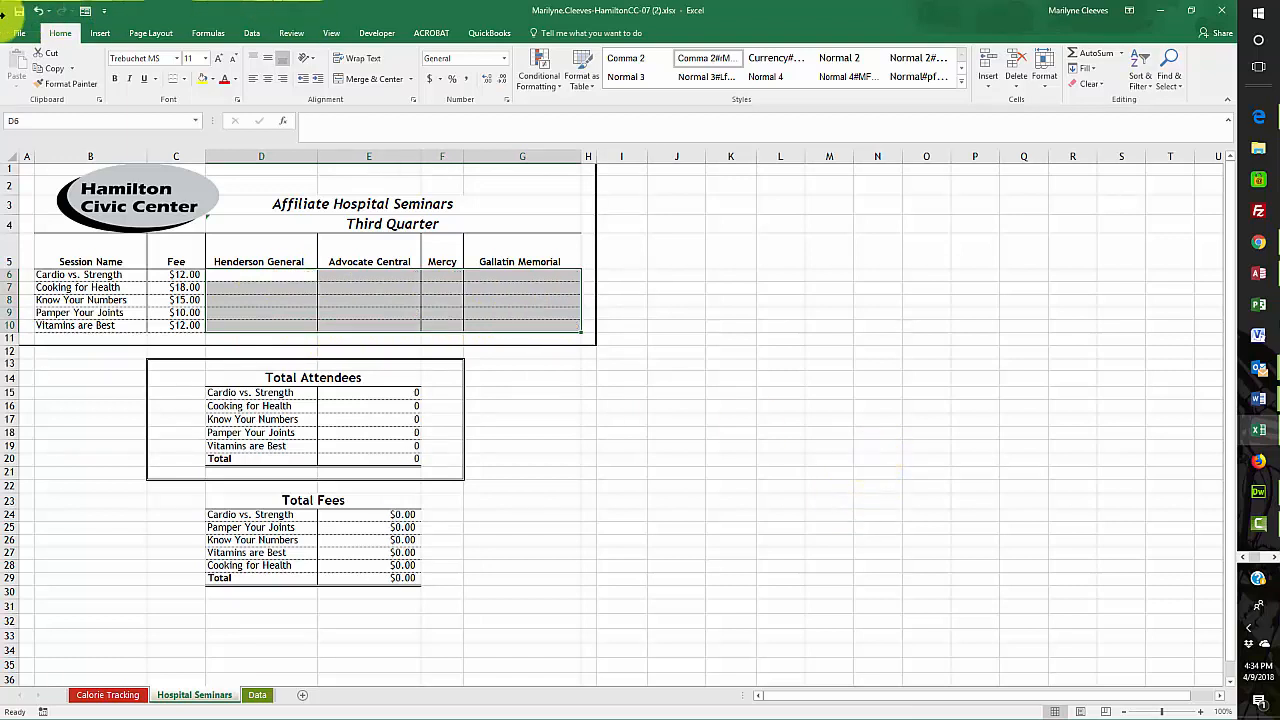
left_click(20, 11)
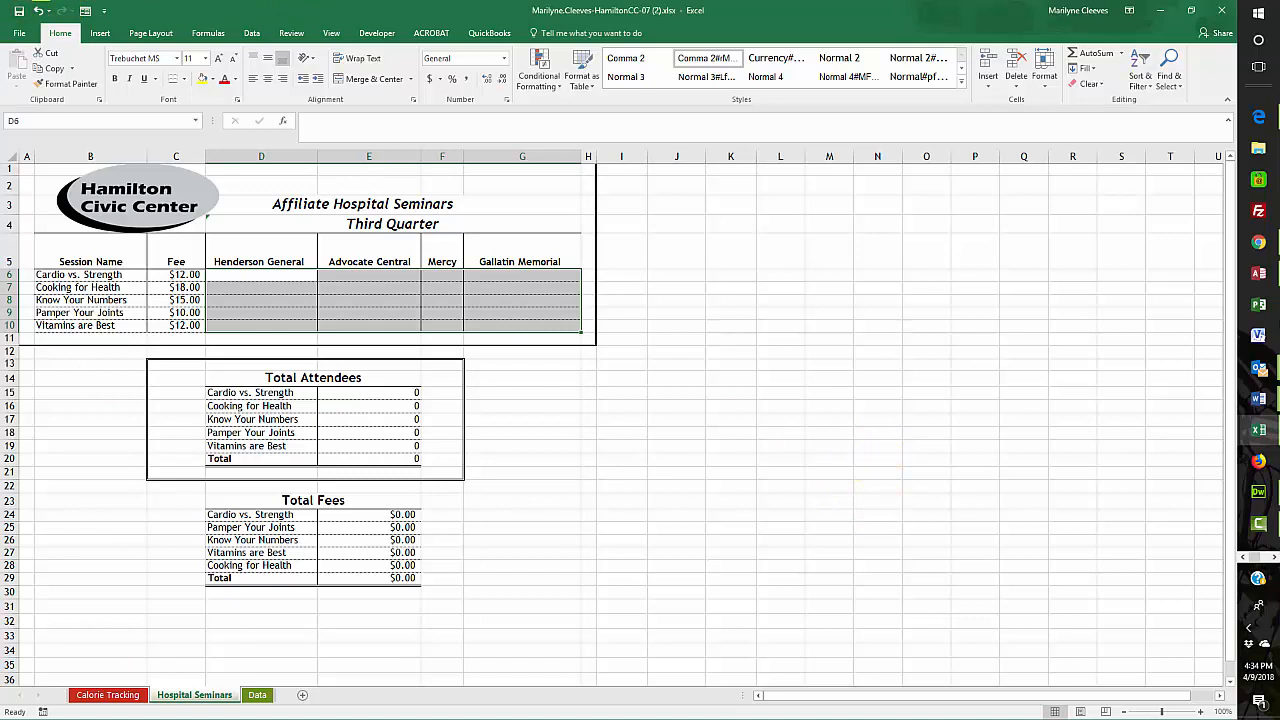
Step: Protect the Hospital Seminars sheet without a password, keeping the default permissions
key("alt+Tab")
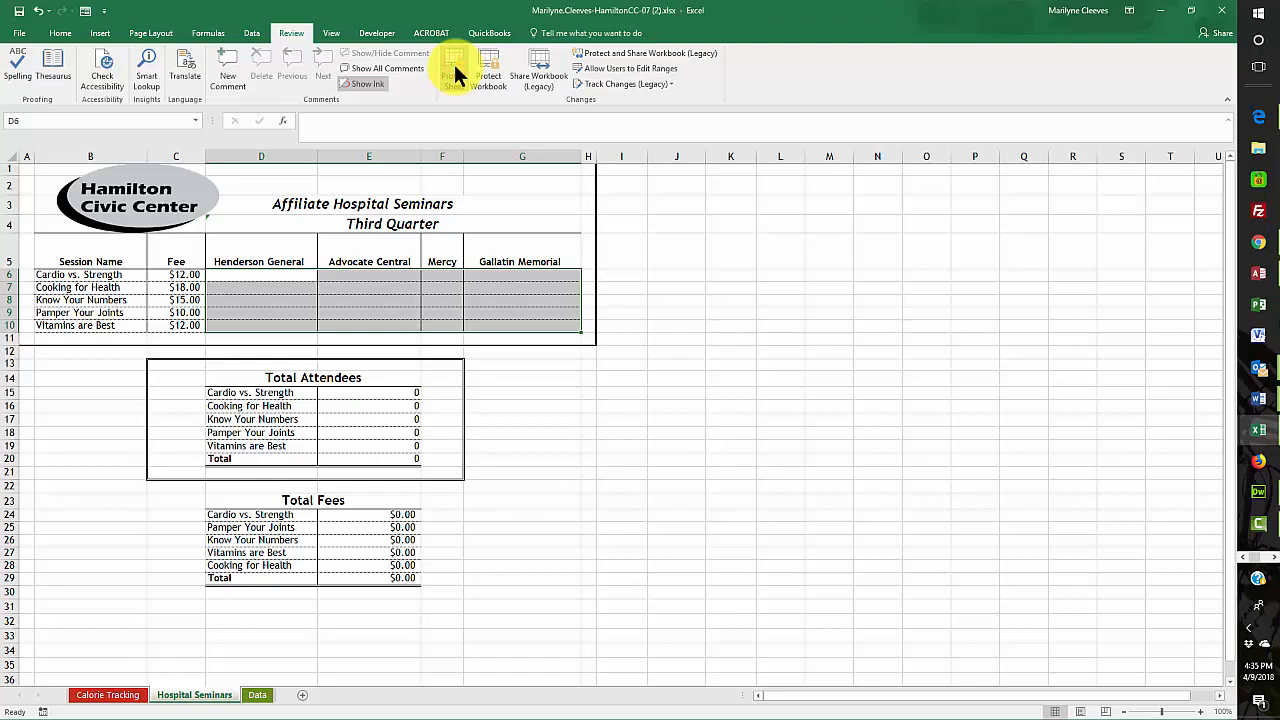
left_click(455, 75)
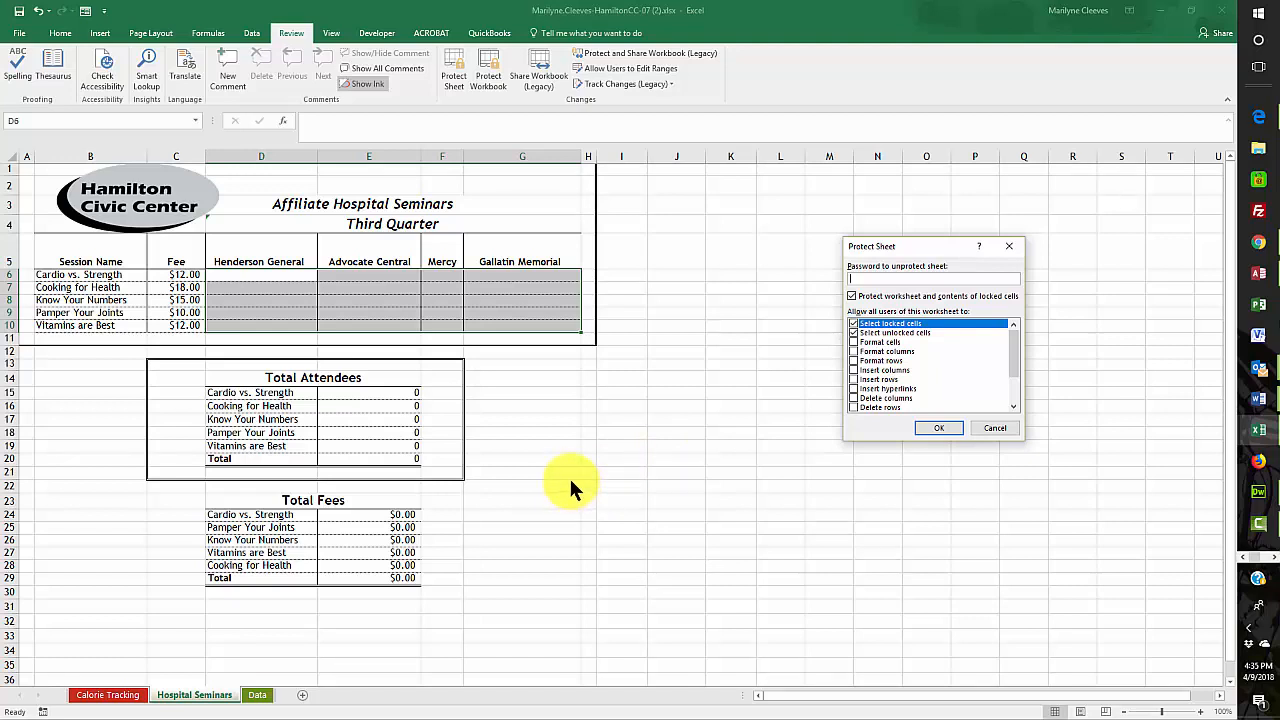
left_click(935, 428)
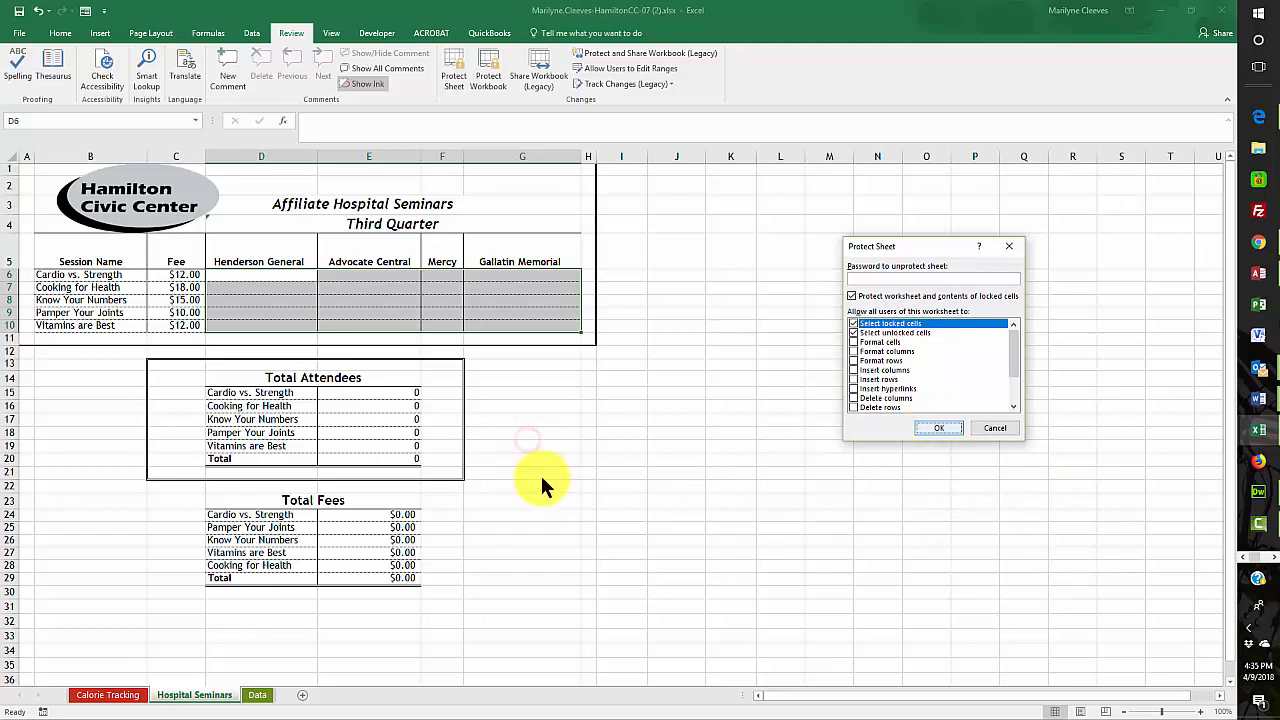
left_click(932, 430)
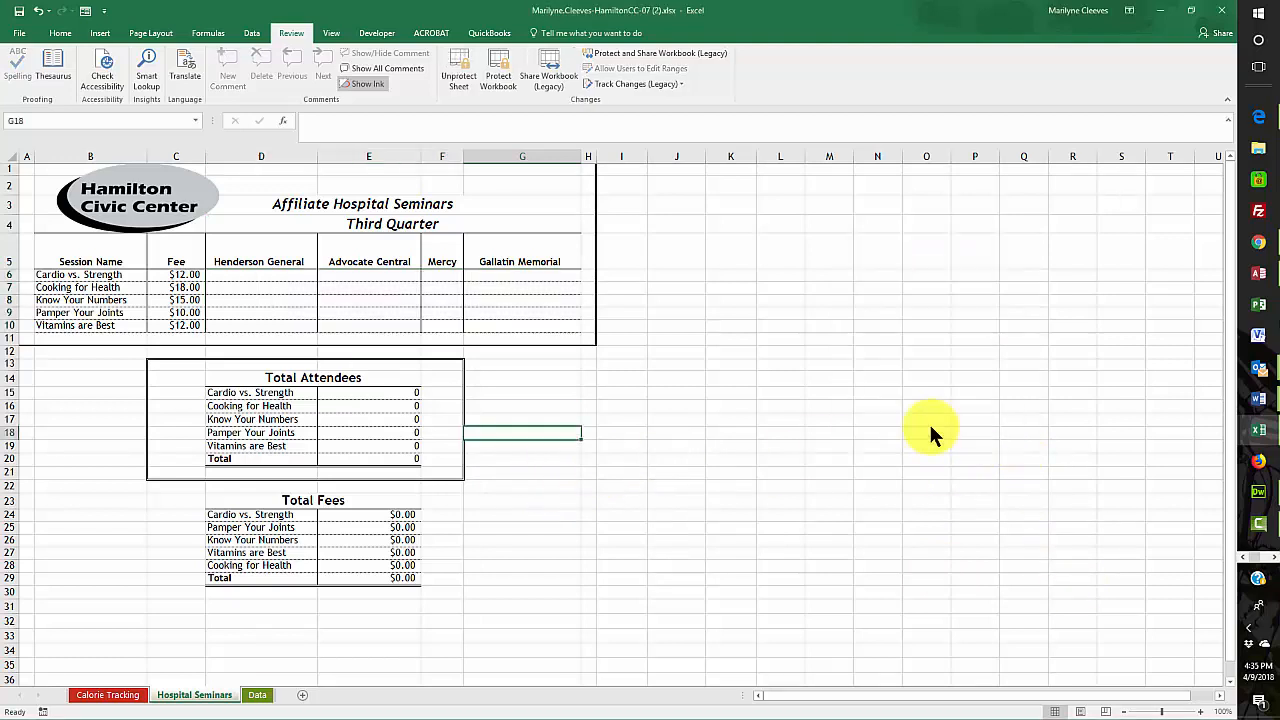
Step: Protect the Calorie Tracking sheet without a password, keeping the default permissions
left_click(107, 695)
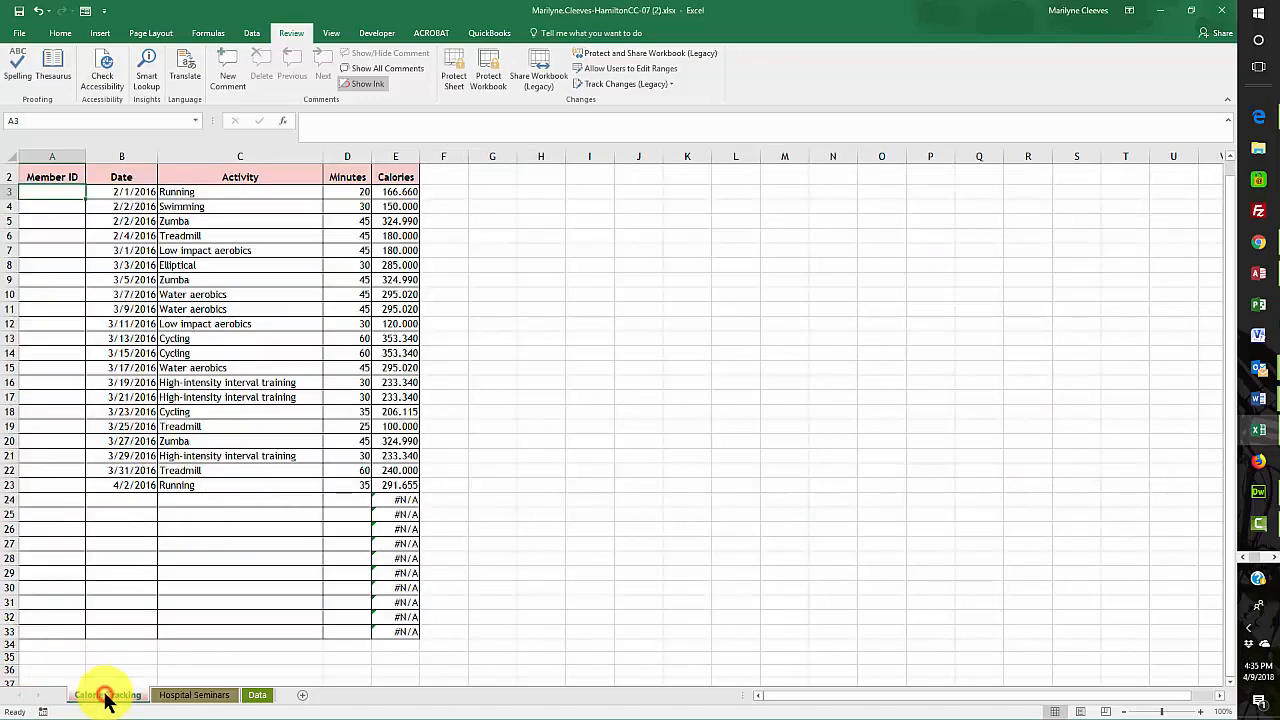
left_click(452, 80)
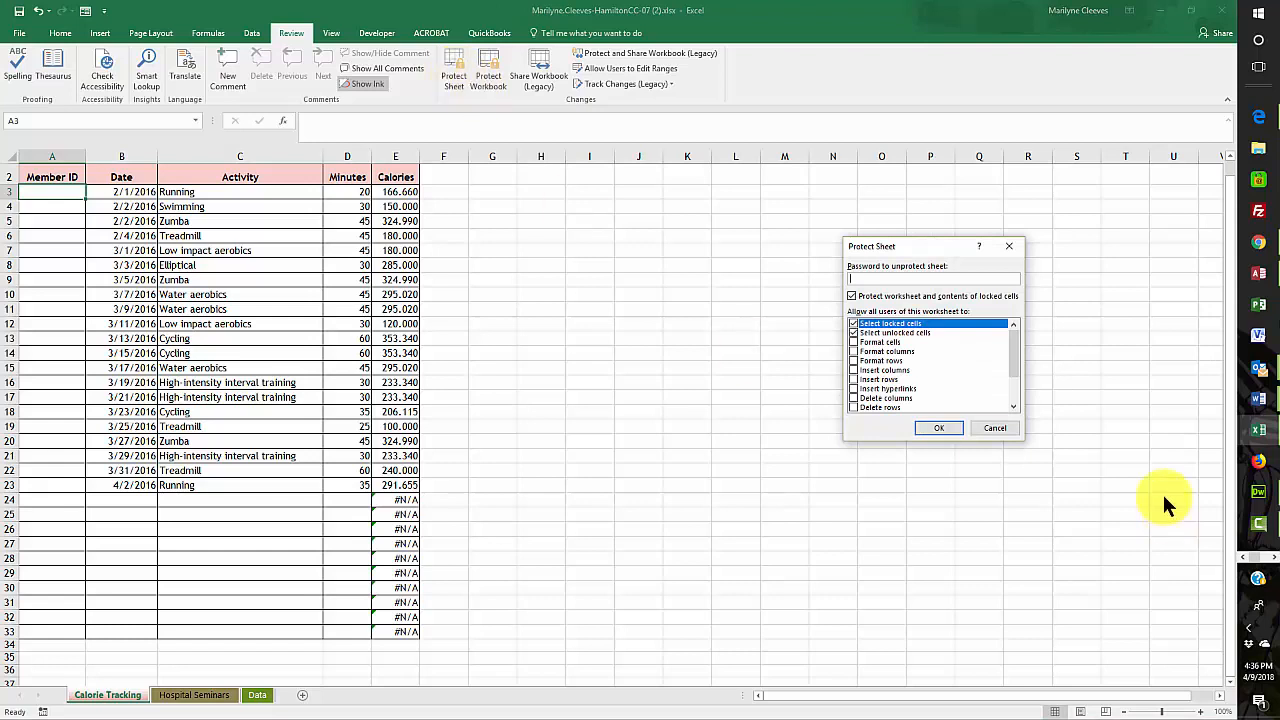
left_click(933, 428)
Step: Close the workbook and save its changes
left_click(535, 294)
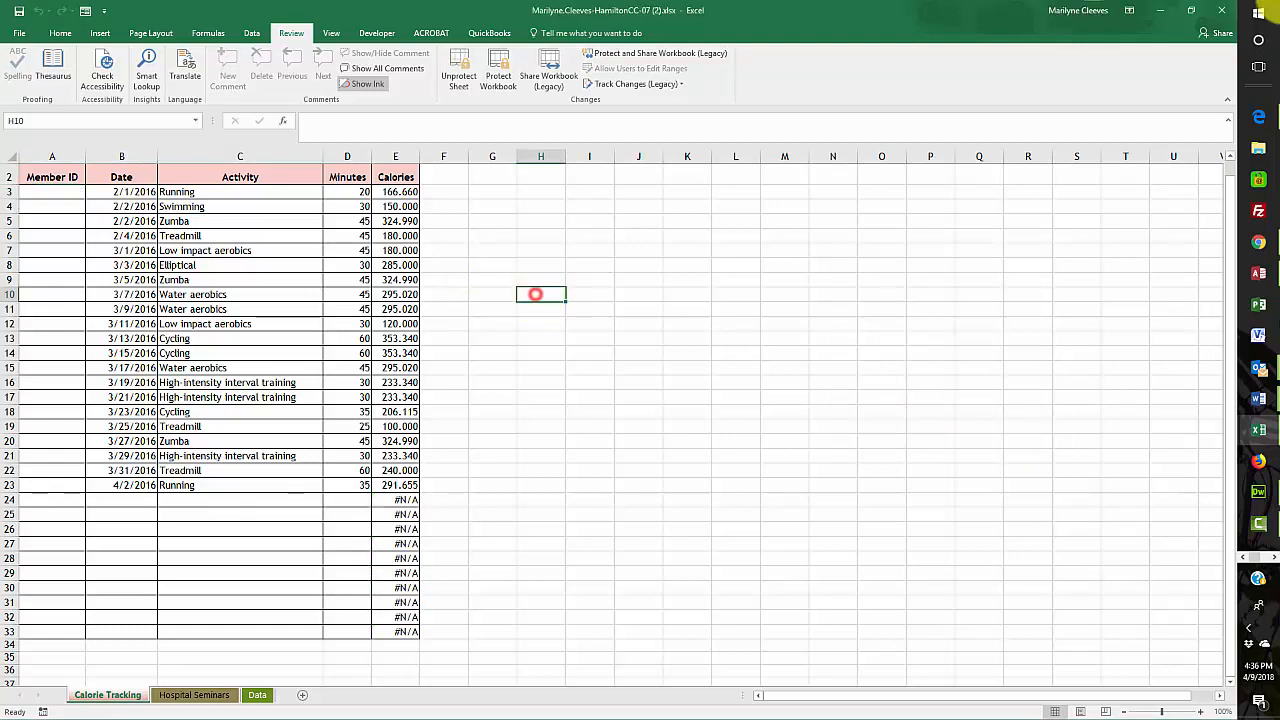
left_click(1222, 10)
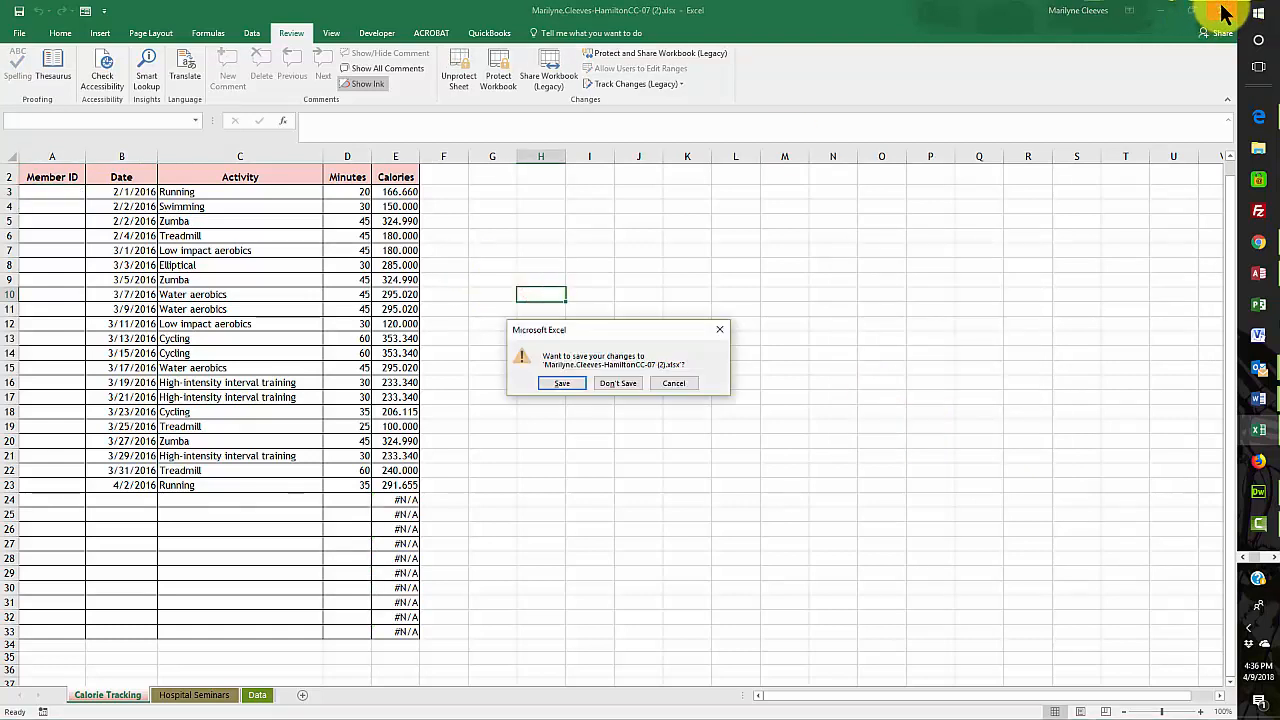
left_click(560, 382)
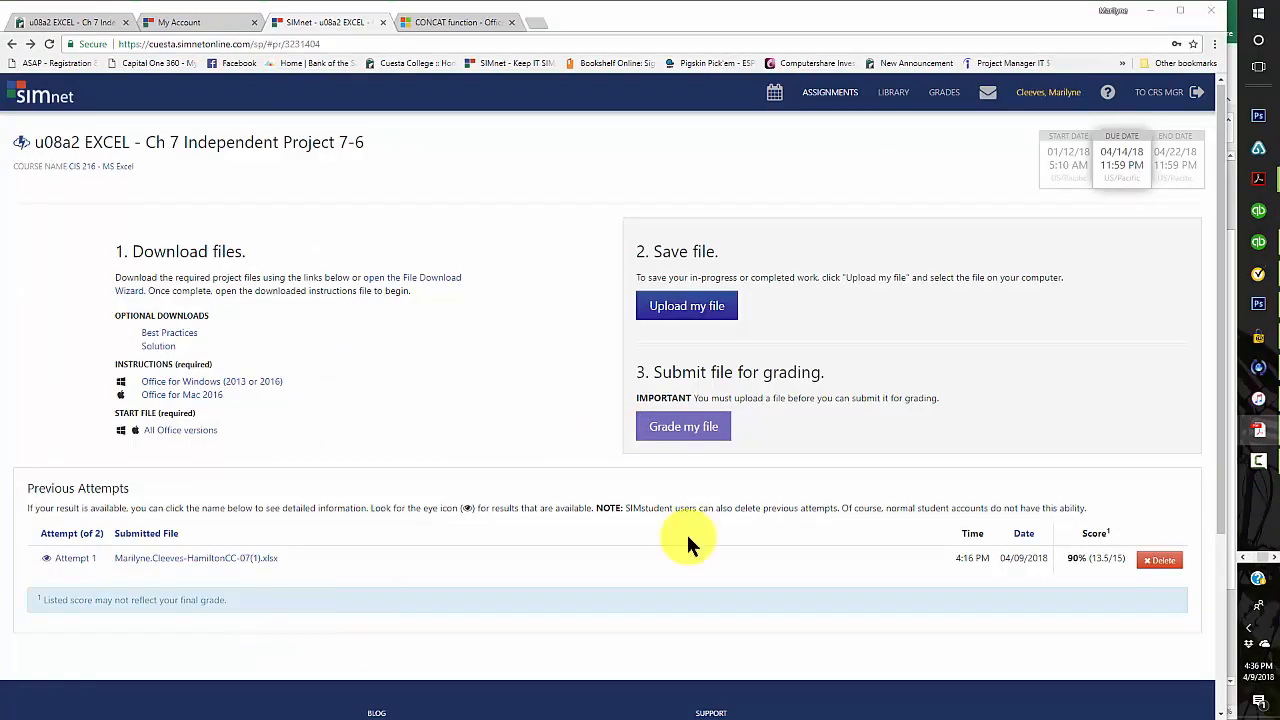
Step: Upload the HamiltonCC-07 (2) workbook to the Independent Project 7-6 page in SIMnet and submit it for grading
left_click(700, 306)
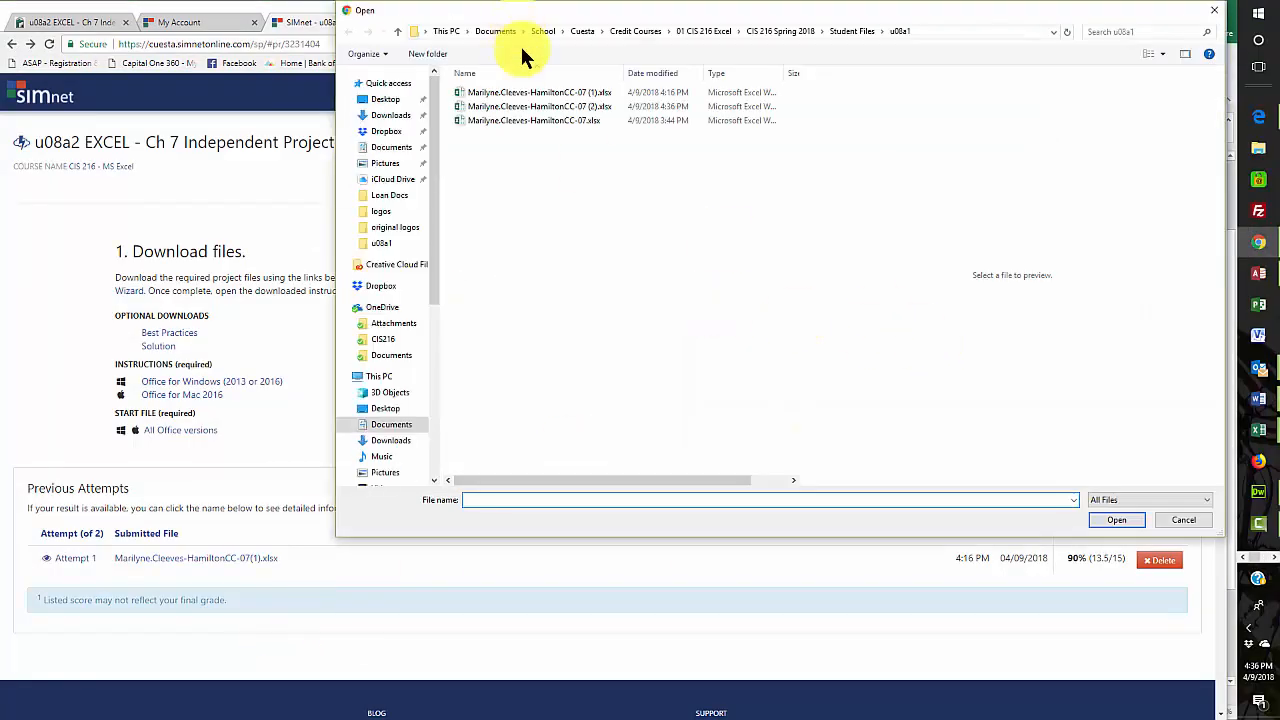
left_click(534, 107)
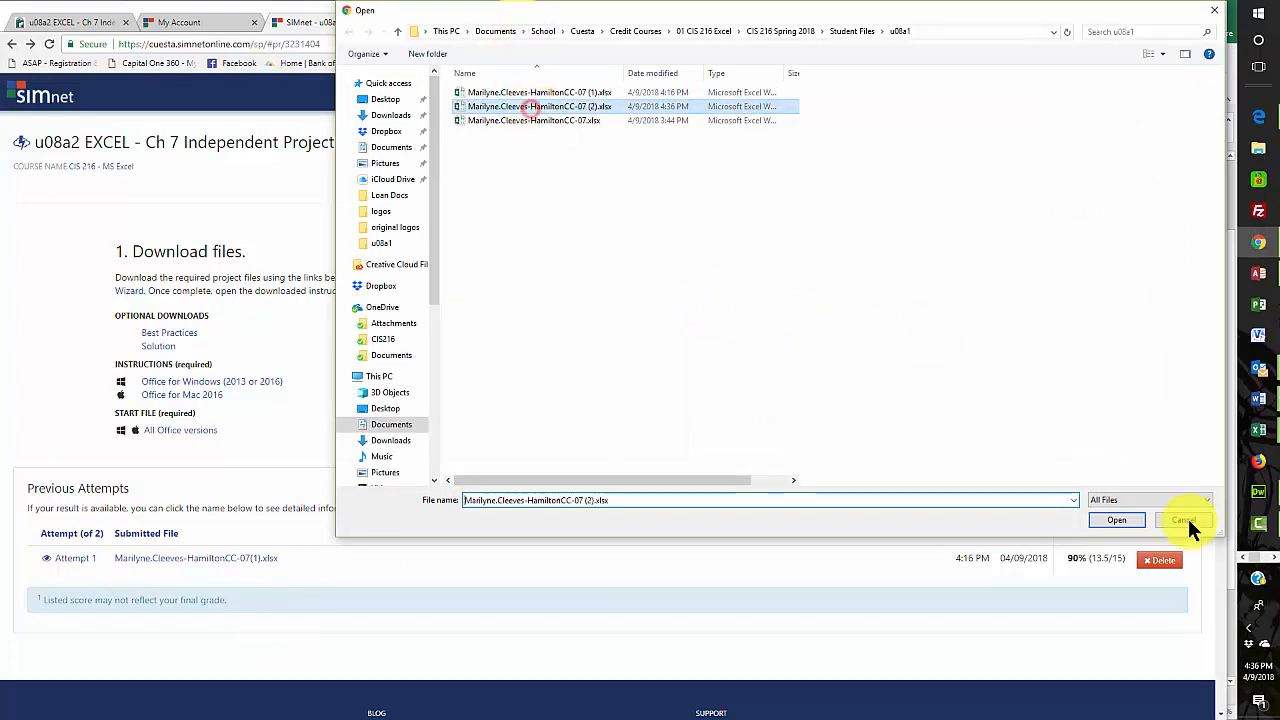
left_click(1115, 514)
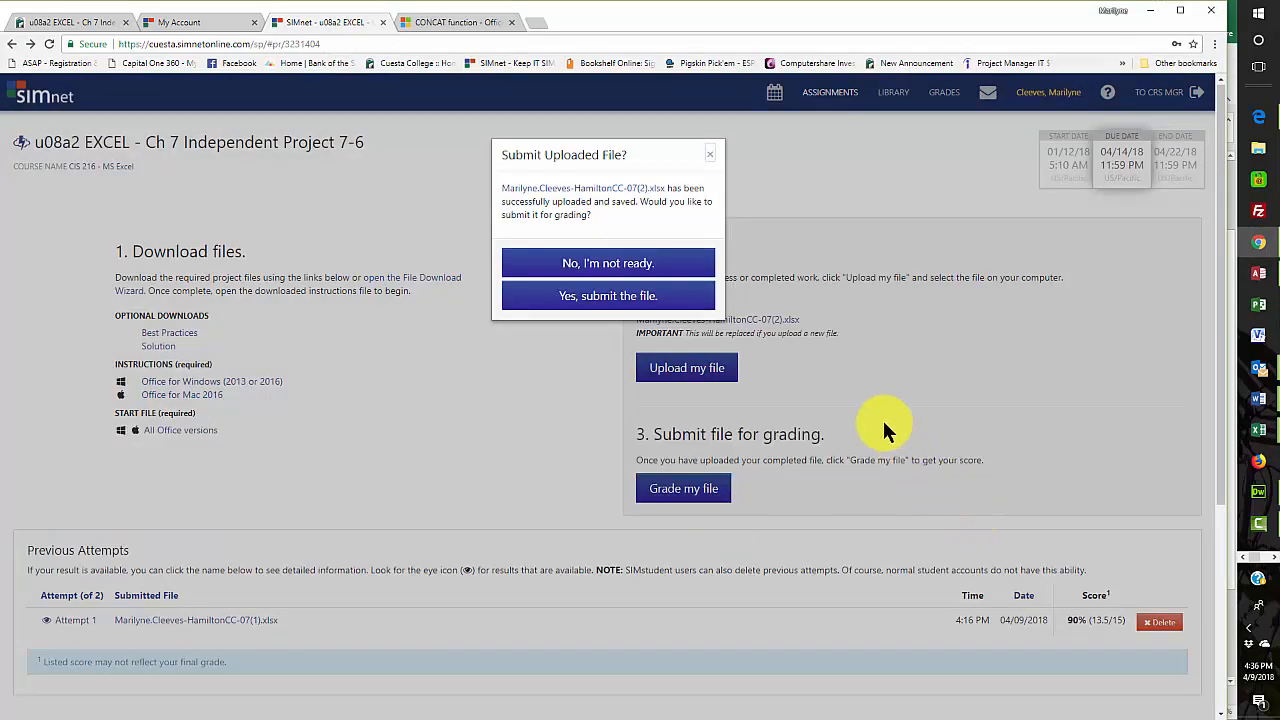
left_click(596, 297)
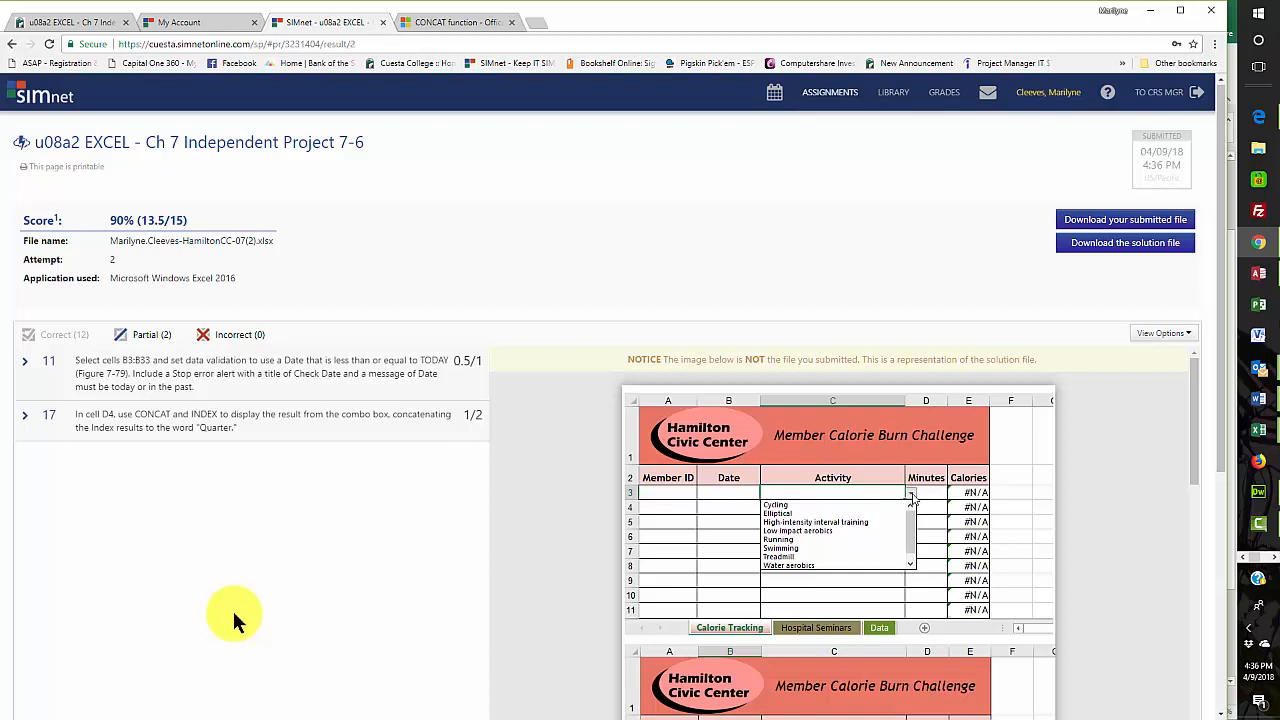
Step: Expand the grading feedback for item 11 on date validation and item 17 on the CONCAT and INDEX formula
left_click(84, 378)
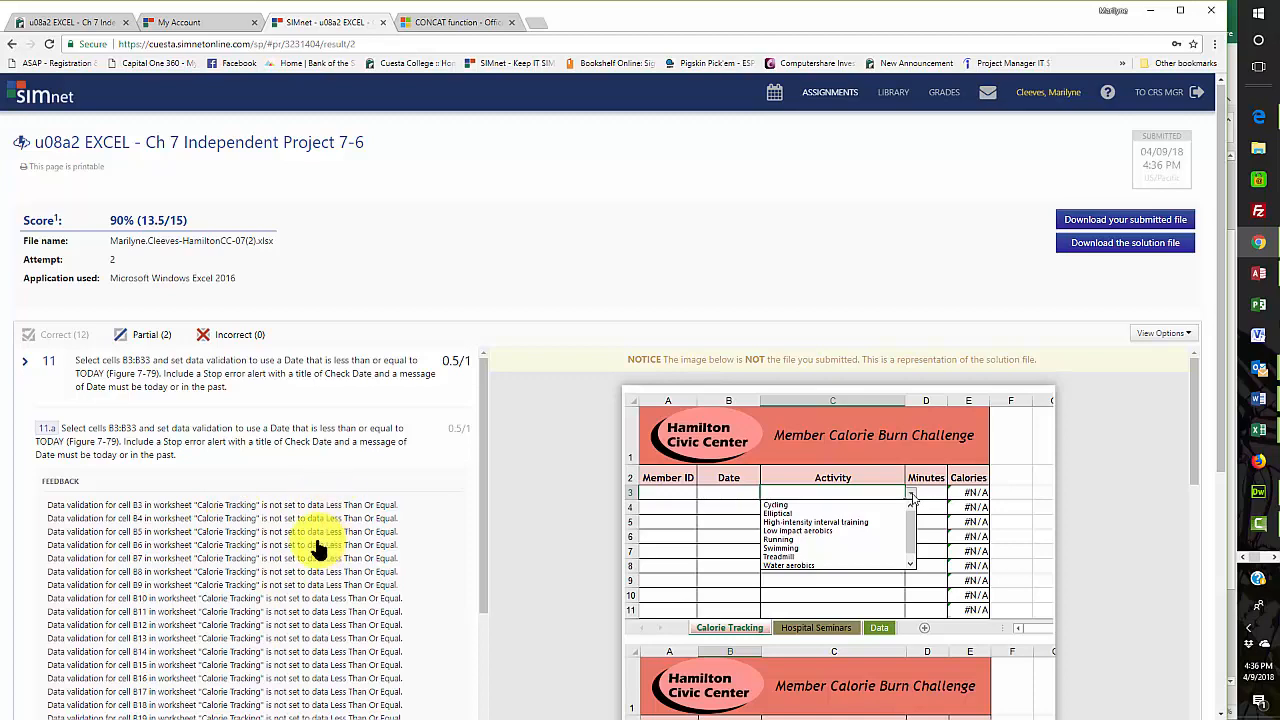
scroll(313, 547, "down", 10)
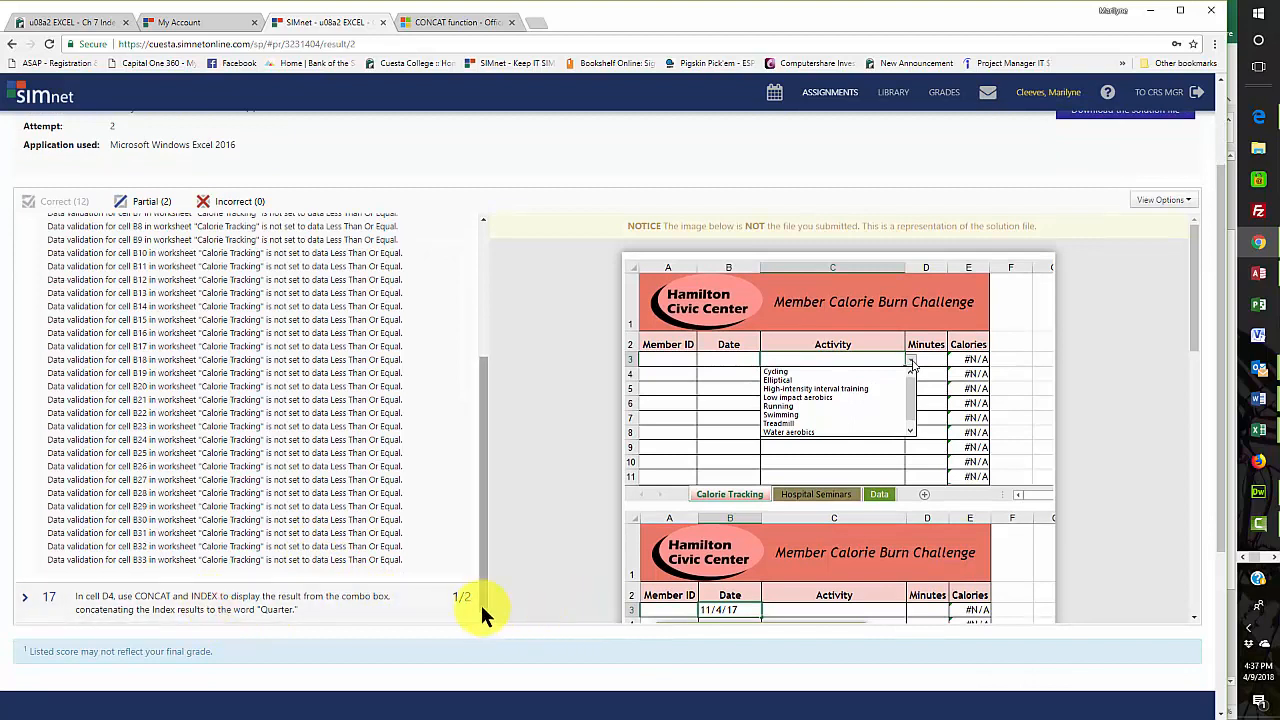
left_click(25, 600)
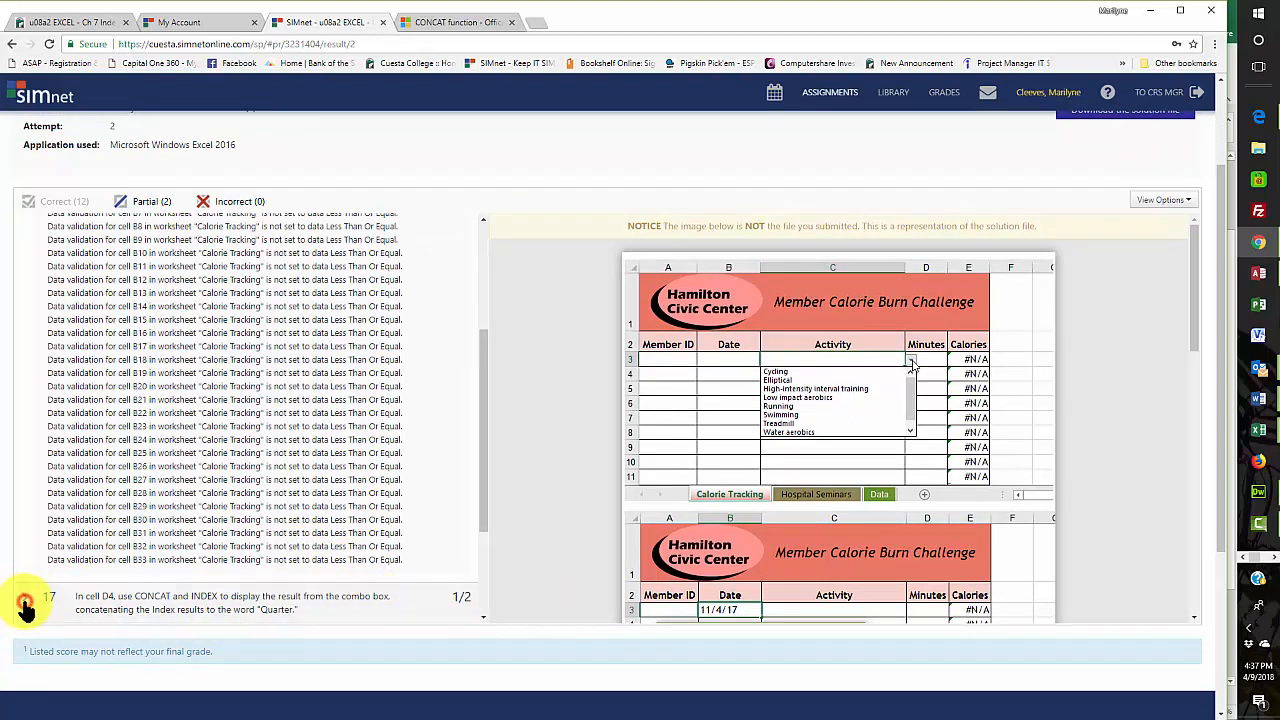
Step: Examine the remaining grading feedback on the date validation and the CONCAT and INDEX formula in cell D4
left_click(103, 611)
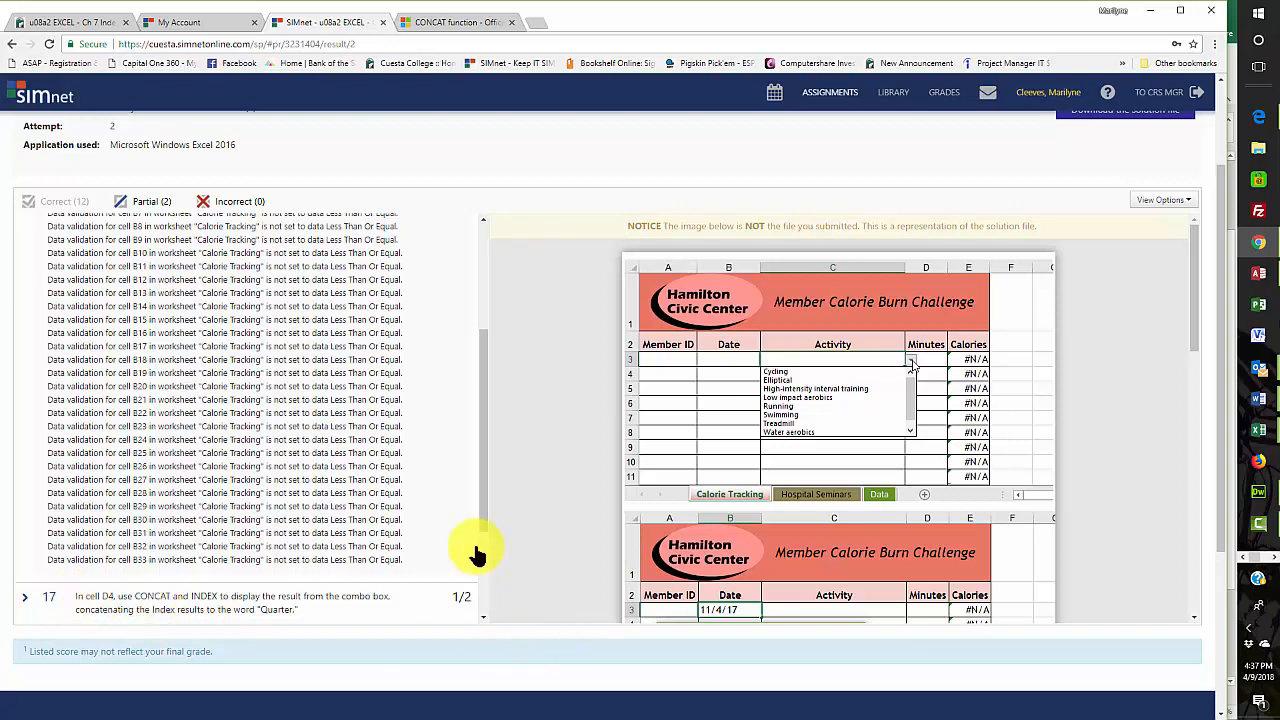
left_click_drag(491, 523, 478, 625)
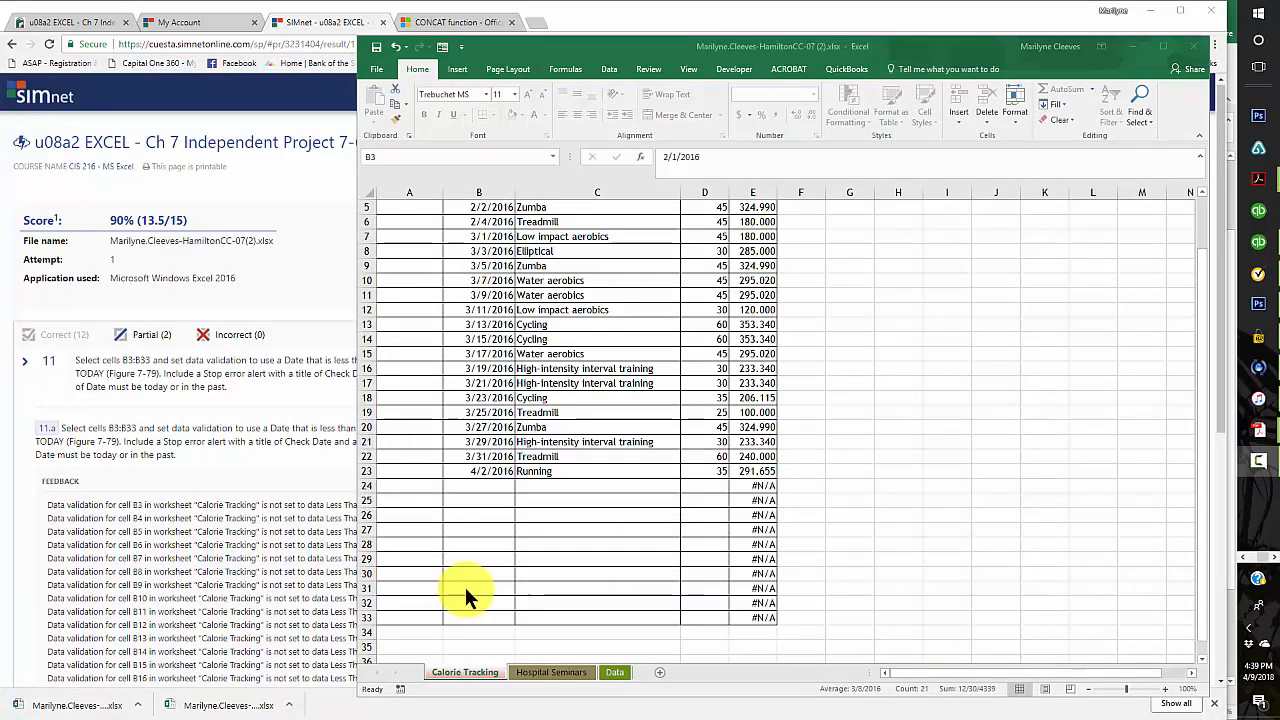
Step: Switch to the HamiltonCC-07 (2) workbook in Excel and unprotect the Calorie Tracking sheet
left_click(465, 588)
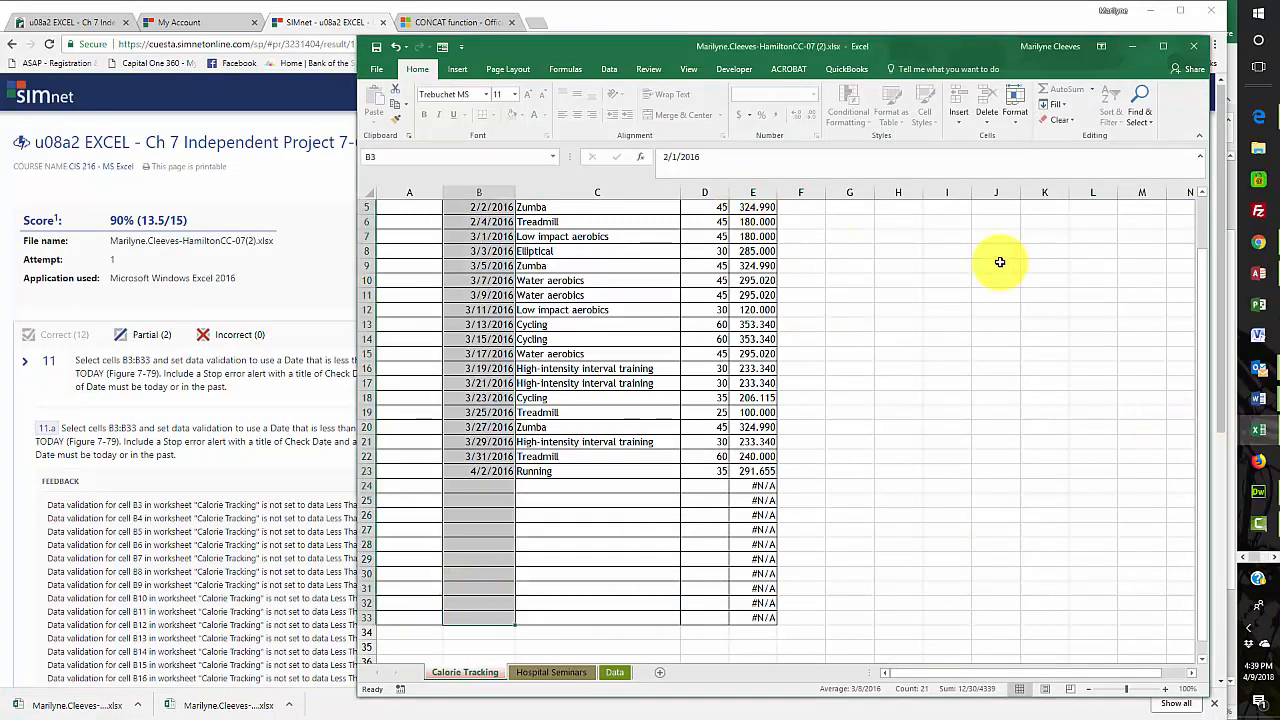
left_click(608, 69)
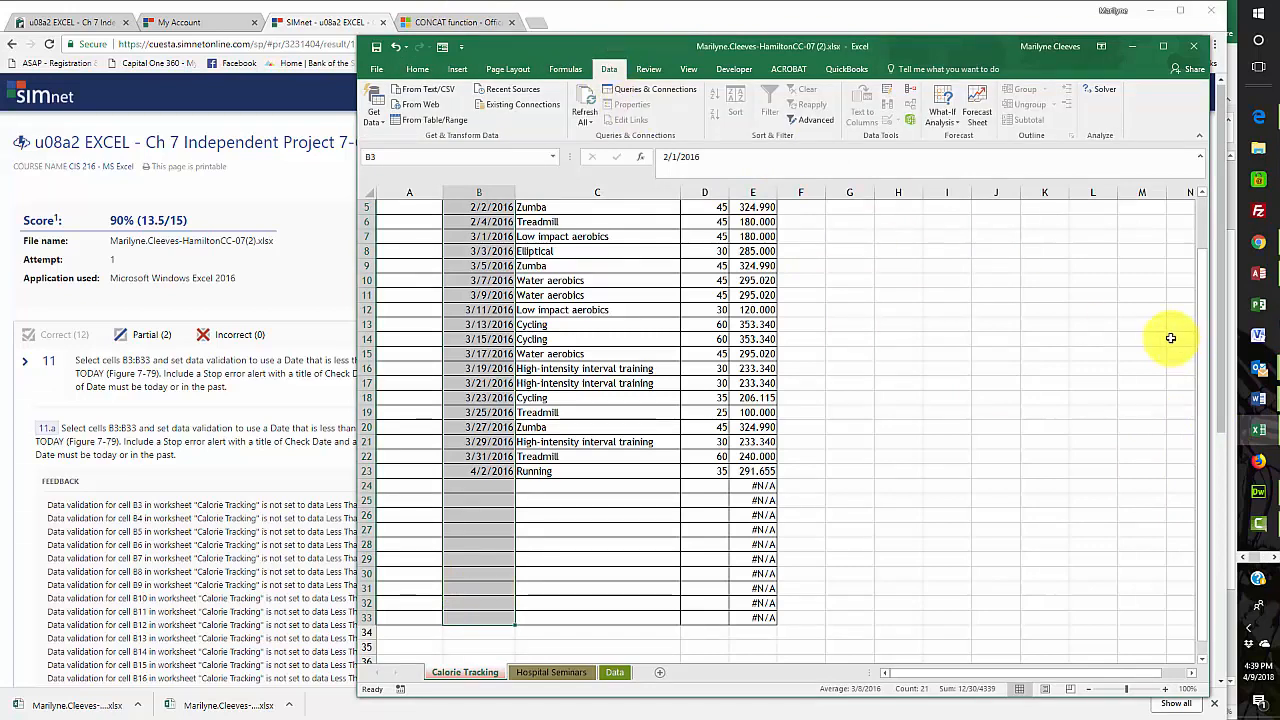
left_click(944, 297)
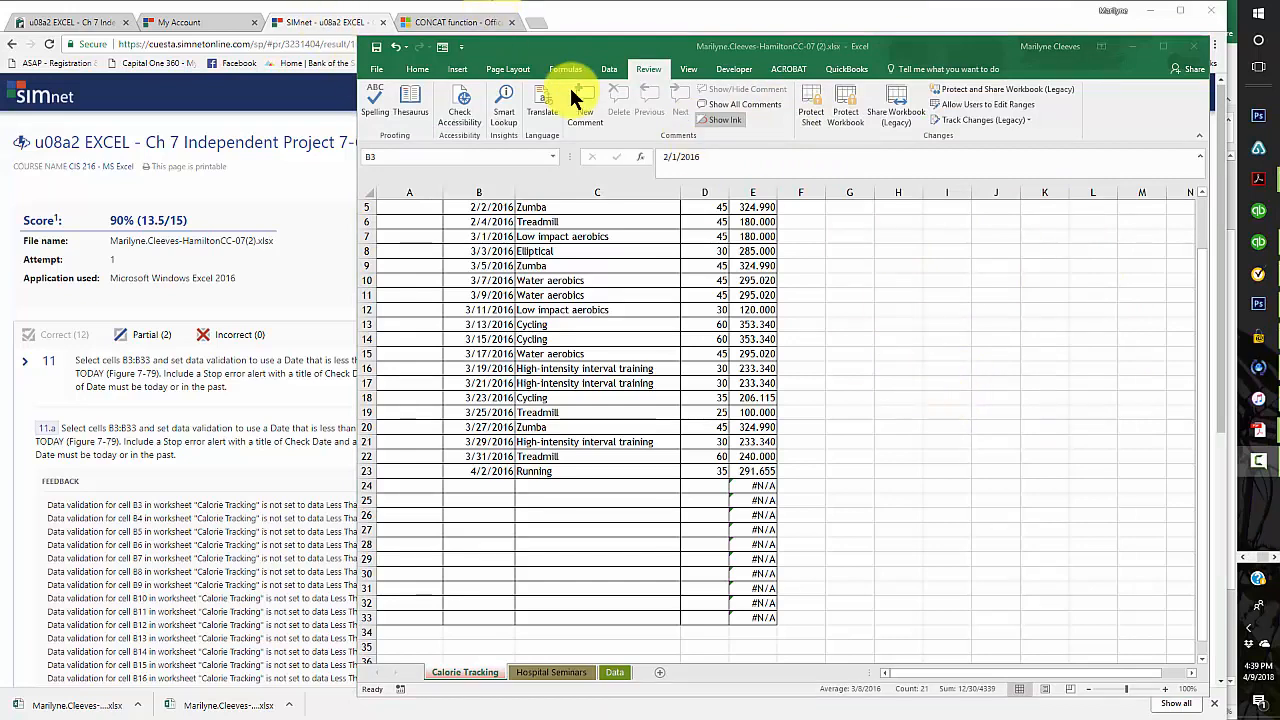
Step: Set the date validation for cells B3:B33 to less than or equal to =TODAY(), keeping the Check Date Stop alert
left_click(609, 72)
left_click(609, 72)
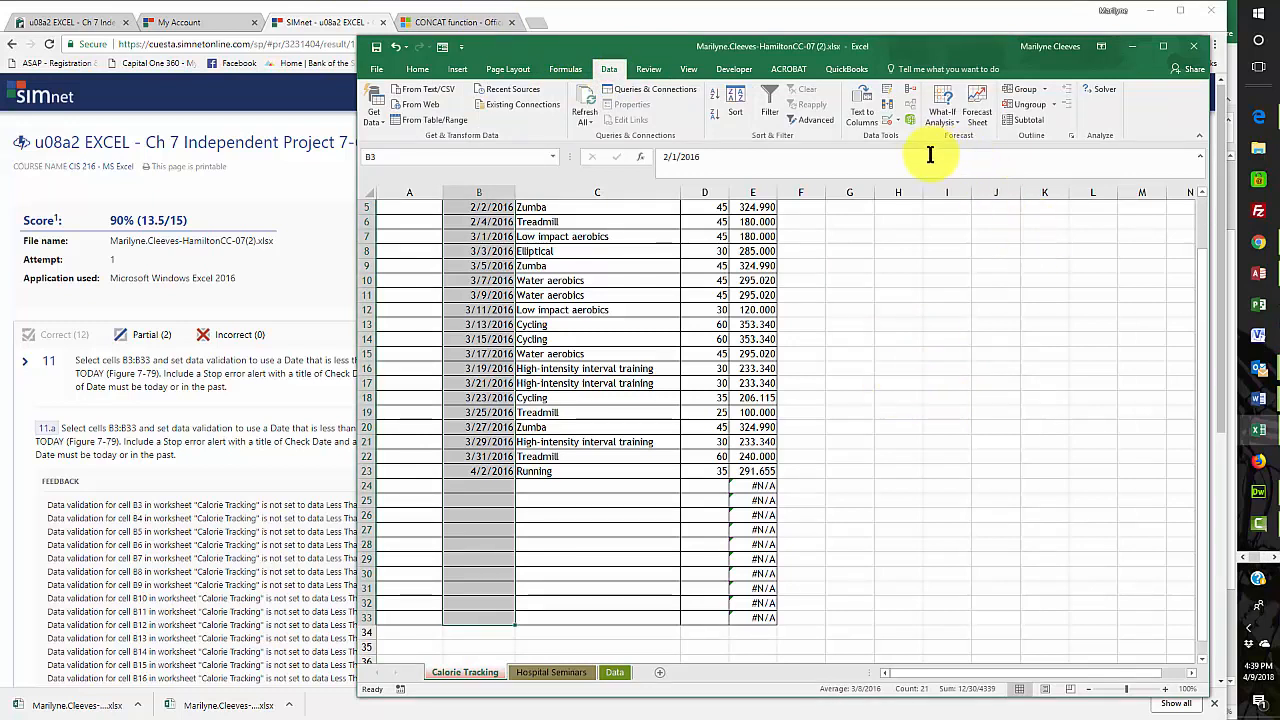
left_click(1161, 46)
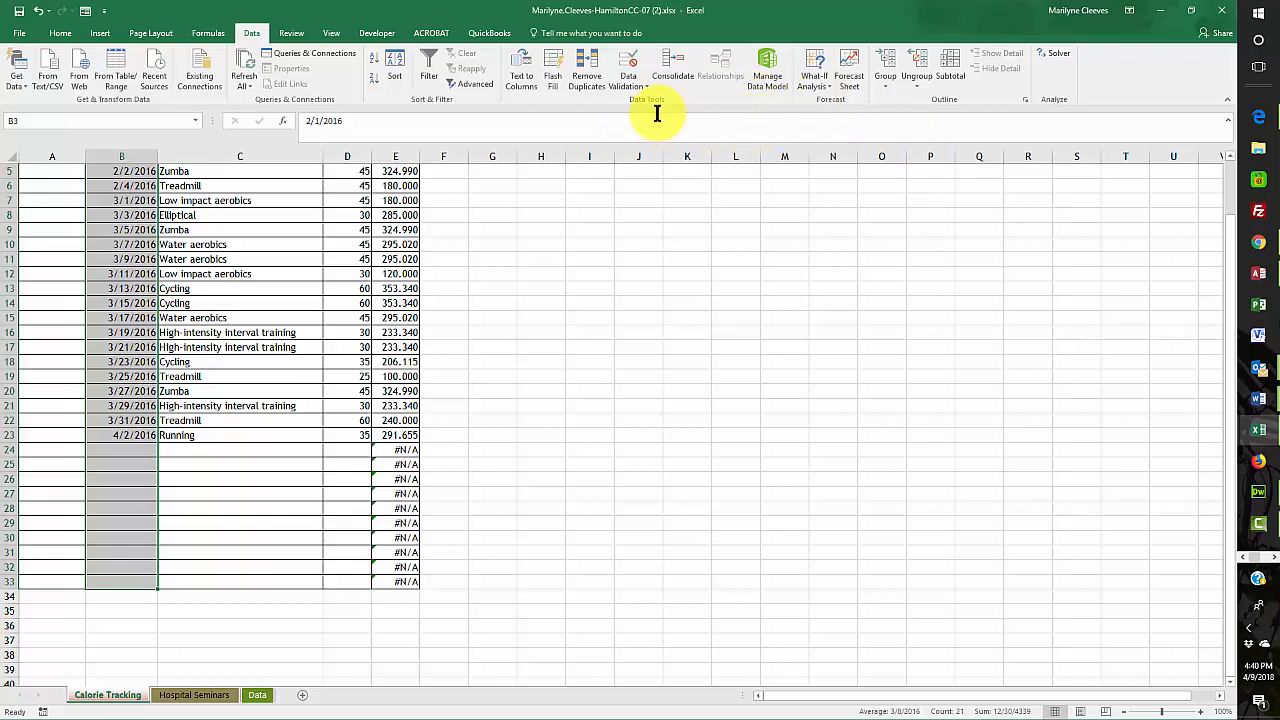
left_click(626, 86)
left_click(632, 100)
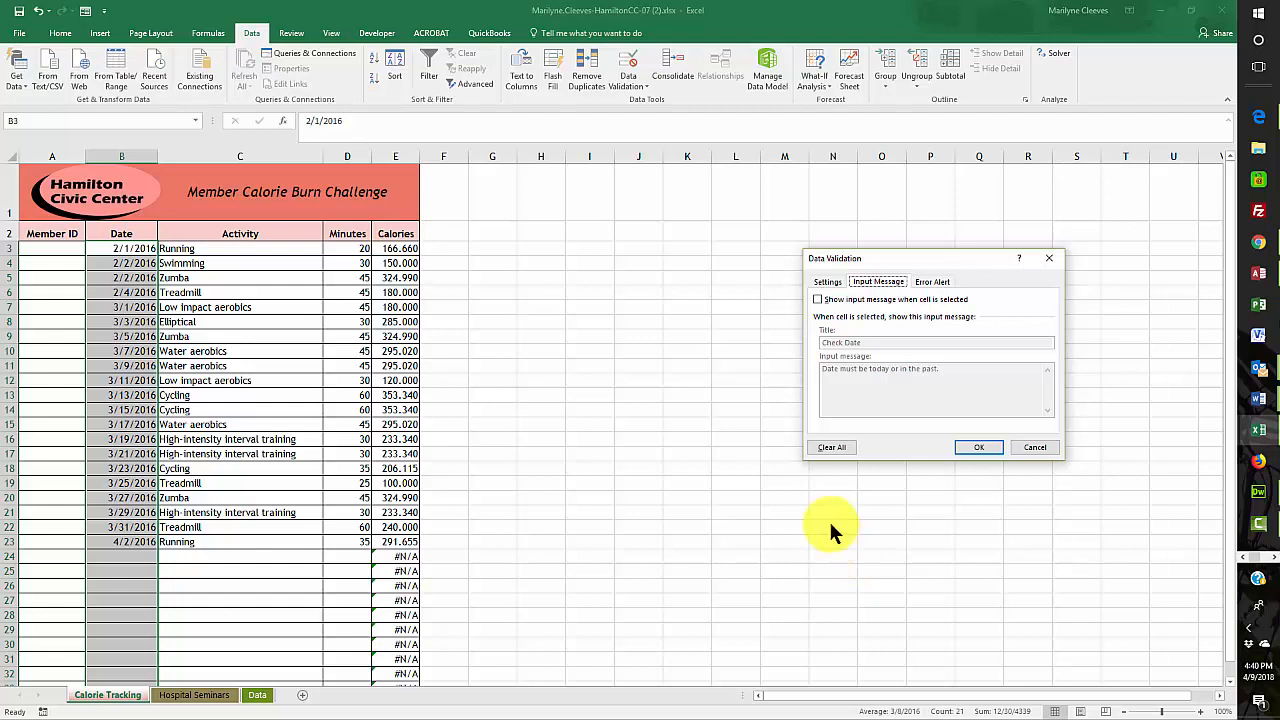
left_click(828, 281)
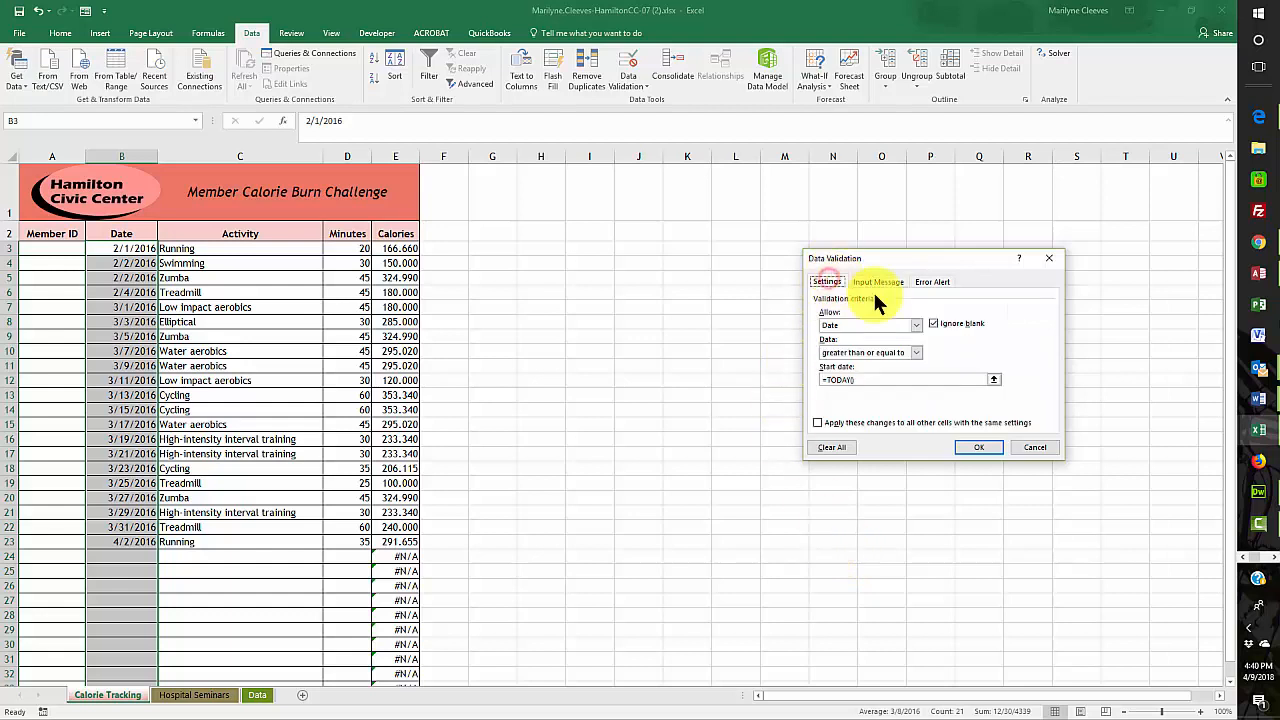
left_click(916, 352)
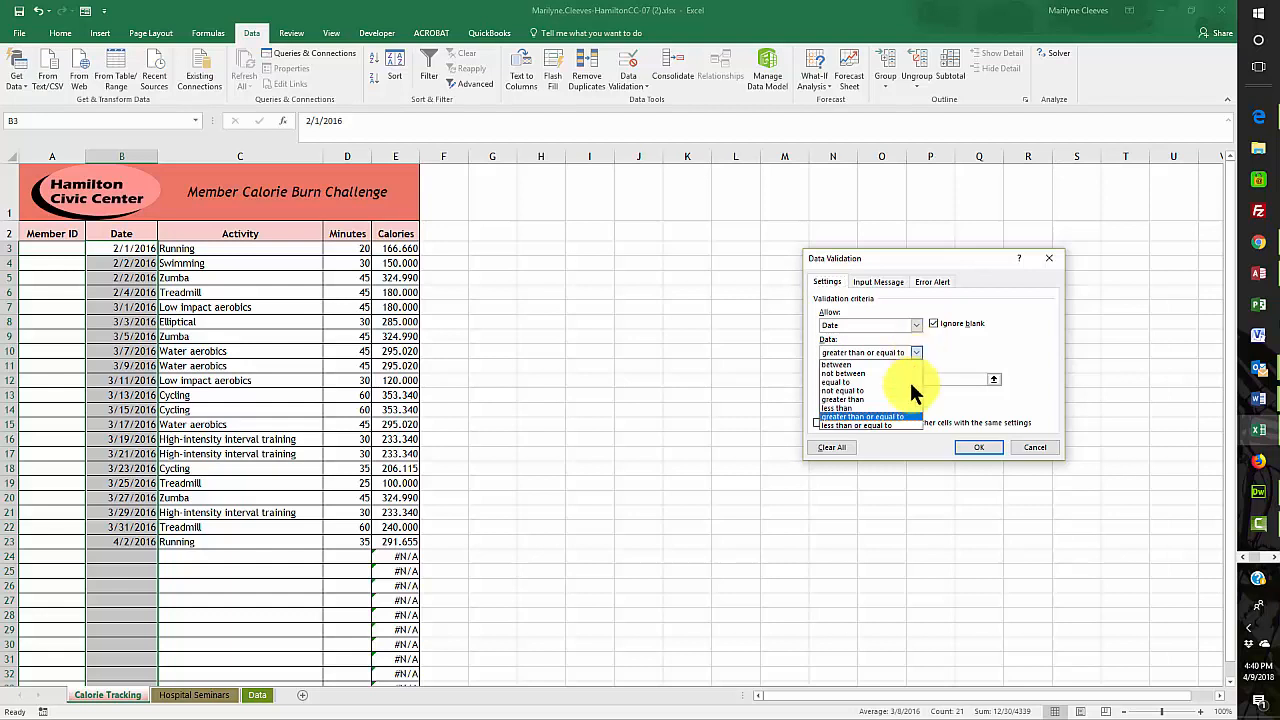
left_click(876, 425)
left_click(986, 447)
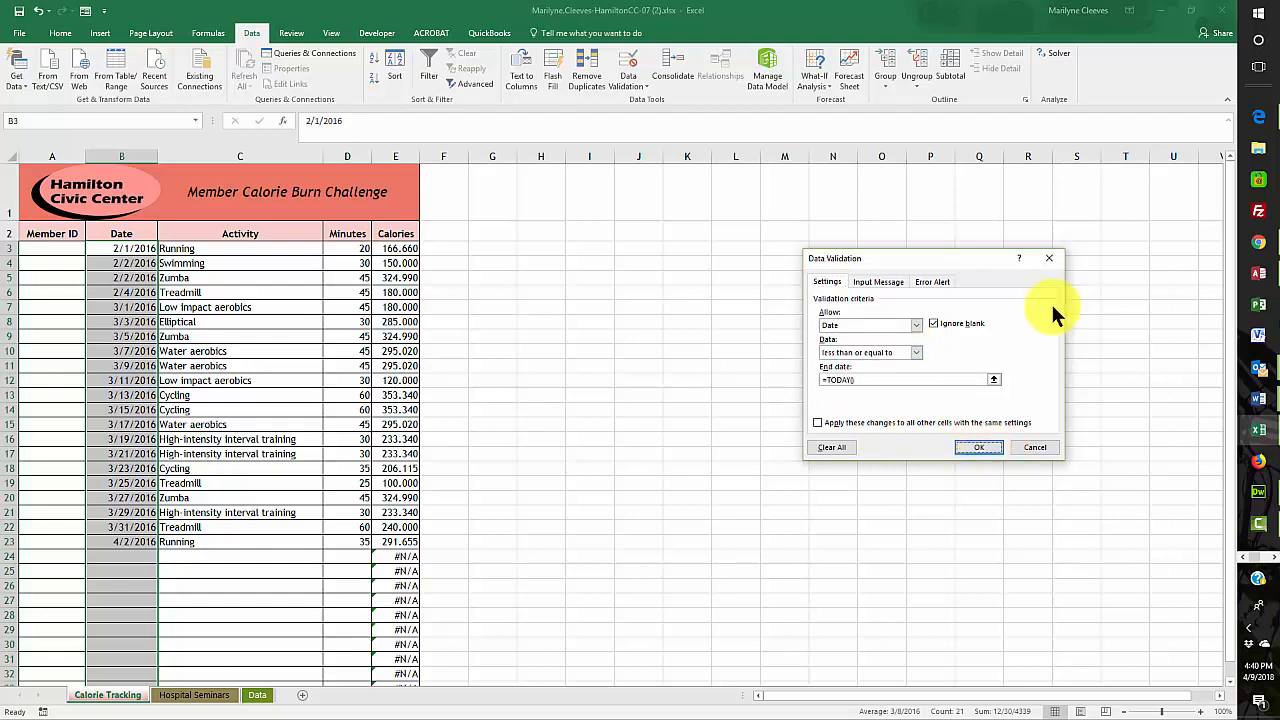
left_click(936, 282)
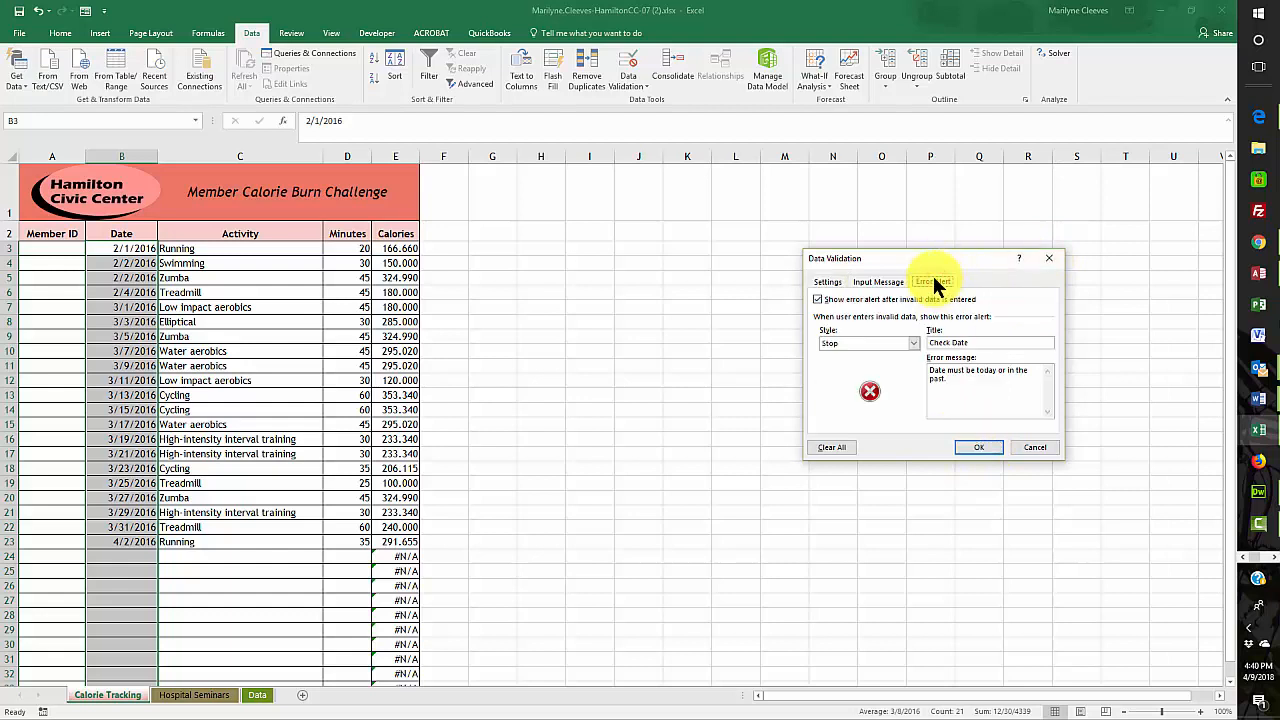
left_click(982, 447)
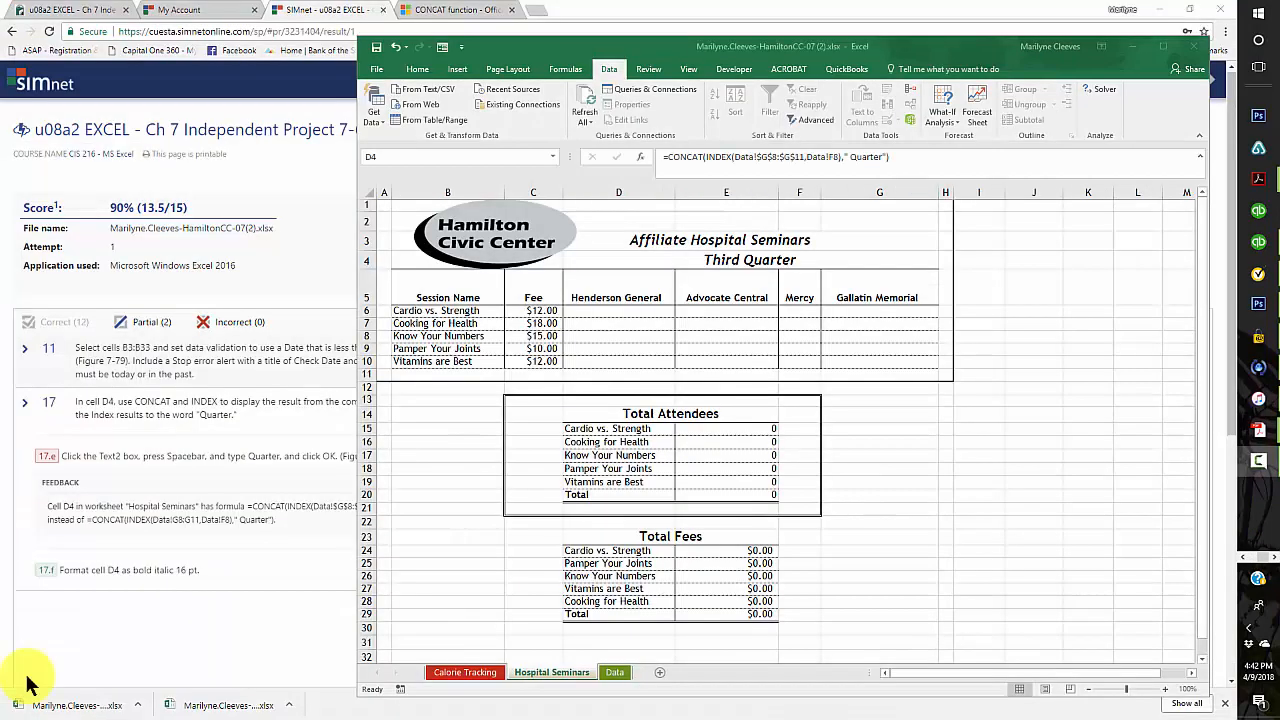
Step: Make the G8:G11 range relative in cell D4 of Hospital Seminars, giving =CONCAT(INDEX(Data!G8:G11,Data!F8)," Quarter")
left_click(780, 157)
left_click(803, 157)
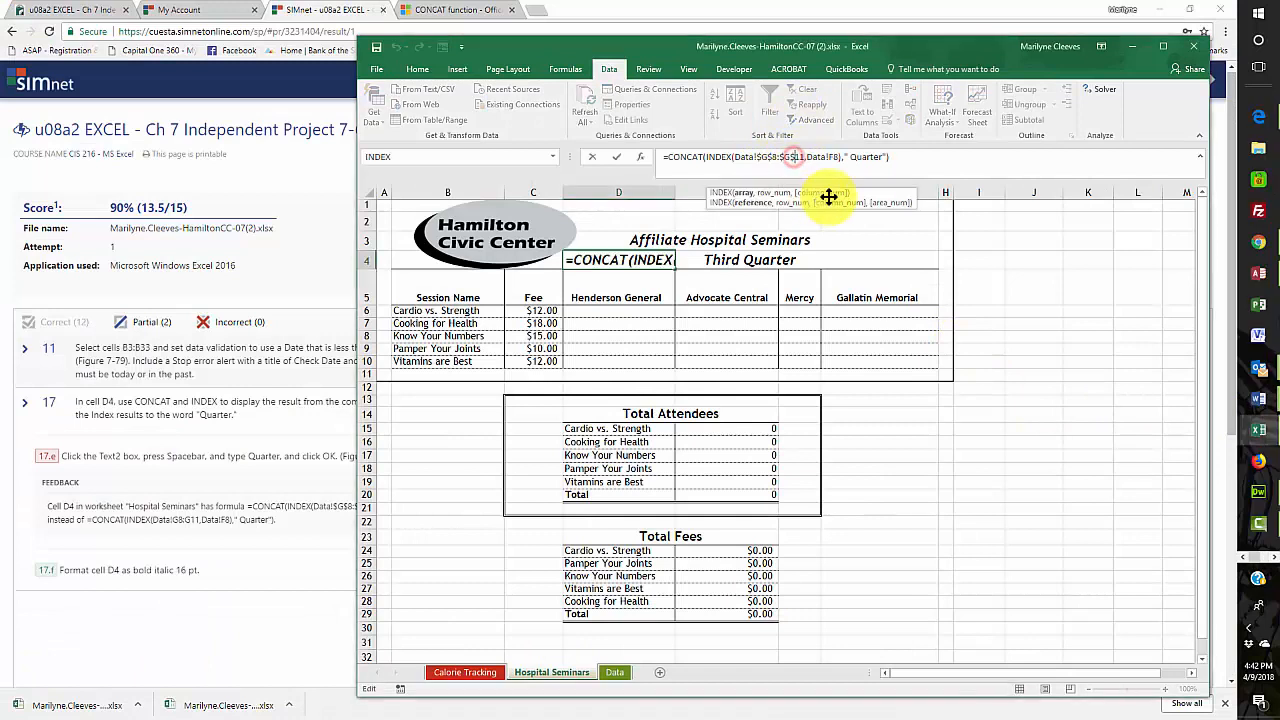
key("F4")
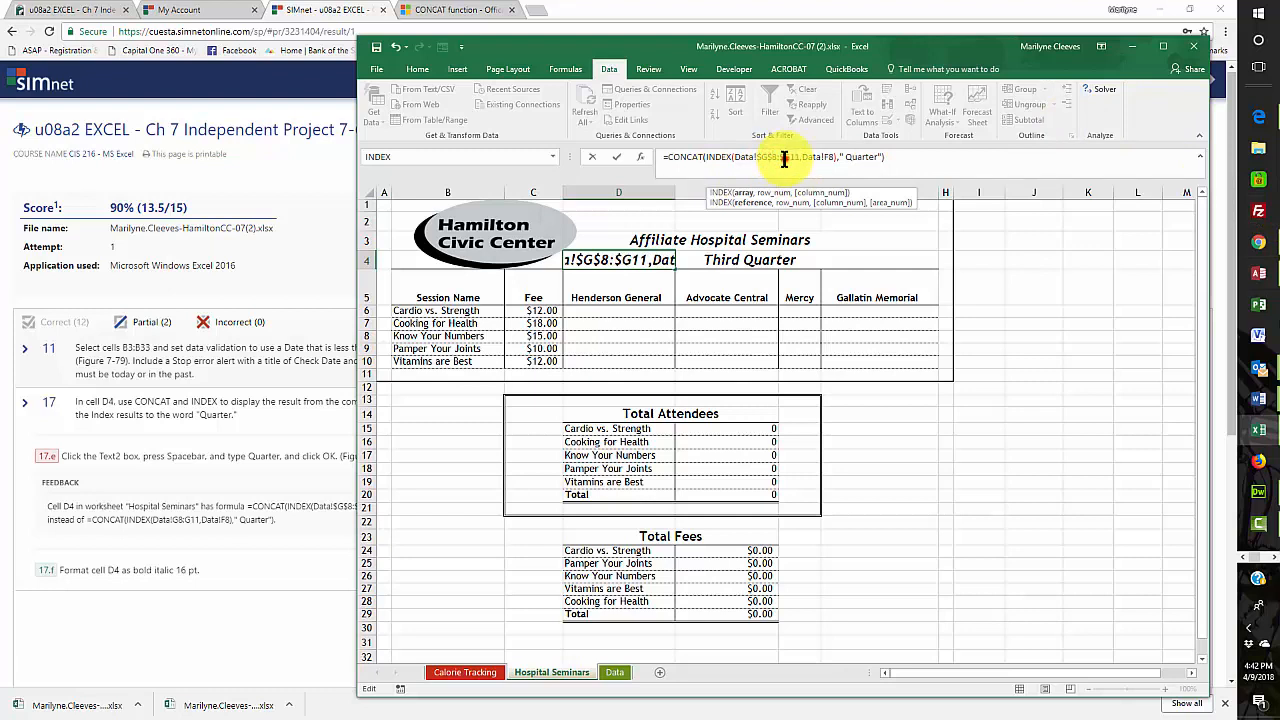
key("F4")
left_click(766, 157)
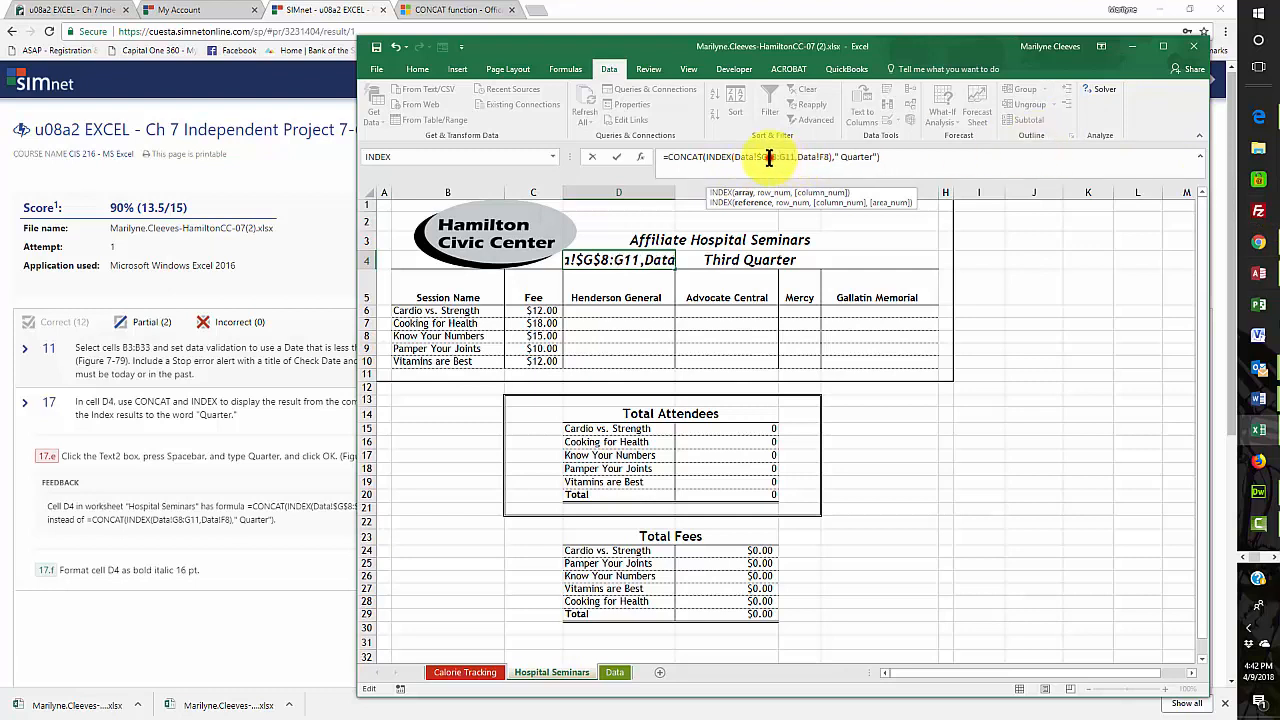
key("F4")
key("F4")
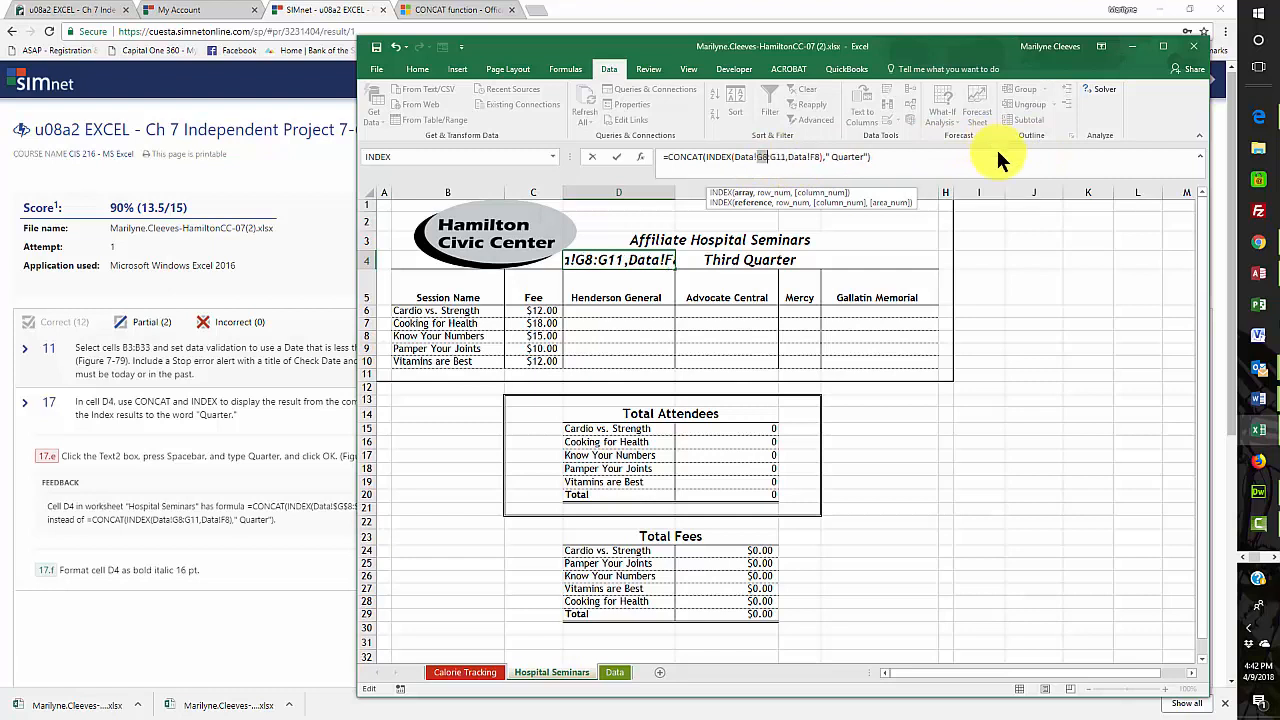
key("Return")
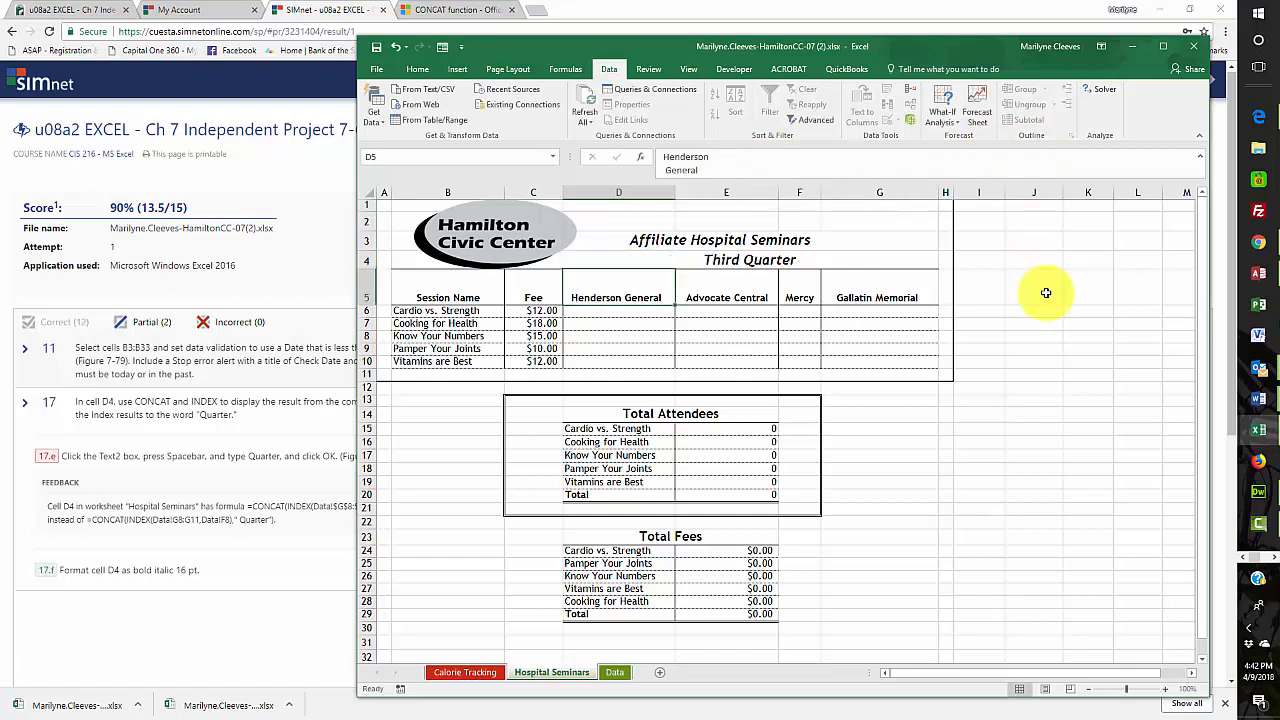
left_click(625, 258)
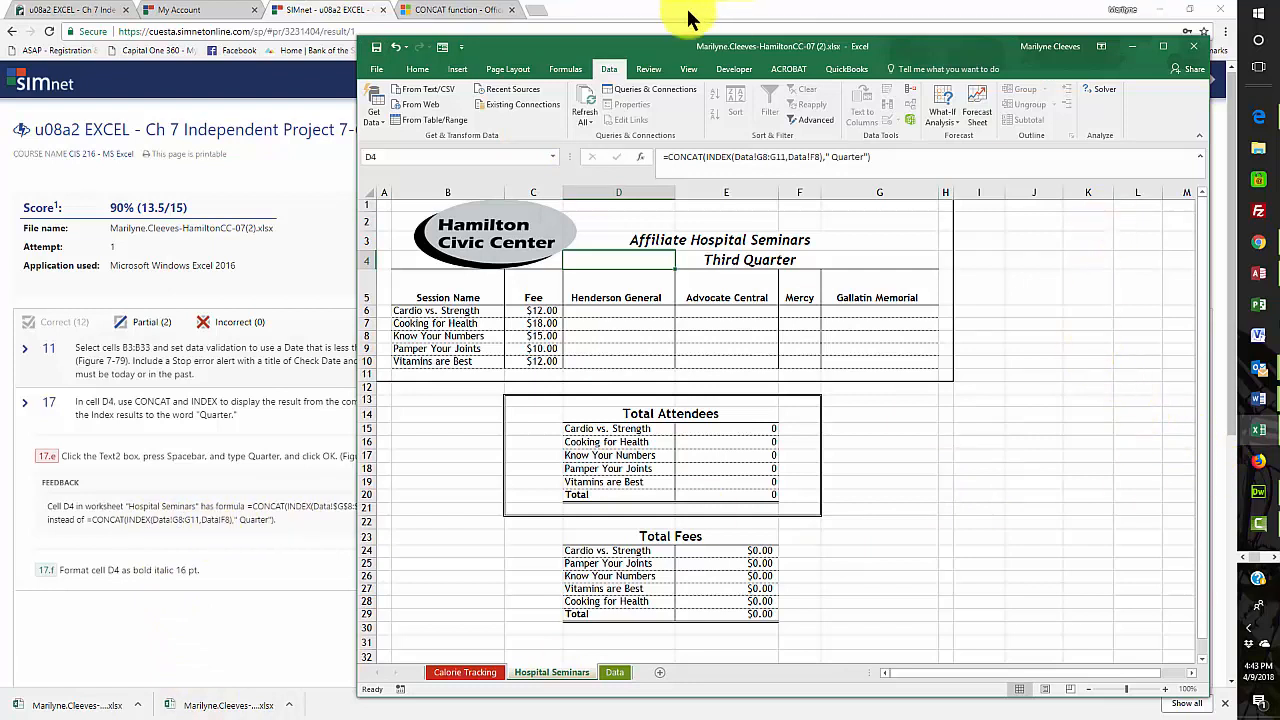
Step: Unprotect the Hospital Seminars sheet and protect it again without a password, keeping the default permissions
left_click(646, 70)
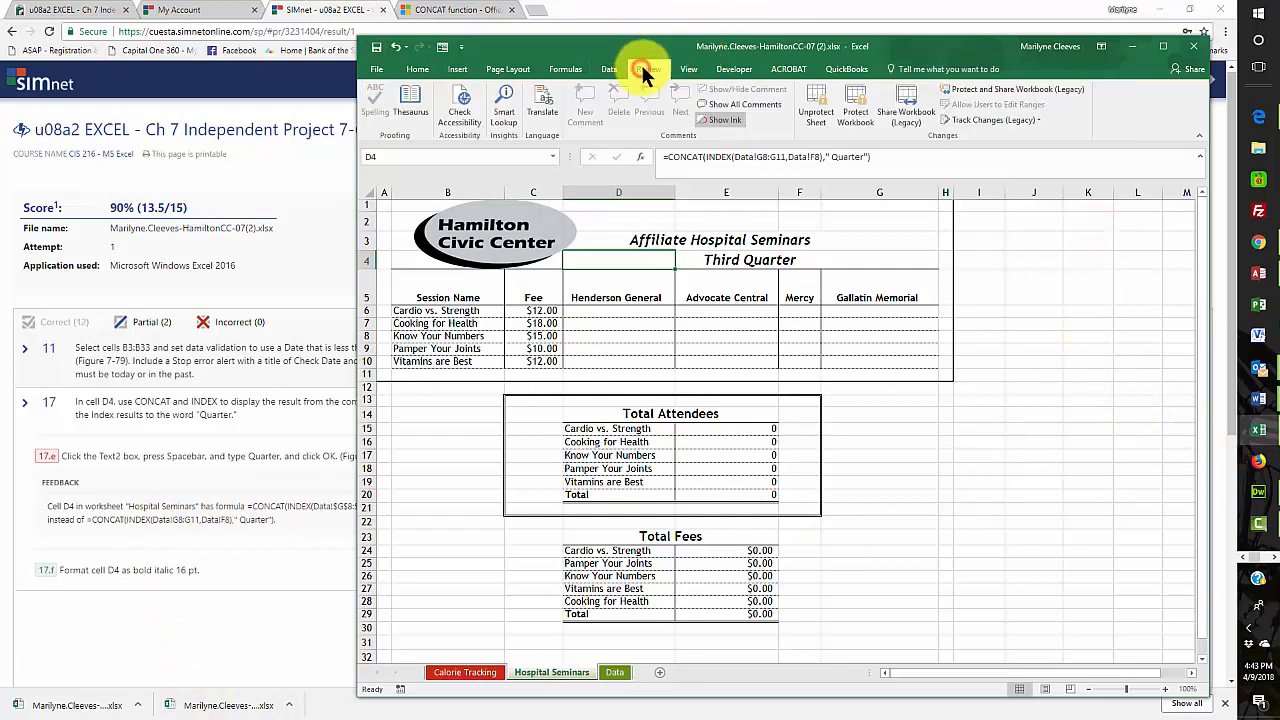
left_click(821, 109)
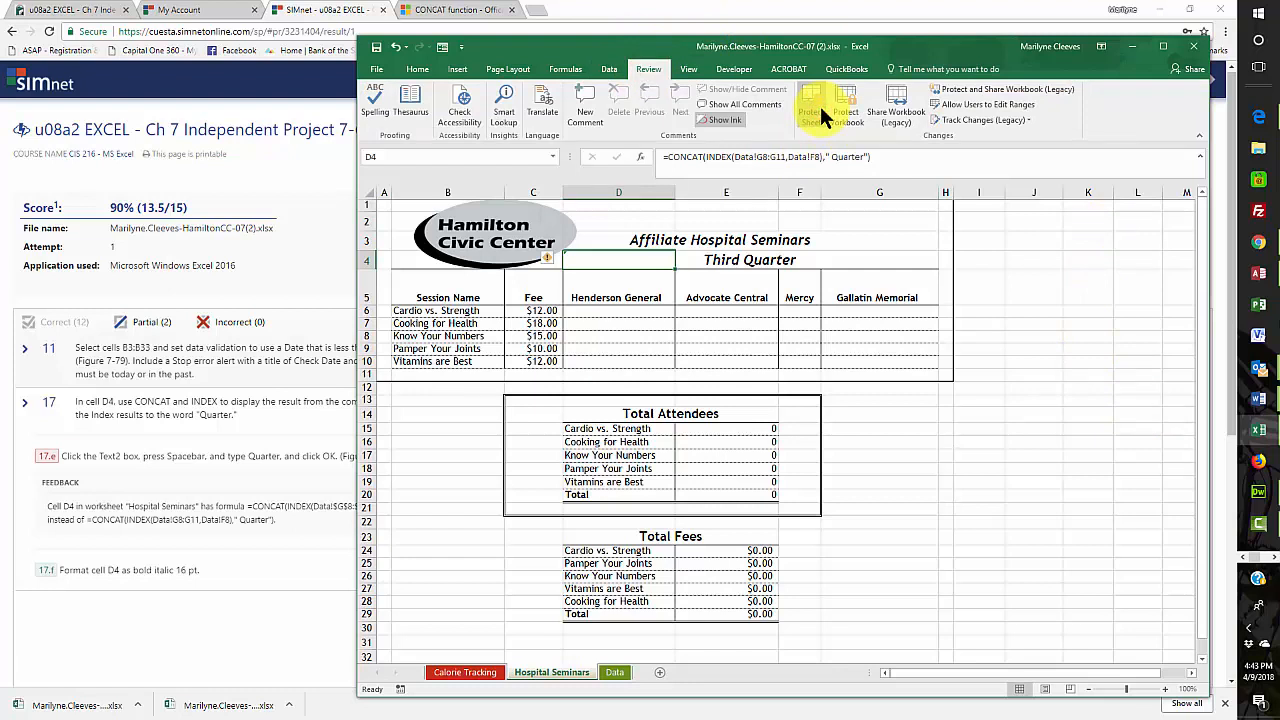
left_click(815, 106)
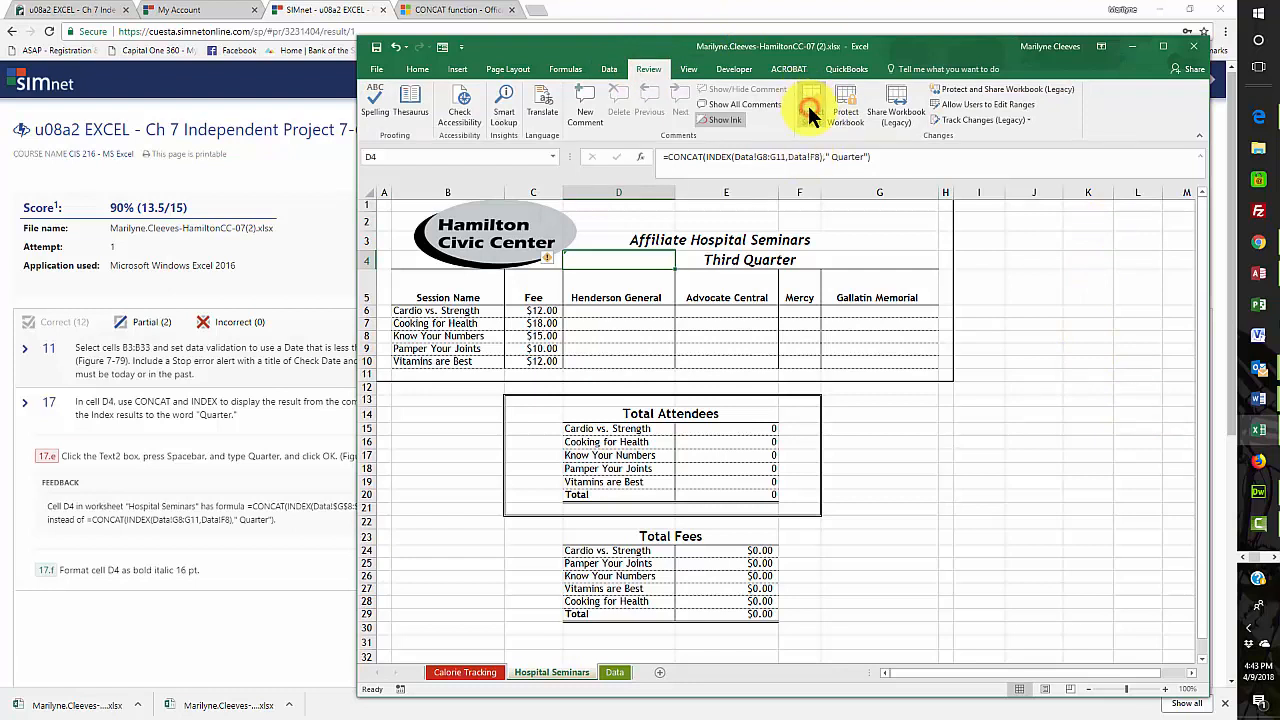
left_click(458, 674)
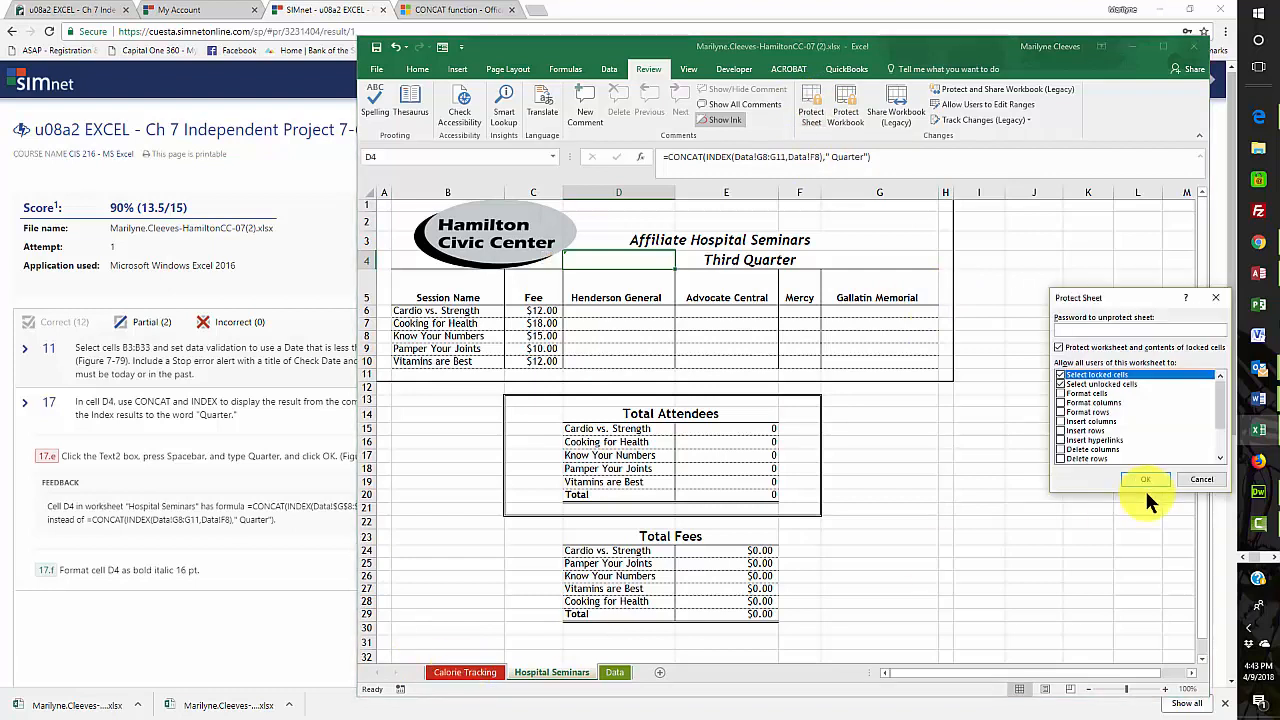
left_click(1150, 479)
left_click(1149, 479)
left_click(1145, 479)
left_click(1140, 481)
Step: Protect the Calorie Tracking sheet with no password and the default permissions, and save the workbook
left_click(466, 676)
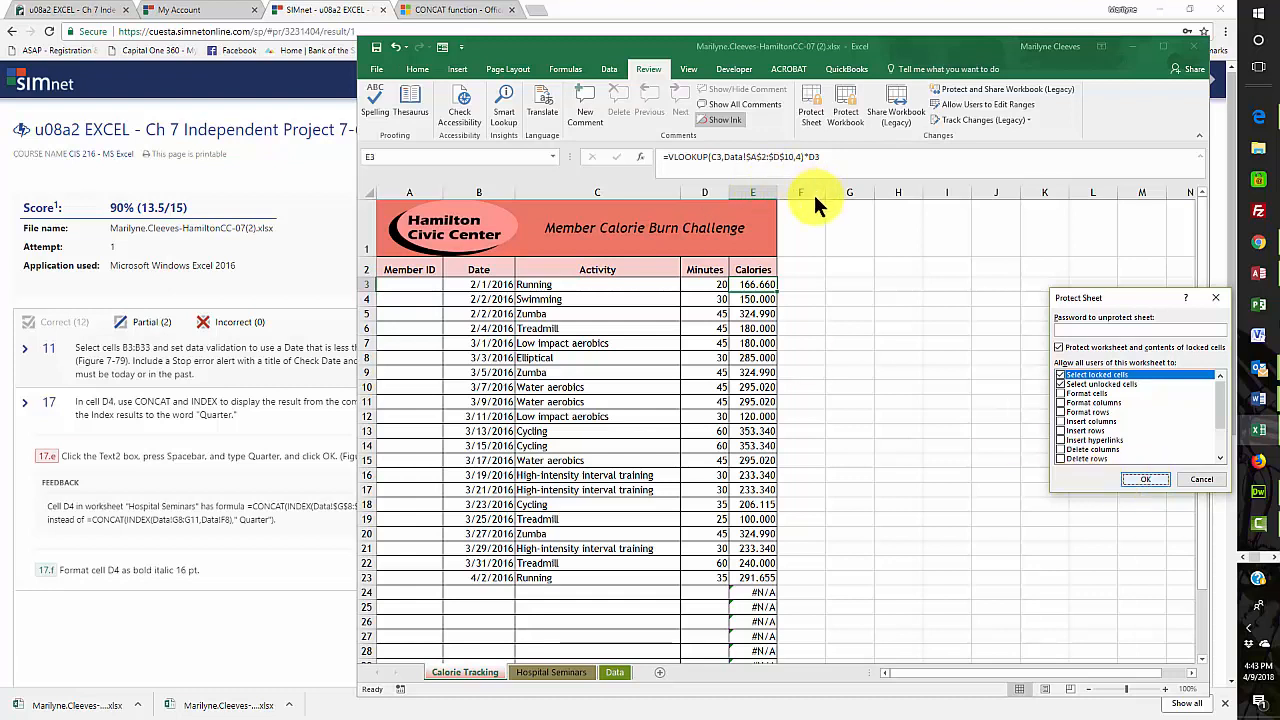
left_click(377, 47)
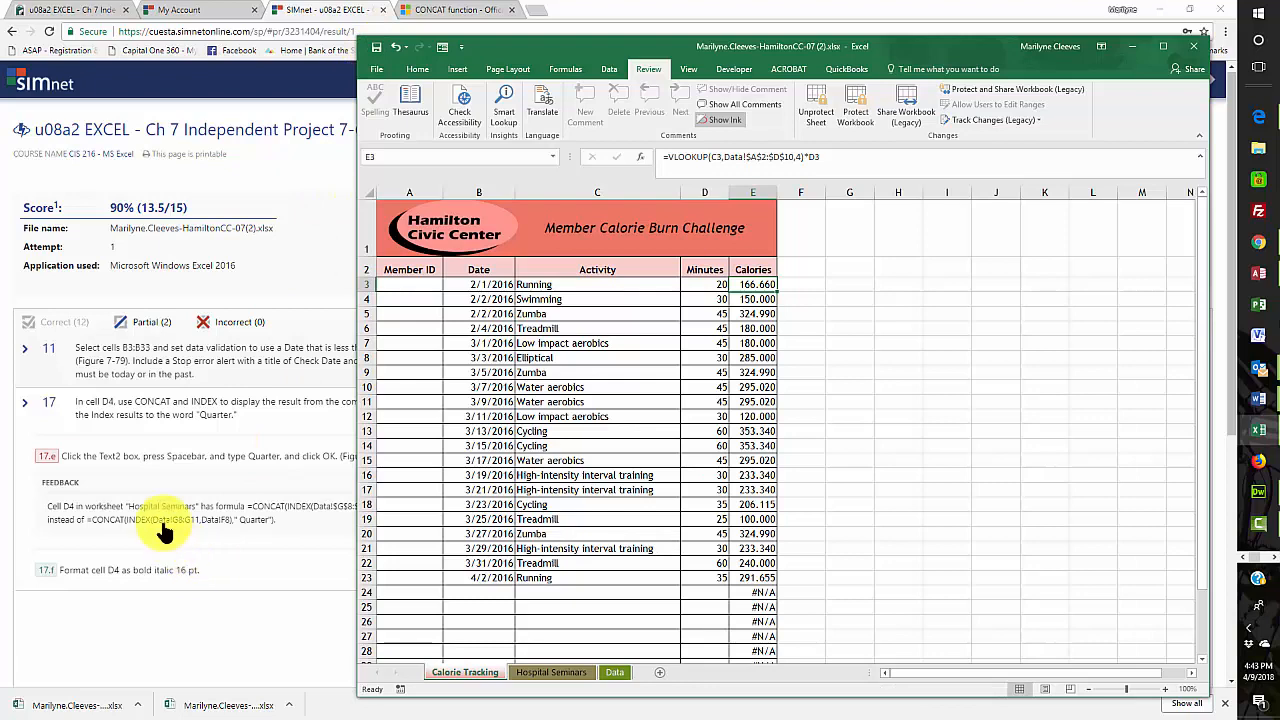
left_click(303, 254)
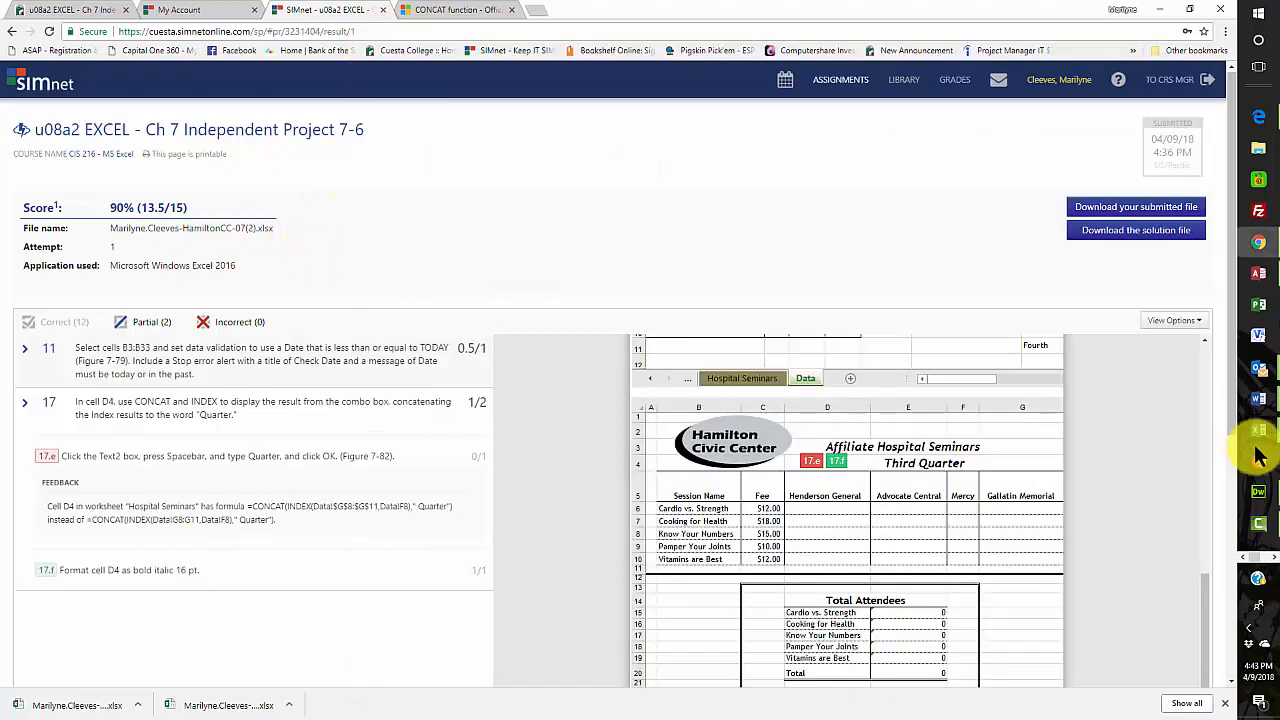